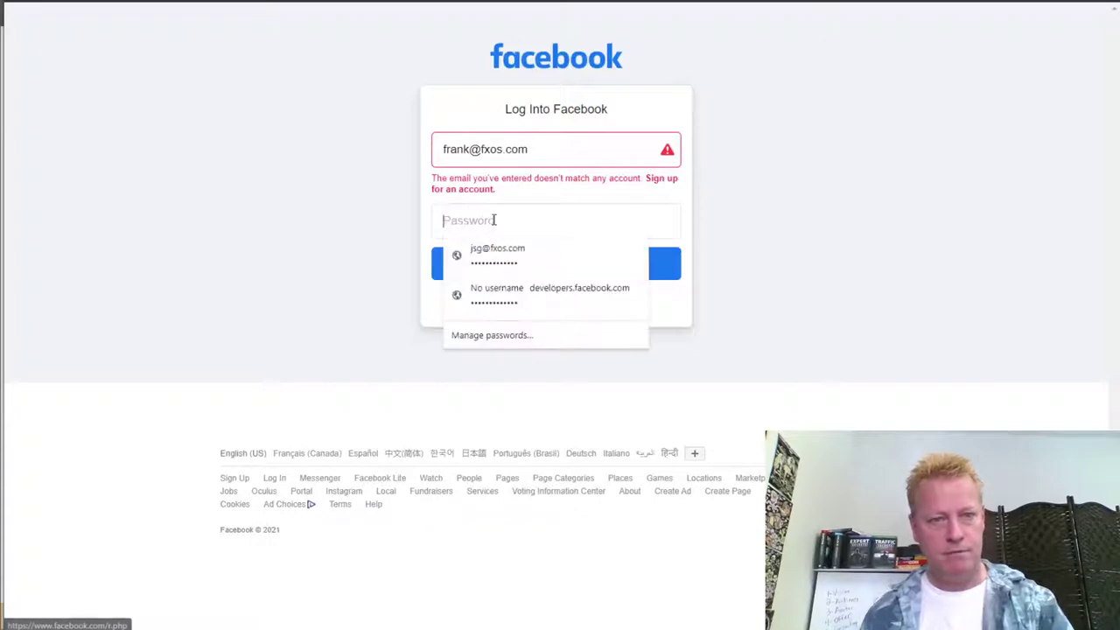
- Attempt the Facebook login with the initial entry 'abc', which gets rejected
text(abc)
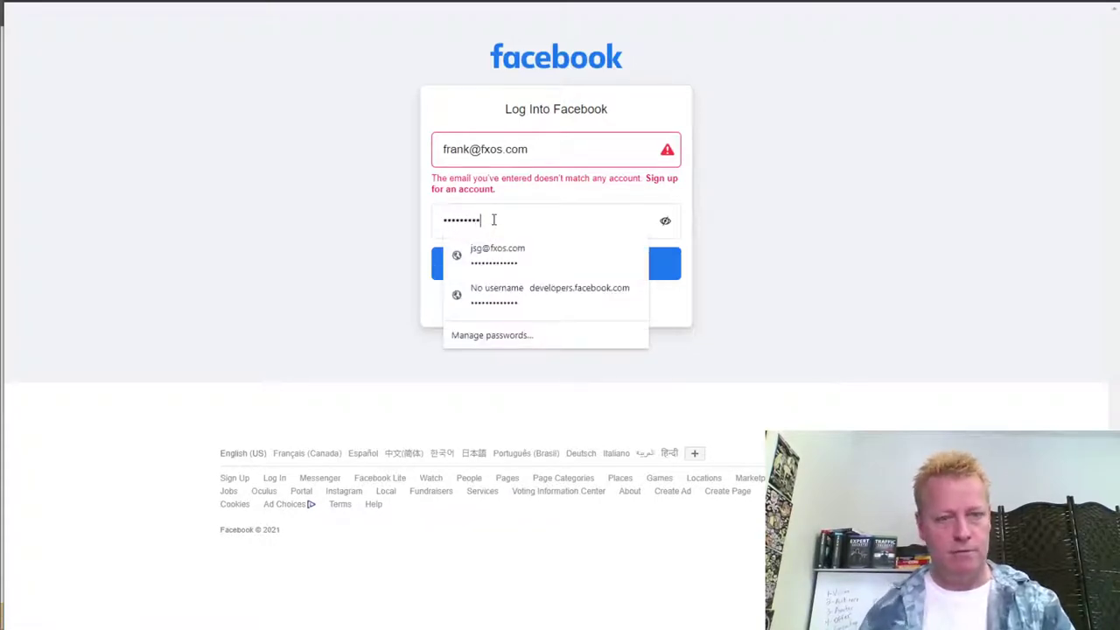
click(683, 245)
click(553, 265)
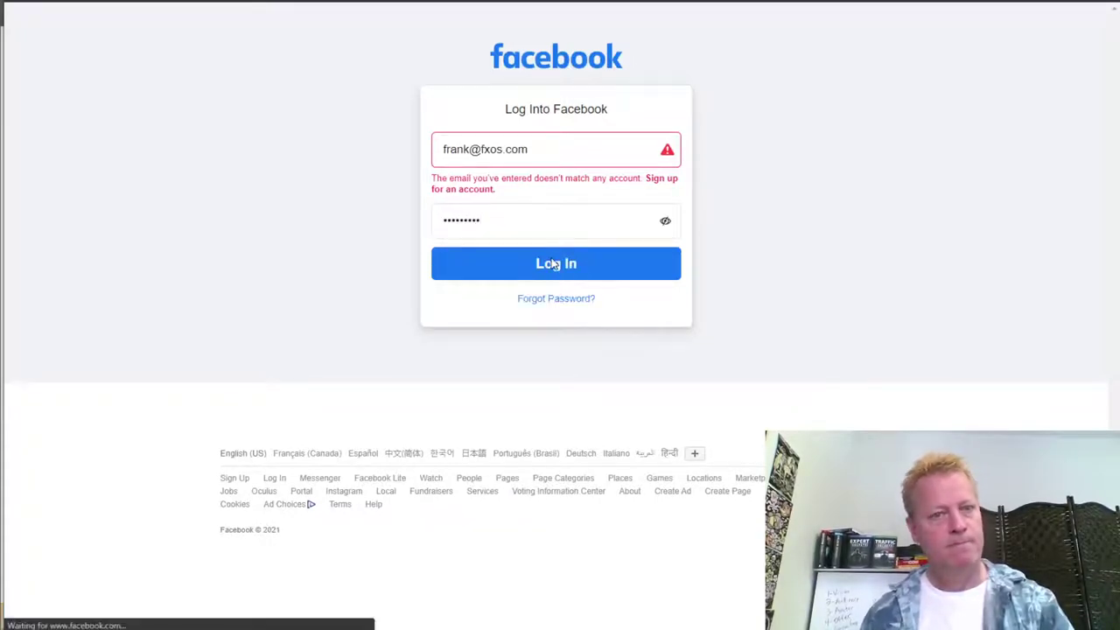
- Re-enter the demo account's e-mail and password, retyping the password after the error to log in
click(528, 149)
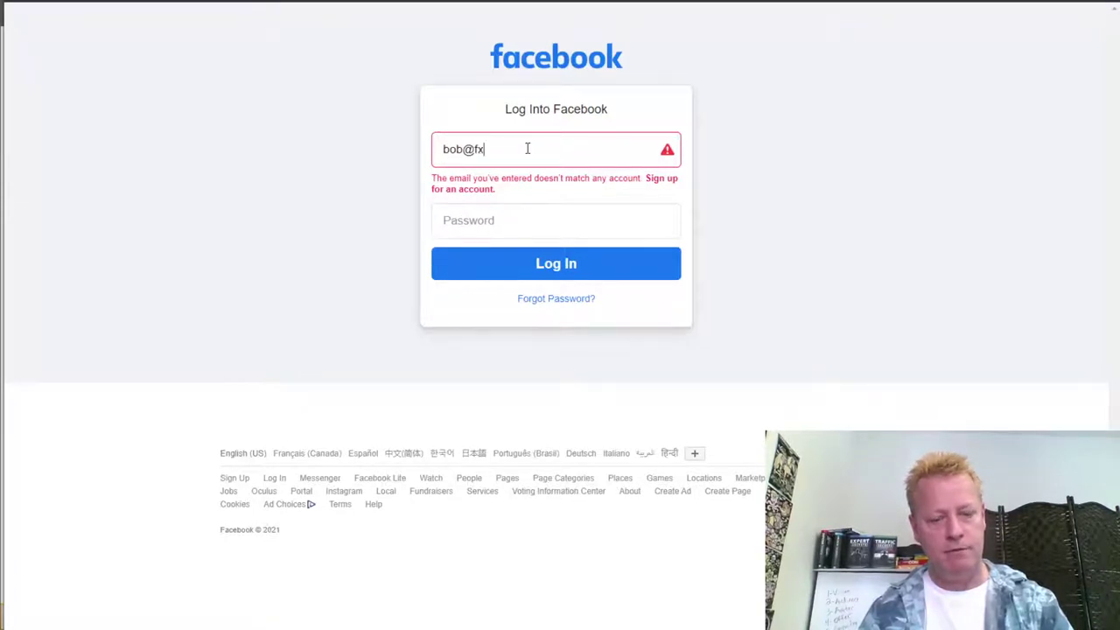
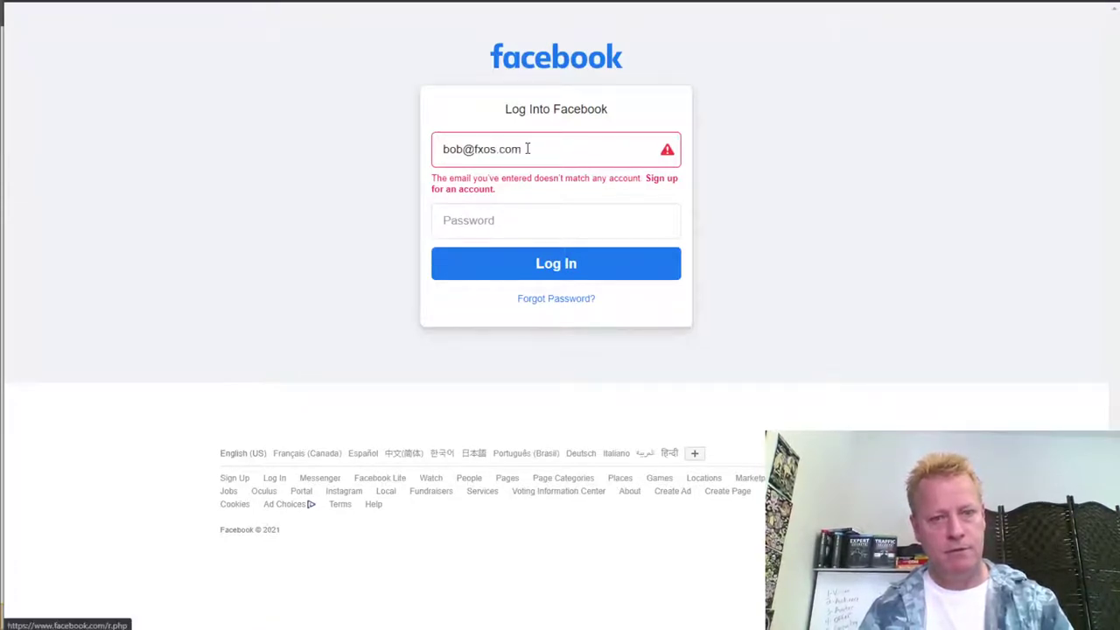
click(511, 217)
text(******)
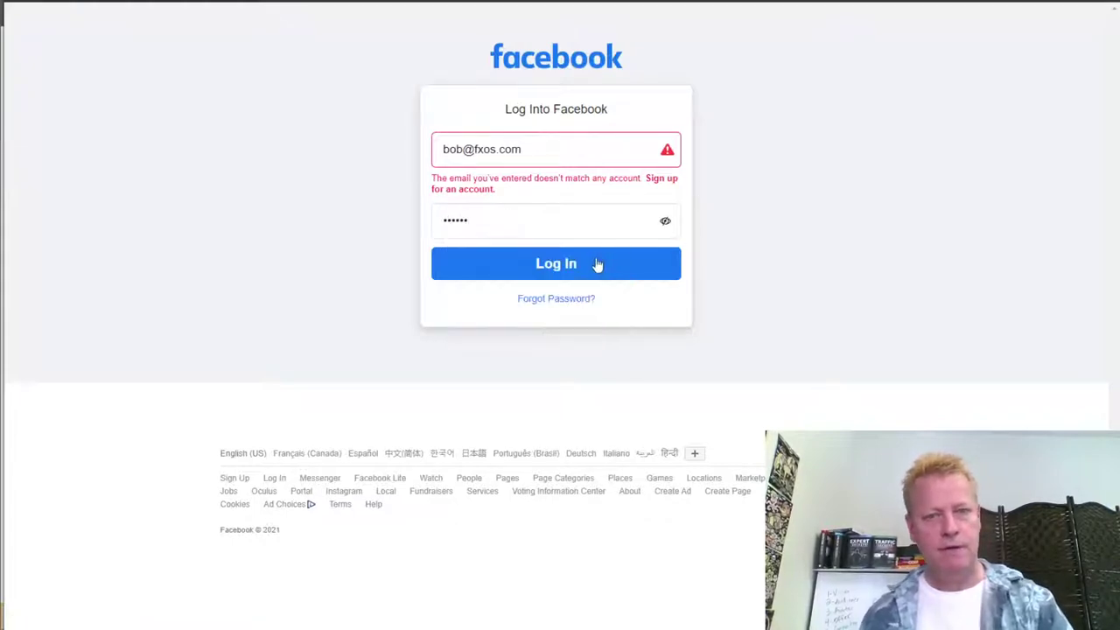
click(597, 265)
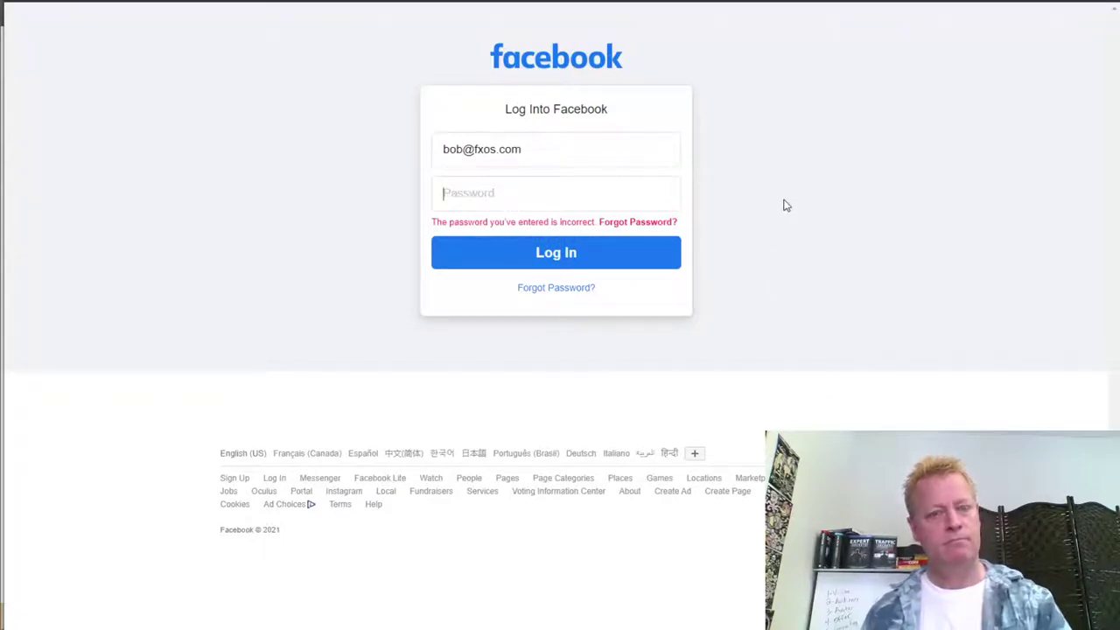
text(***)
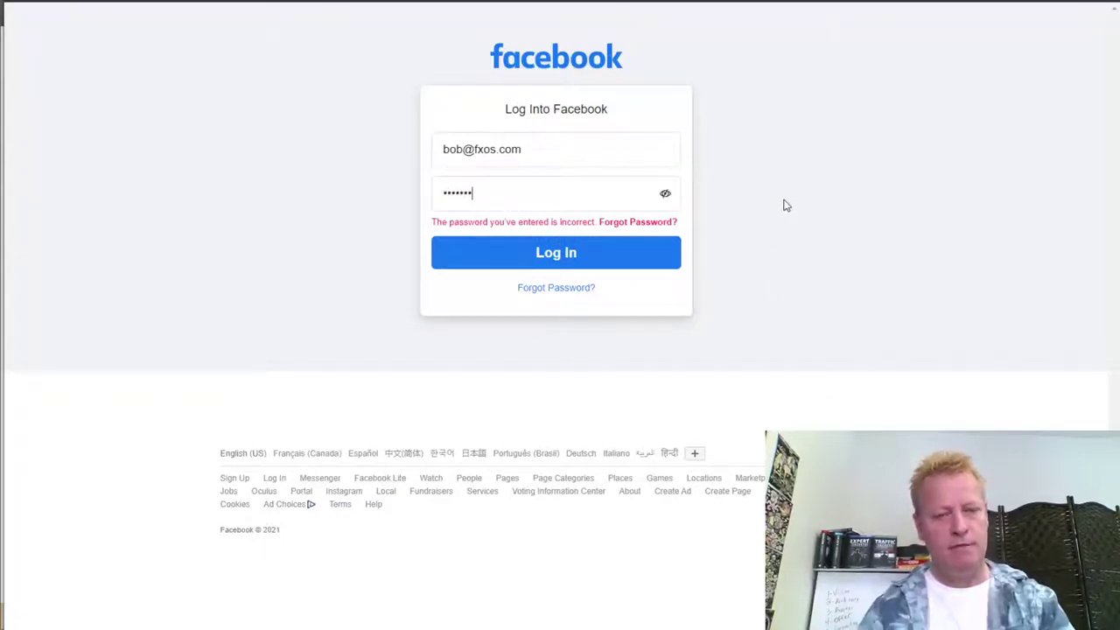
click(575, 253)
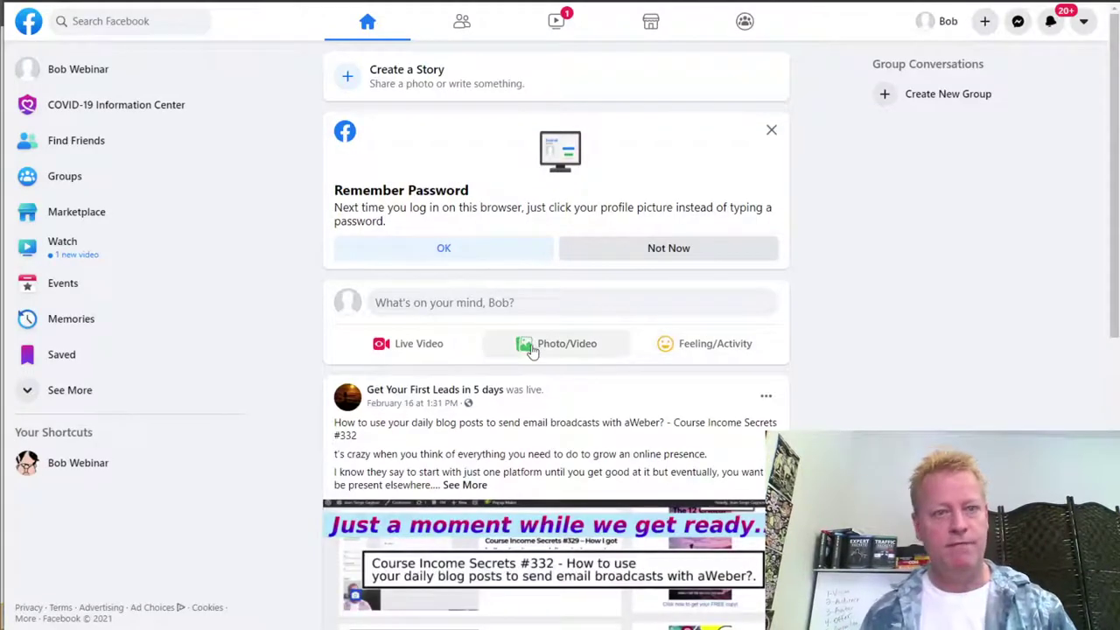
- Accept the Remember Password prompt and scroll through the Facebook news feed
click(448, 254)
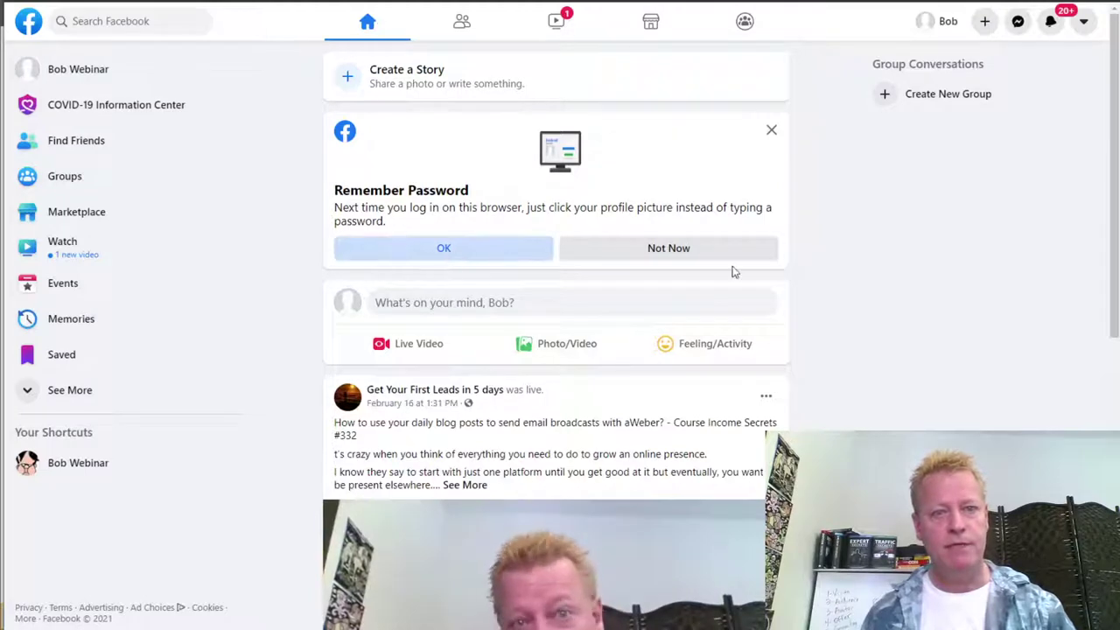
scroll(867, 282, down, 4)
scroll(869, 285, down, 4)
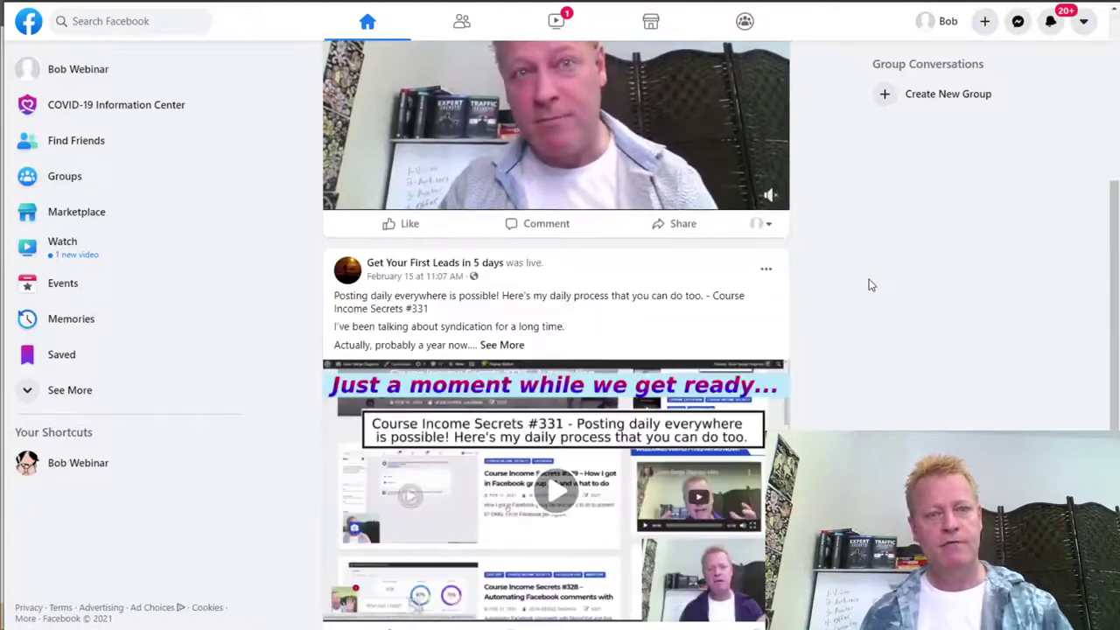
scroll(869, 285, down, 2)
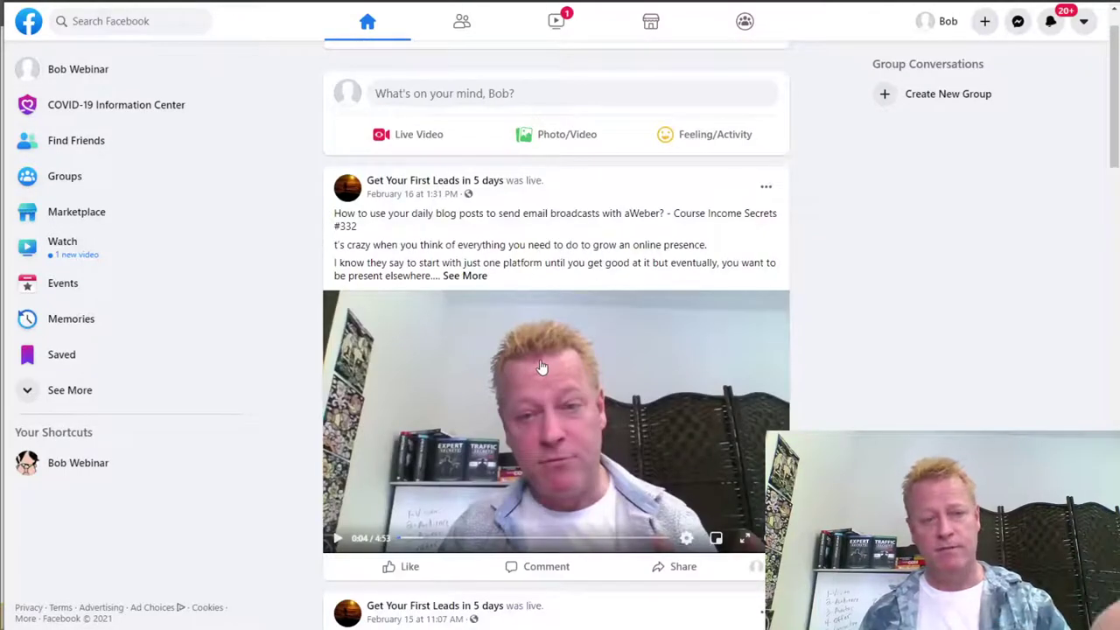
scroll(541, 368, down, 3)
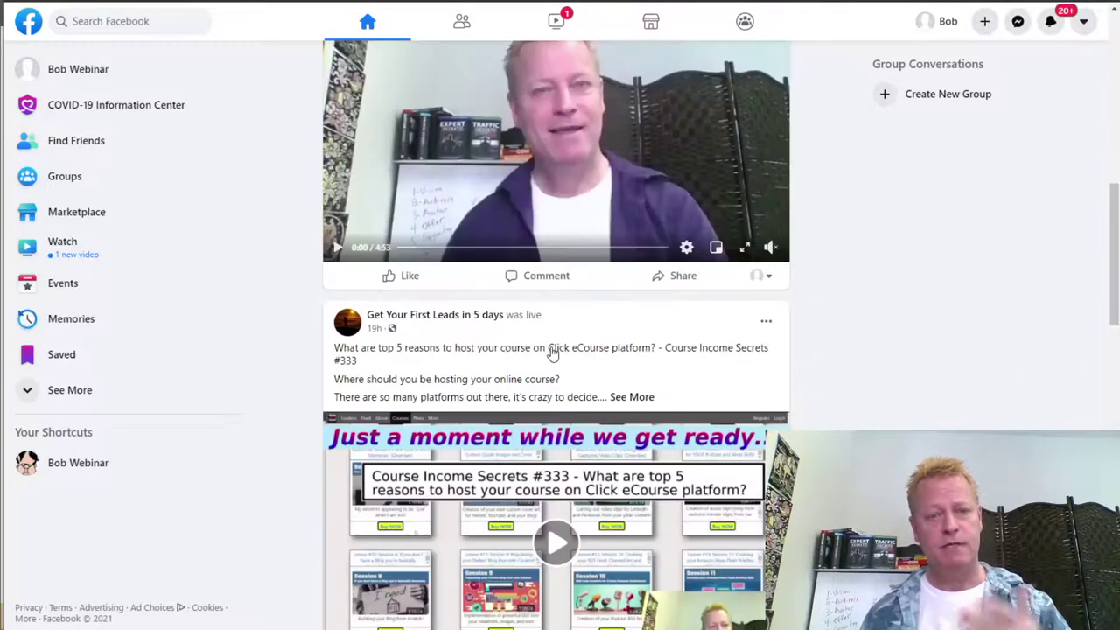
scroll(551, 353, up, 10)
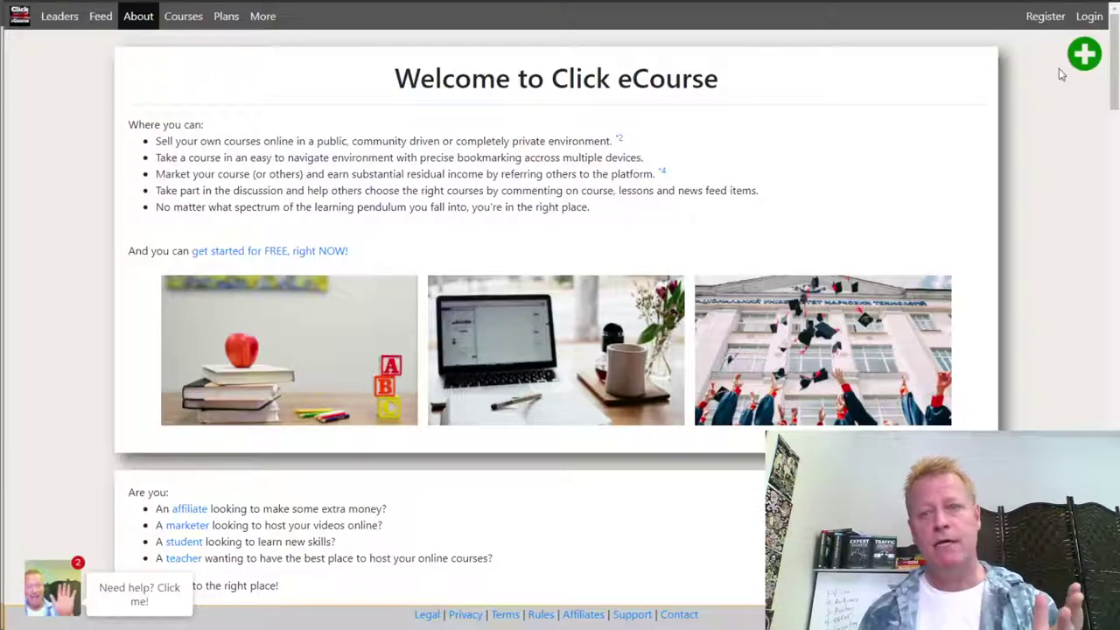
- Register a Click eCourse account with Continue with Facebook and reload the site
click(1047, 17)
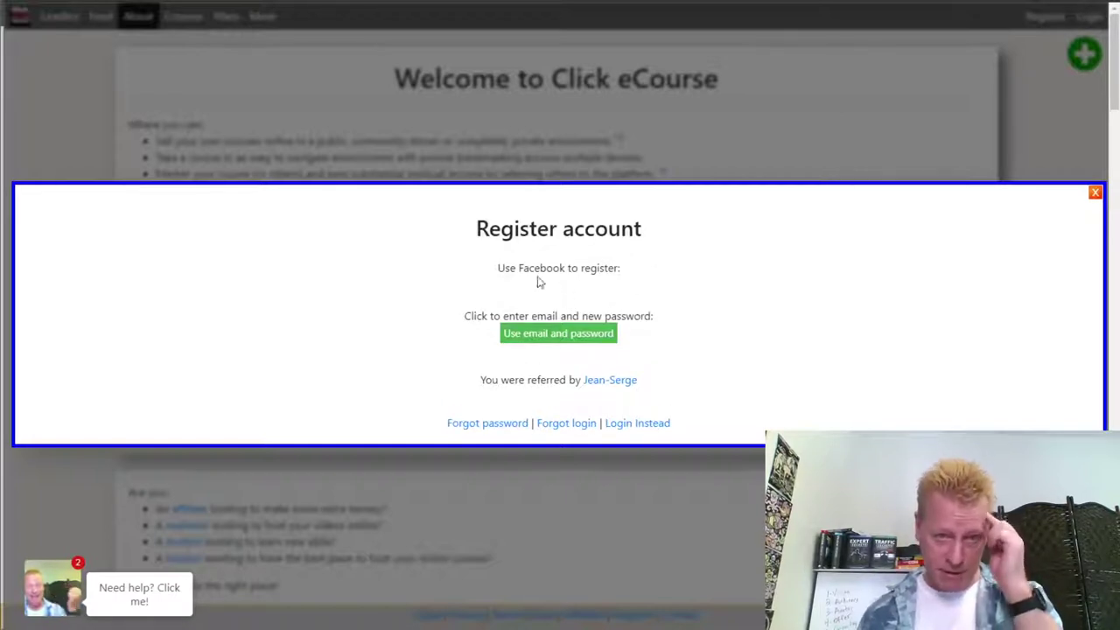
click(573, 286)
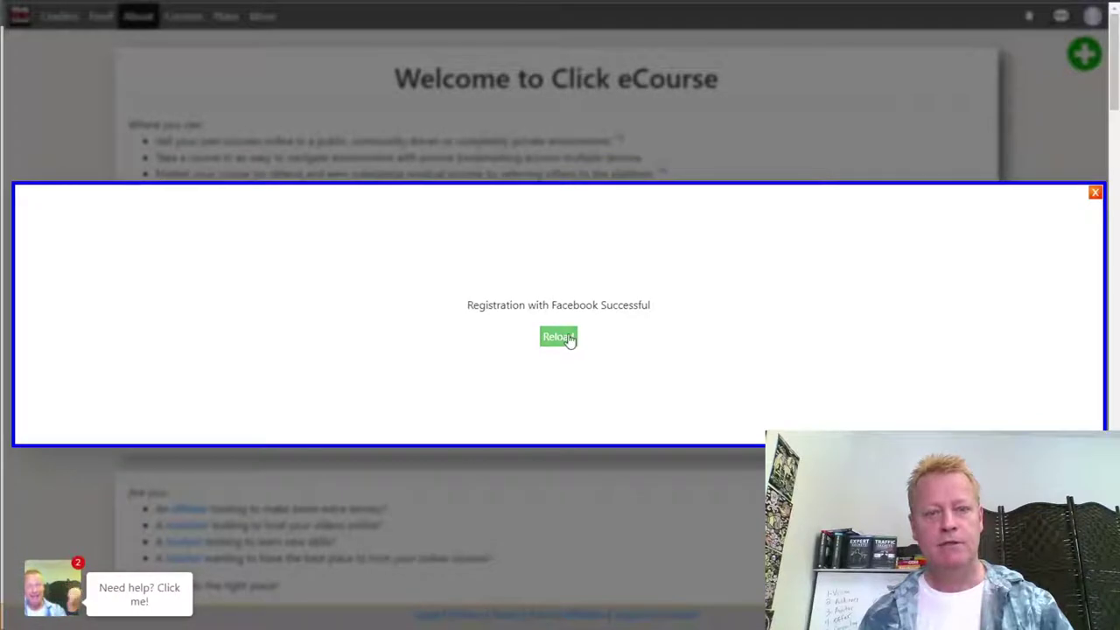
click(567, 338)
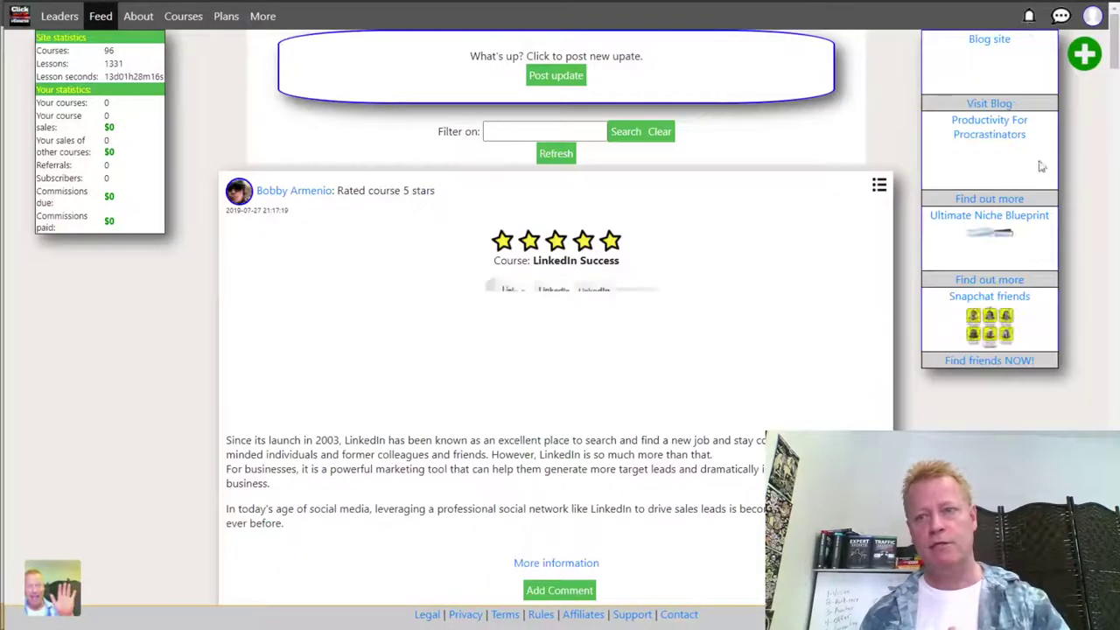
- Review the account's profile page, then create a new Course from the green plus menu
click(1095, 18)
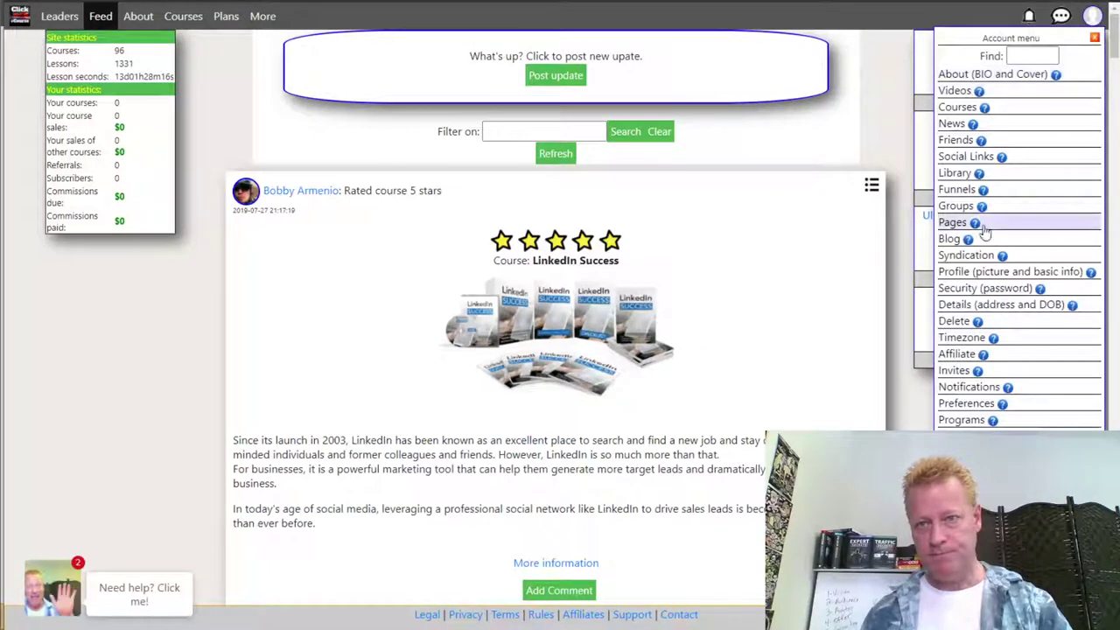
click(983, 274)
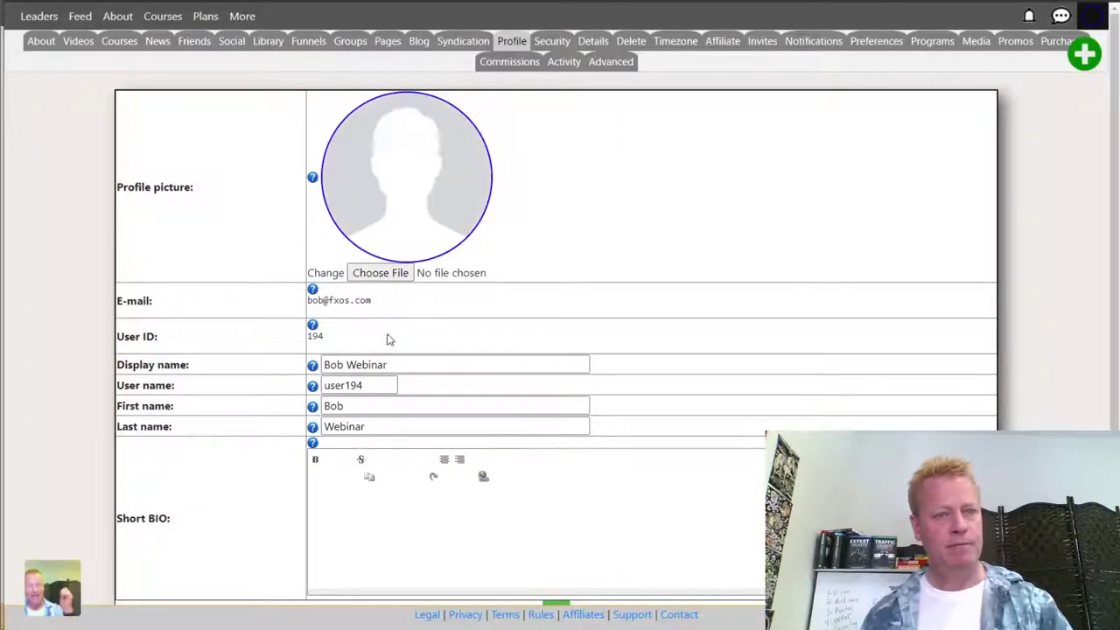
drag(274, 300, 423, 320)
click(459, 337)
click(320, 365)
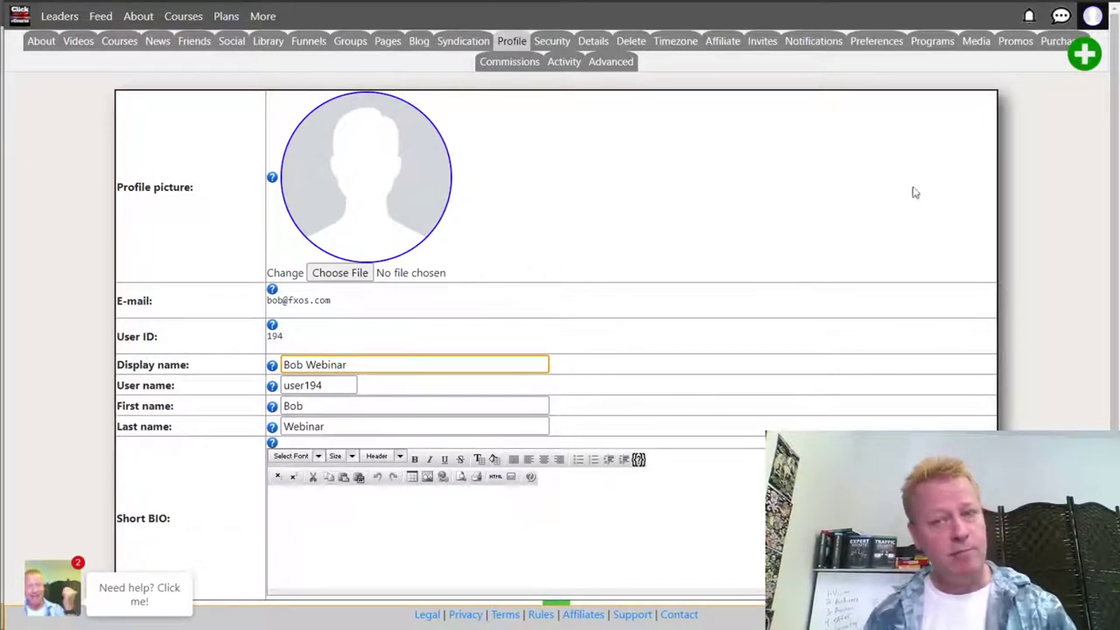
click(1085, 55)
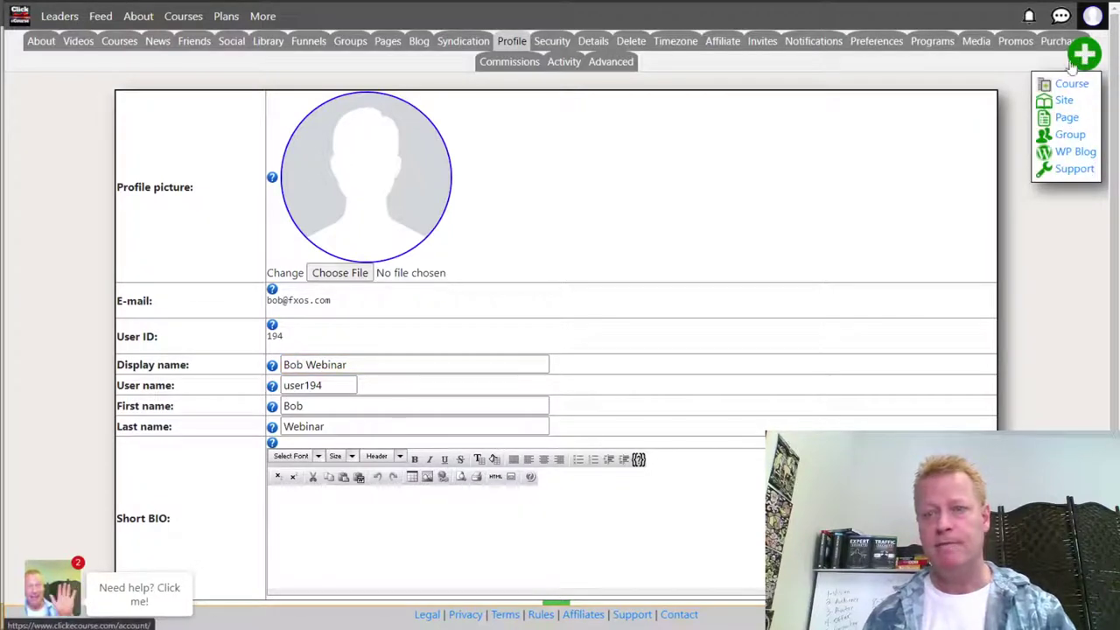
click(1074, 87)
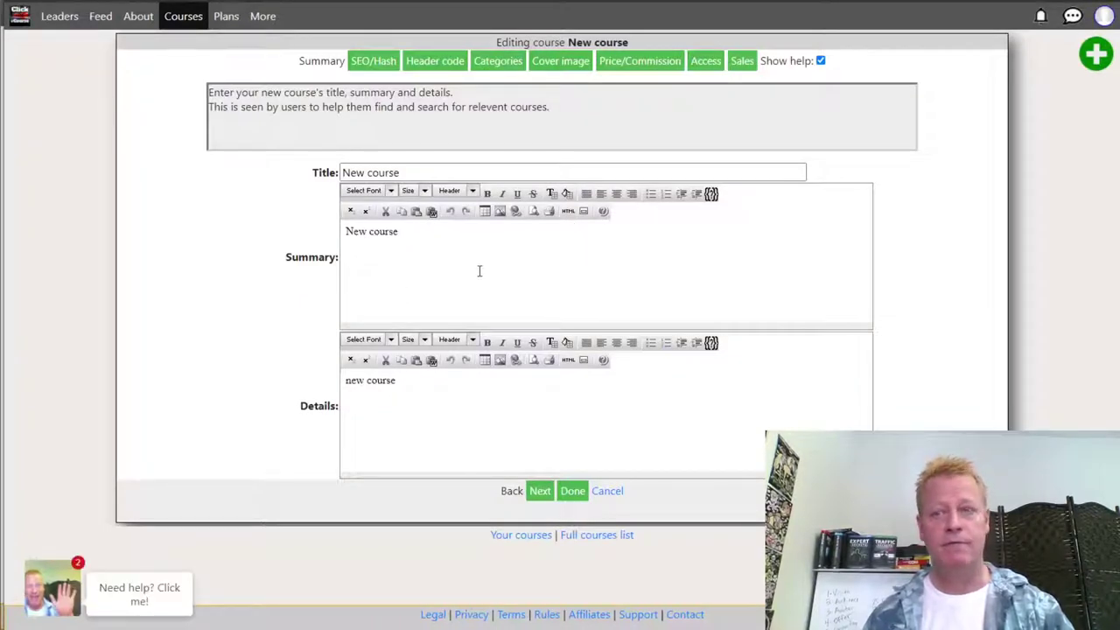
- Retitle the course from 'New course' to 'Syndication Method'
mouse_move(1102, 71)
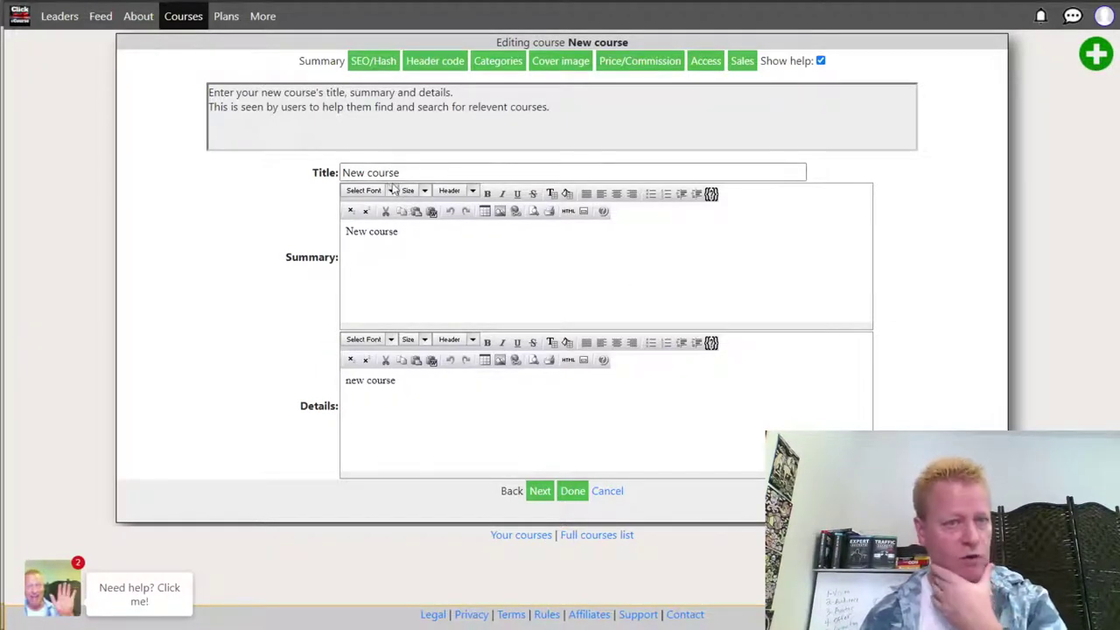
drag(425, 173, 324, 192)
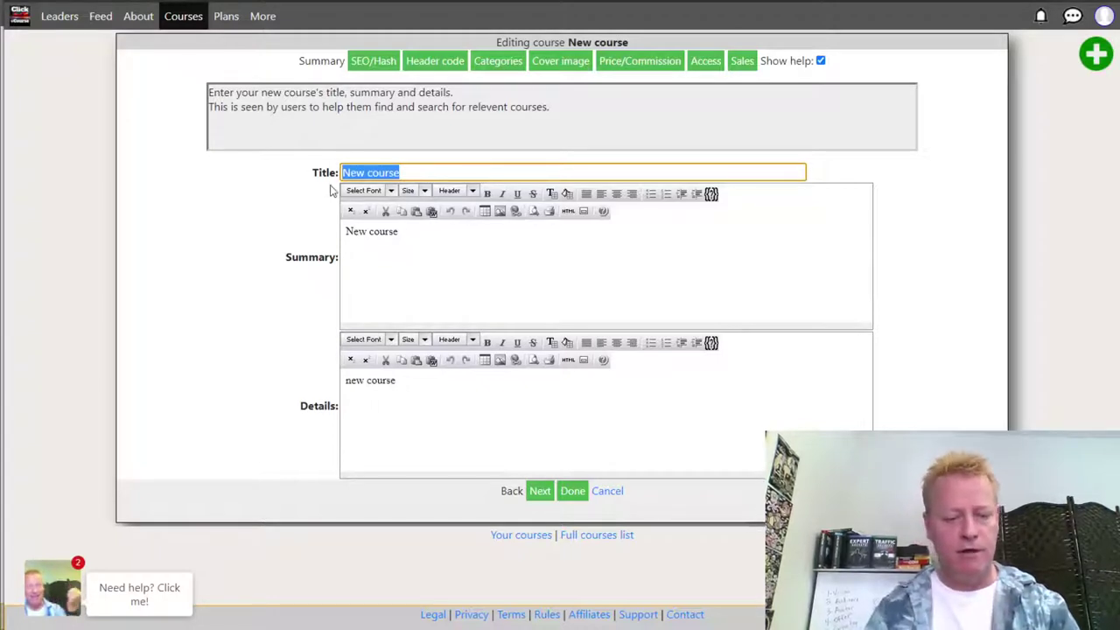
text(Syndica)
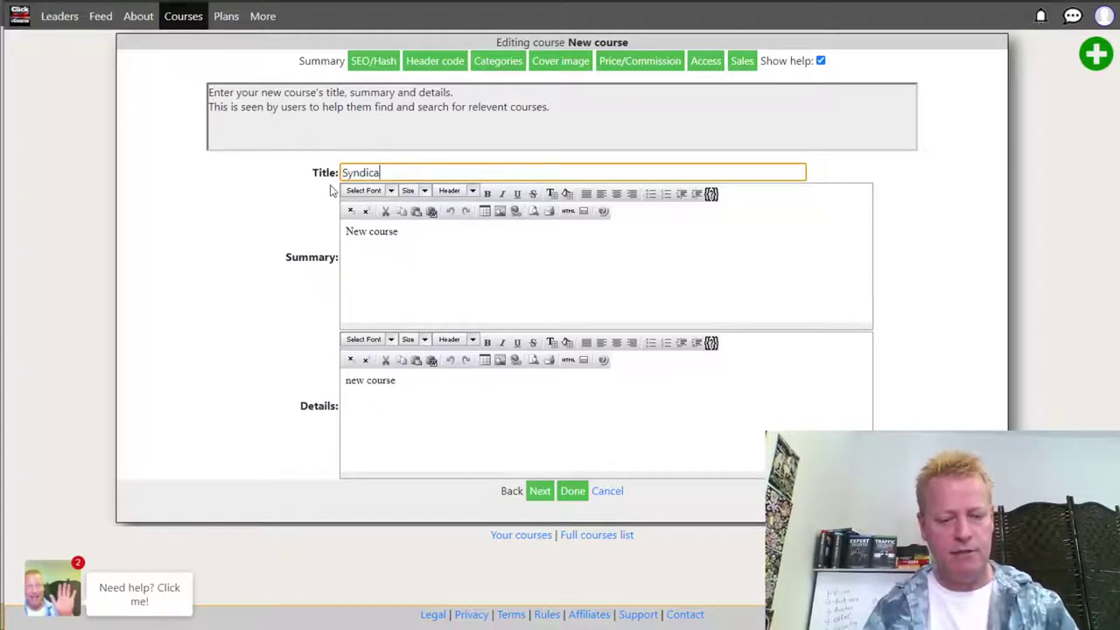
text(tion Method)
click(330, 190)
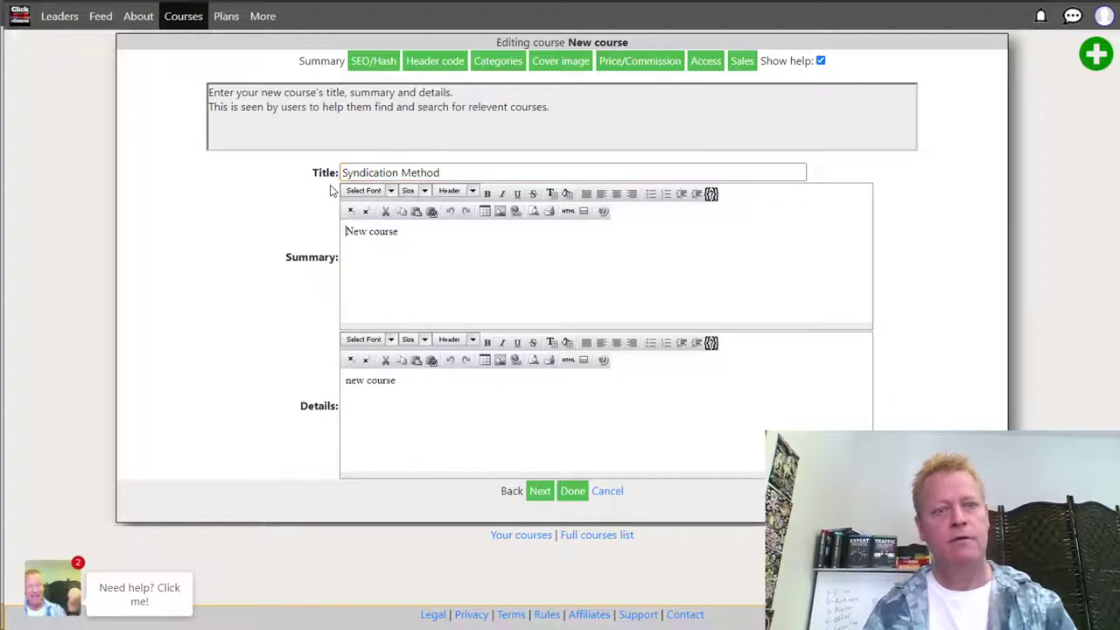
- Select the summary placeholder and open the Courses list in a new tab
drag(432, 230, 292, 254)
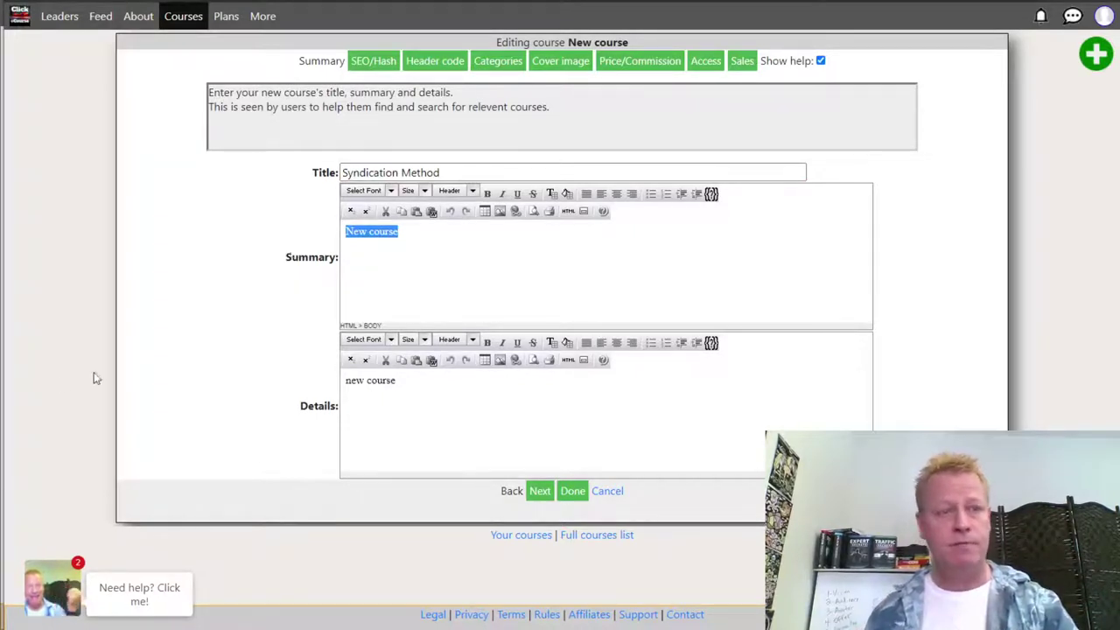
right_click(182, 17)
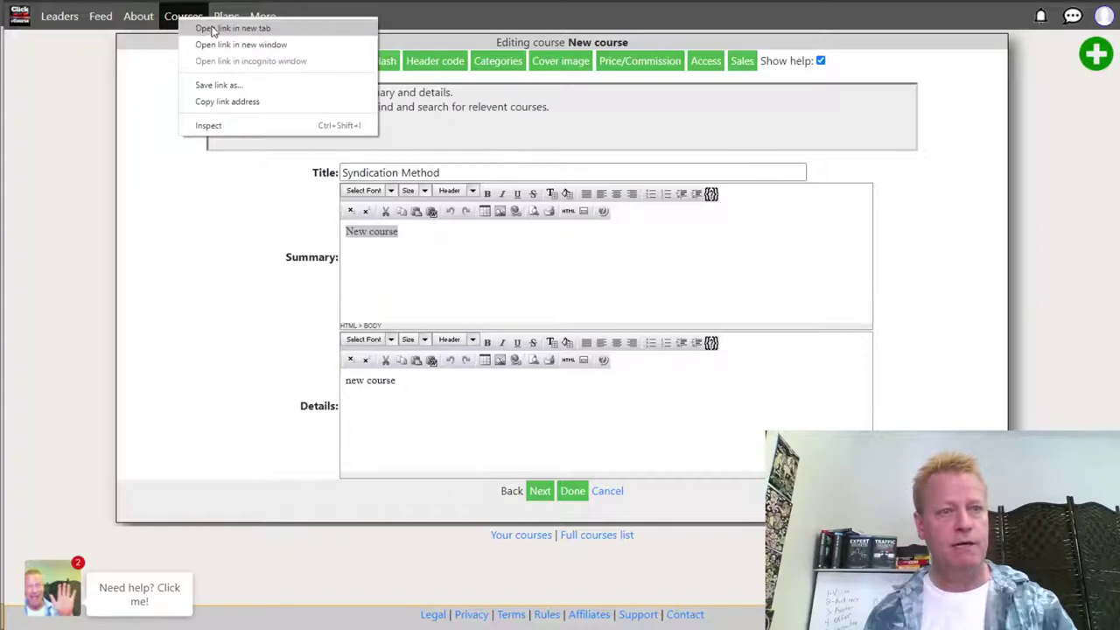
click(212, 29)
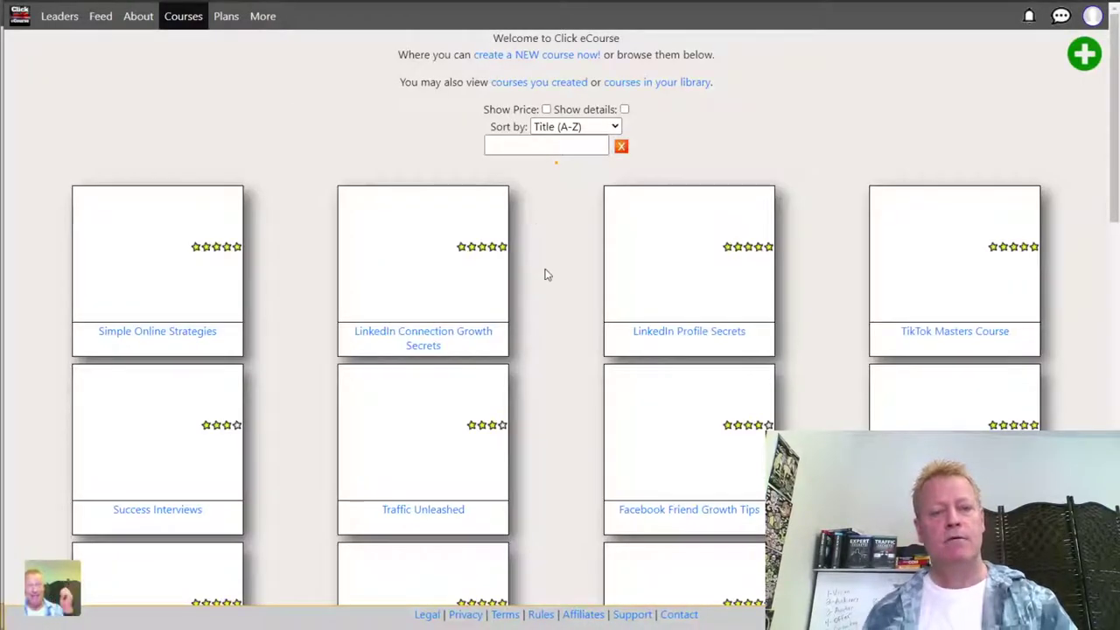
- Scroll the course catalogue and open the LinkedIn Success course page
scroll(544, 275, down, 3)
scroll(569, 368, up, 3)
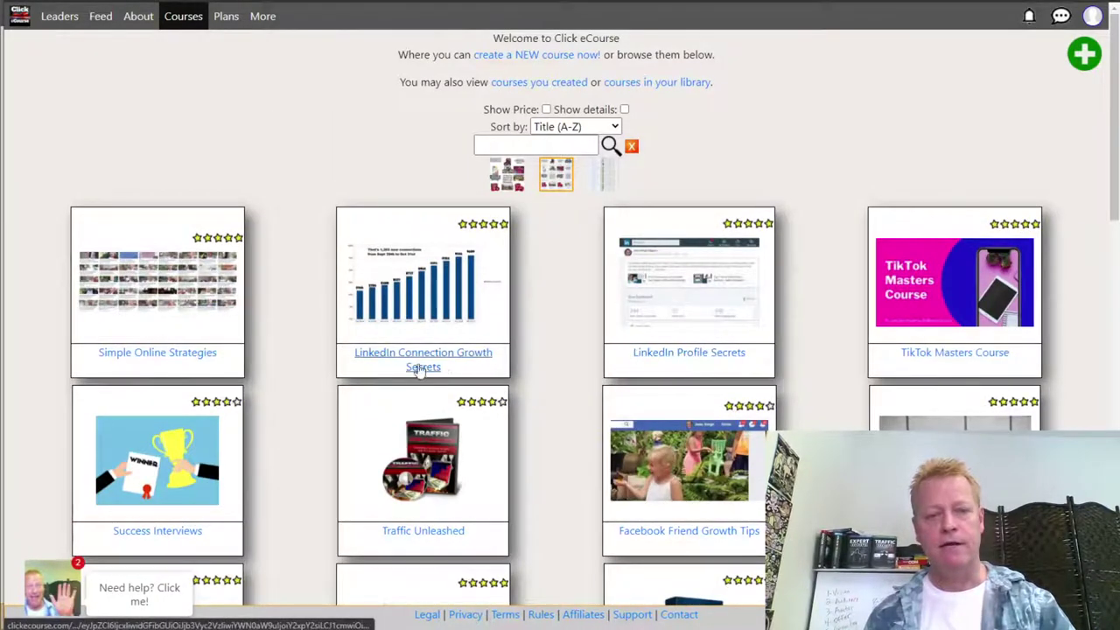
scroll(423, 369, down, 4)
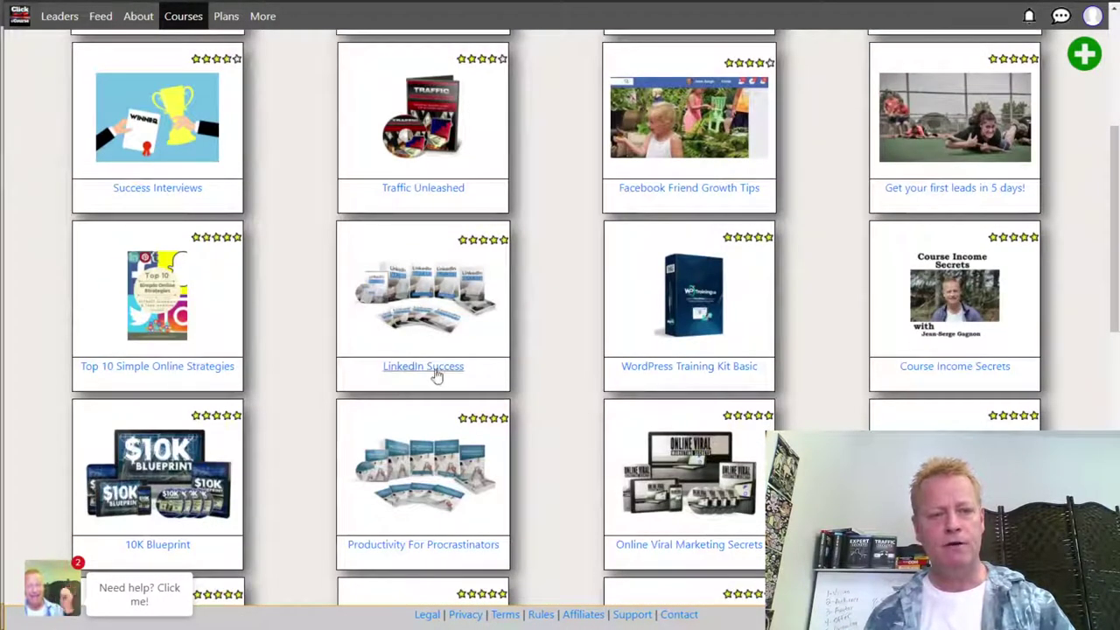
scroll(490, 375, down, 1)
scroll(582, 307, up, 4)
scroll(552, 397, down, 4)
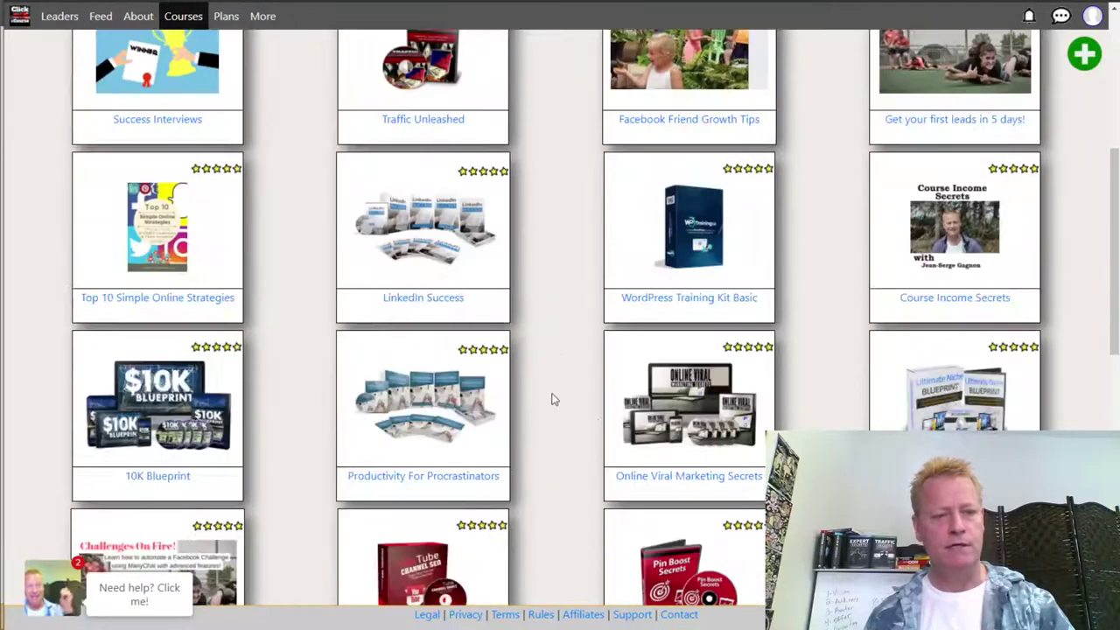
click(464, 267)
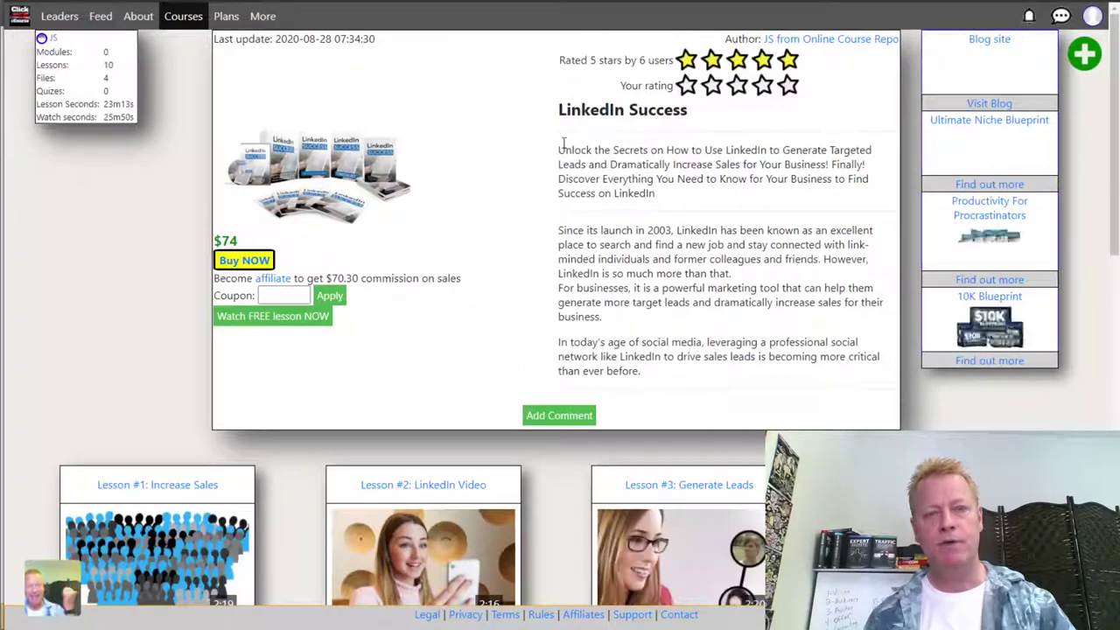
- Read through the LinkedIn Success description paragraphs and commission amount by highlighting them
drag(563, 145, 726, 180)
click(558, 149)
drag(559, 149, 658, 198)
click(602, 264)
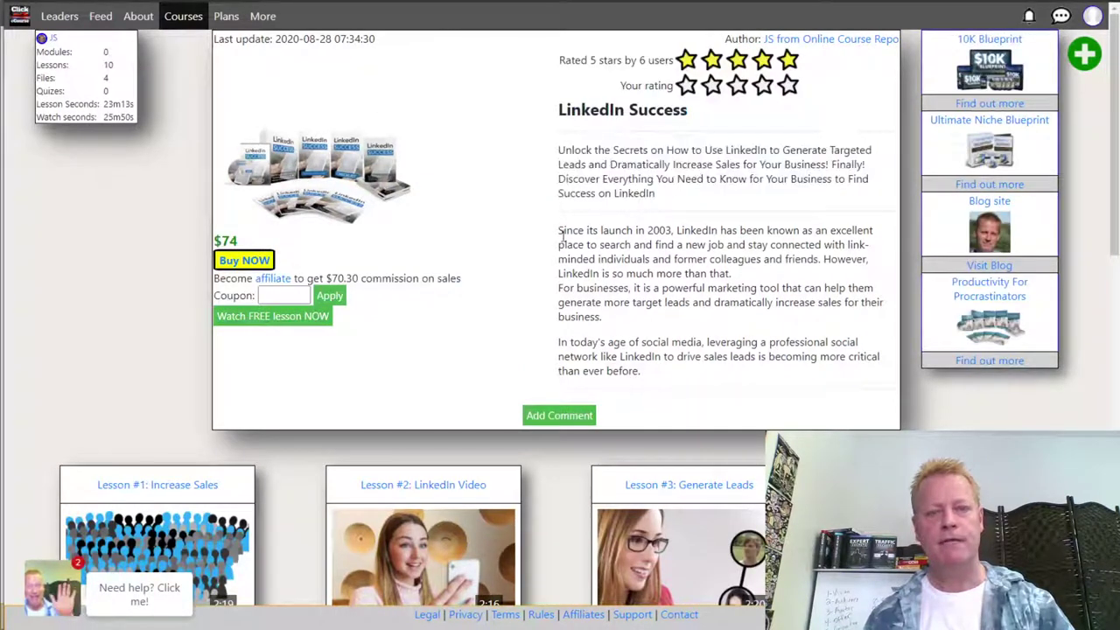
drag(559, 230, 650, 370)
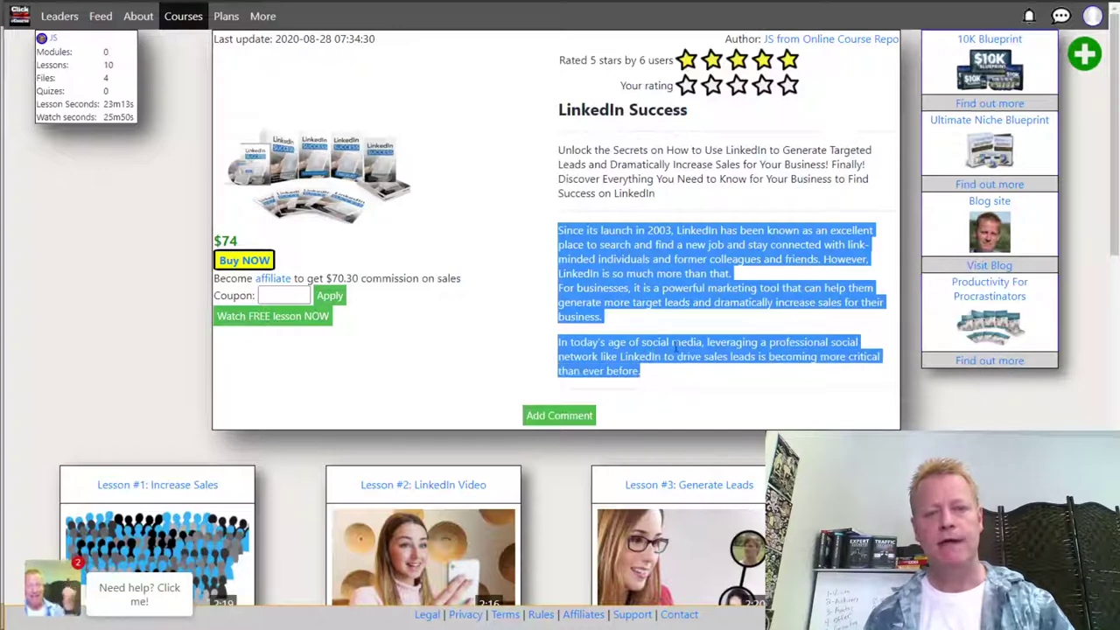
click(680, 342)
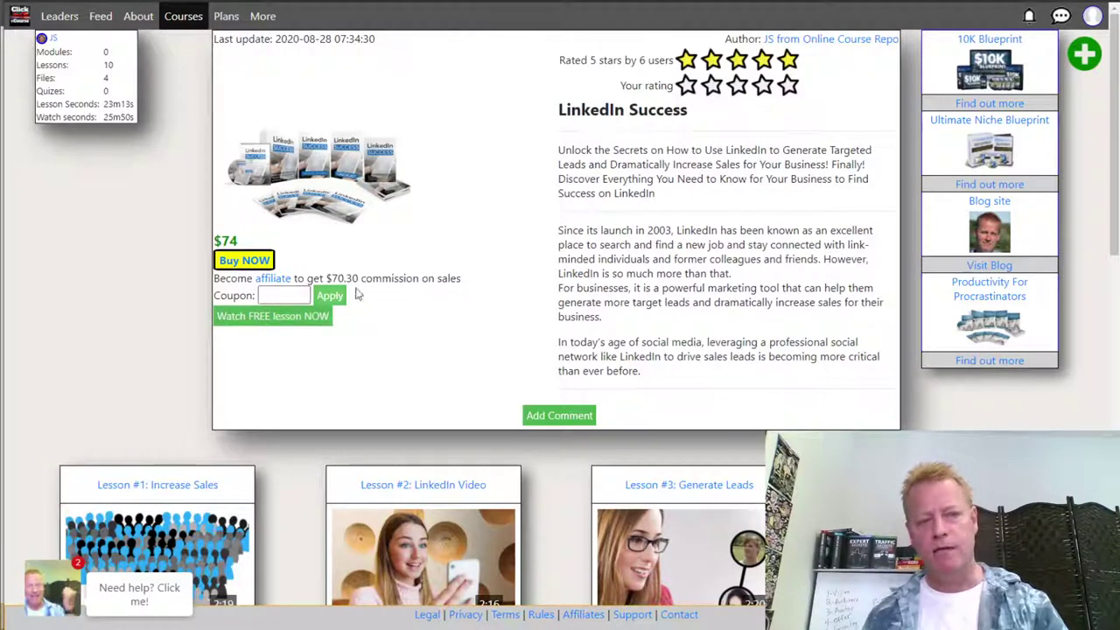
drag(331, 278, 366, 279)
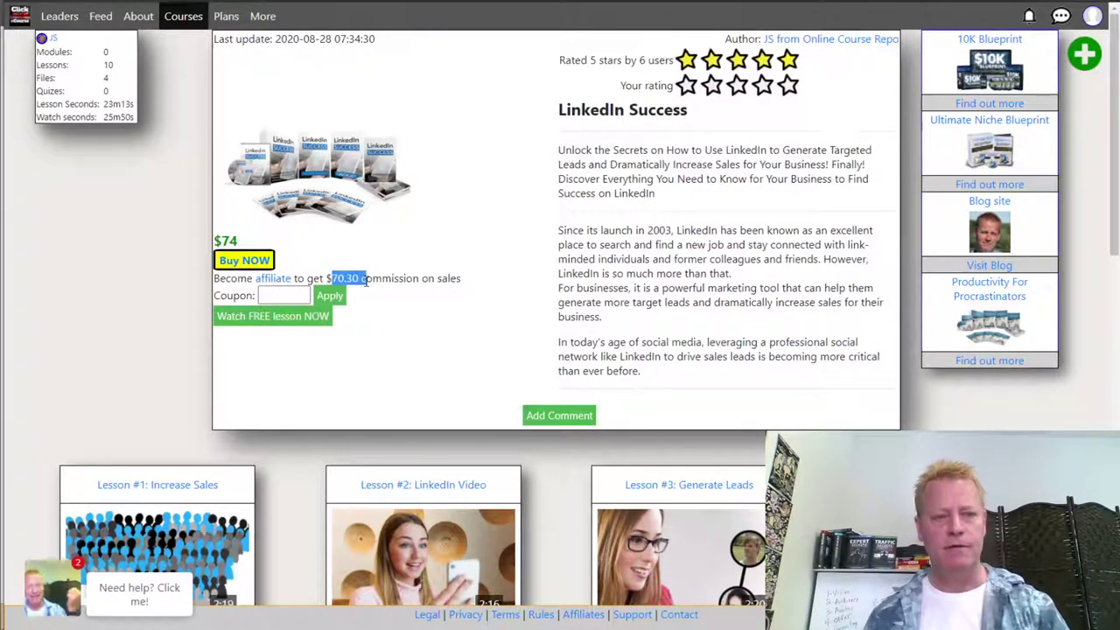
click(377, 278)
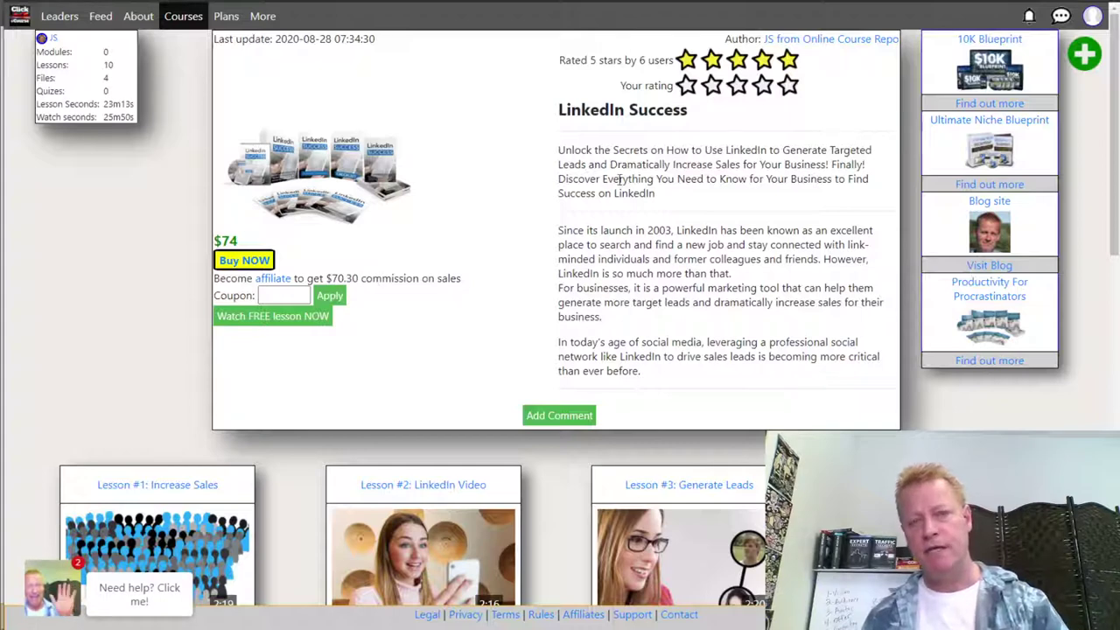
- Go to the LinkedIn Success purchase page through Lesson #3's locked thumbnail
mouse_move(833, 41)
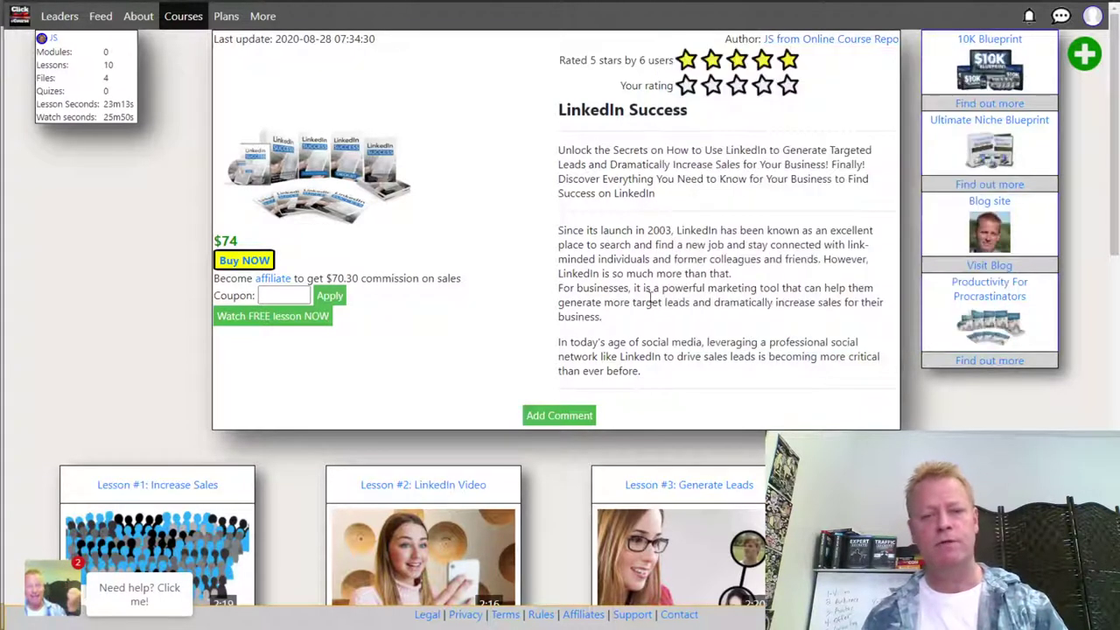
scroll(619, 331, down, 3)
scroll(584, 347, down, 3)
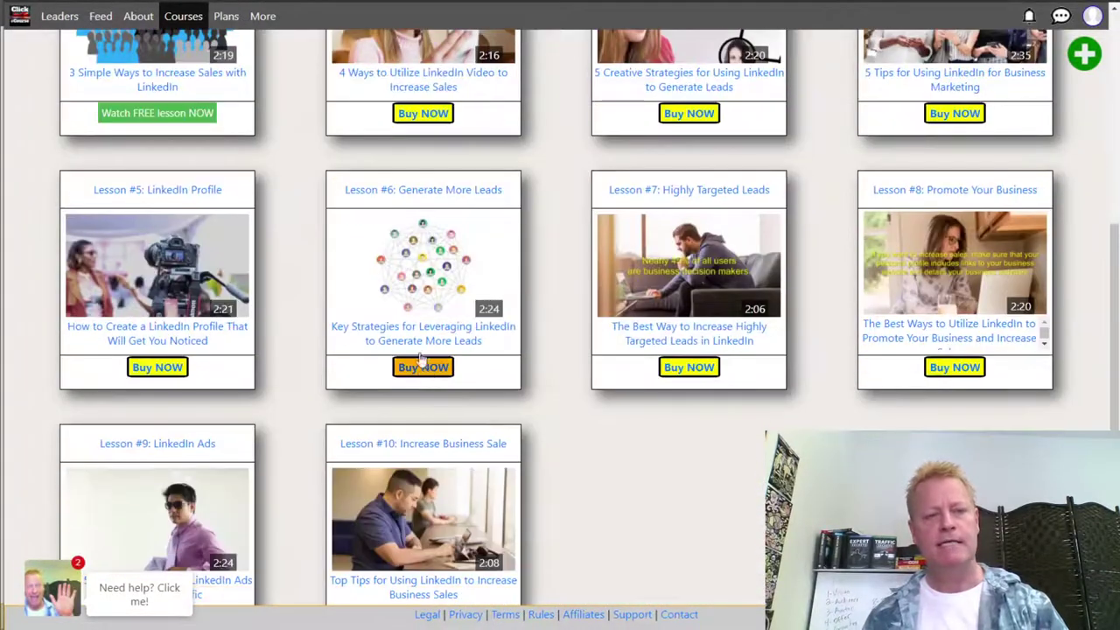
scroll(516, 345, up, 2)
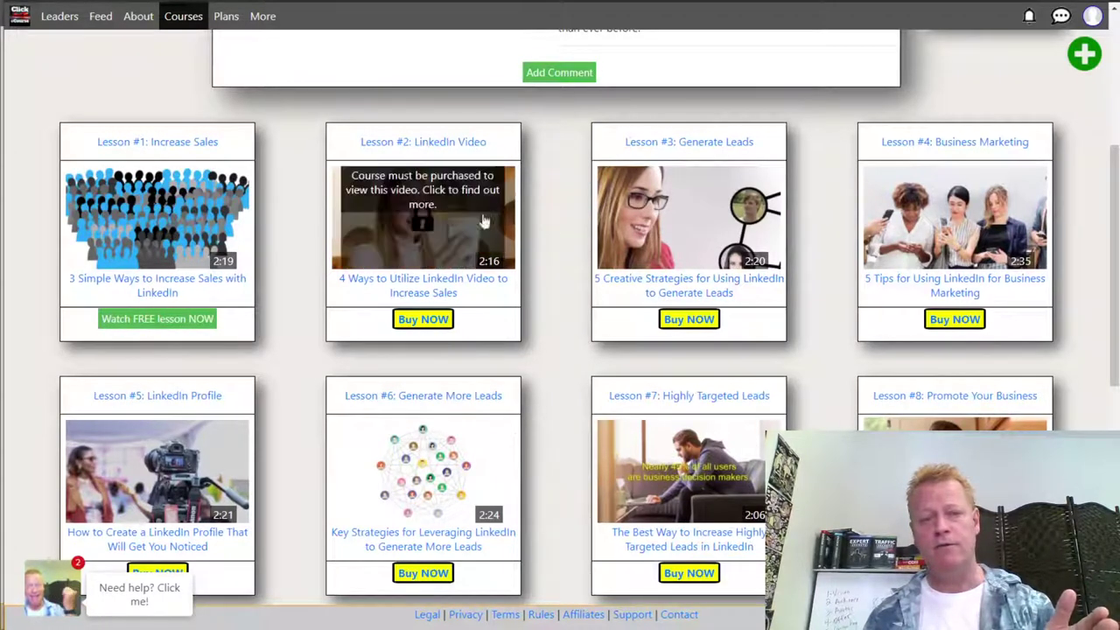
click(698, 244)
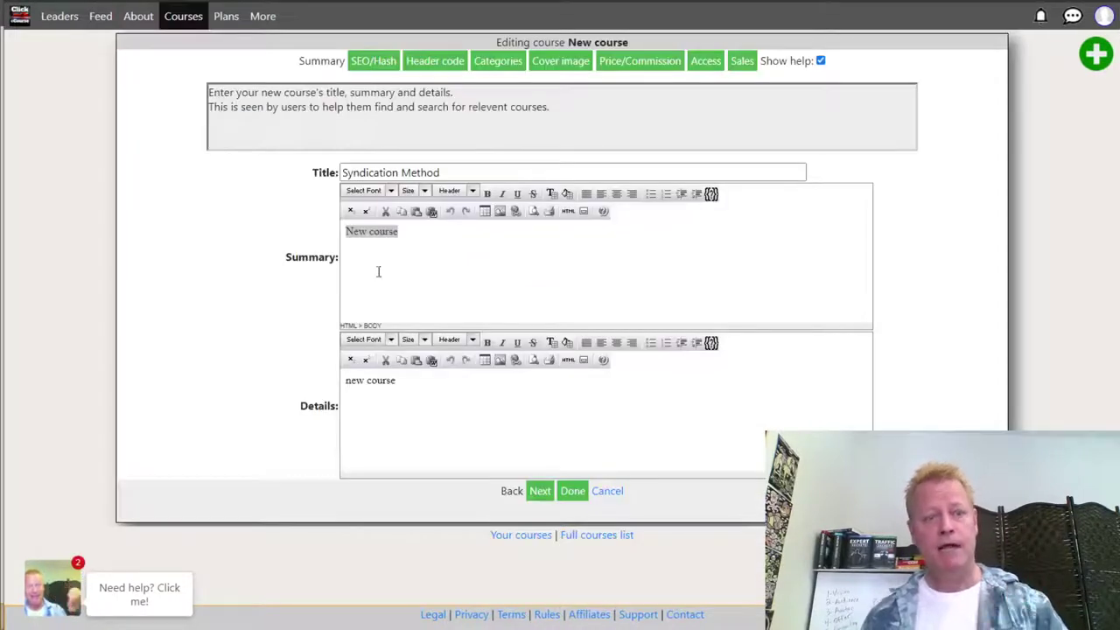
- Change the summary to 'Learn how to syndicate your content everywhere you want to be'
drag(415, 234, 331, 248)
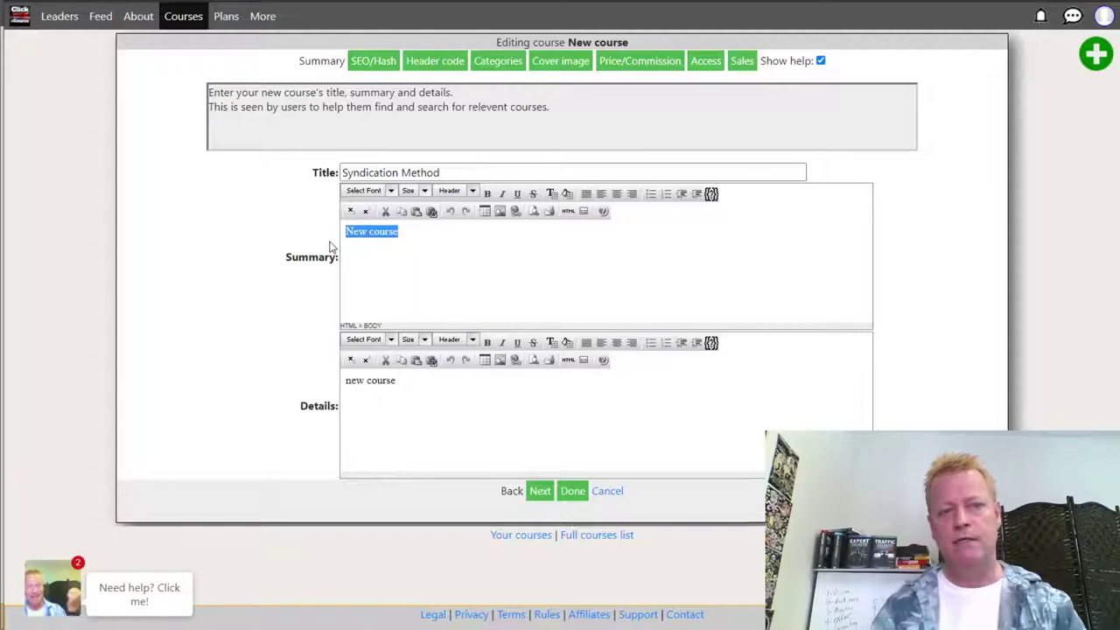
text(Learn how to syndicate your)
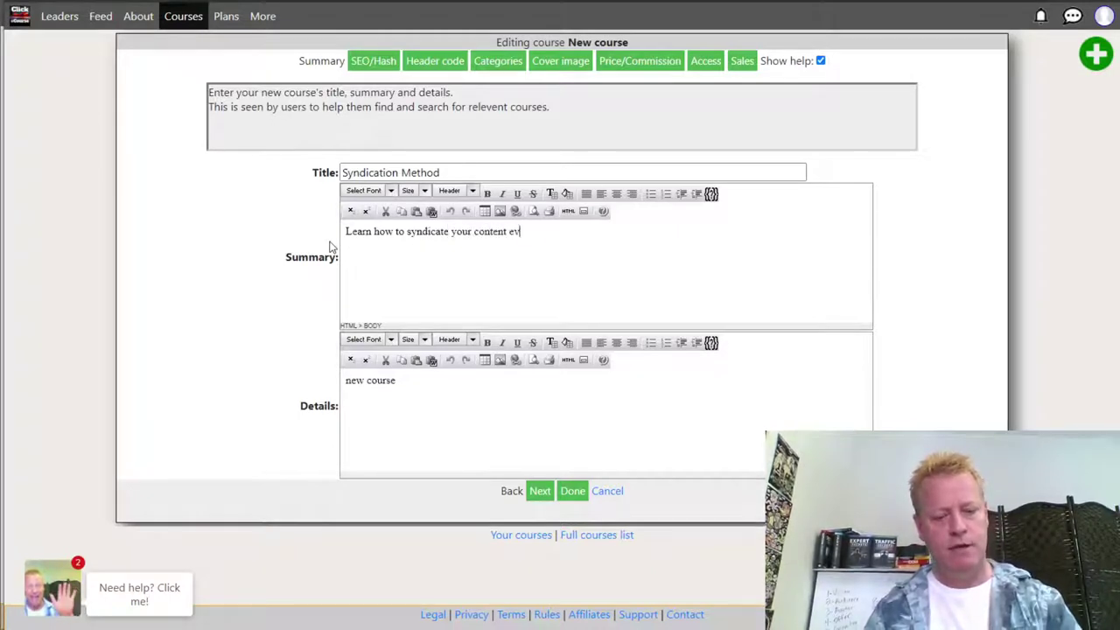
text(ou want to be)
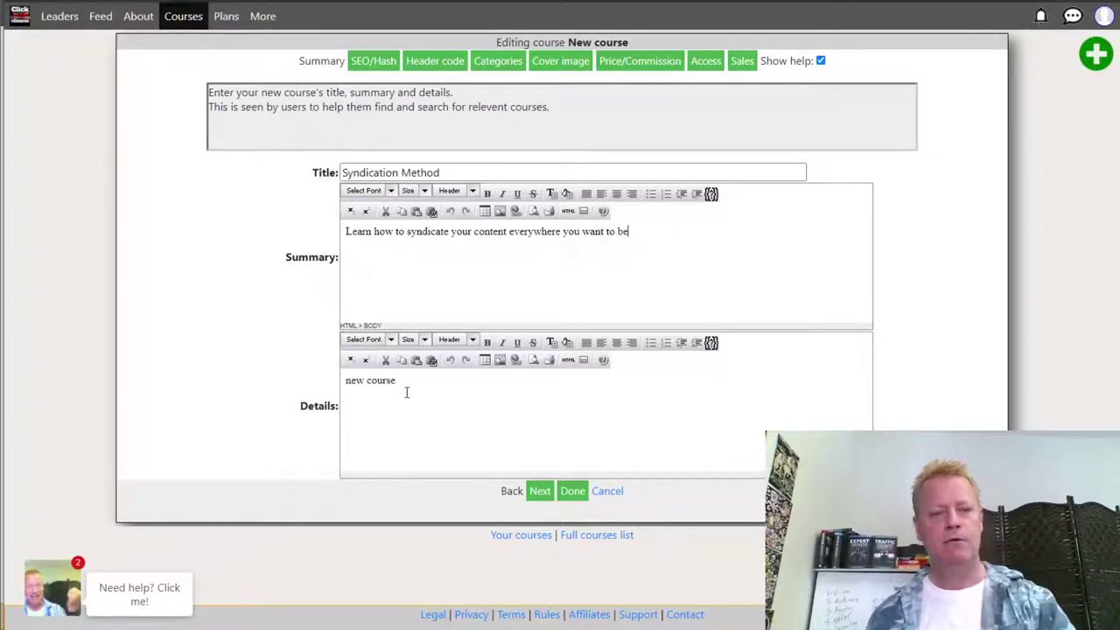
drag(405, 396, 323, 387)
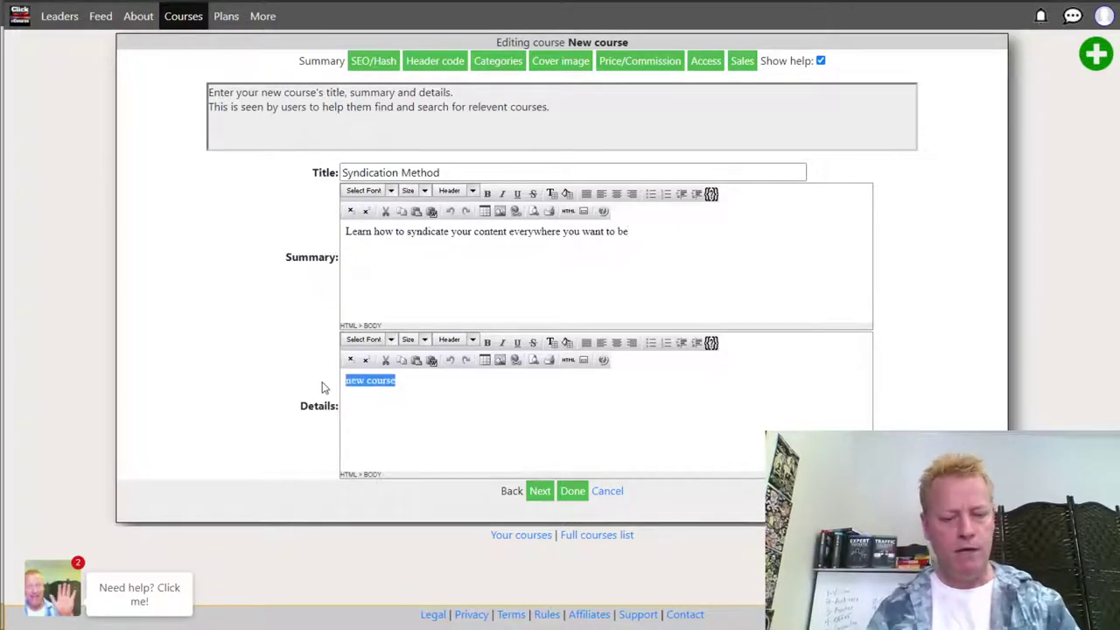
- Write the details text on using the syndication engine to generate assets for different platforms from one video
text(I'll show you how you can)
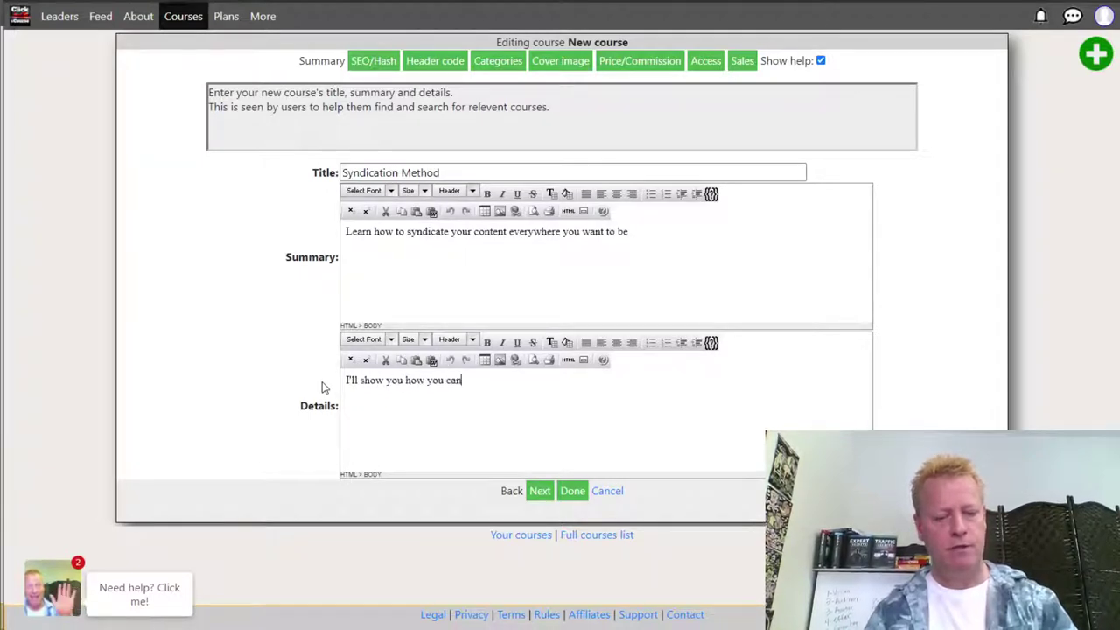
text( use the syndication engine to create all the content you want, different assets for)
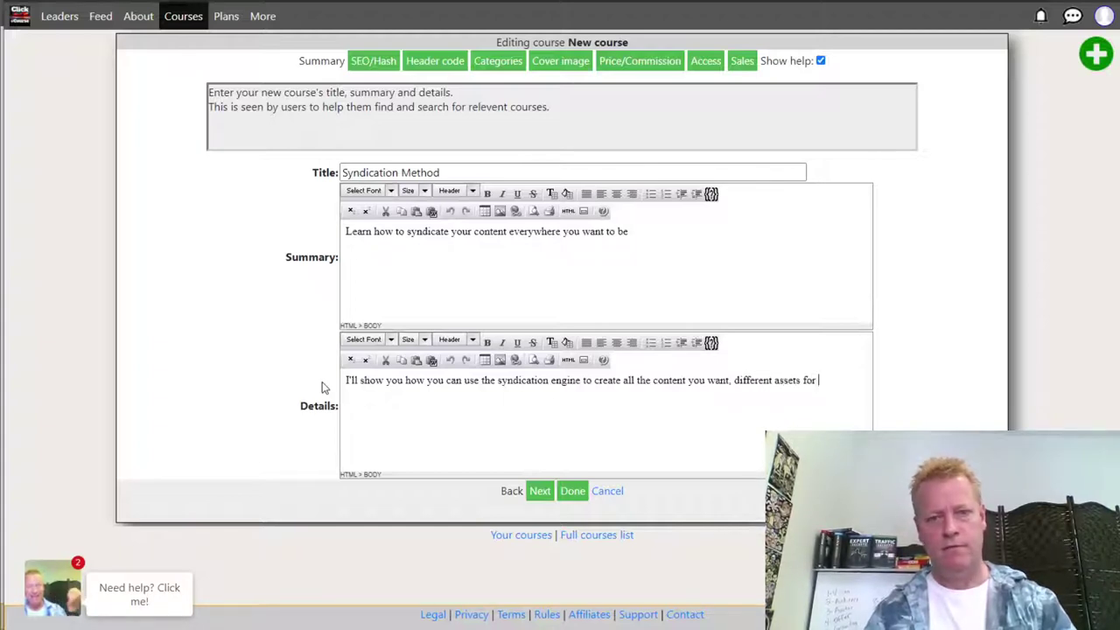
text(erent platforms by just clicking a button)
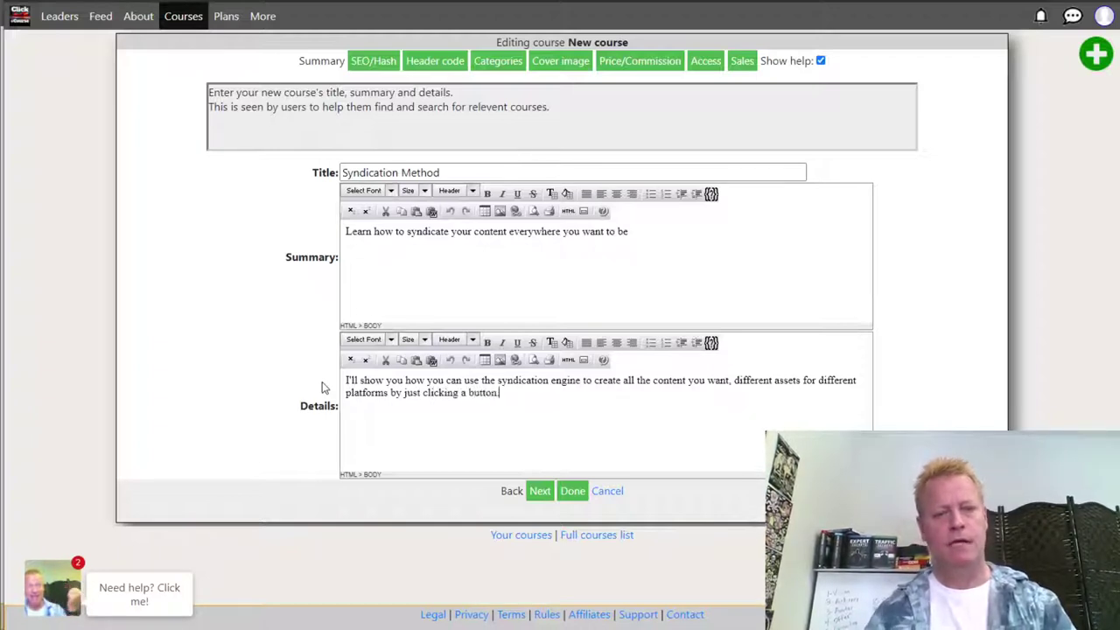
text(recording a )
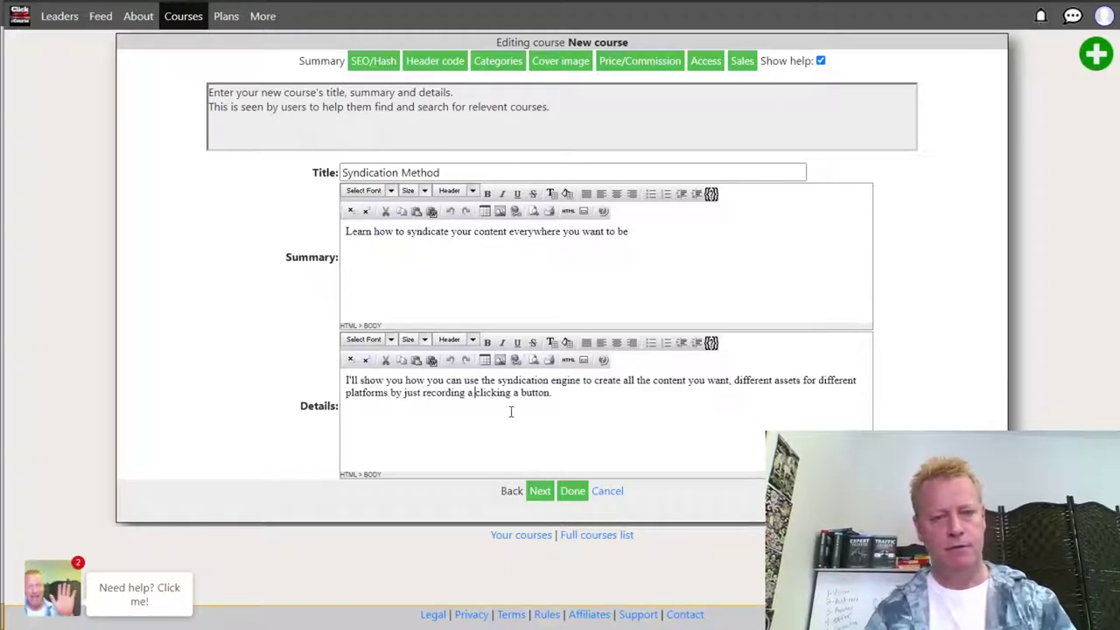
text(video and cl)
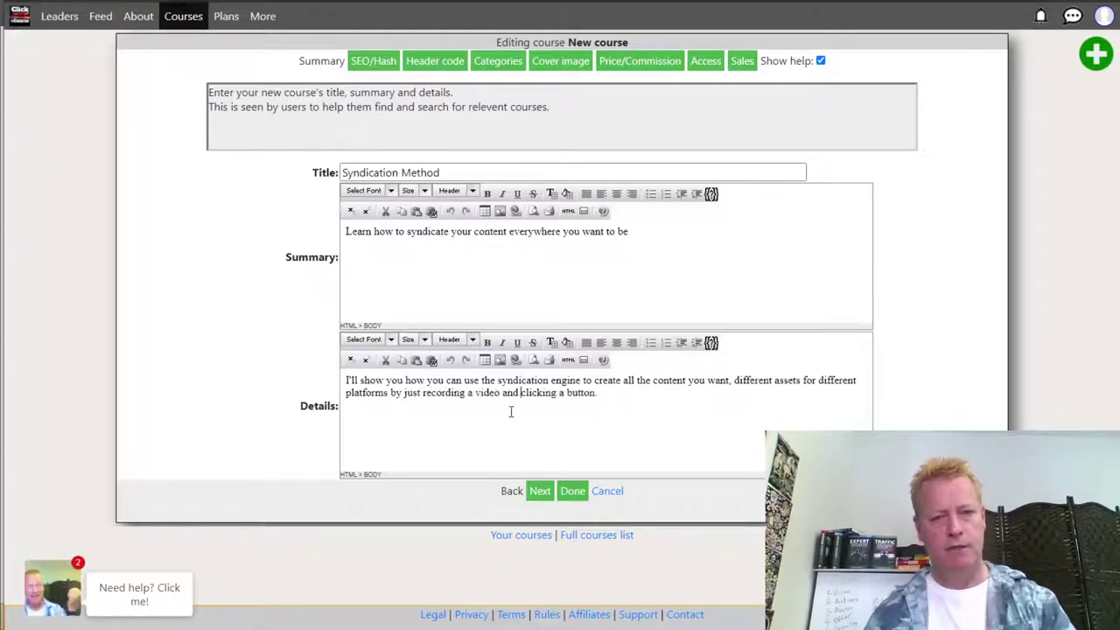
text(icking a button. With )
text(one video, you can )
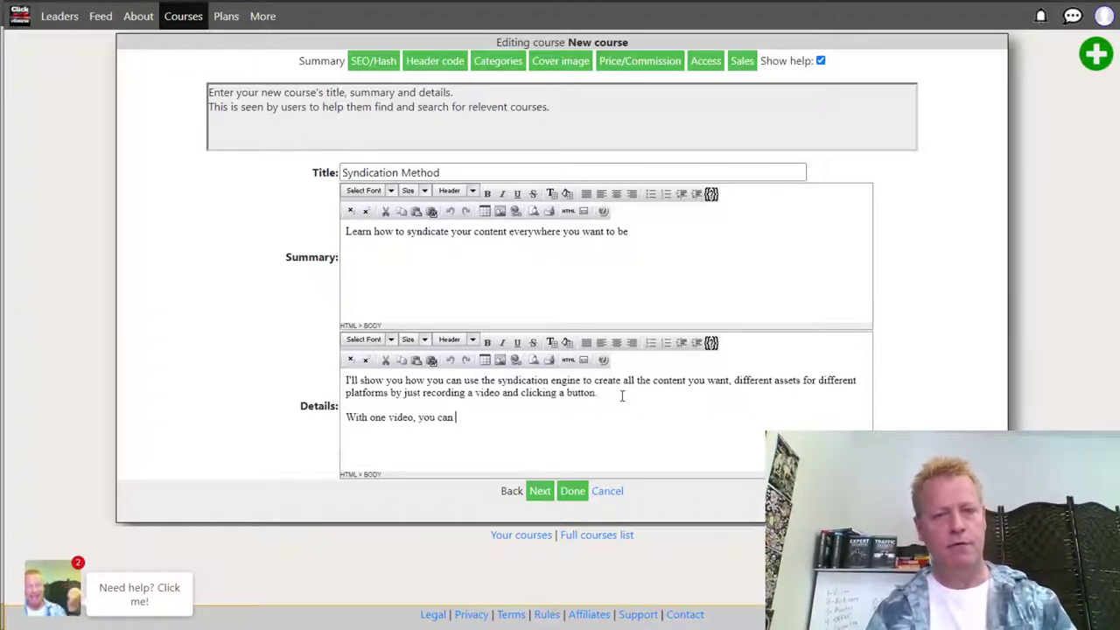
text(have the eng)
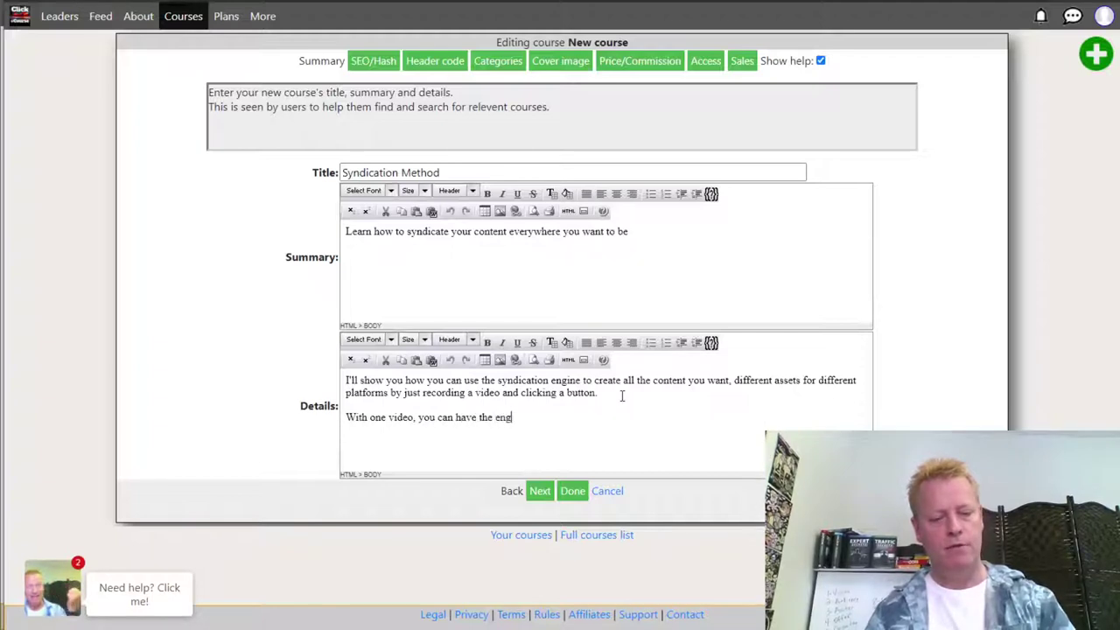
text(ine generate ..)
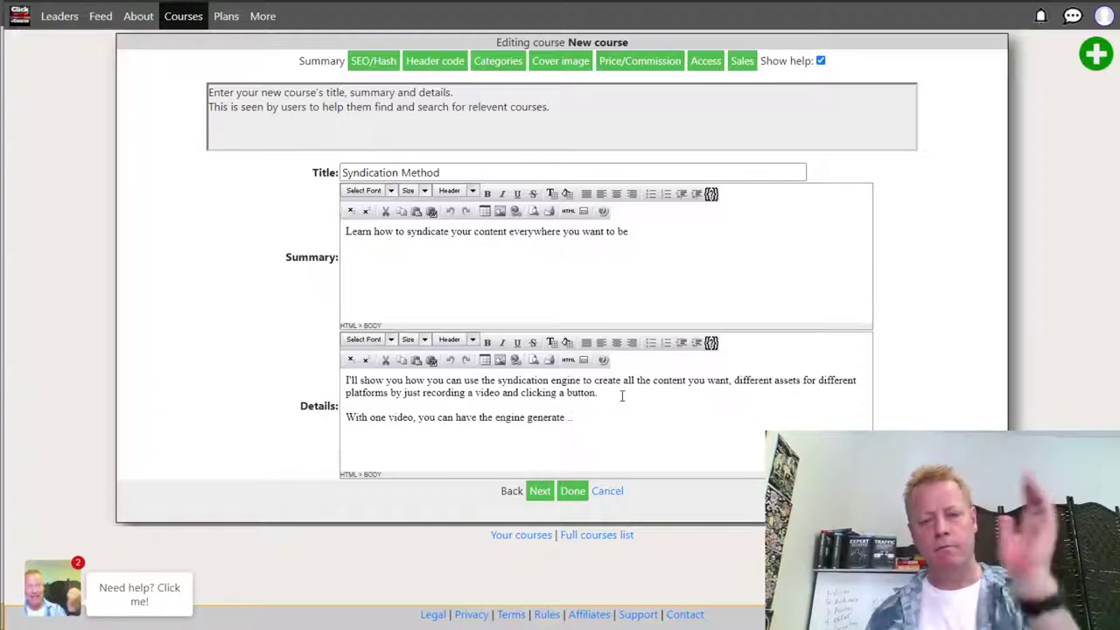
- On the Cover image step, browse into the Courses folder, then cancel without choosing an image
click(571, 60)
click(371, 199)
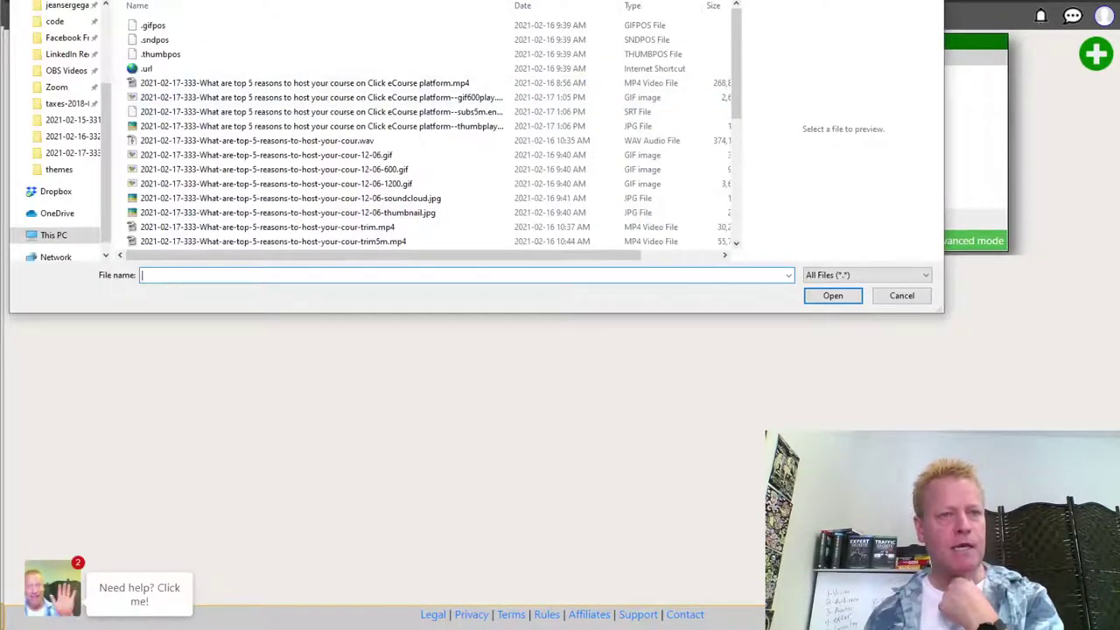
scroll(220, 180, down, 3)
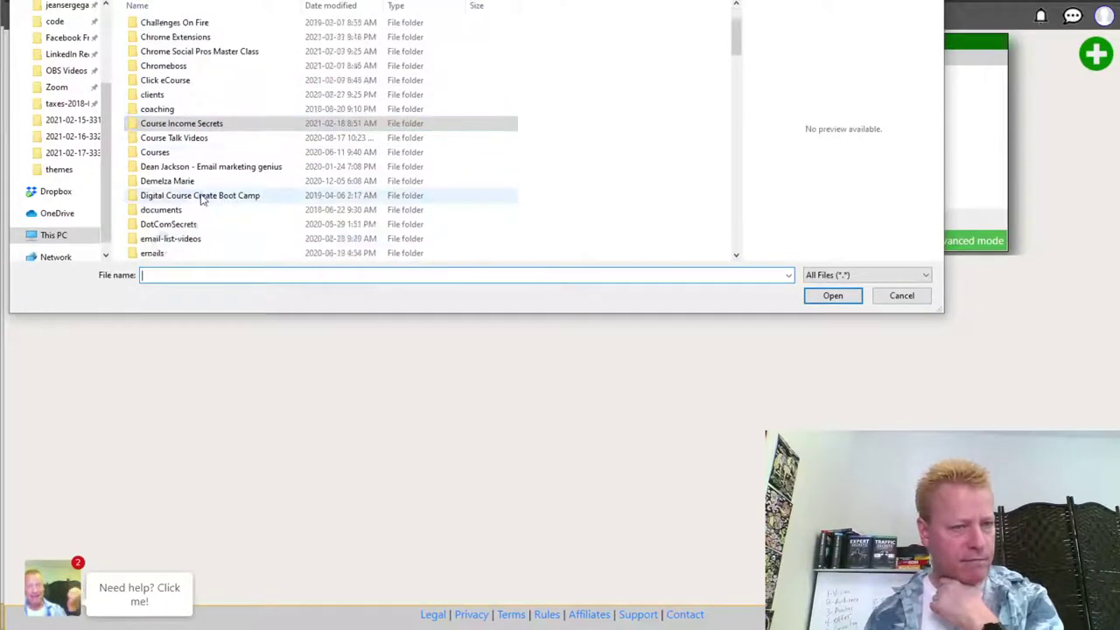
scroll(194, 203, down, 9)
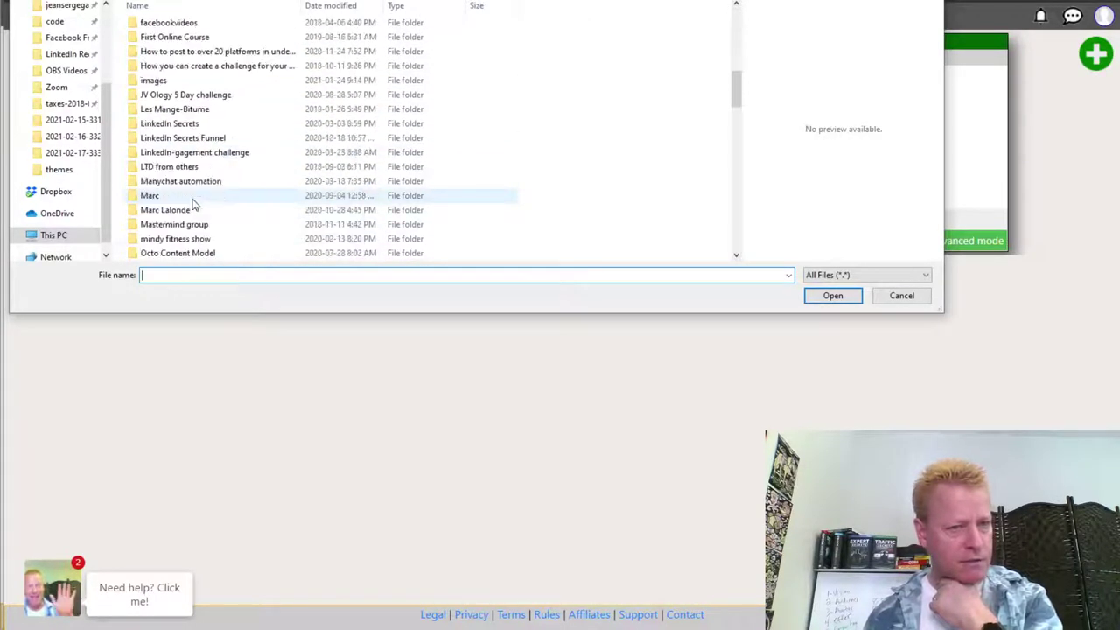
scroll(194, 203, down, 2)
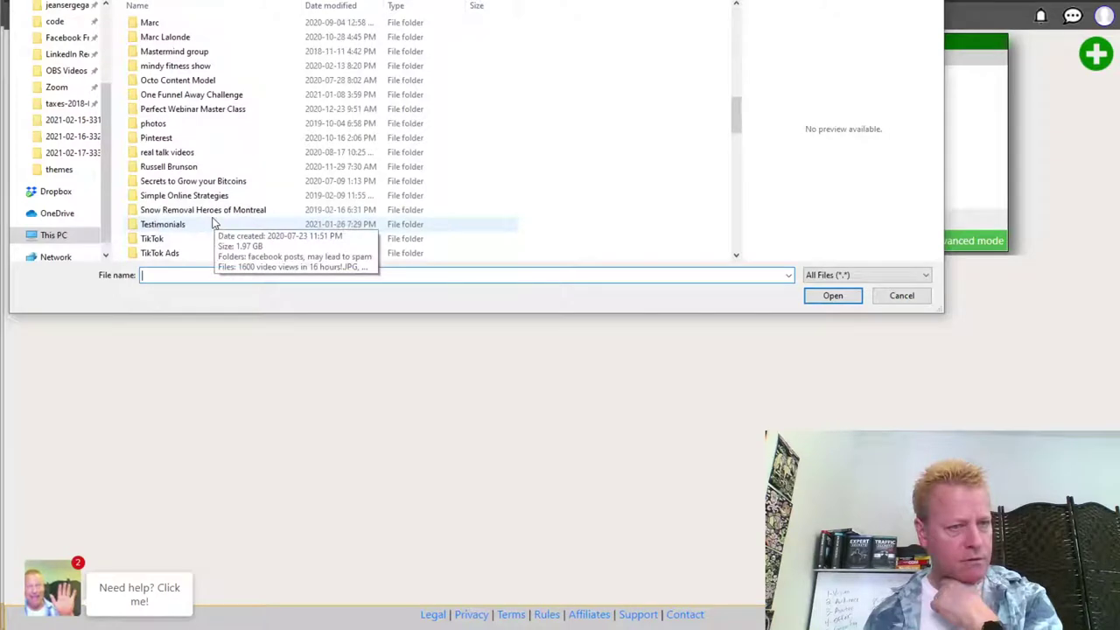
scroll(223, 201, down, 1)
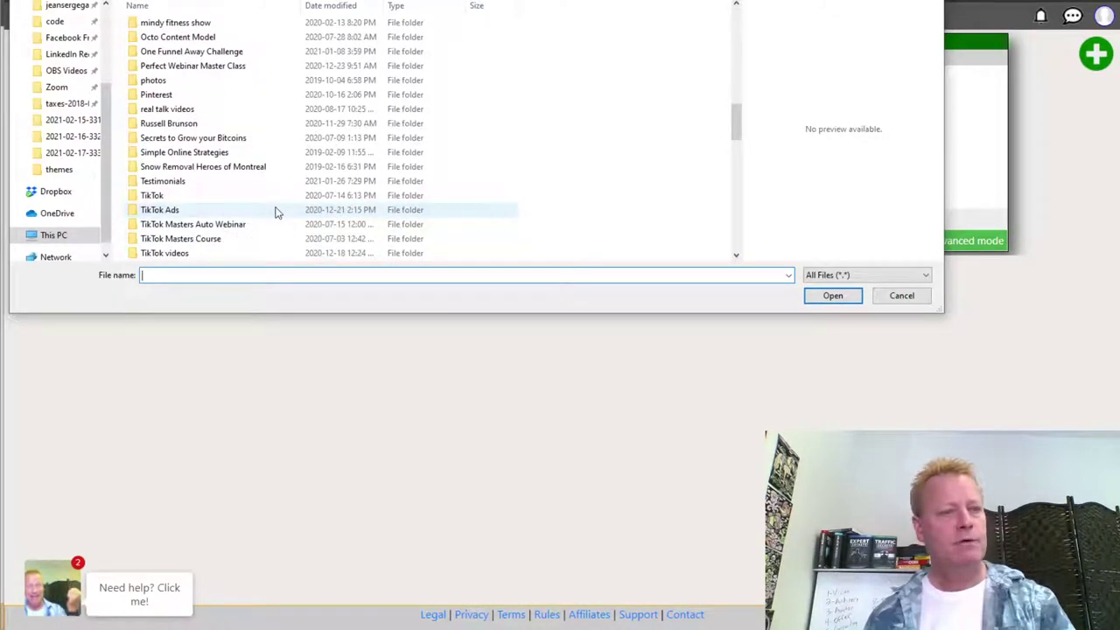
scroll(217, 186, up, 3)
scroll(201, 174, up, 7)
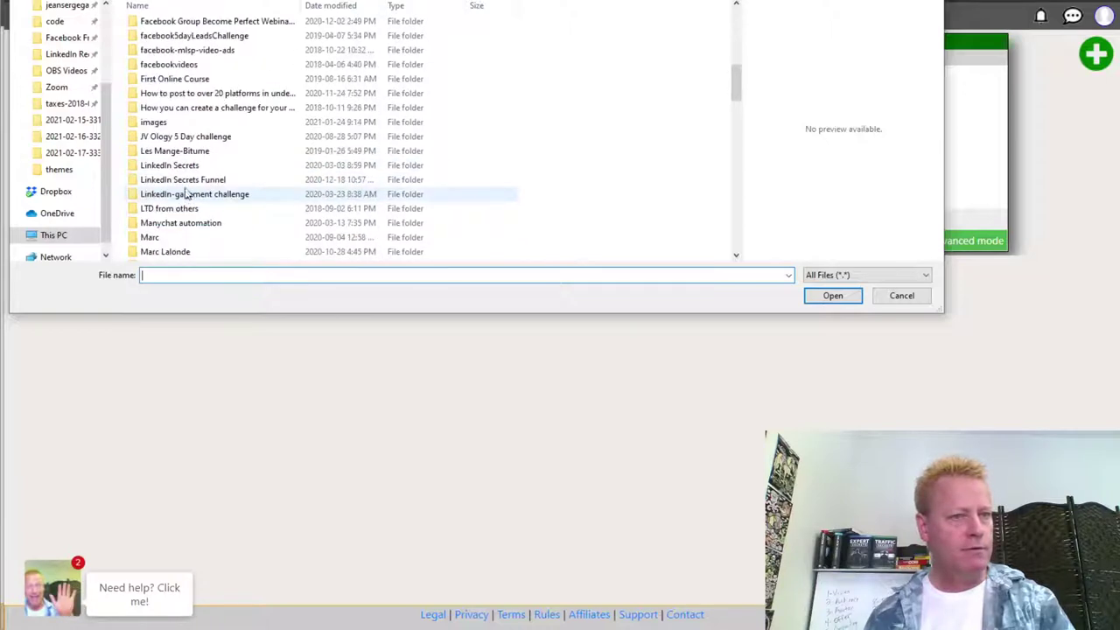
scroll(187, 184, up, 1)
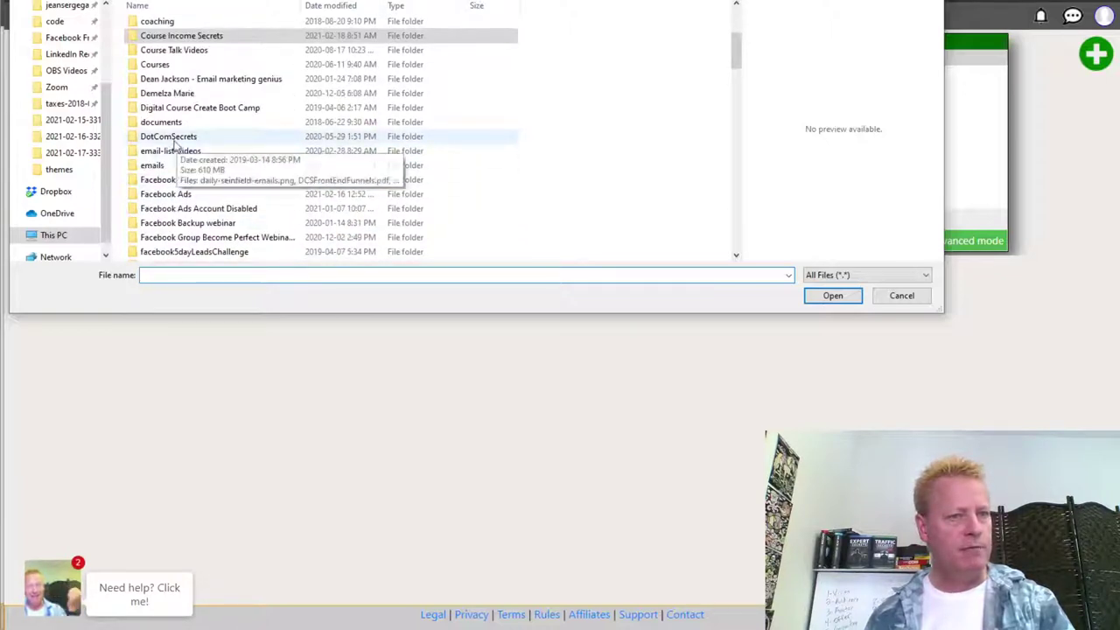
double_click(157, 65)
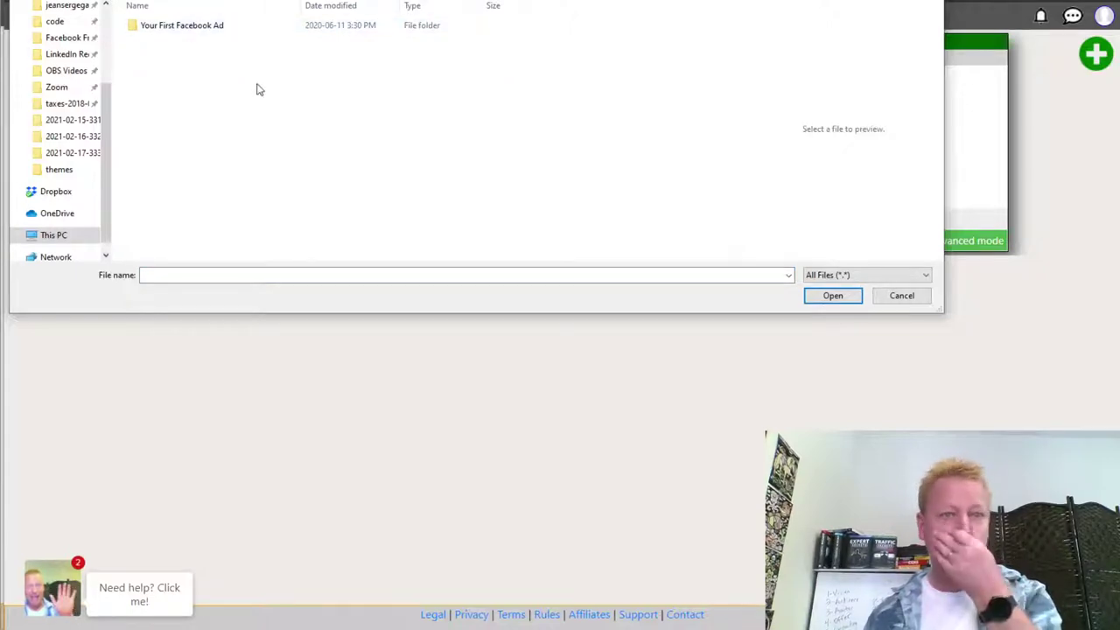
click(900, 295)
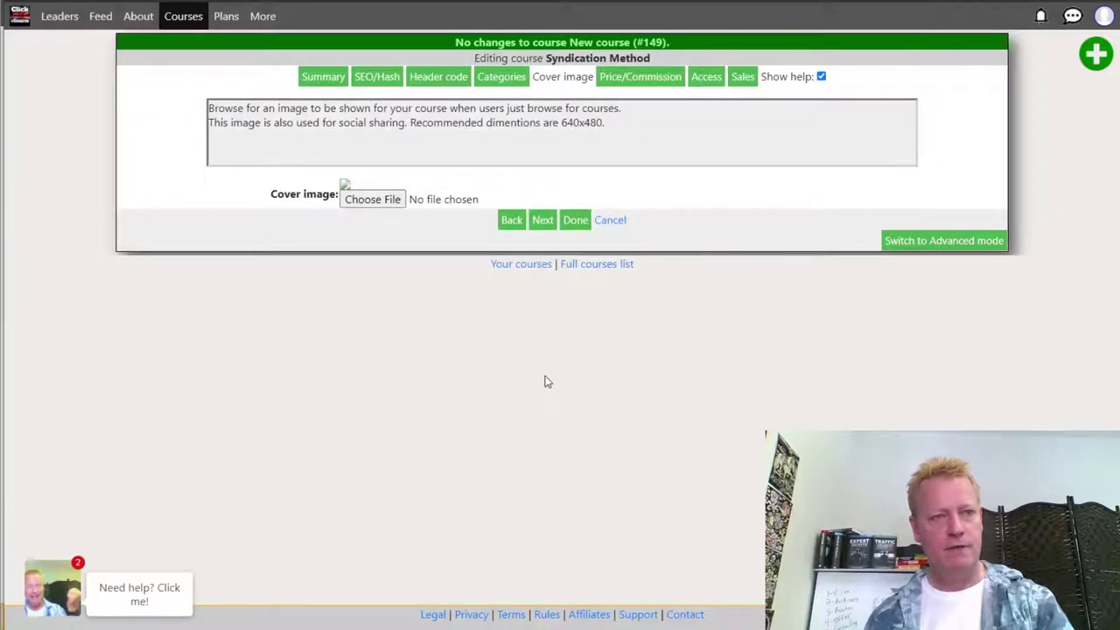
- Open the 'Courses that you created' page in Click eCourse and scroll to Fastest Syndication Process
key(alt+Tab)
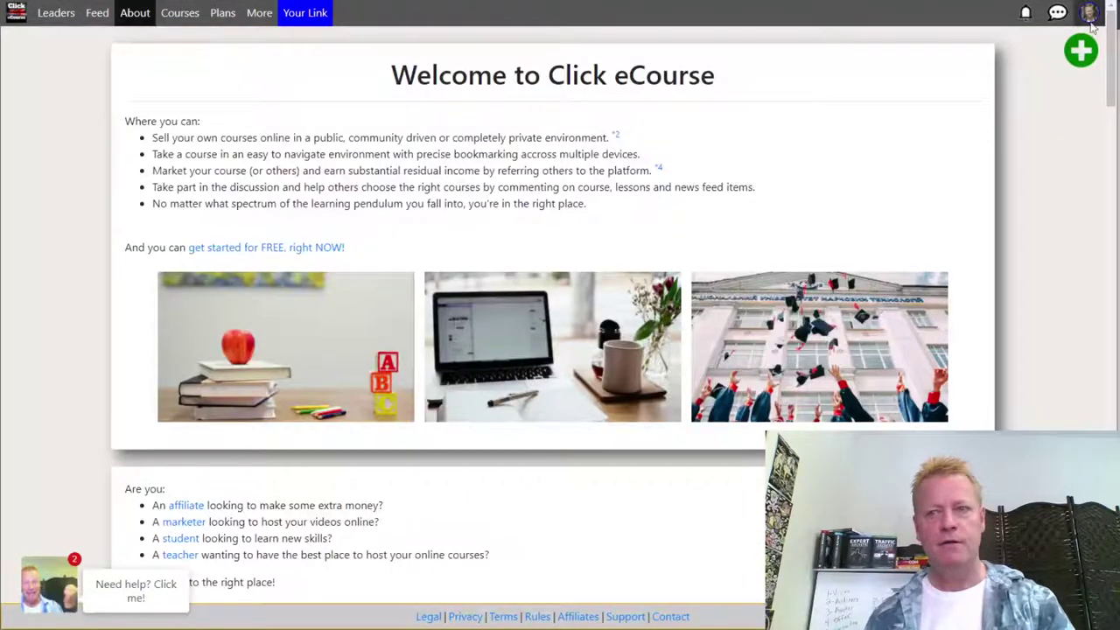
click(1093, 16)
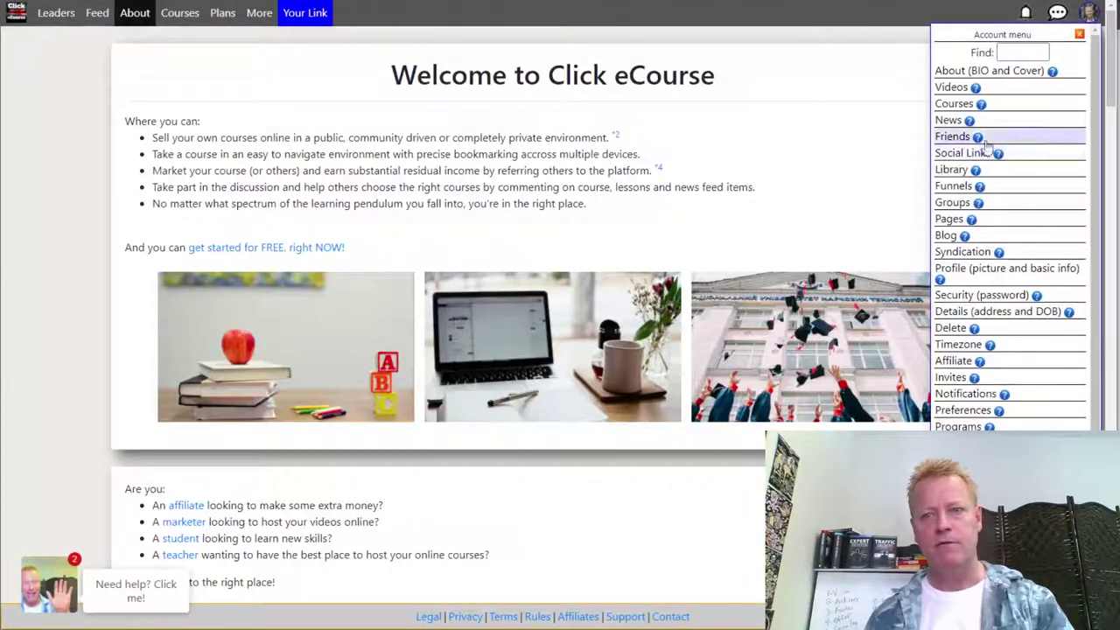
click(963, 100)
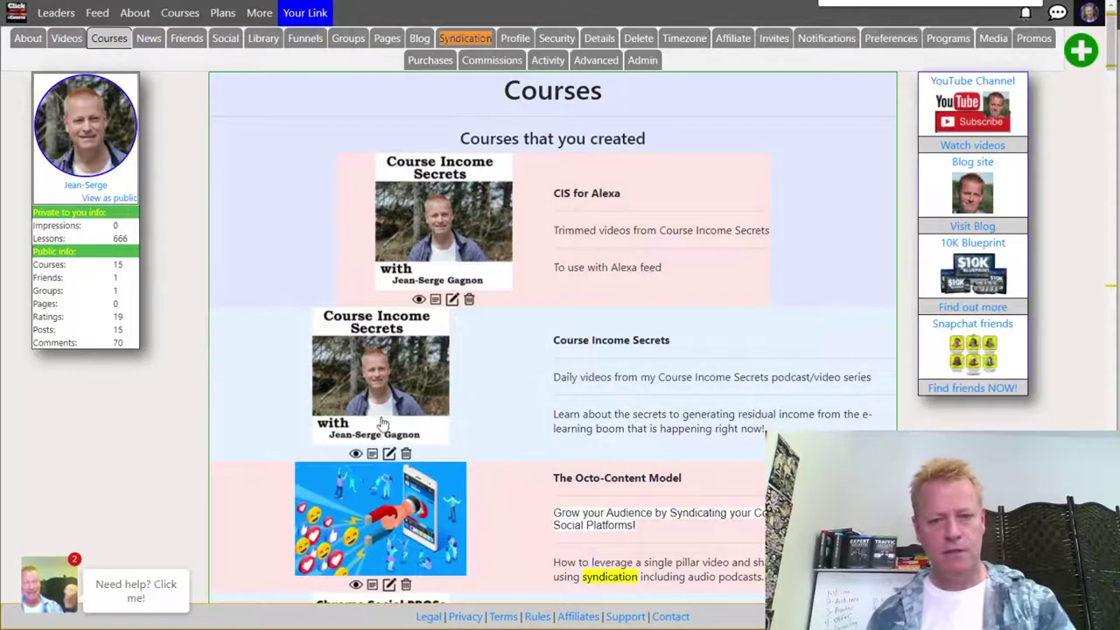
scroll(519, 345, down, 5)
scroll(464, 433, down, 15)
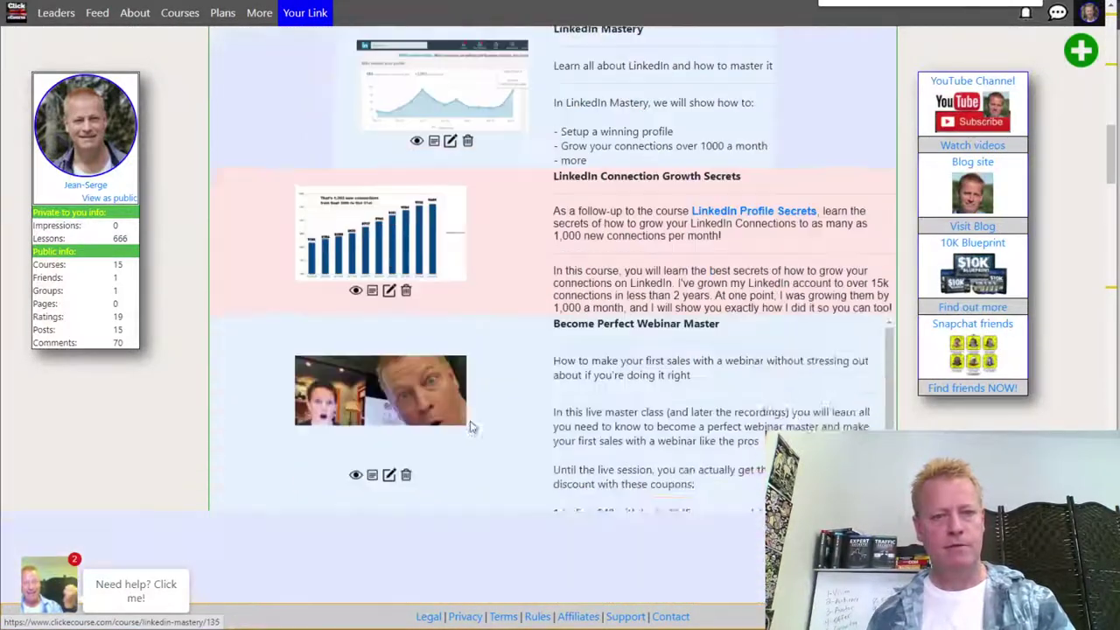
scroll(475, 424, down, 15)
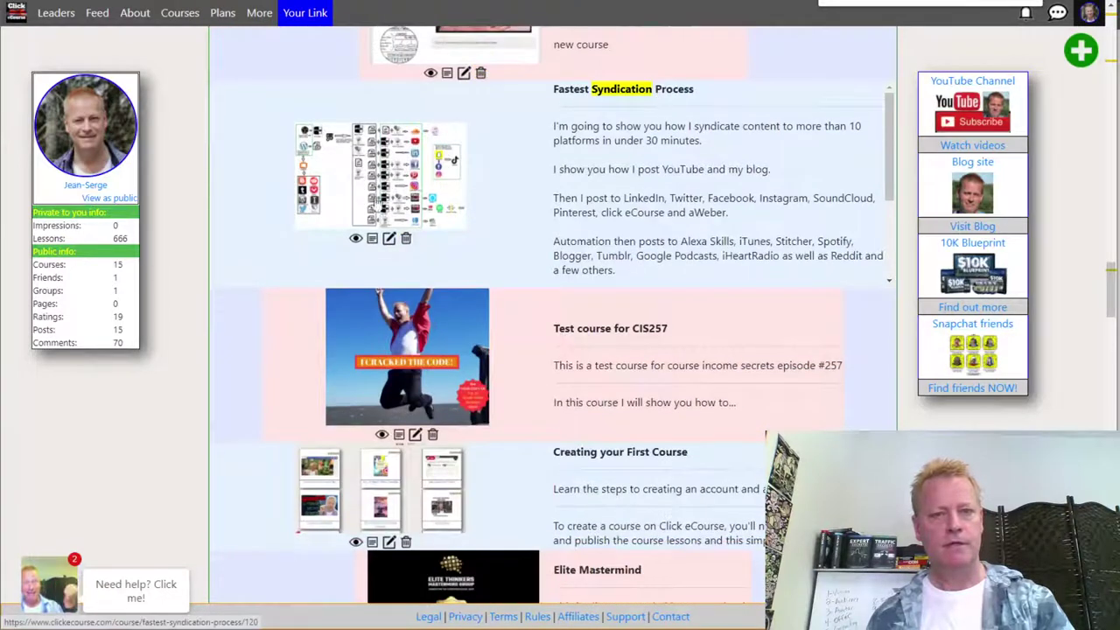
- Open the Fastest Syndication Process course's cover image 'full syndication image.png' alone in a new tab
click(381, 201)
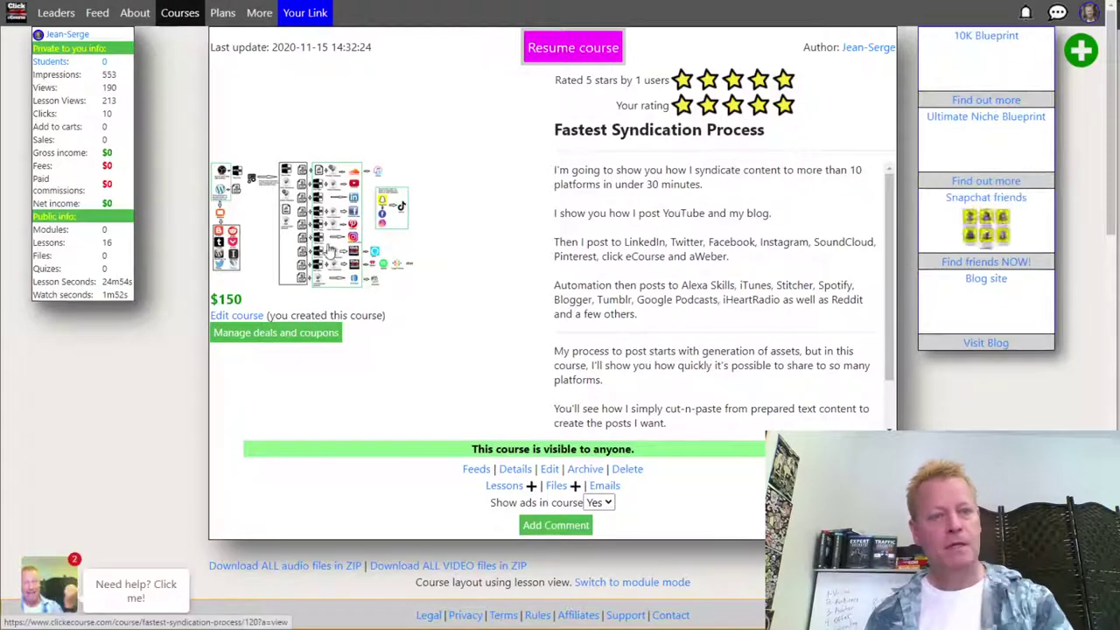
right_click(330, 246)
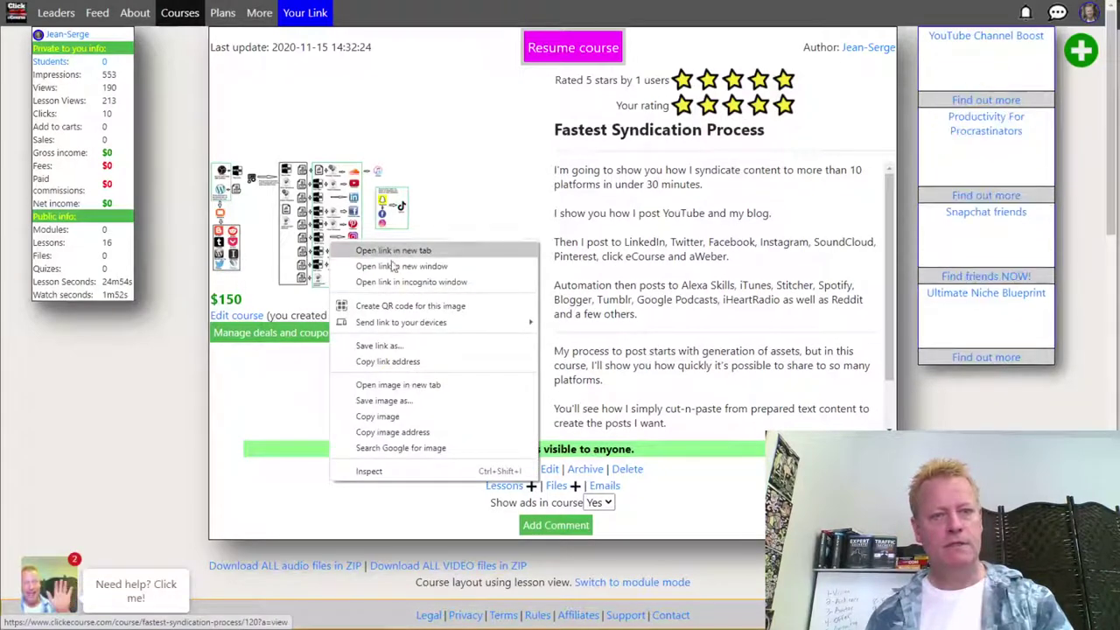
click(398, 282)
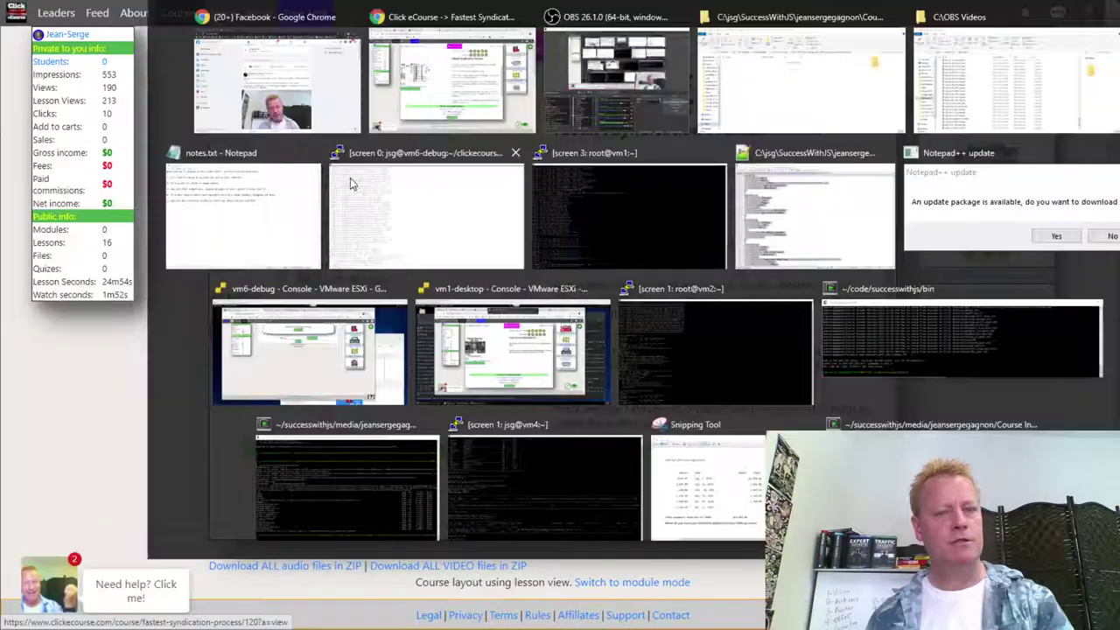
key(Escape)
right_click(324, 232)
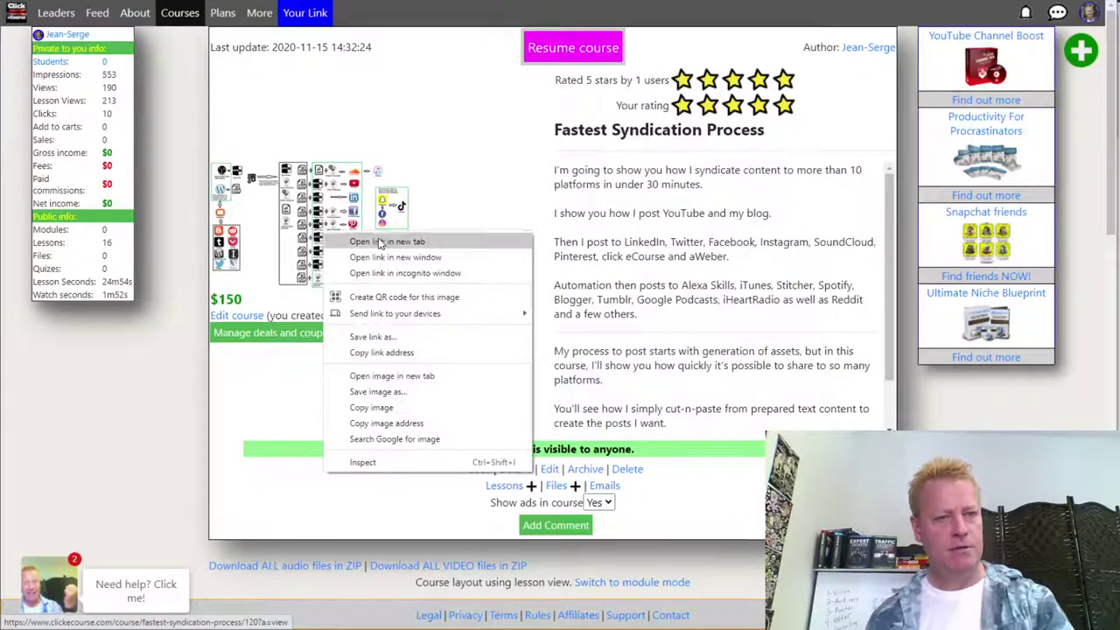
click(427, 382)
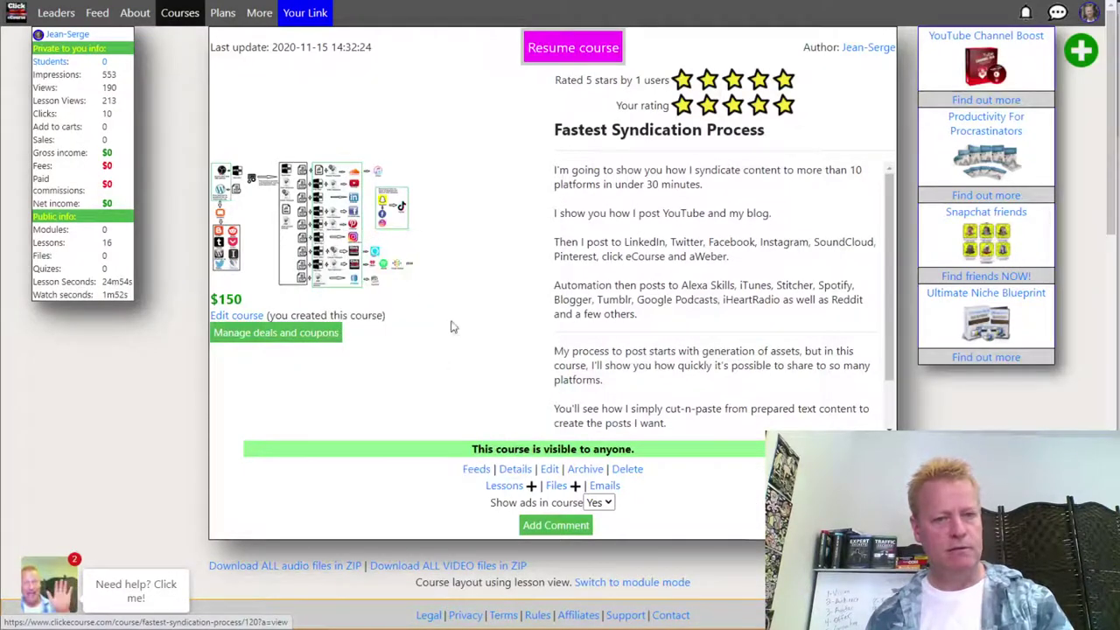
key(ctrl+Tab)
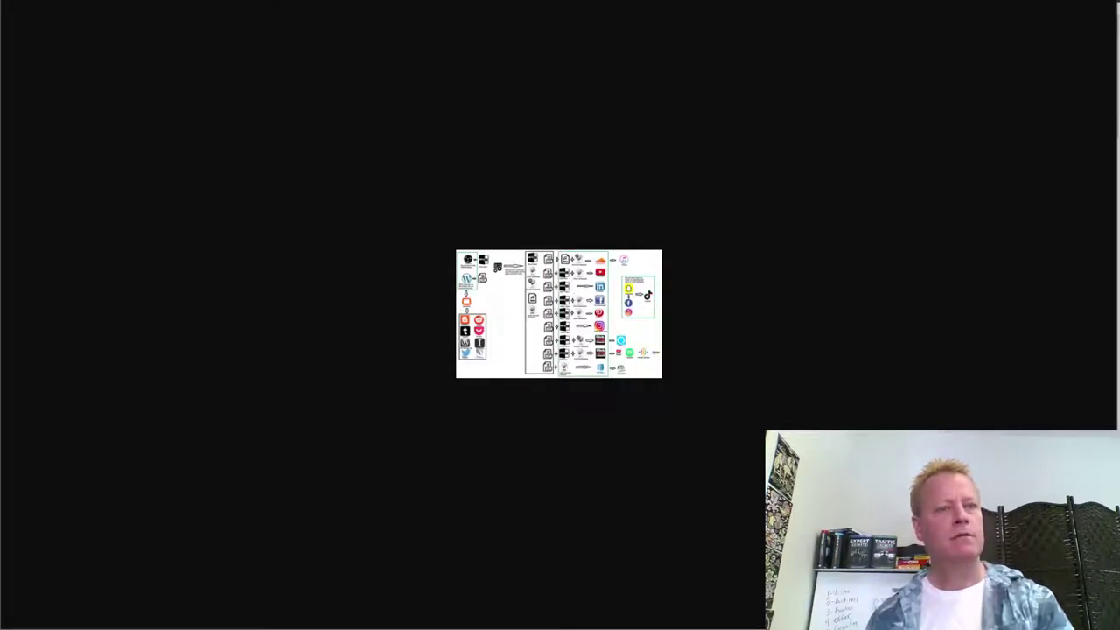
key(ctrl+l)
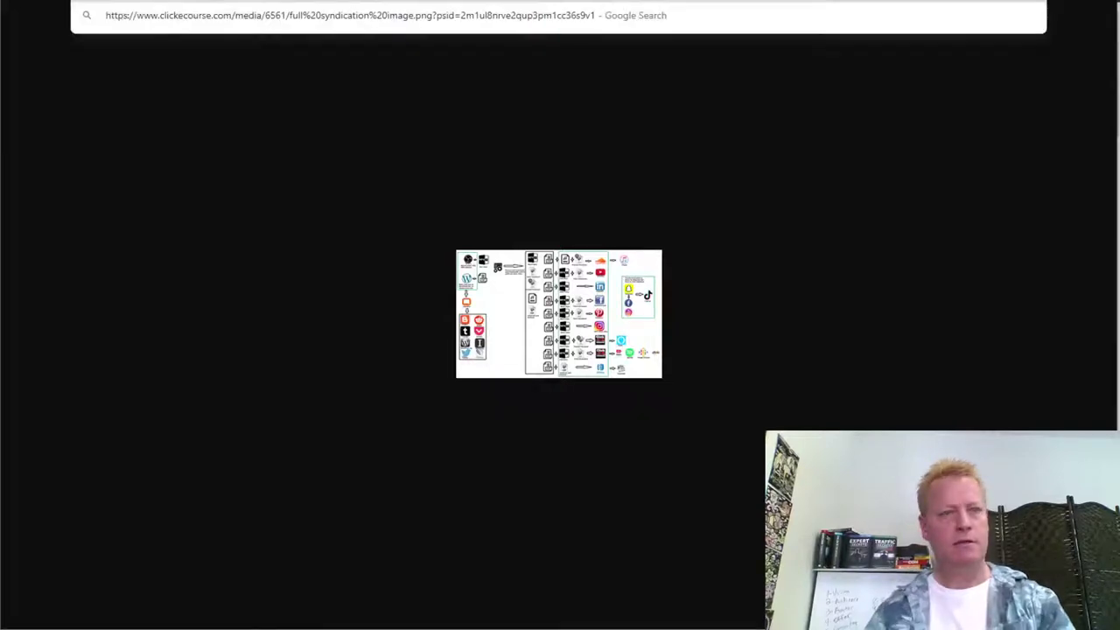
key(Return)
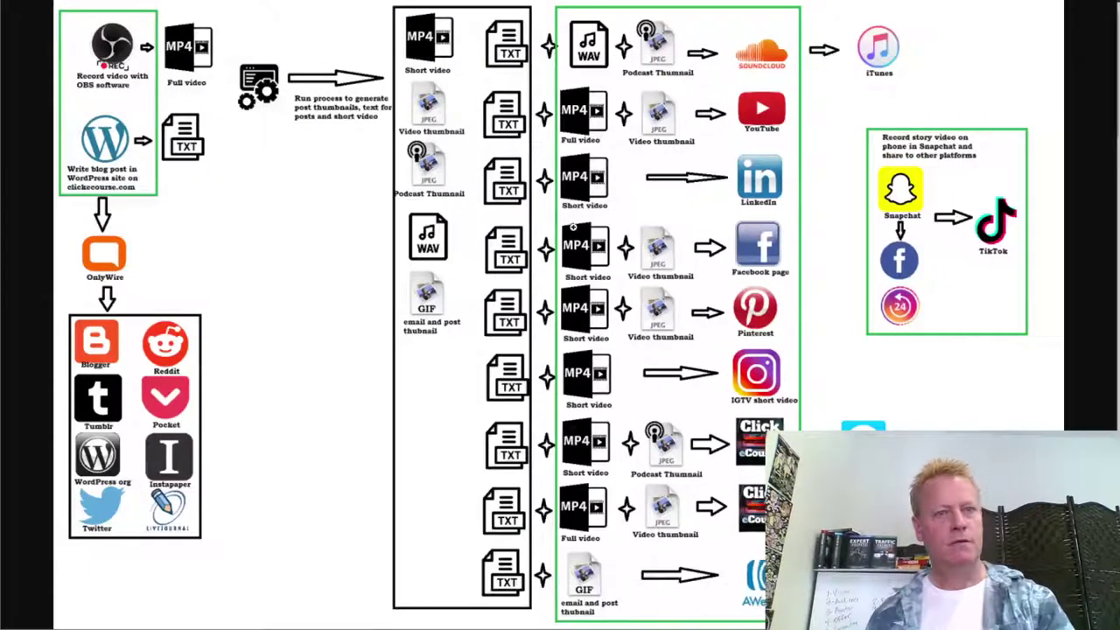
- Save the flowchart image into a new 'Fastest Syndication Method' folder under Courses
right_click(549, 203)
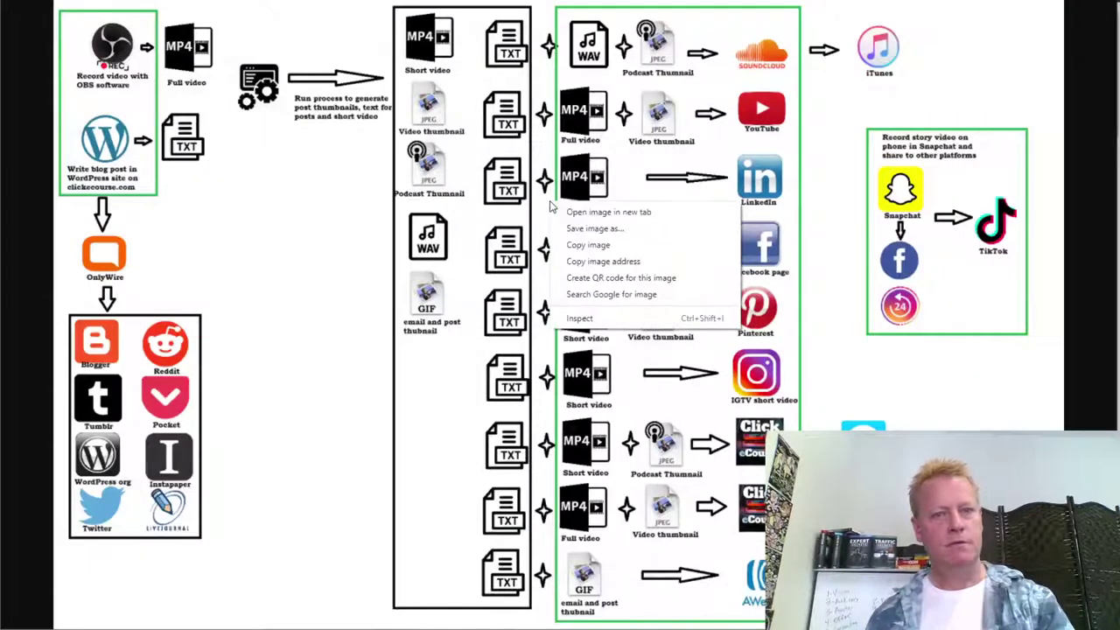
click(569, 228)
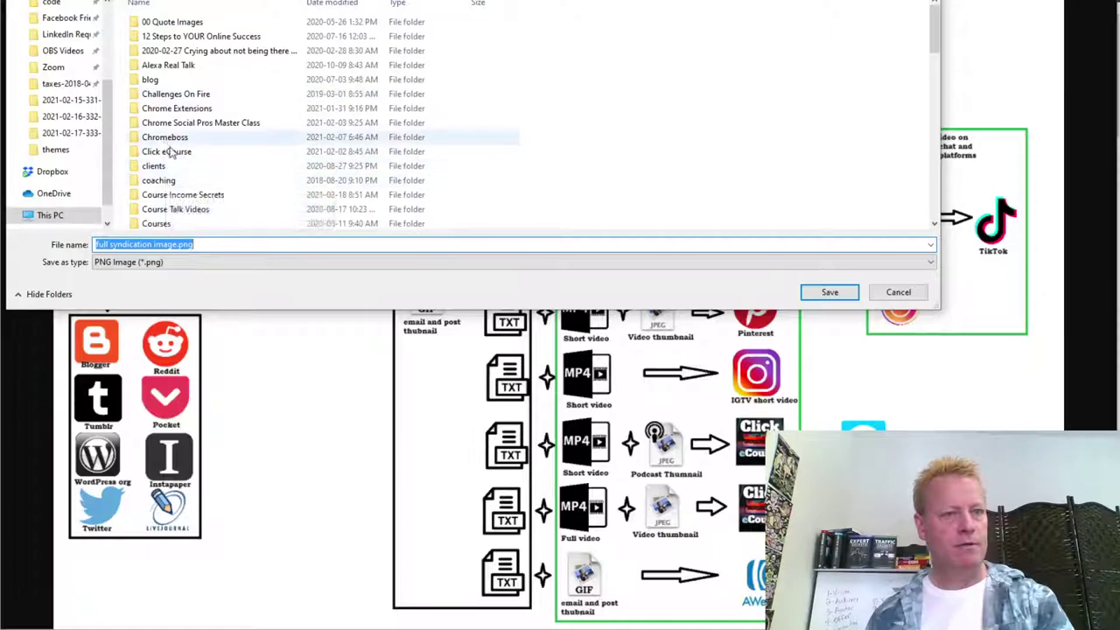
double_click(145, 222)
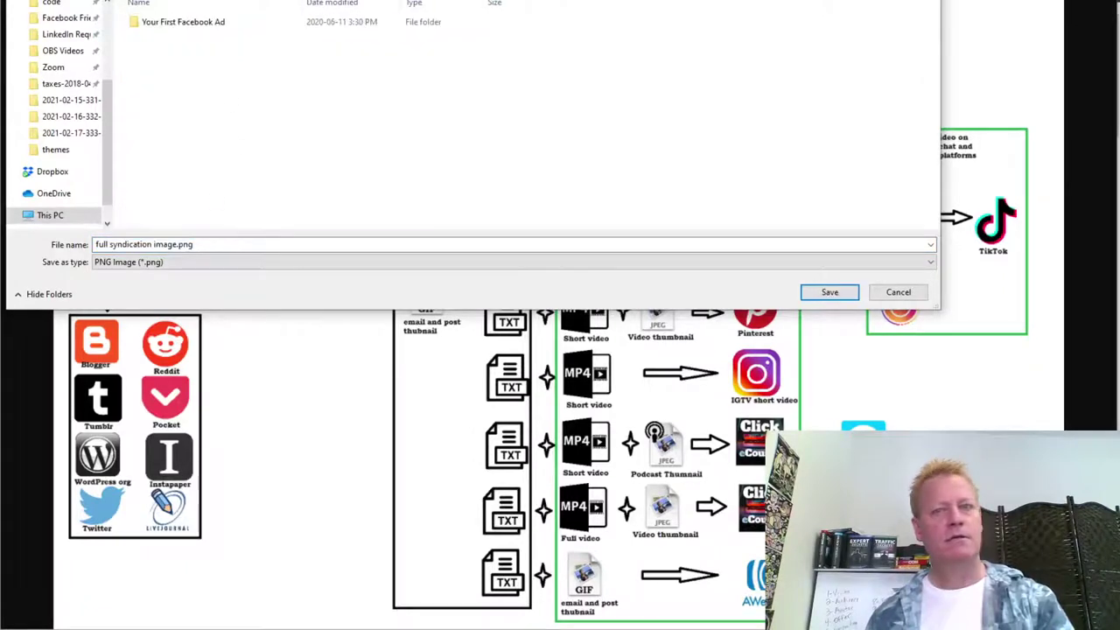
key(ctrl+shift+n)
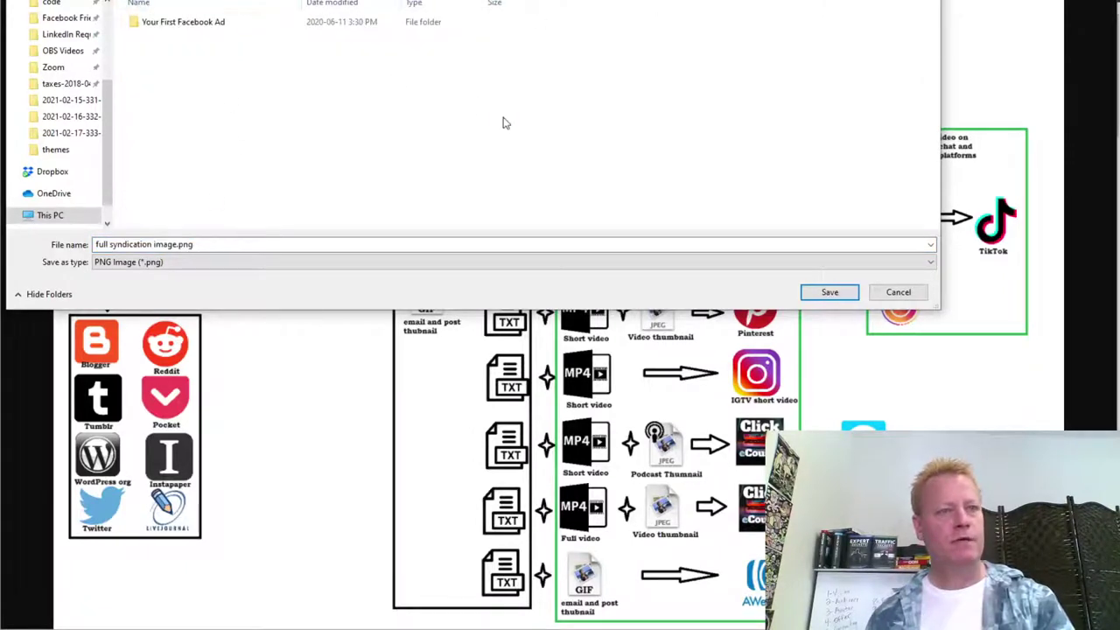
text(Fas)
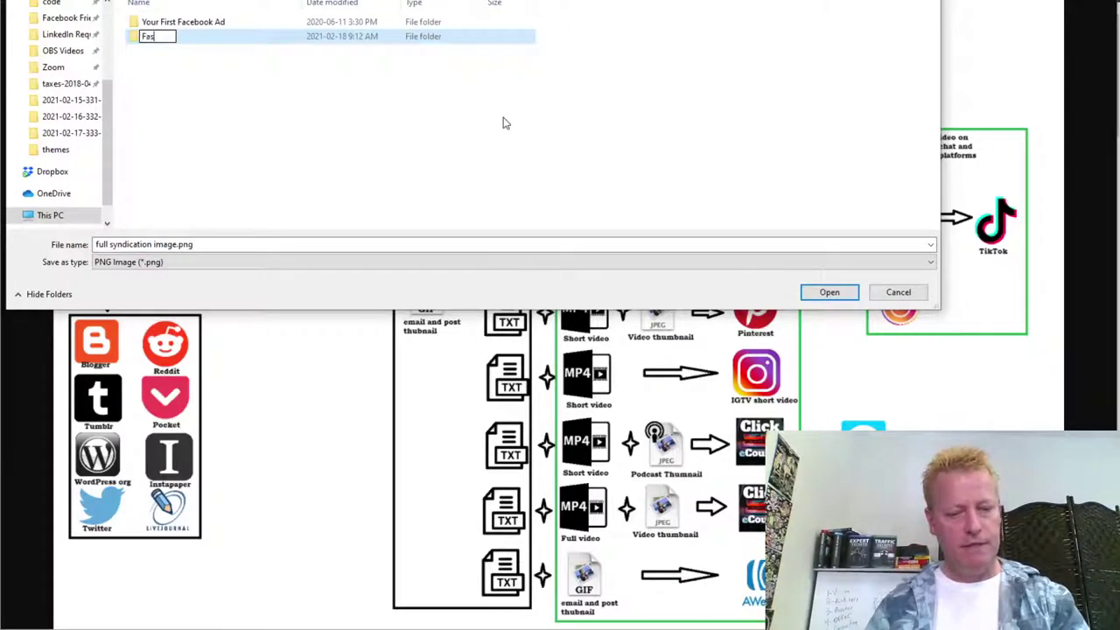
text(test Syn)
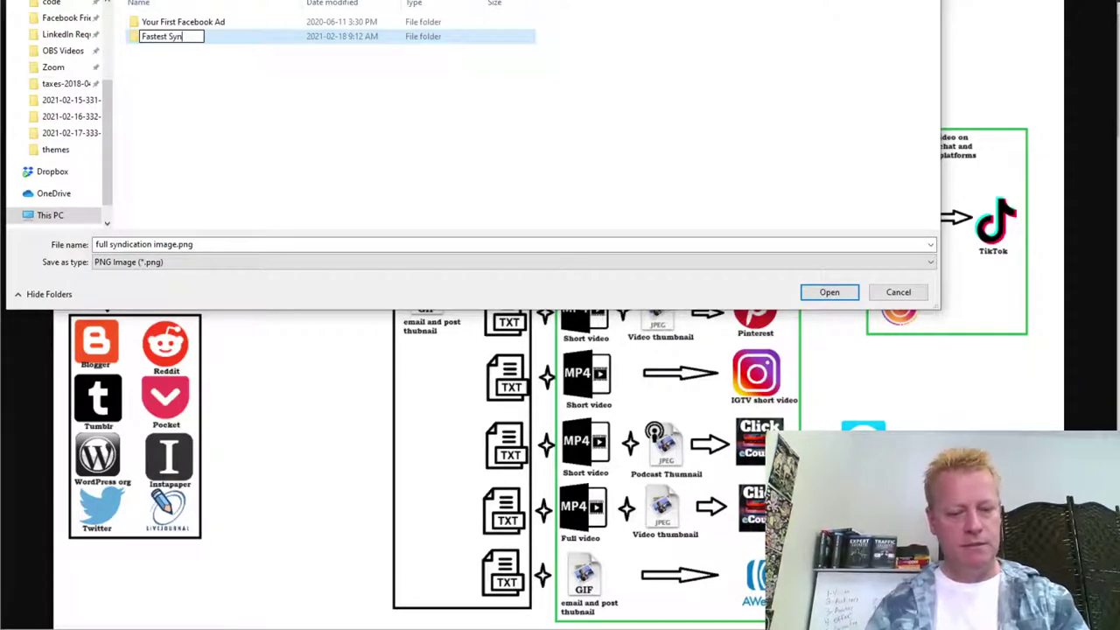
text(dication Method)
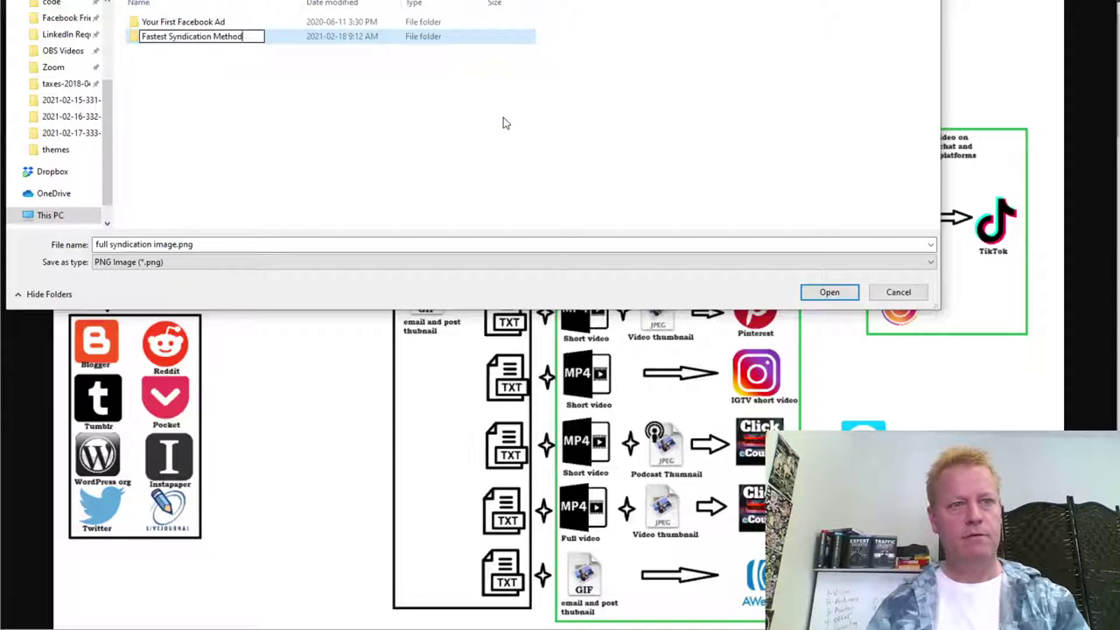
key(Return)
key(Return)
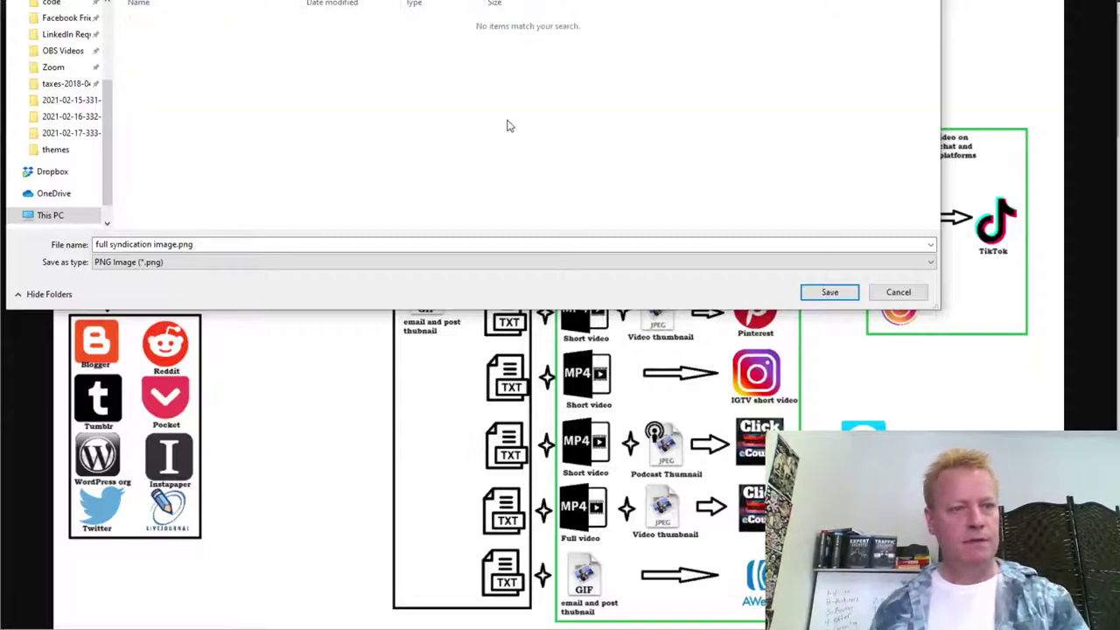
- Name the image file 'fastert-syndication-method' and save it
click(173, 242)
text(thumbnail)
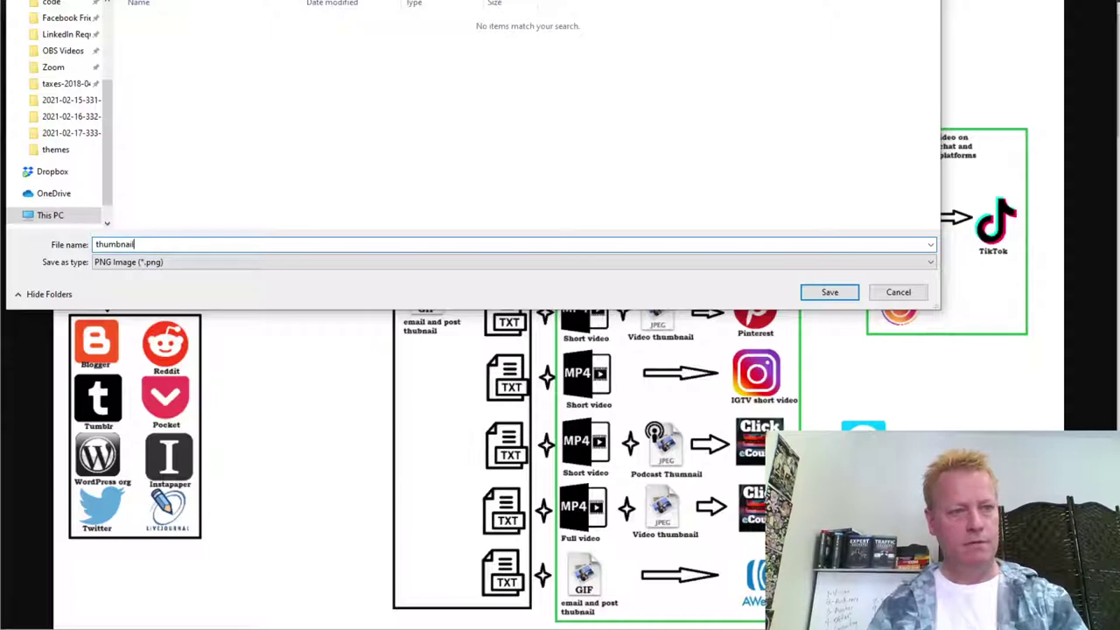
key(BackSpace)
key(BackSpace)
key(BackSpace)
key(BackSpace)
key(BackSpace)
key(BackSpace)
key(BackSpace)
key(BackSpace)
text(faster)
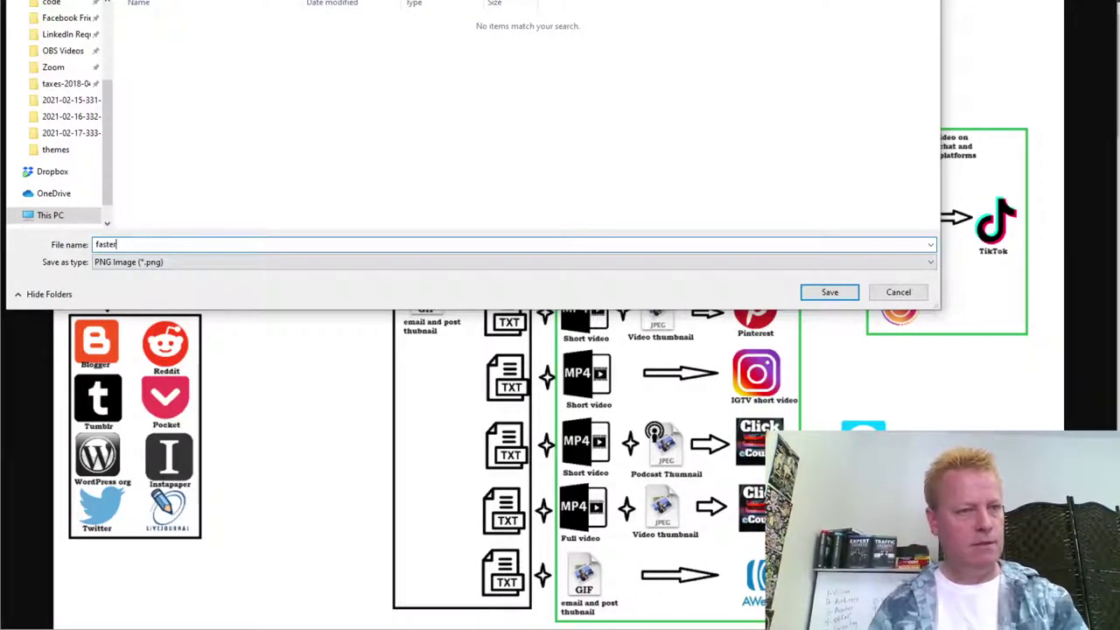
key(BackSpace)
text(st-syndication-meth)
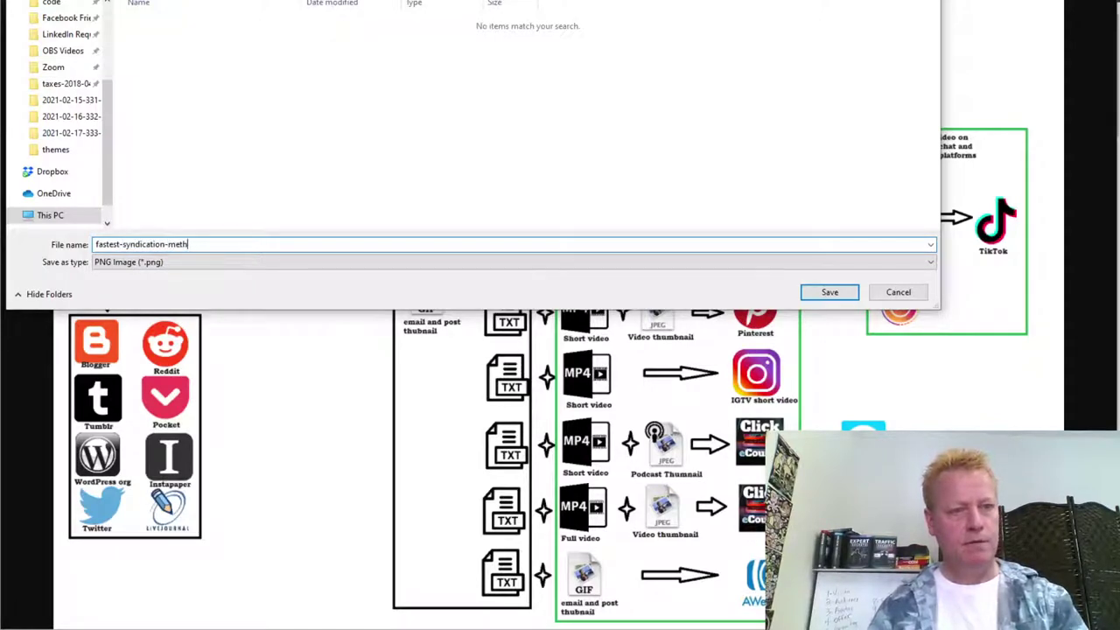
text(od)
key(Return)
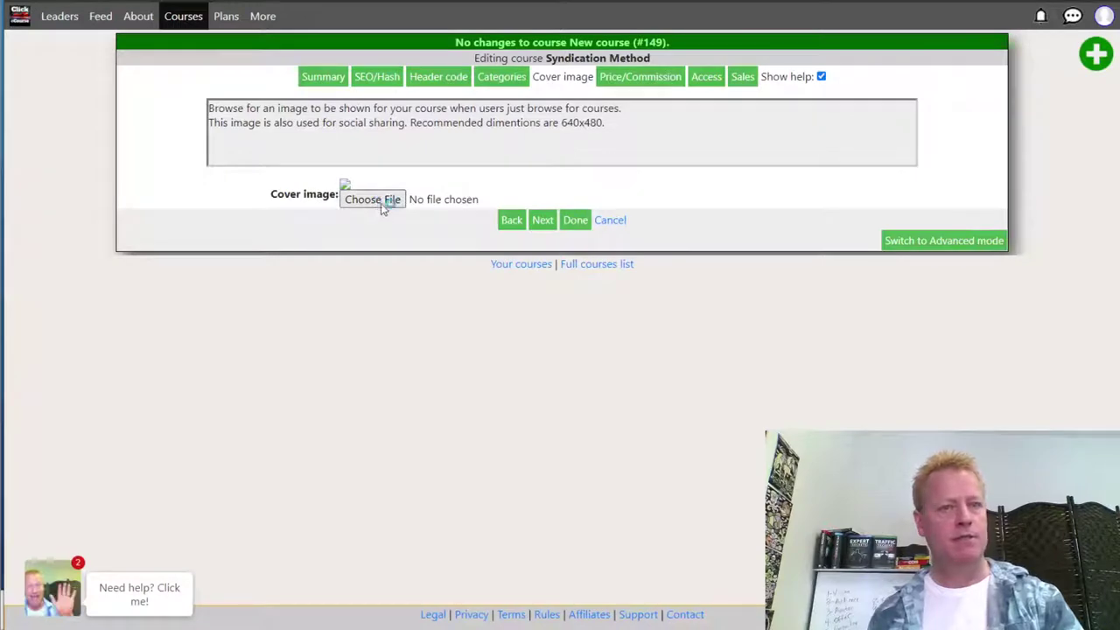
- Upload fastest-syndication-method.png from Courses > Fastest Syndication Method as the course cover image
click(452, 198)
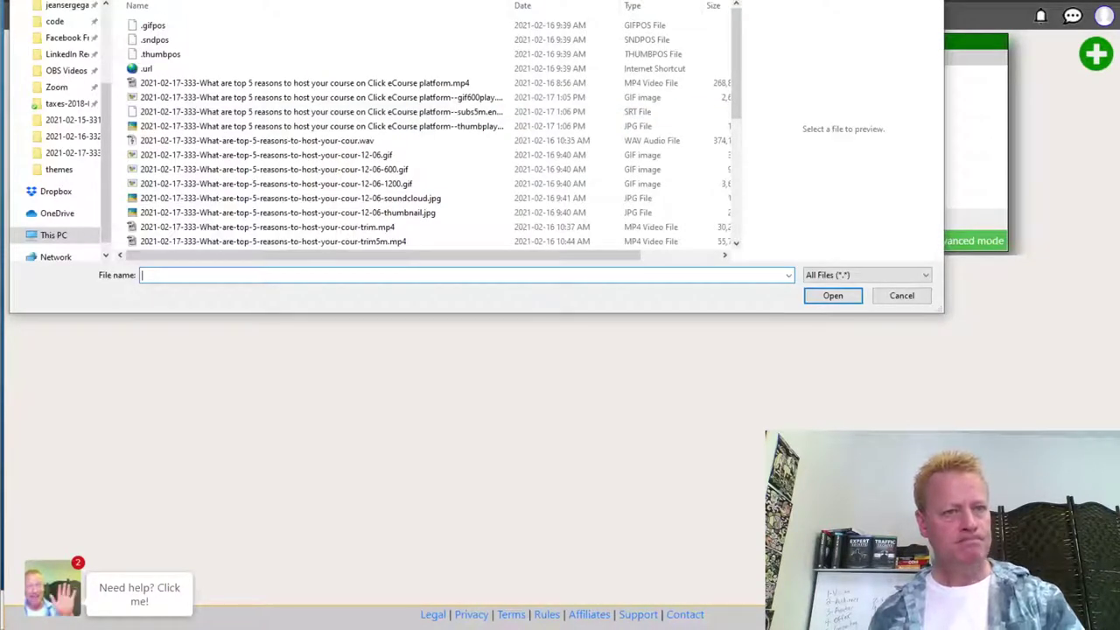
double_click(164, 227)
click(198, 42)
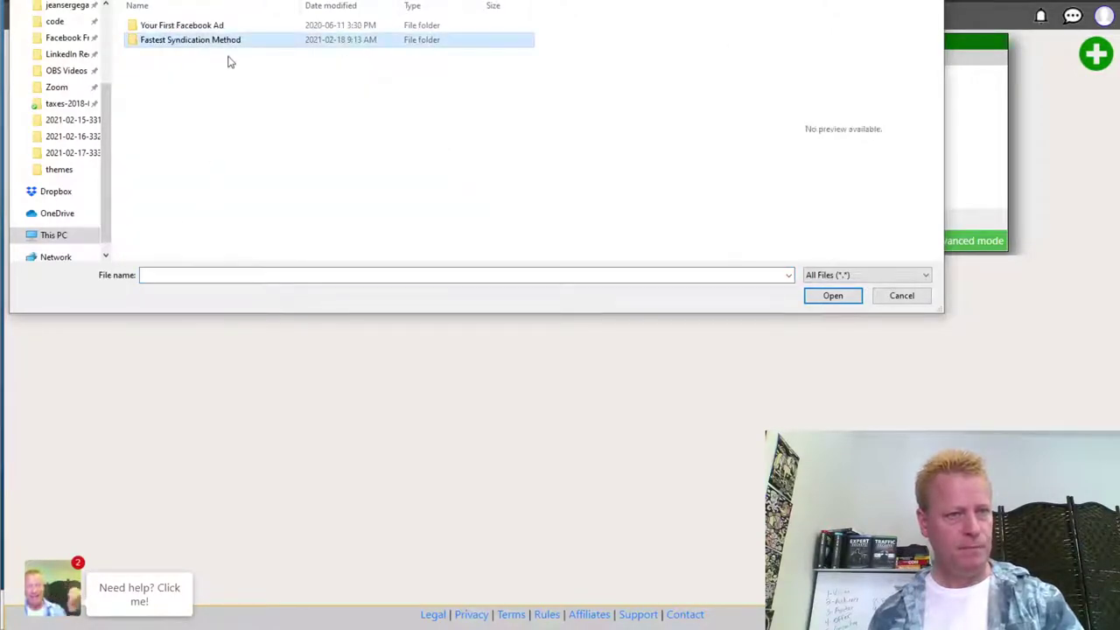
double_click(203, 65)
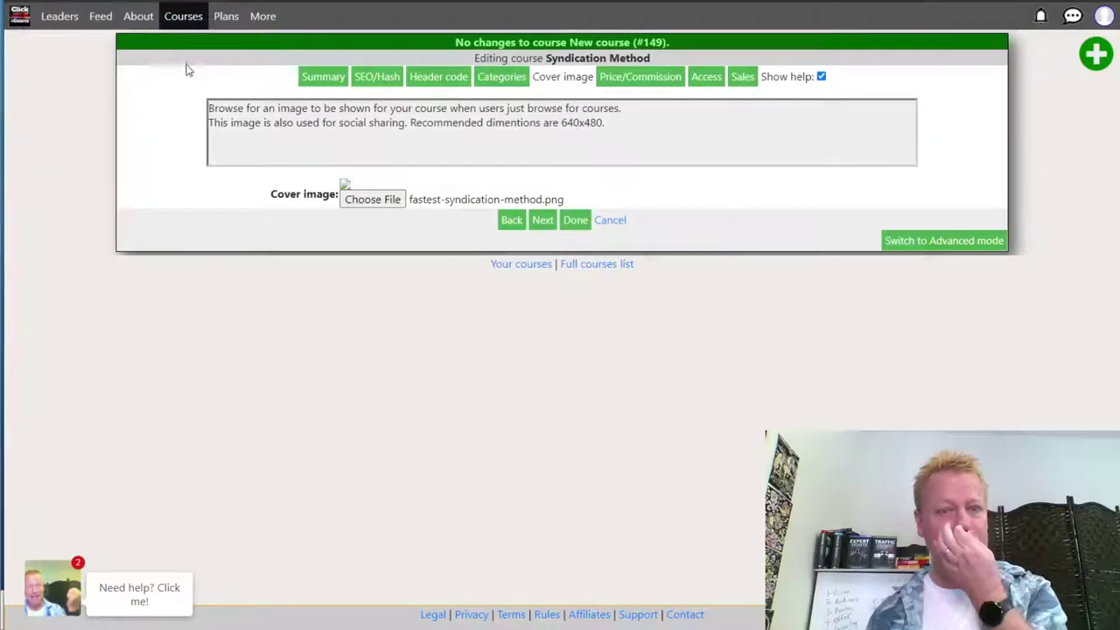
click(543, 220)
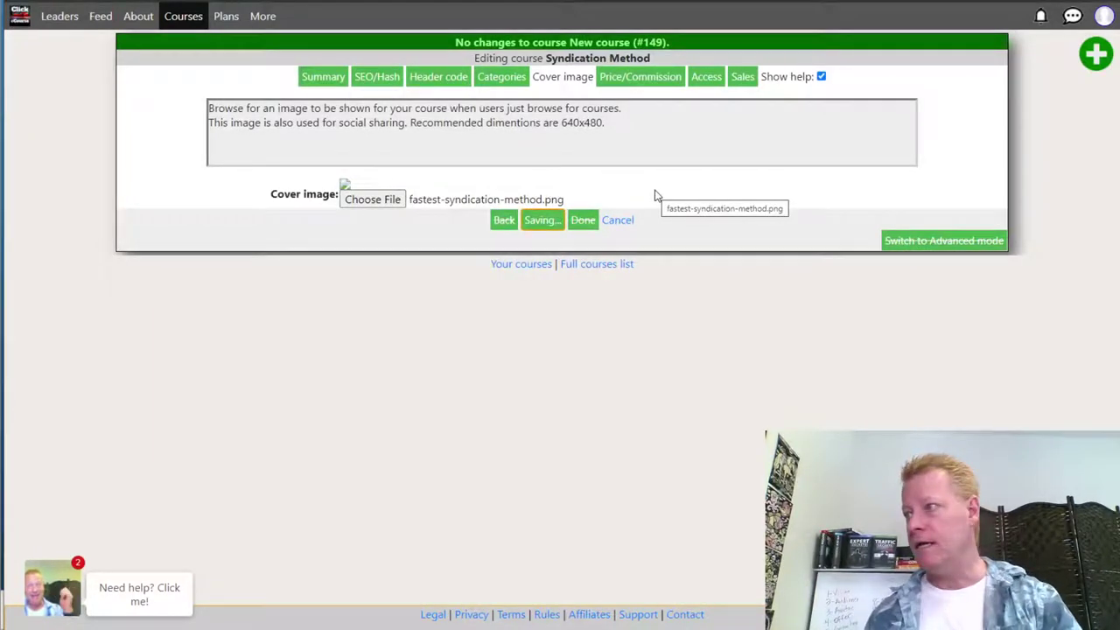
click(359, 211)
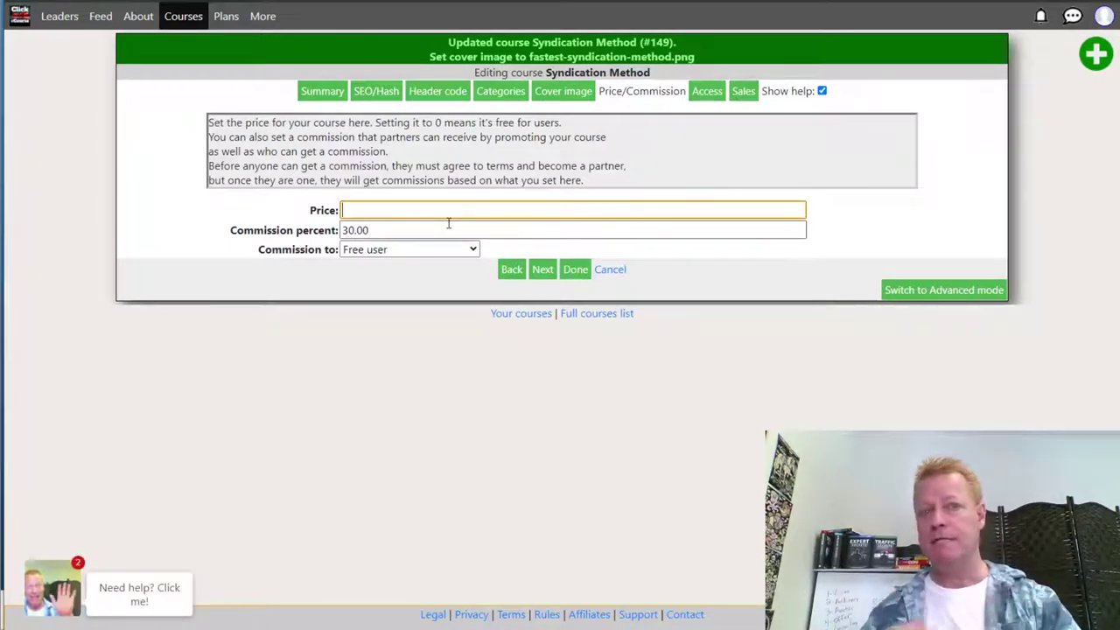
- Set the course price to 500 and the commission to 90%
text(500)
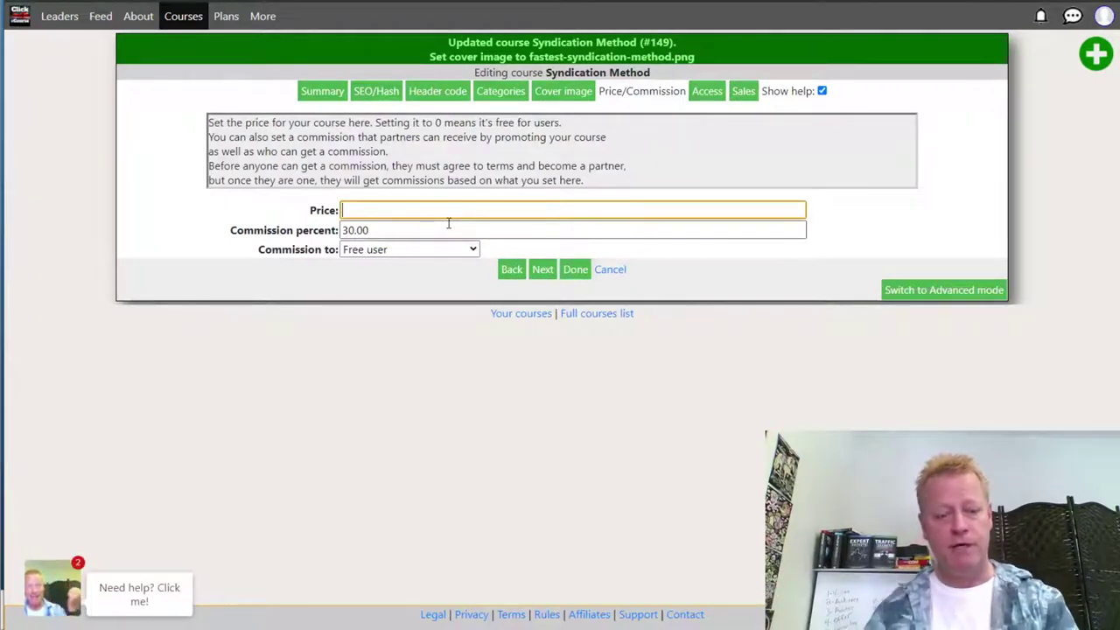
key(Tab)
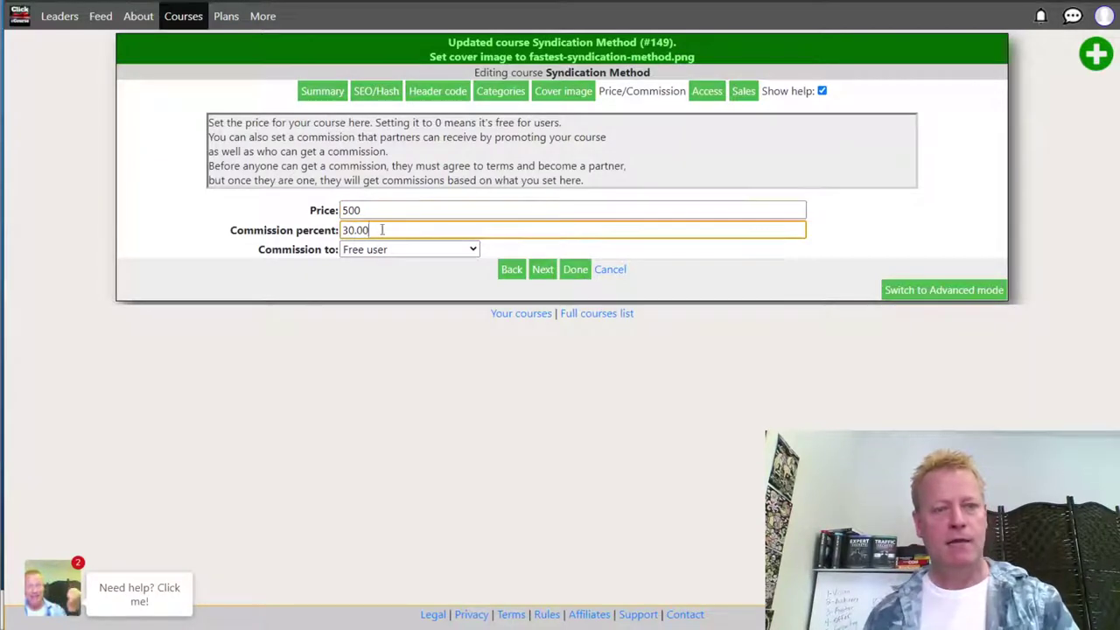
text(90)
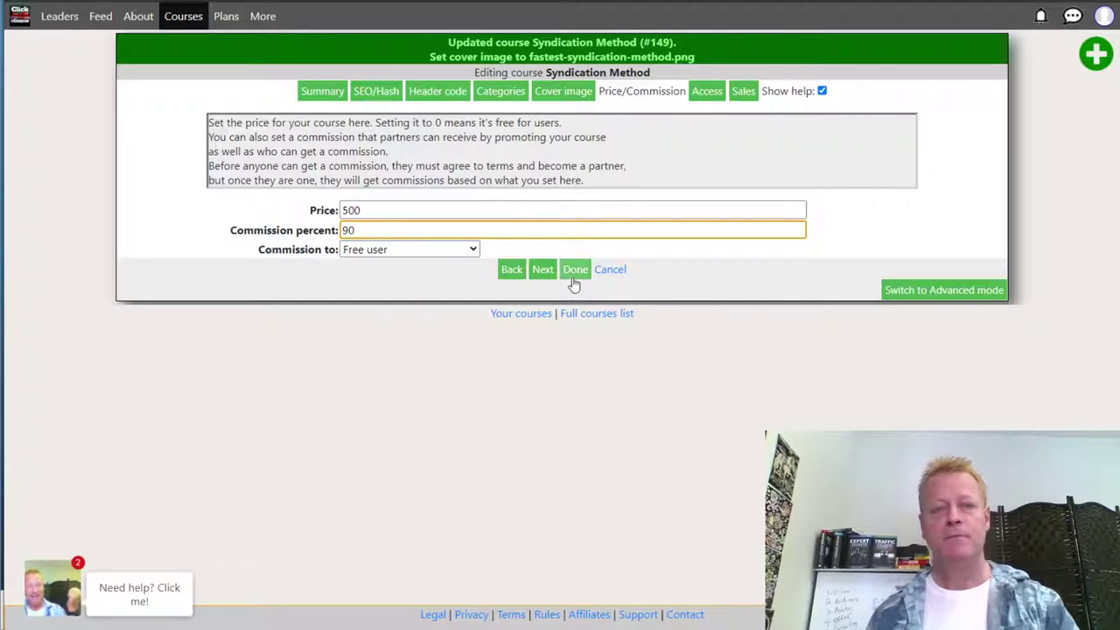
click(544, 270)
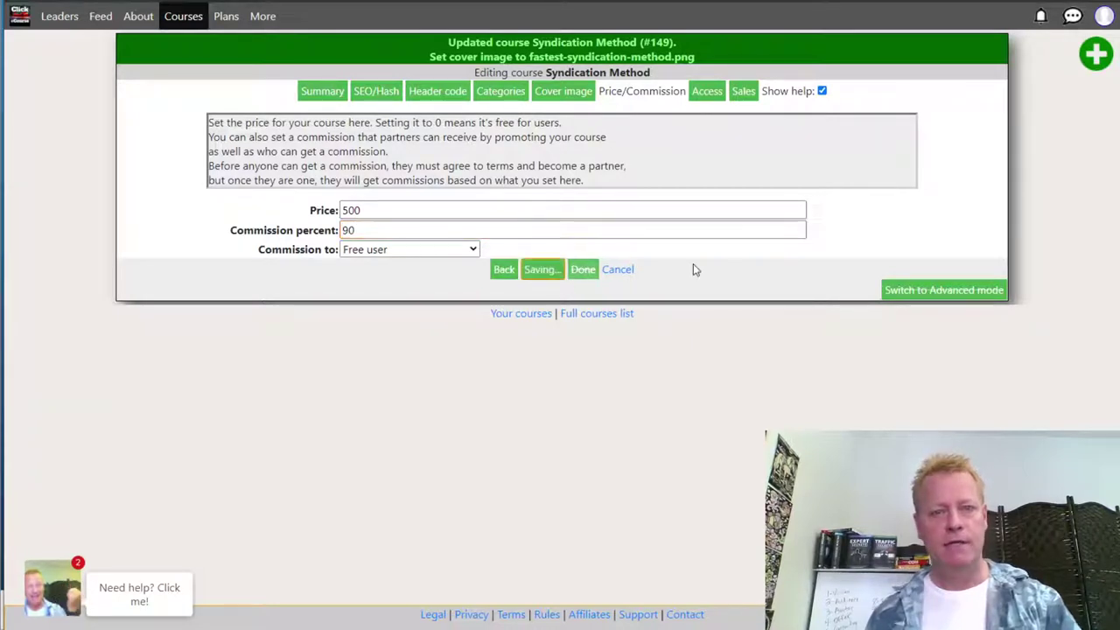
- Set the course access to Unlisted and finish editing the course
click(431, 220)
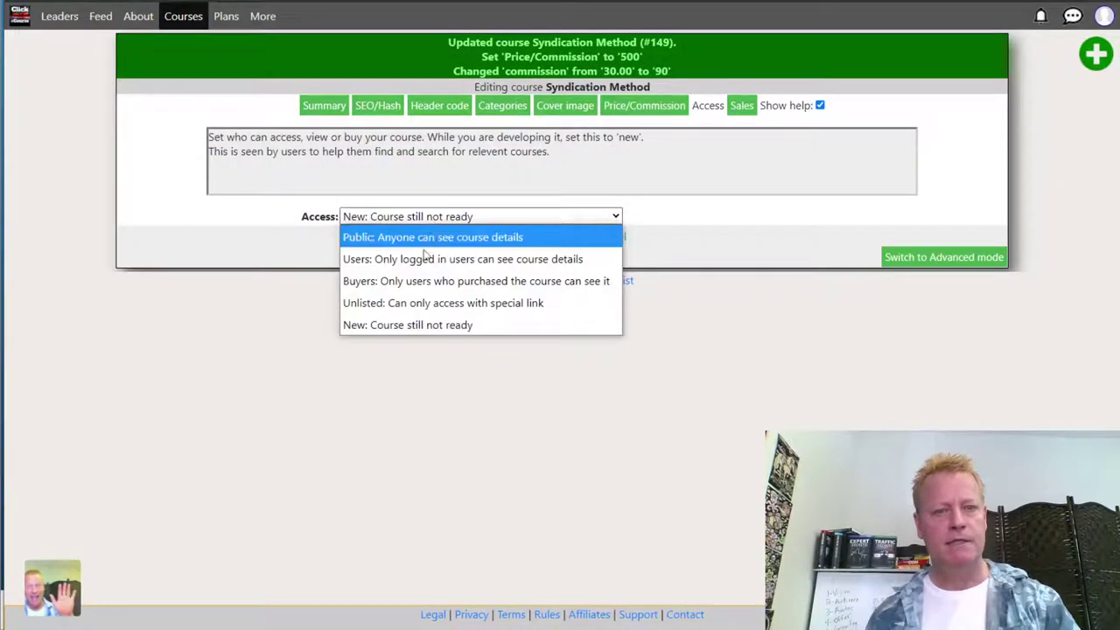
click(408, 303)
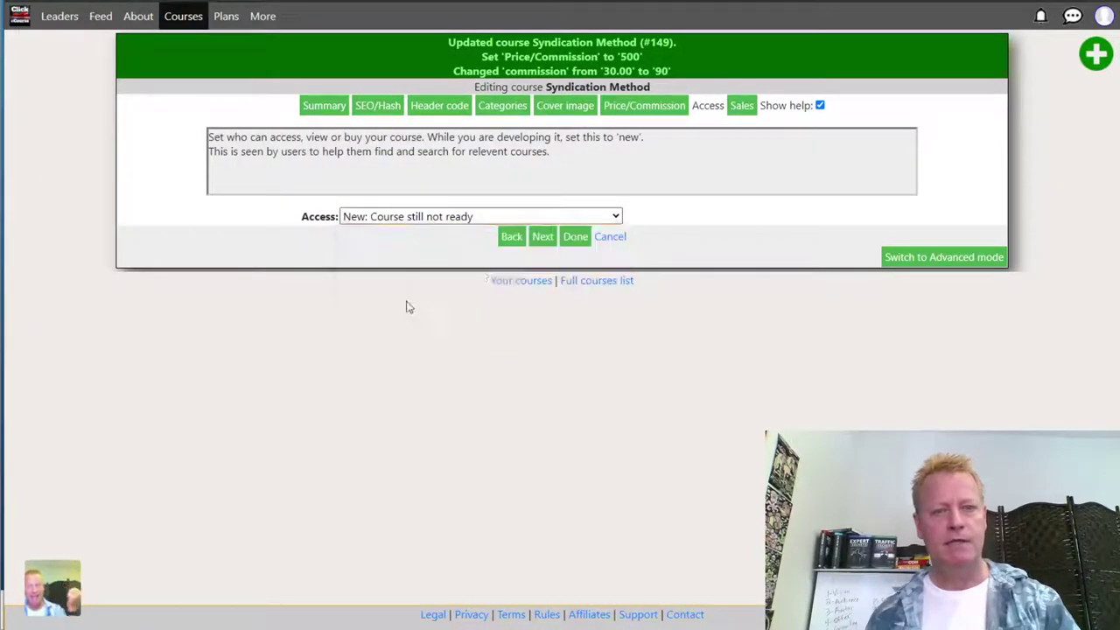
click(573, 237)
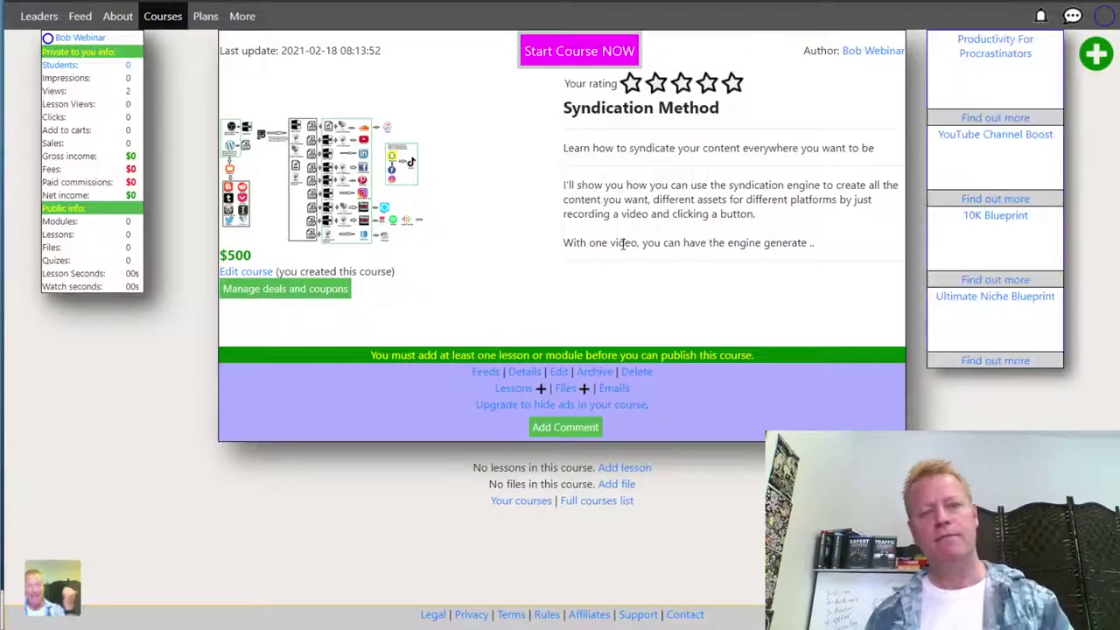
- Start a new lesson for the Syndication Method course, then bring up YouTube Studio's uploads list
click(541, 389)
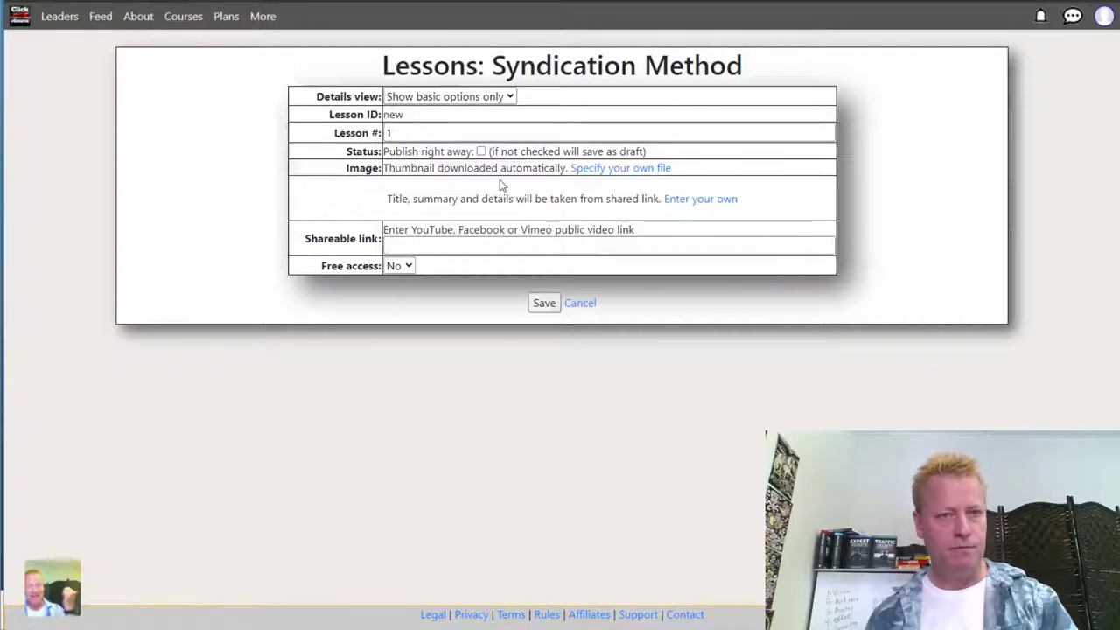
key(alt+Tab)
key(ctrl+Tab)
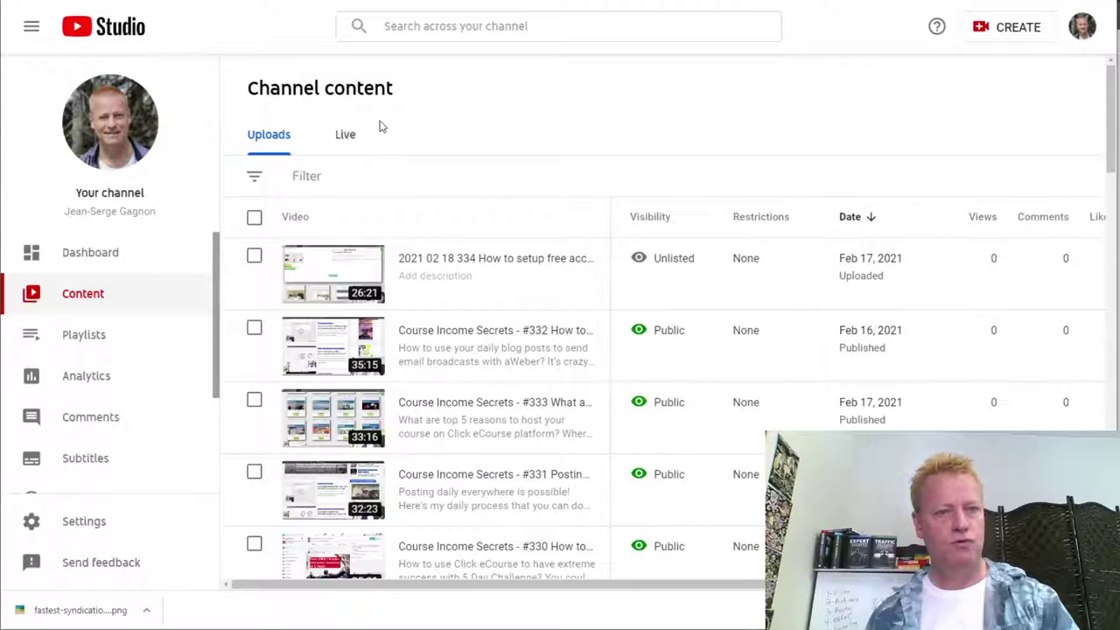
click(517, 35)
text(syndication)
key(Return)
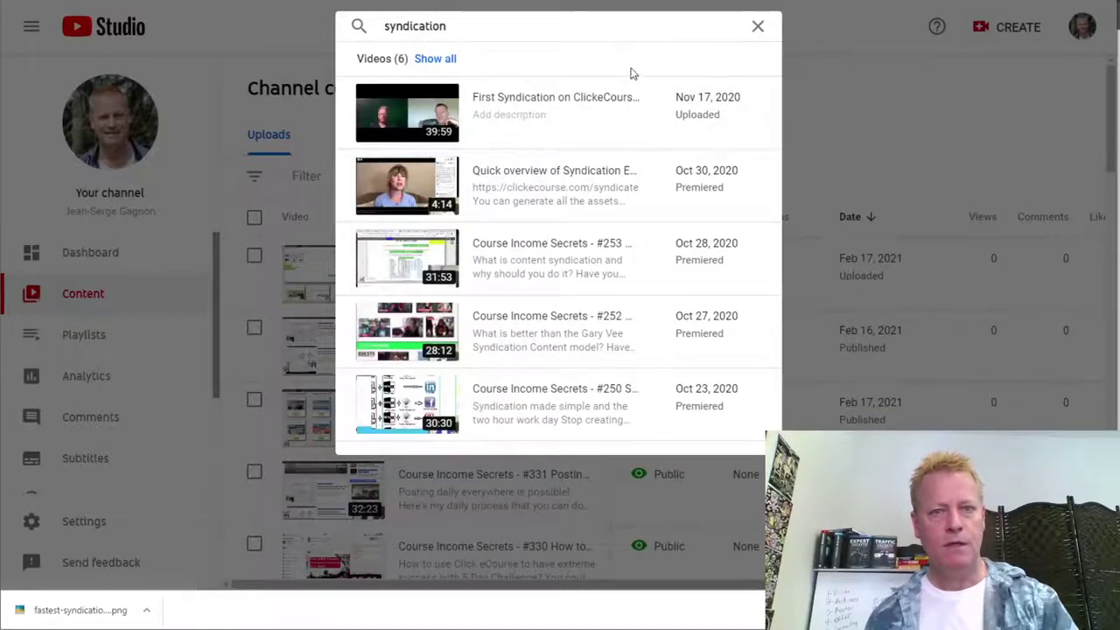
click(758, 31)
click(562, 5)
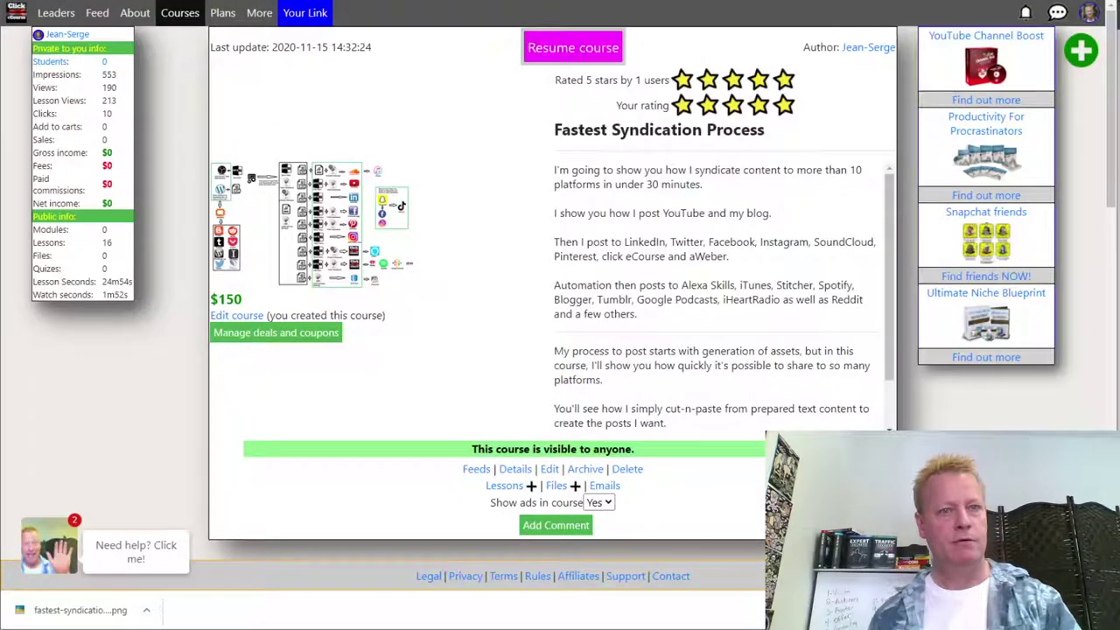
- Inspect the existing course's Lesson #1 Introduction with its 30-second 1213.mp4 video, then return to YouTube Studio
scroll(610, 365, down, 5)
scroll(610, 366, down, 4)
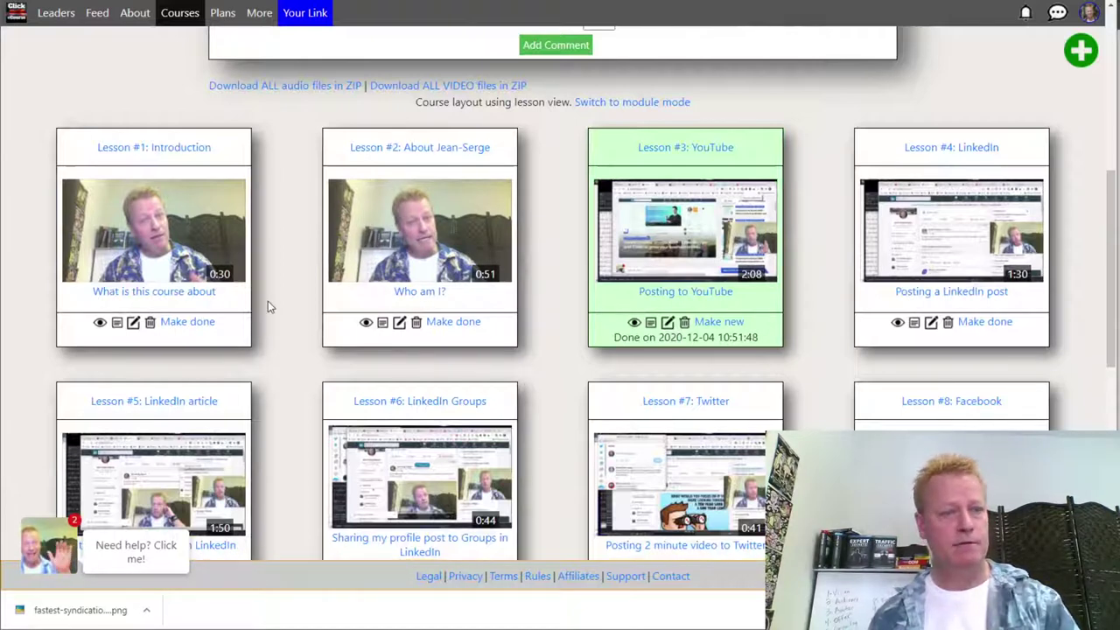
mouse_move(199, 252)
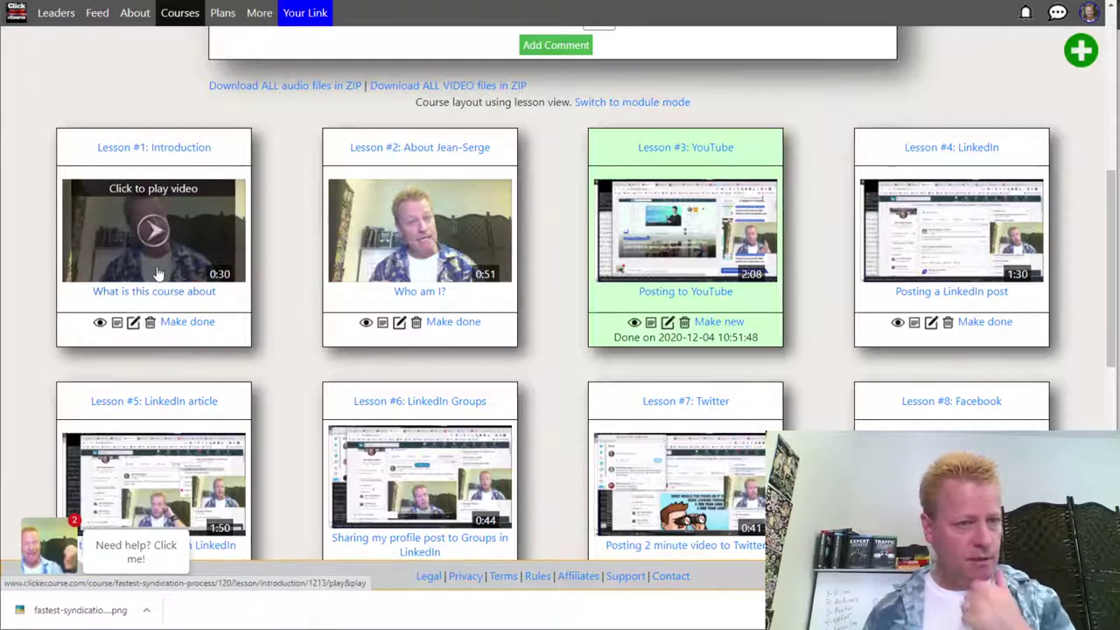
click(136, 324)
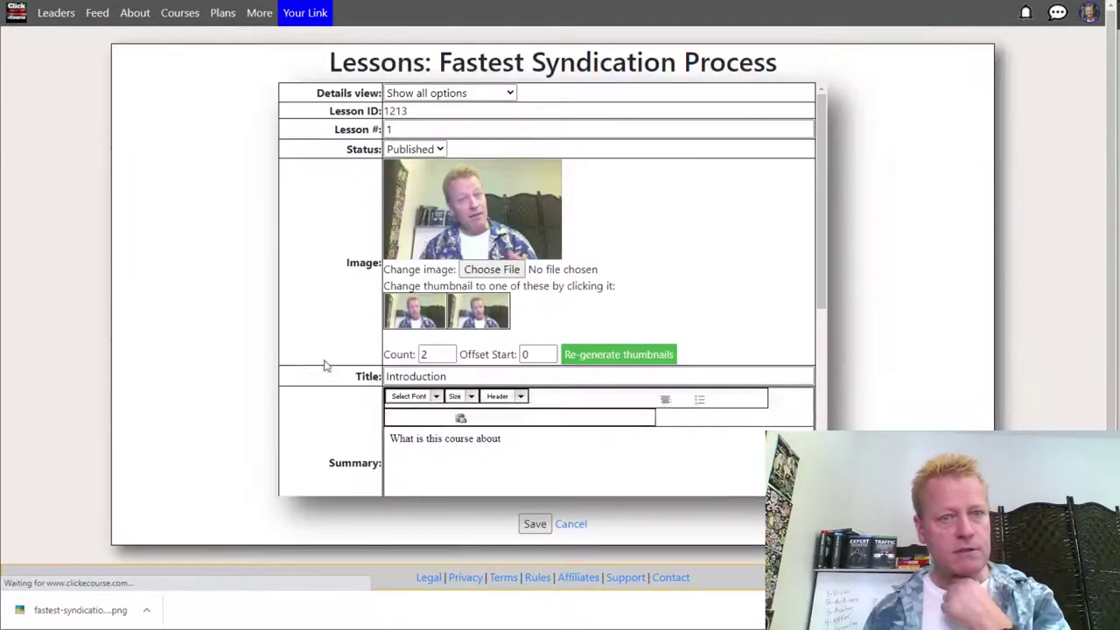
scroll(326, 401, down, 3)
scroll(327, 401, down, 2)
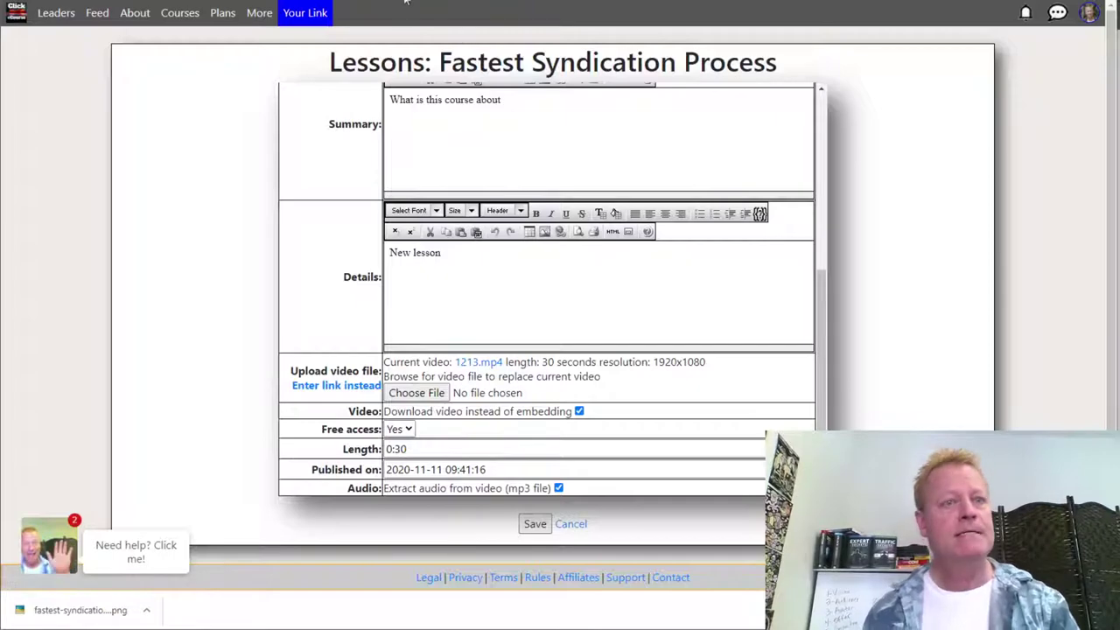
key(ctrl+Tab)
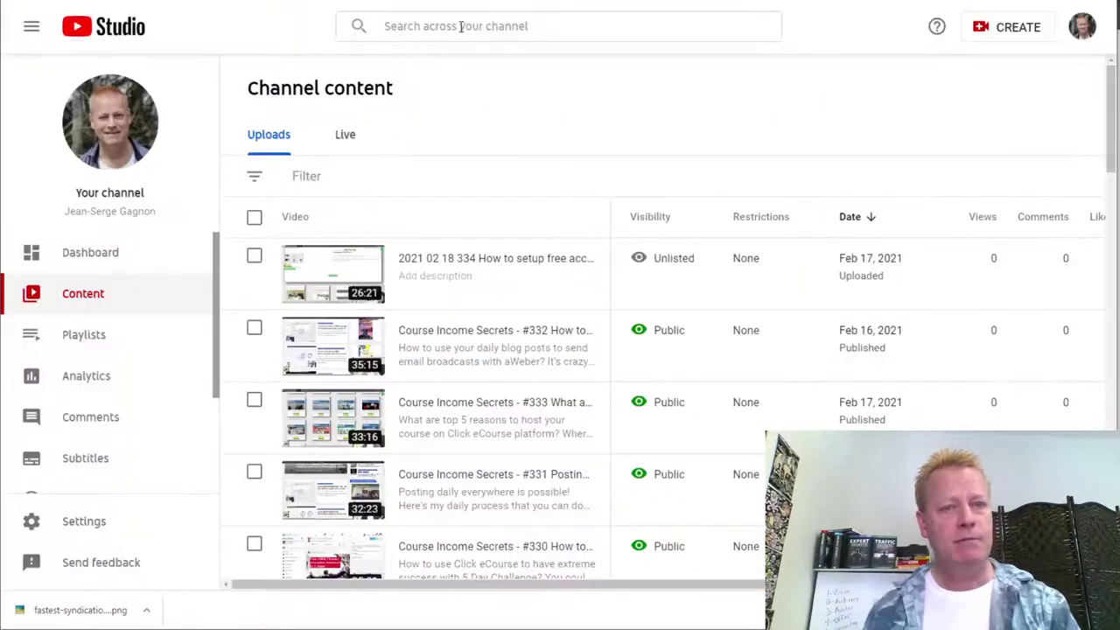
- Filter the YouTube Studio uploads to all videos whose titles contain 'tiktok'
click(460, 26)
text(tiktok)
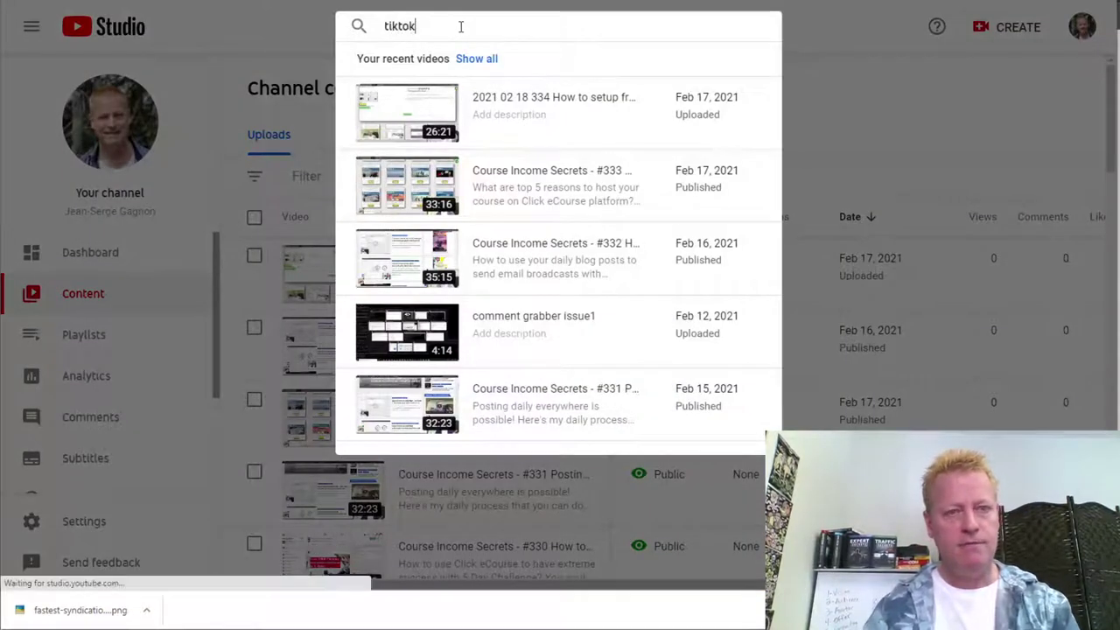
key(Down)
key(Return)
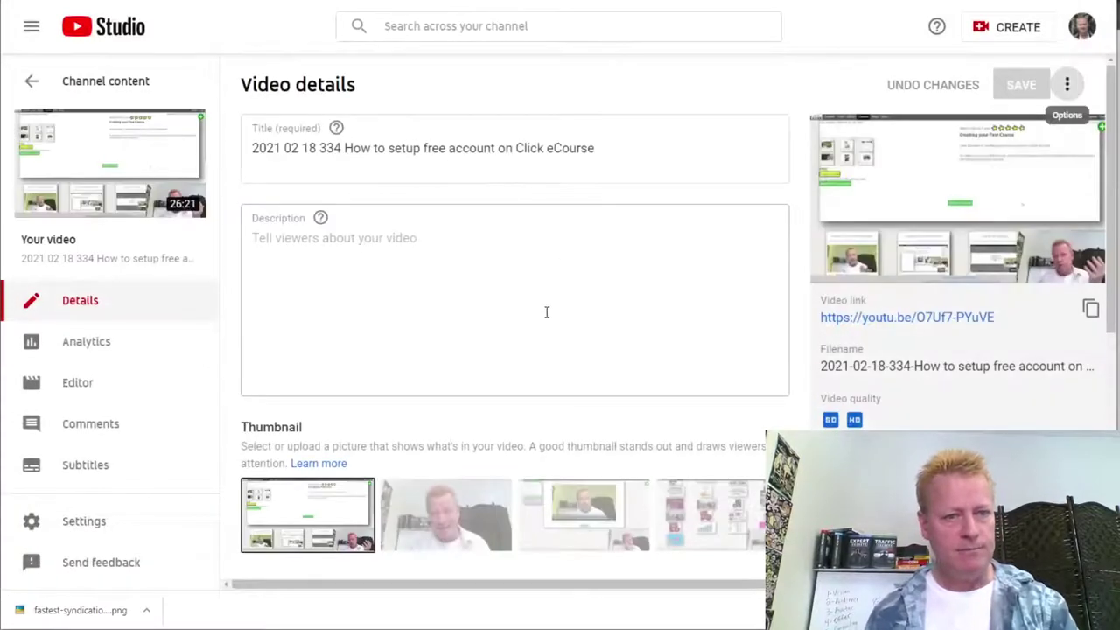
click(32, 82)
click(466, 27)
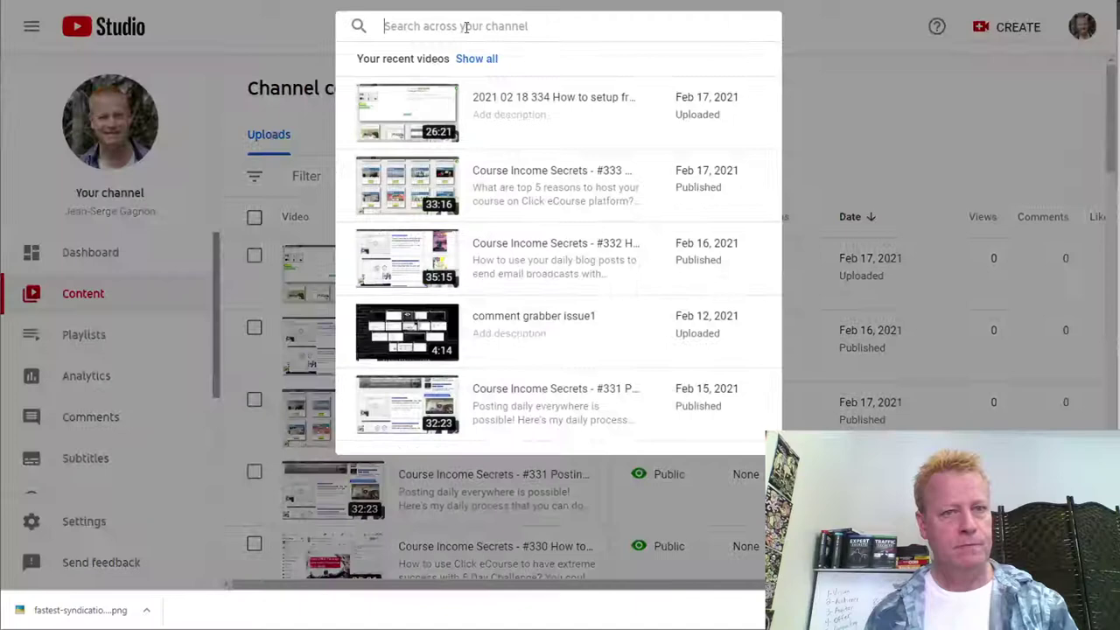
text(tiktok)
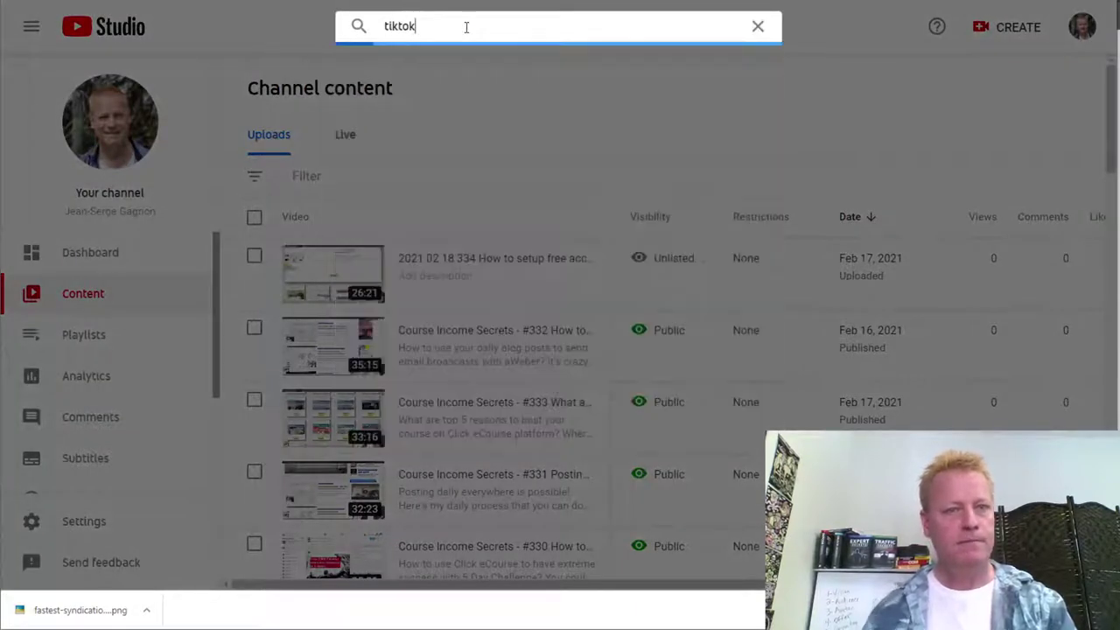
click(454, 59)
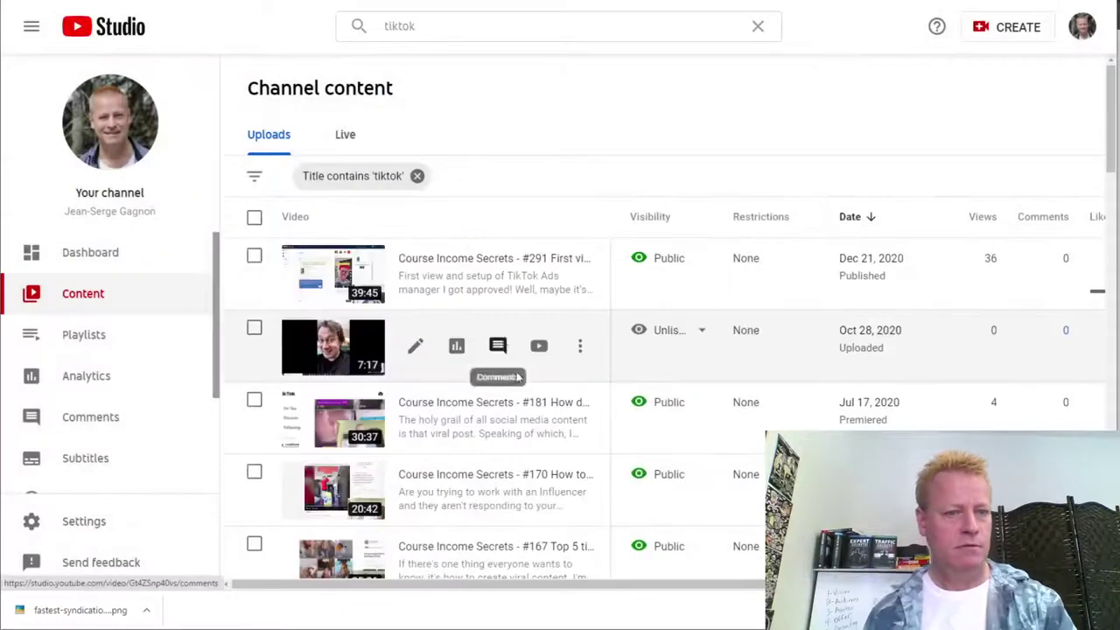
- Copy the shareable link of the TikTok Tip video about recording with hold
scroll(523, 382, down, 1)
scroll(522, 383, down, 2)
scroll(499, 359, down, 1)
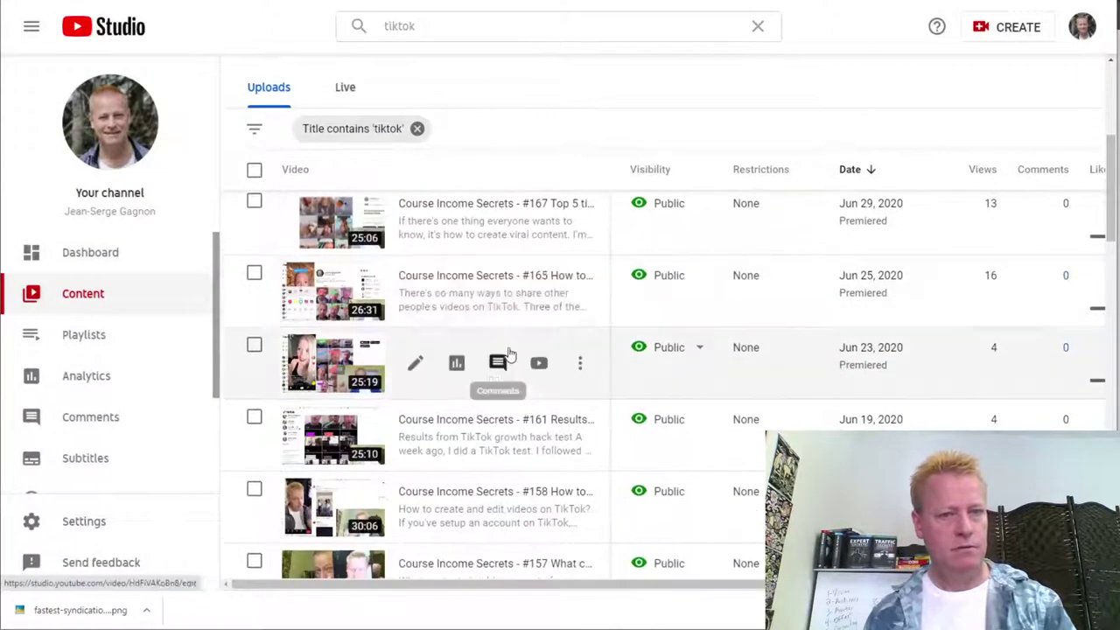
scroll(601, 358, down, 8)
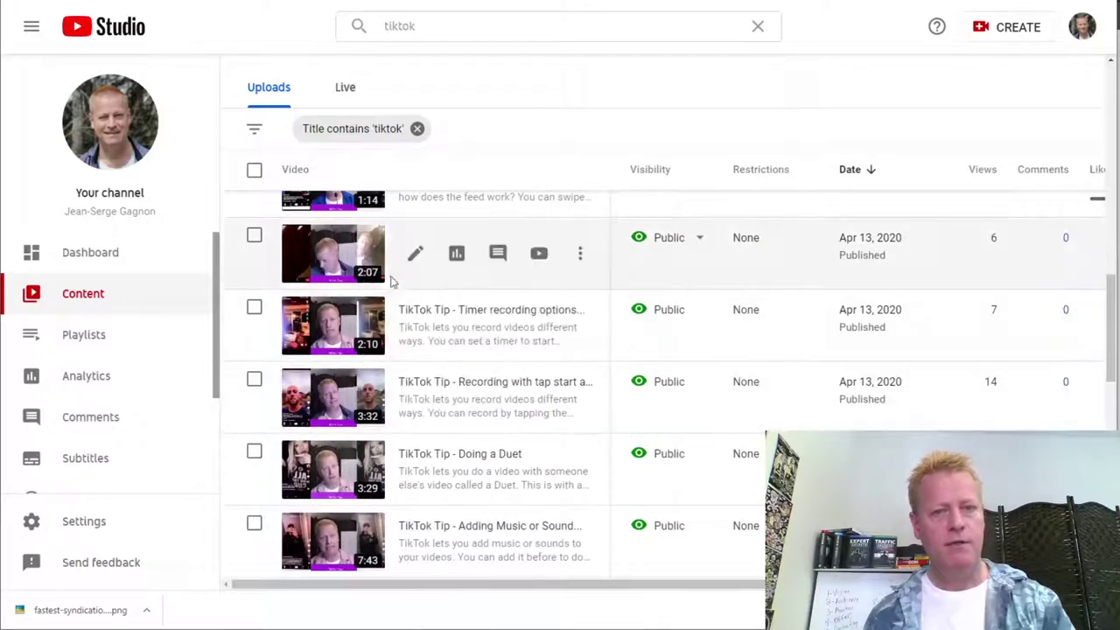
click(580, 254)
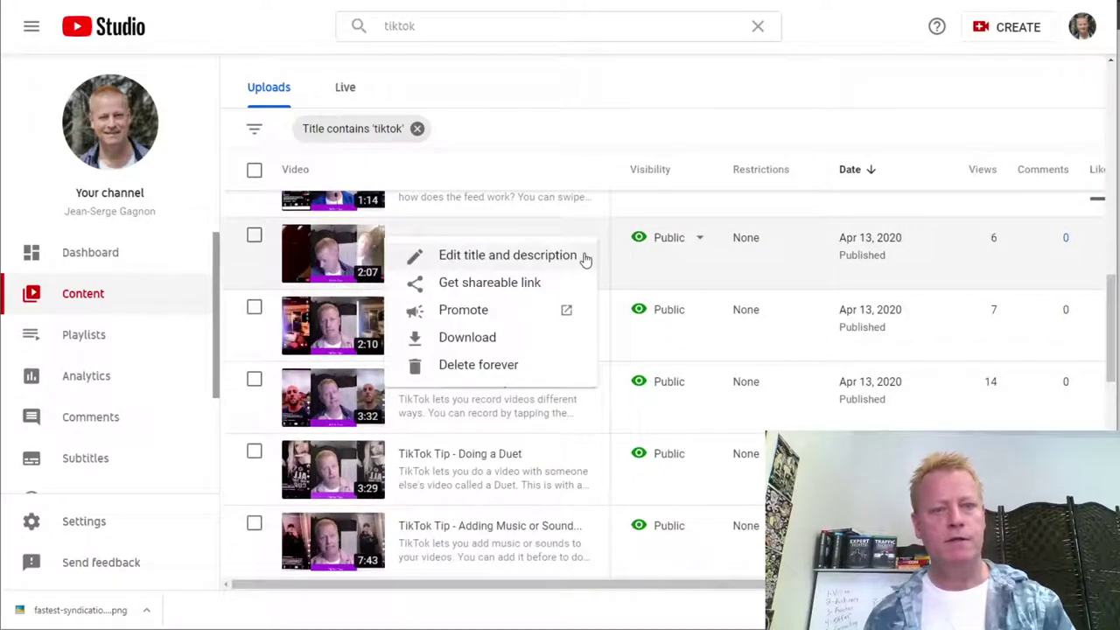
click(479, 282)
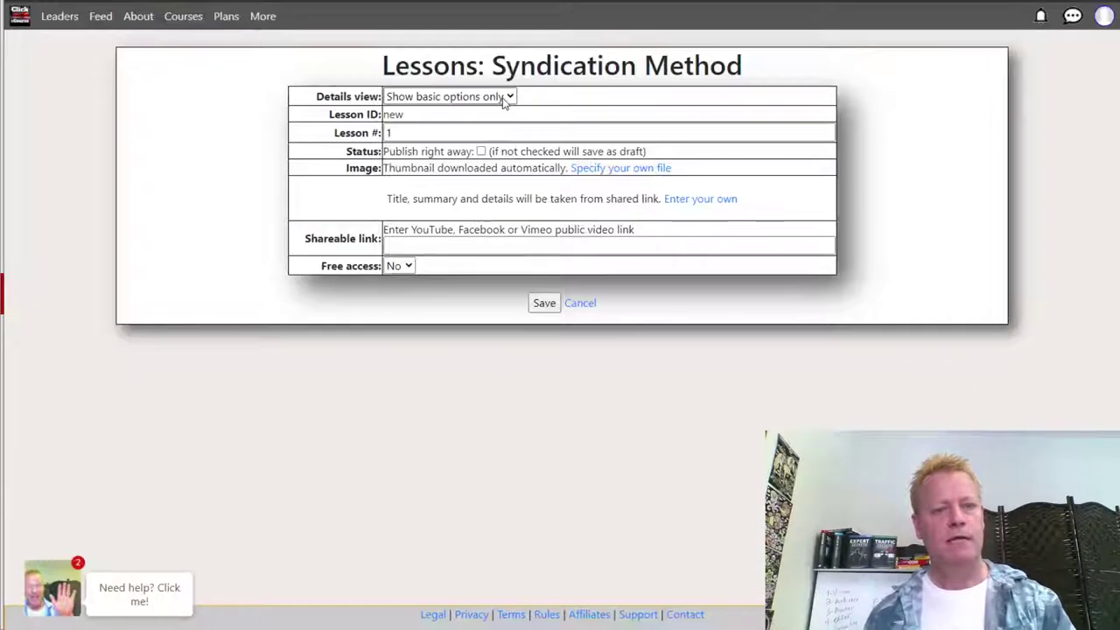
- Create the first lesson from the copied recording-with-hold video link
click(388, 242)
key(ctrl+v)
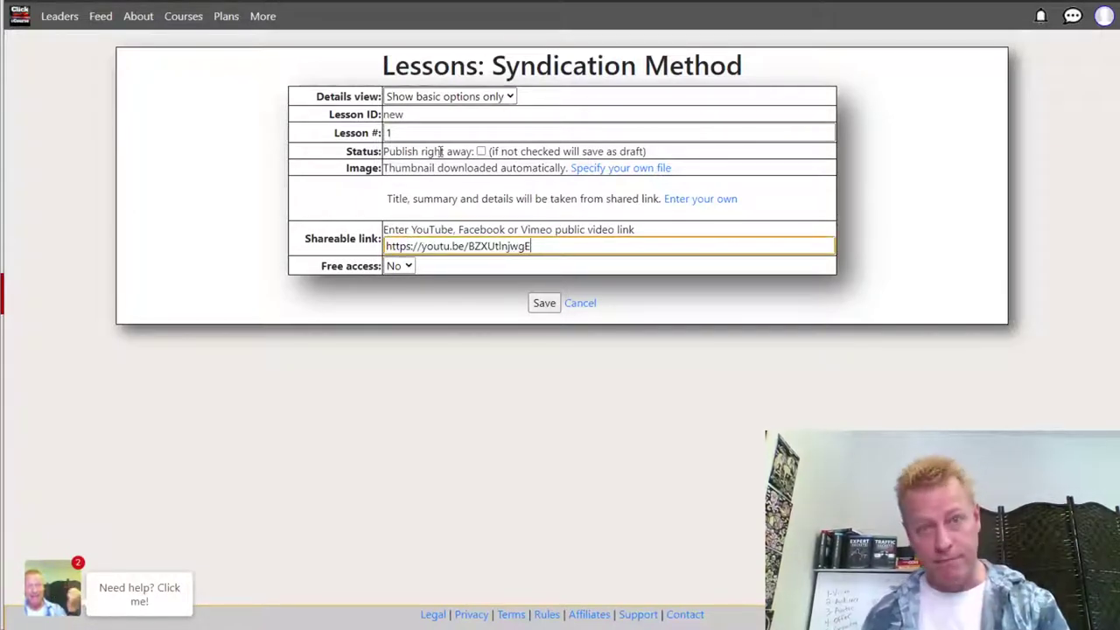
drag(452, 246, 577, 246)
click(542, 304)
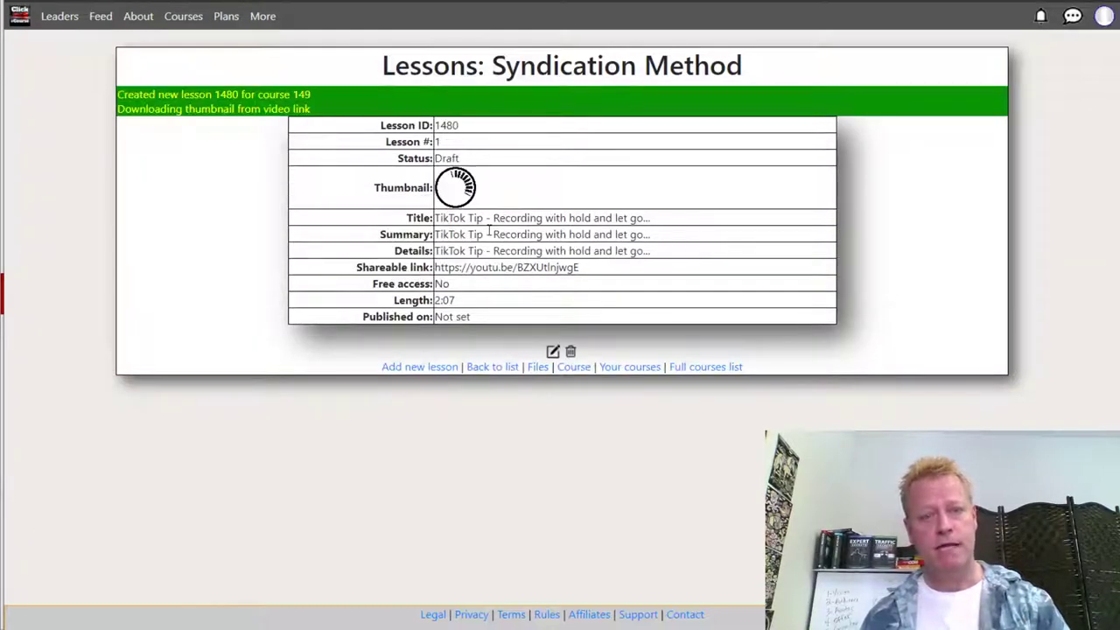
- Add a second lesson from the TikTok timer-recording video's shareable link
drag(490, 220, 407, 218)
click(520, 303)
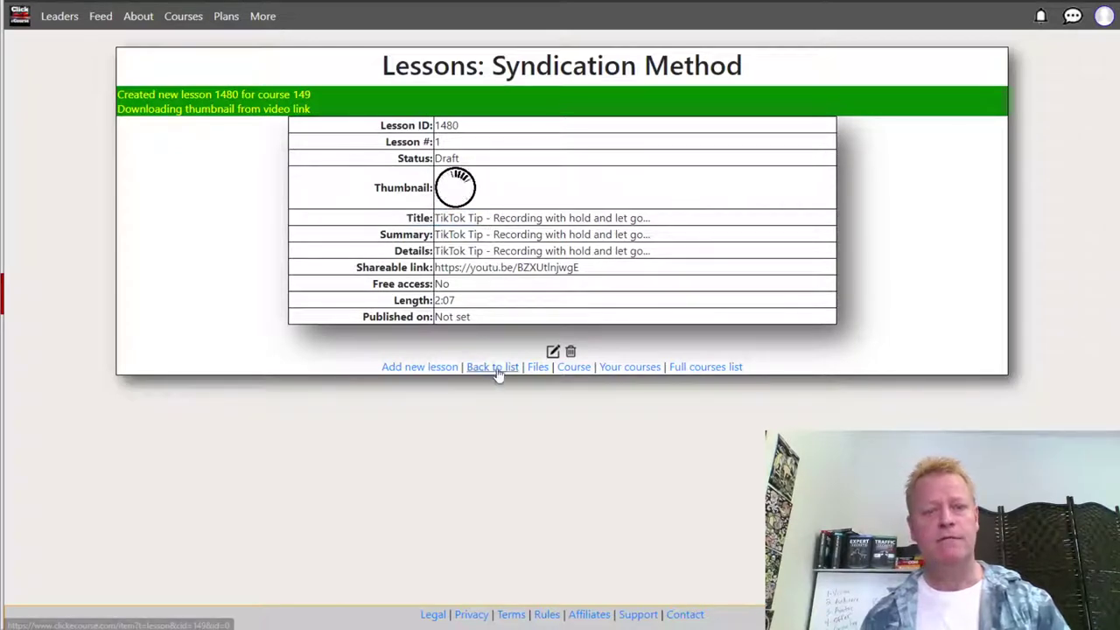
click(438, 368)
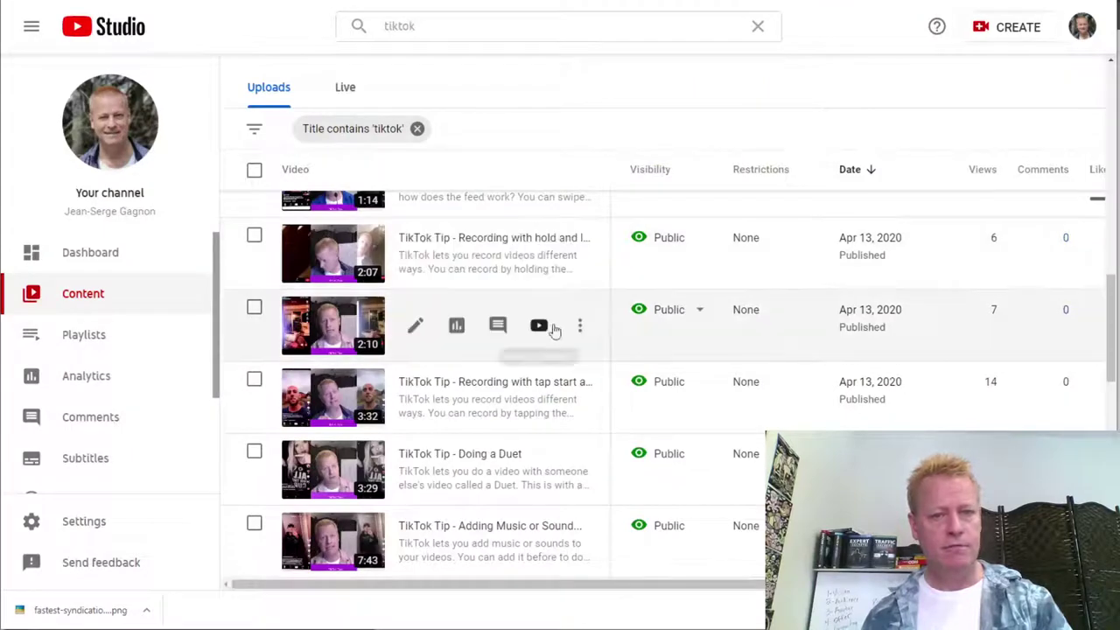
click(580, 331)
click(523, 348)
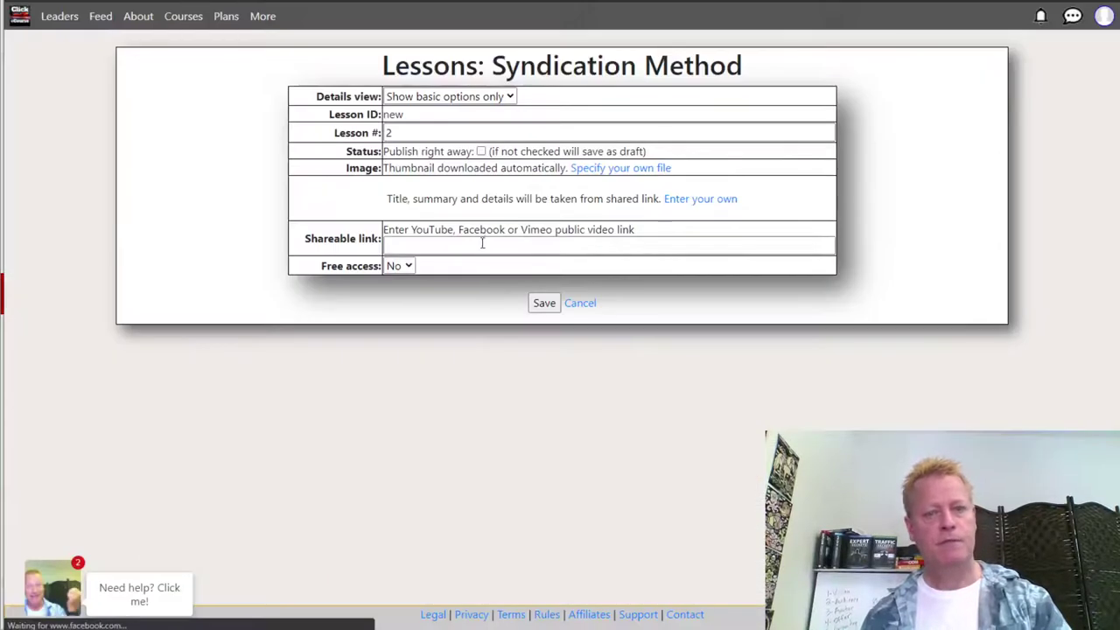
click(481, 244)
key(ctrl+v)
click(543, 303)
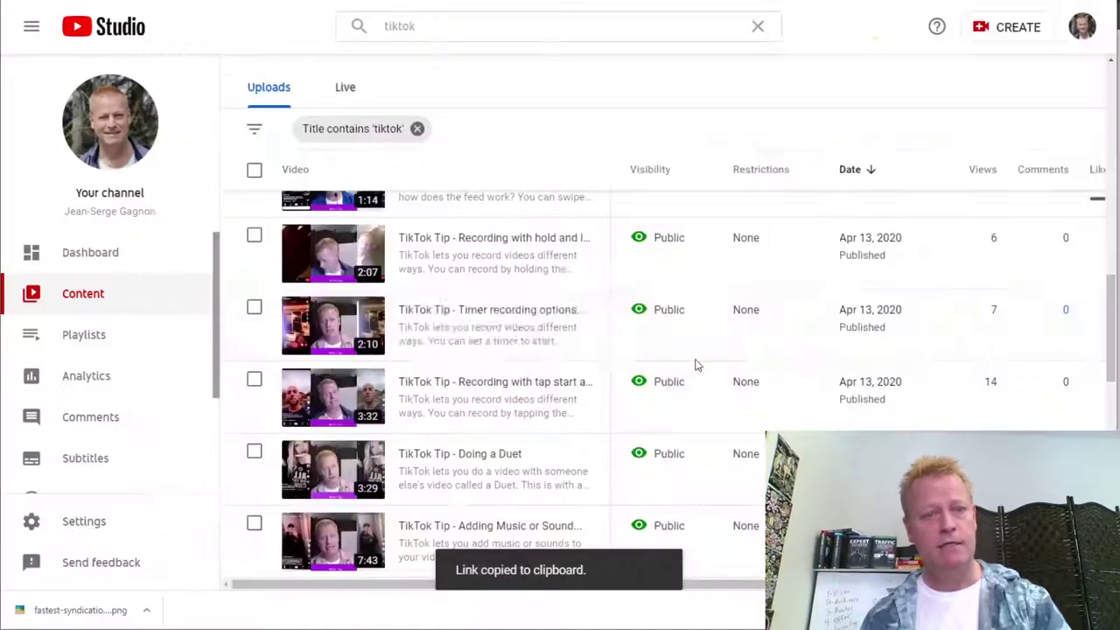
- Add a third lesson from the TikTok recording-with-tap video's shareable link
click(578, 399)
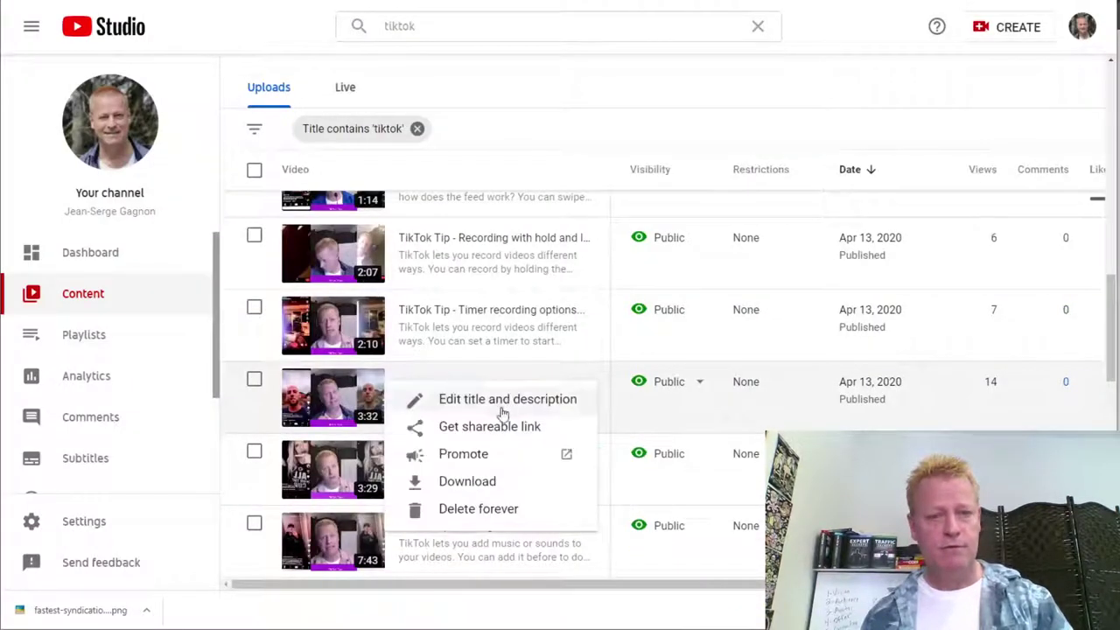
click(480, 429)
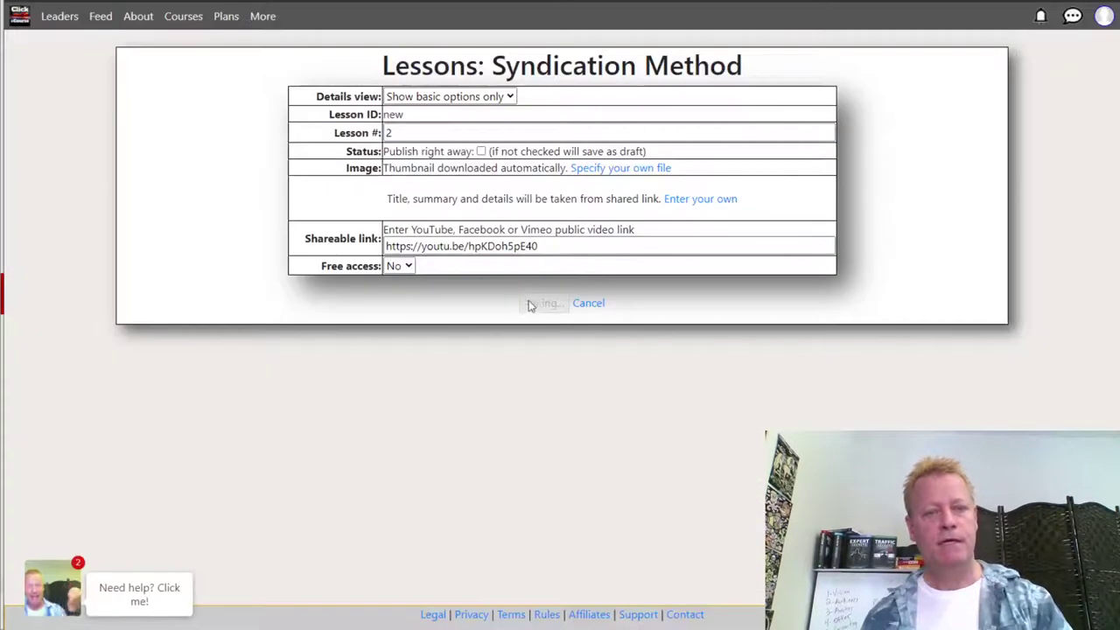
click(420, 367)
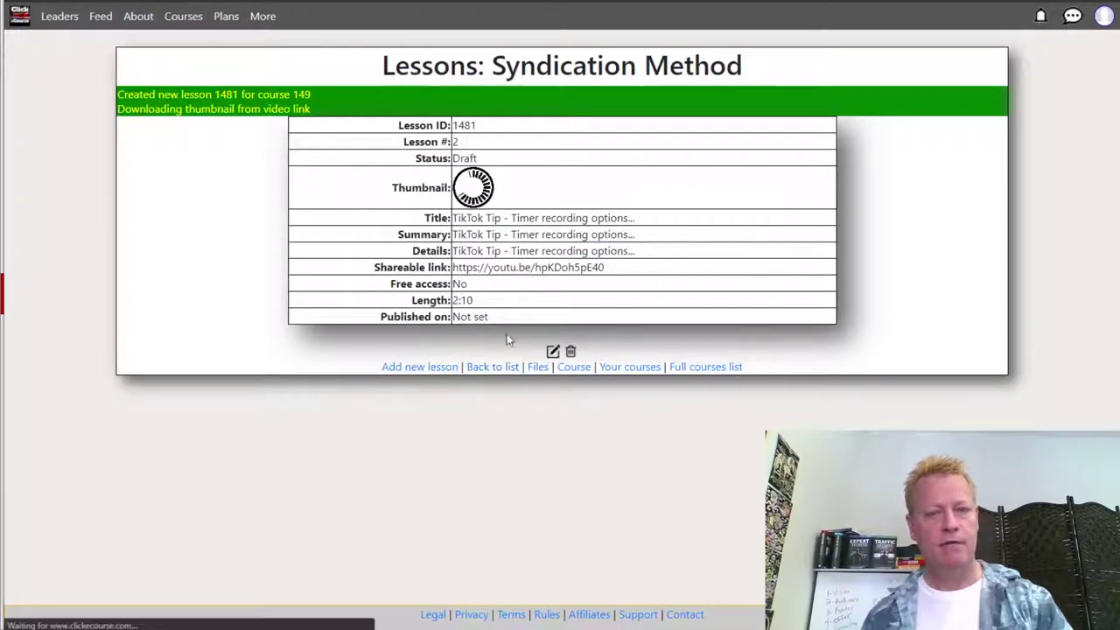
click(475, 245)
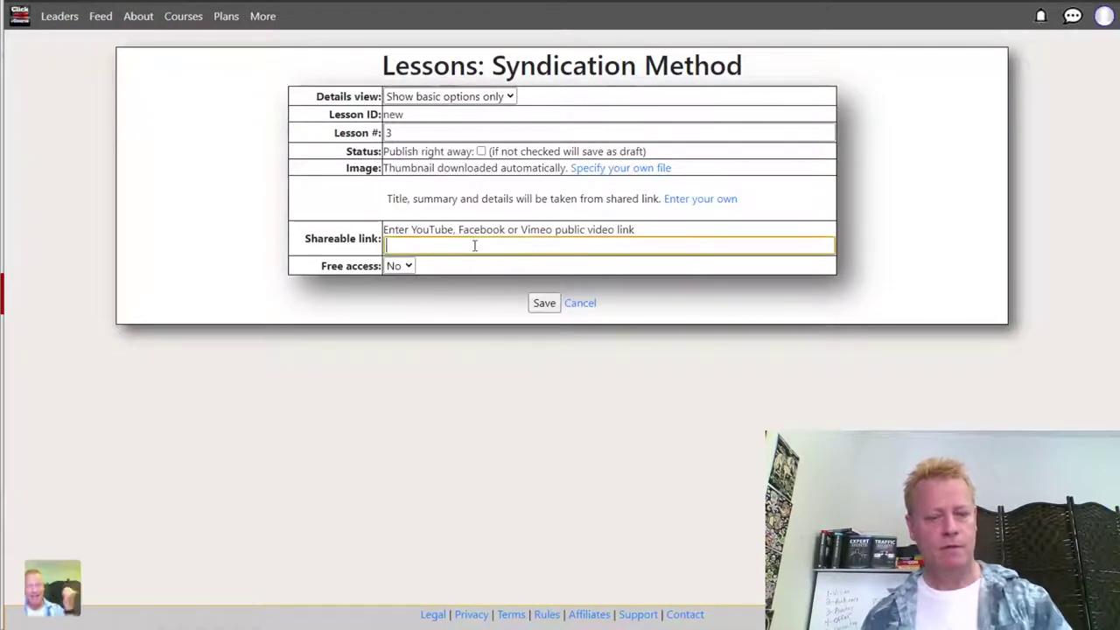
key(ctrl+v)
click(538, 307)
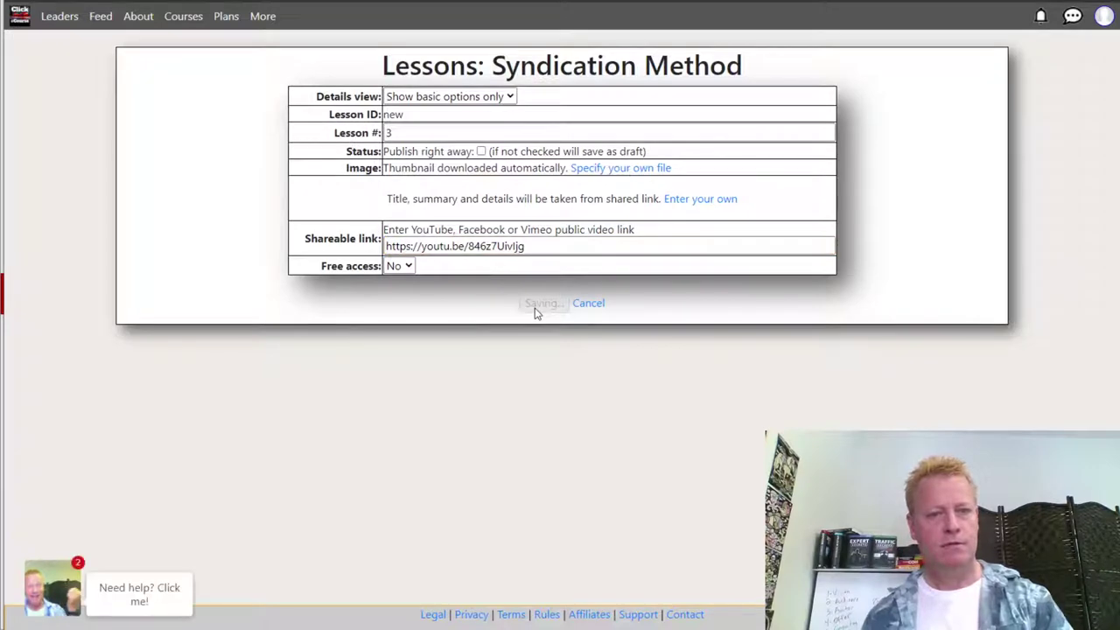
- Add lesson #4 from the 'TikTok Tip - Doing a Duet' video's shareable link
key(alt+Tab)
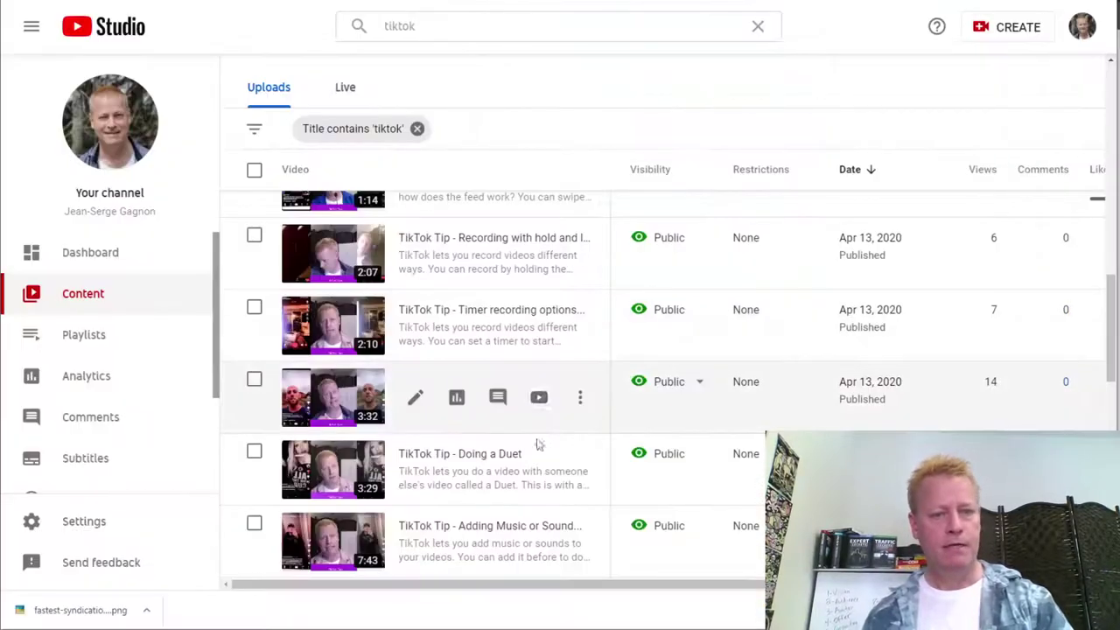
click(579, 470)
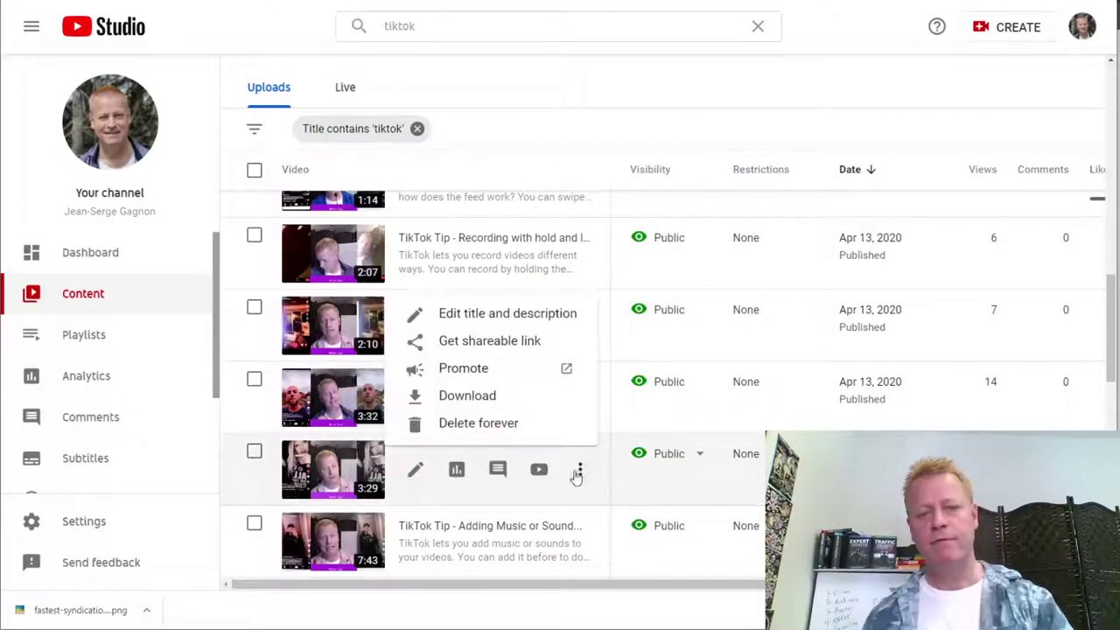
click(469, 343)
key(alt+Tab)
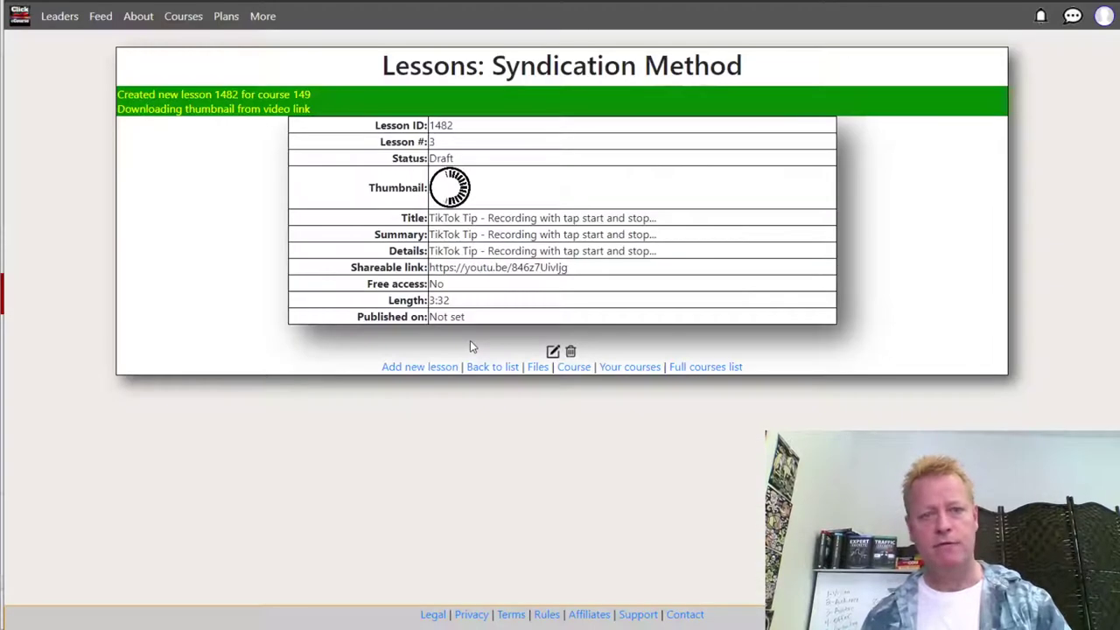
click(428, 428)
click(437, 245)
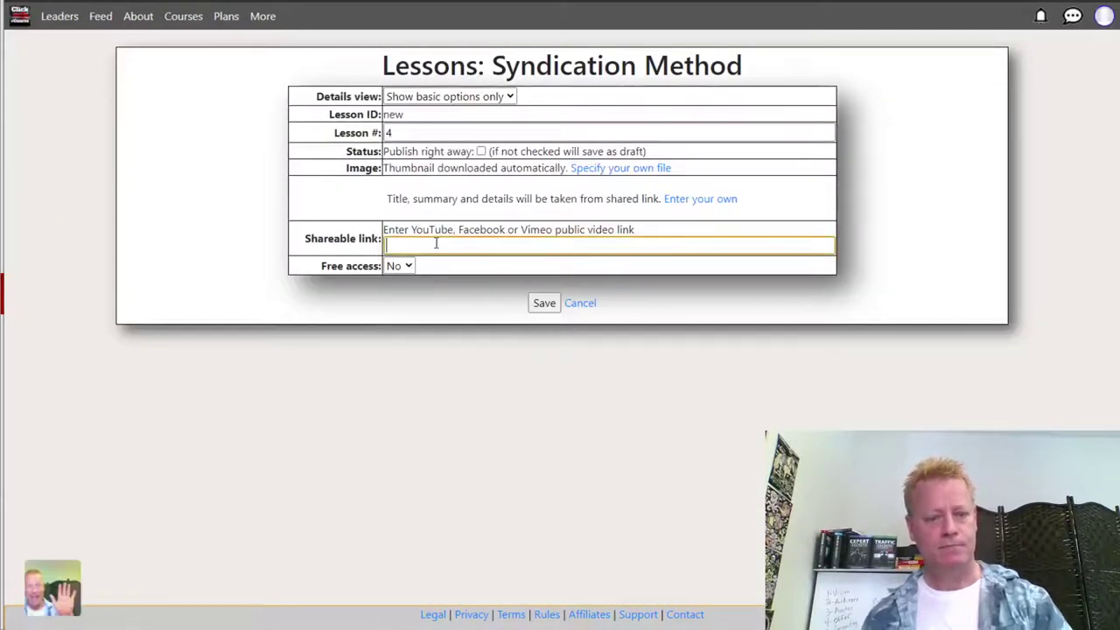
key(ctrl+v)
click(543, 302)
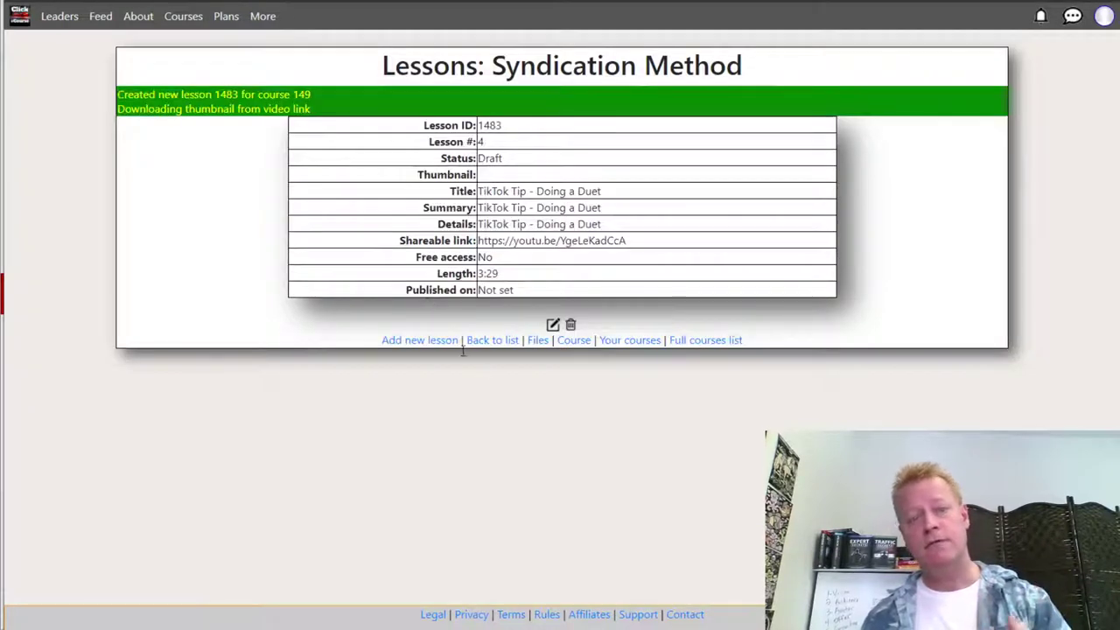
- Publish lessons 2 and 3 and review the course page listing all 4 TikTok lessons (11m18s)
click(575, 341)
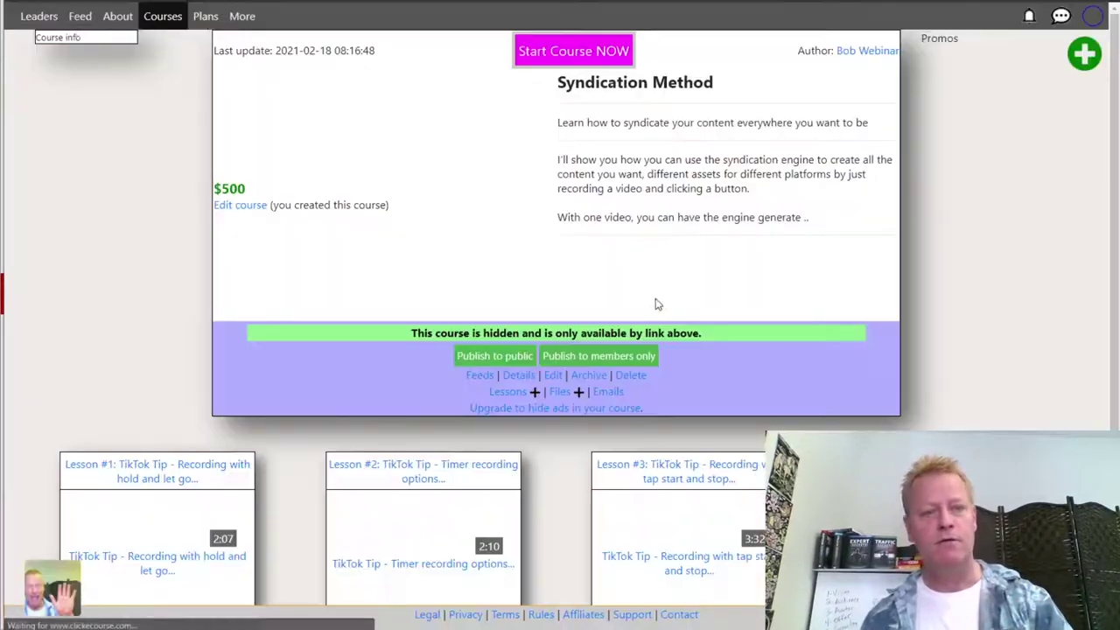
scroll(656, 352, down, 3)
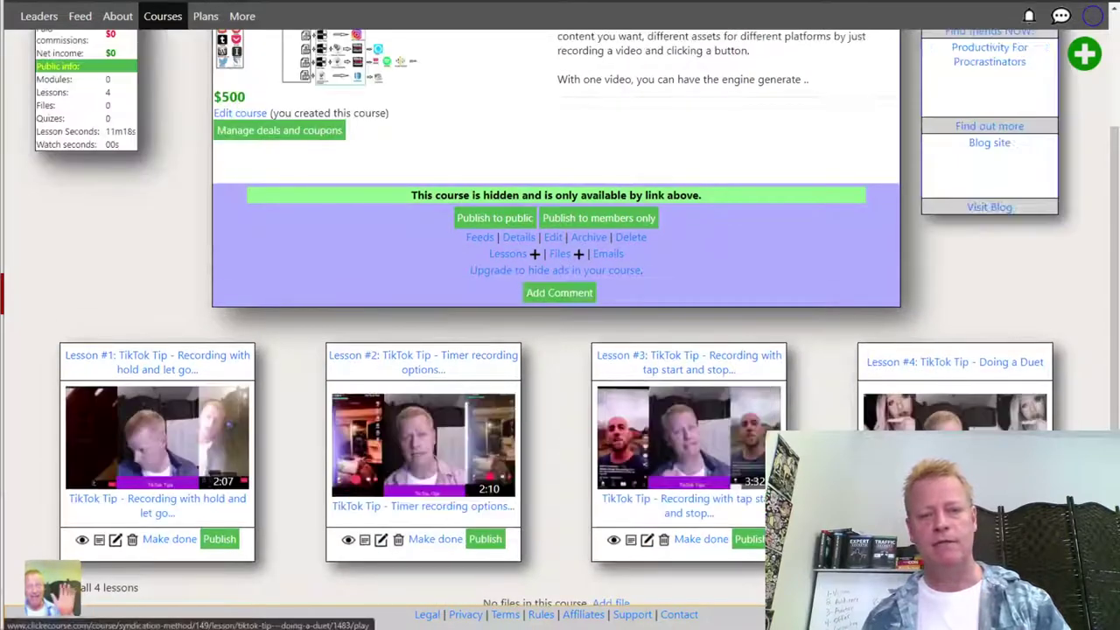
scroll(700, 429, down, 1)
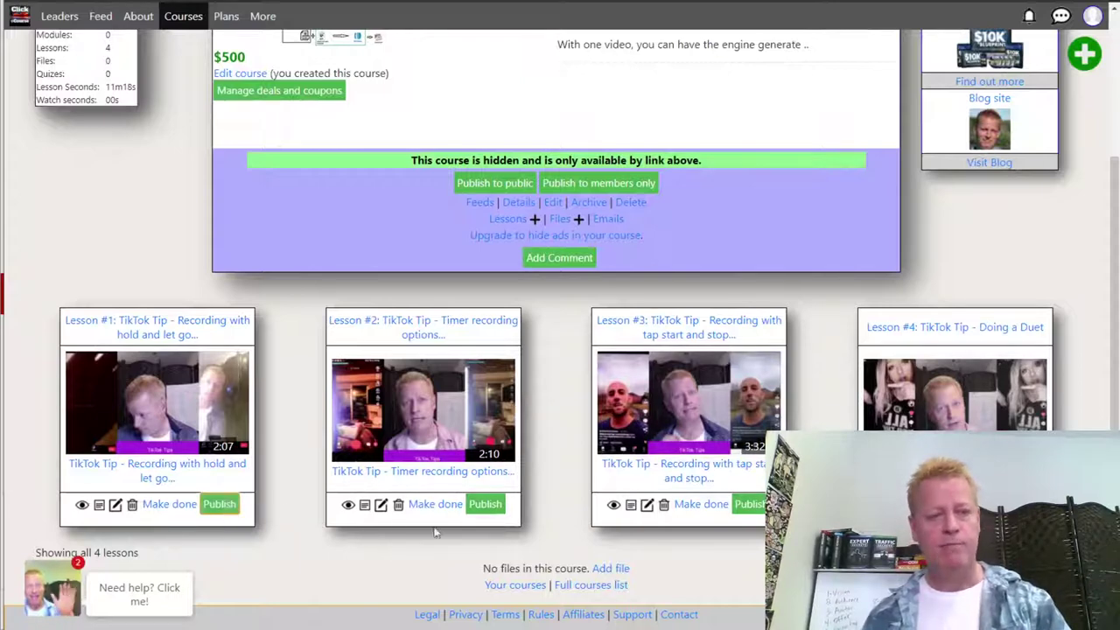
click(485, 504)
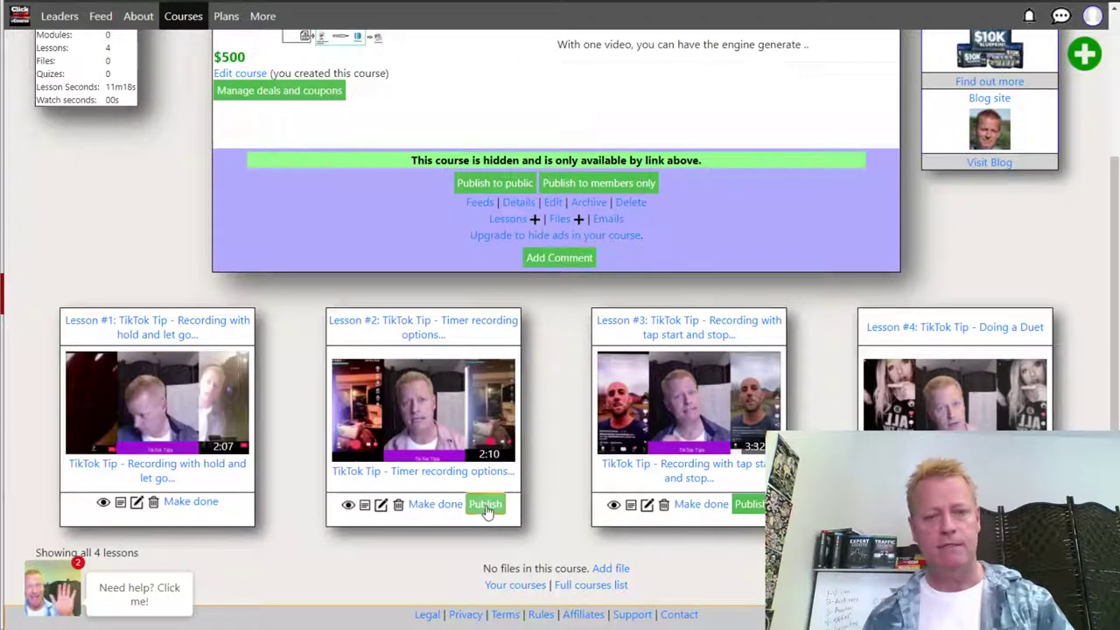
click(748, 505)
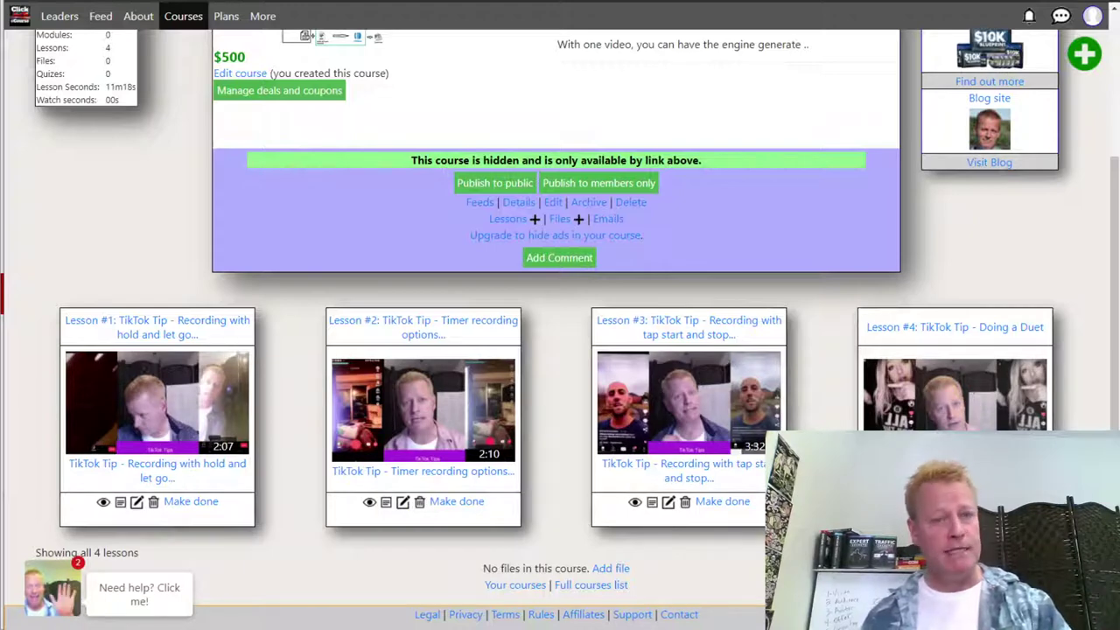
scroll(306, 353, up, 2)
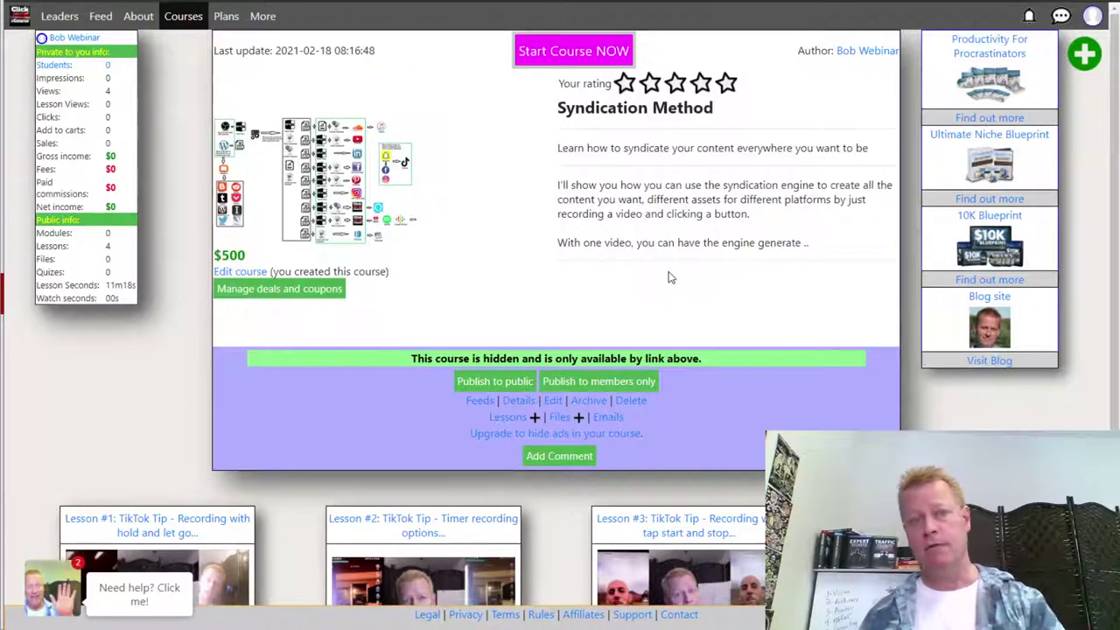
scroll(700, 298, down, 2)
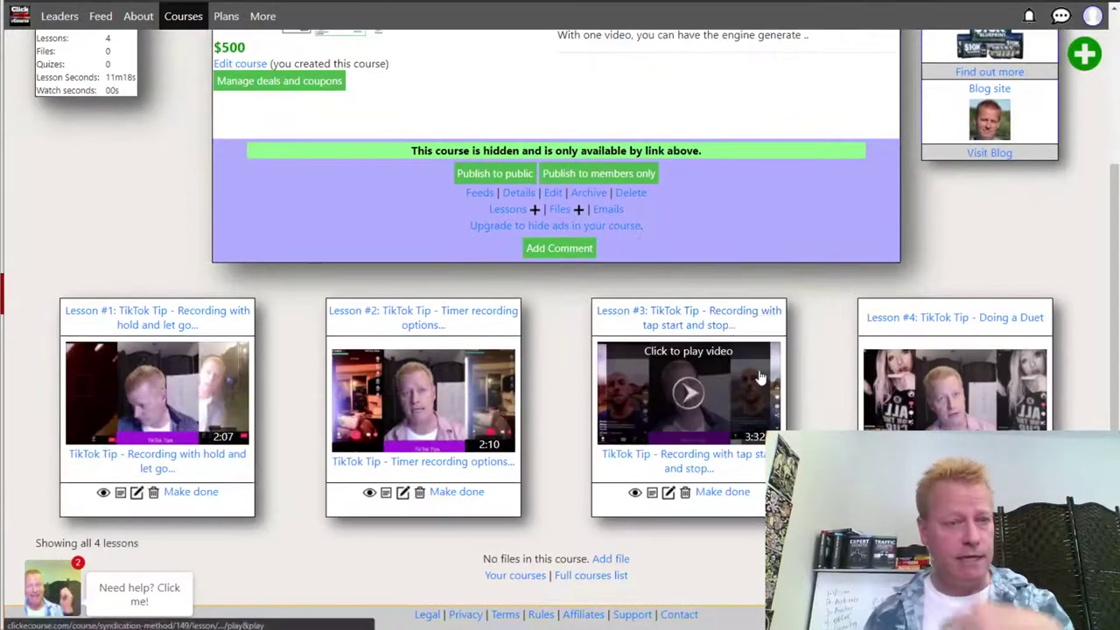
scroll(665, 180, up, 2)
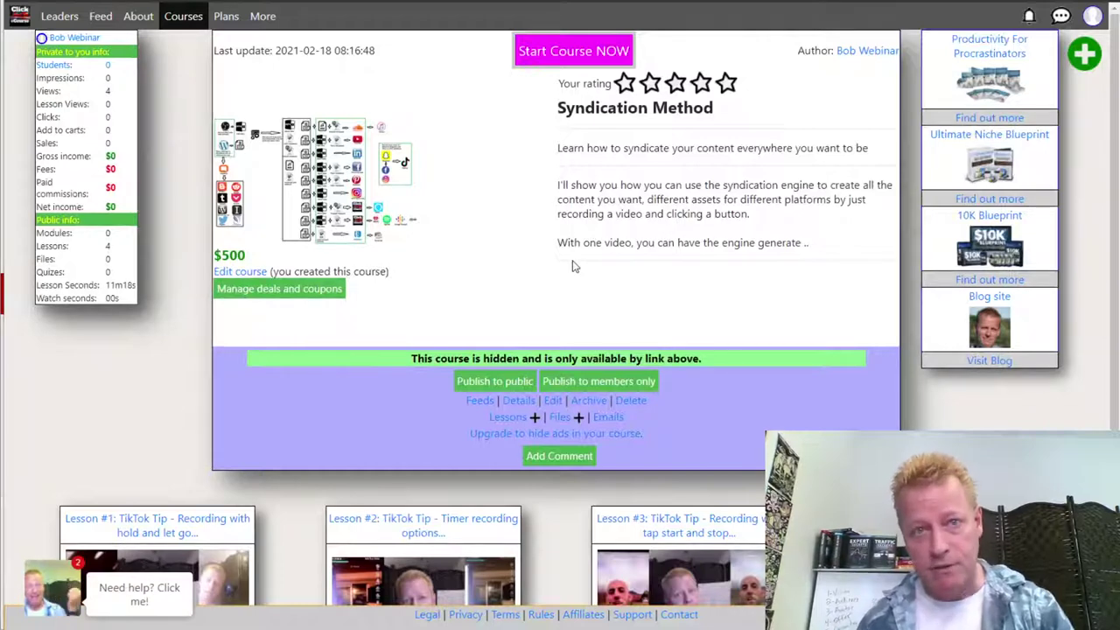
key(alt+Tab)
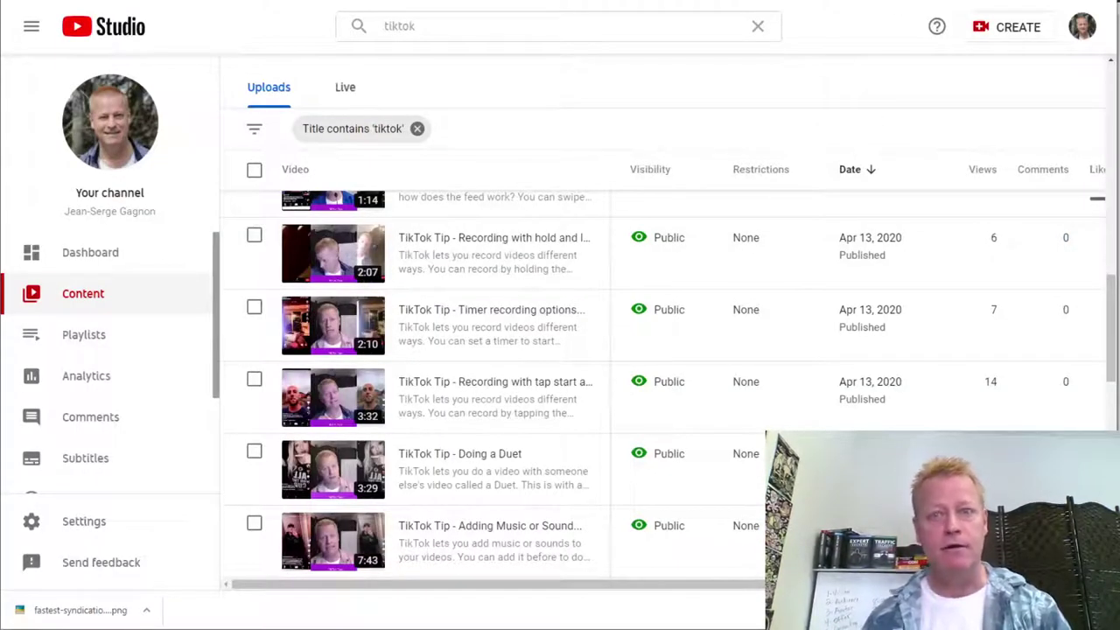
- Scroll through the Learning Revolution article comparing Thinkific, Teachable and Click4Course
key(alt+Tab)
scroll(506, 309, up, 15)
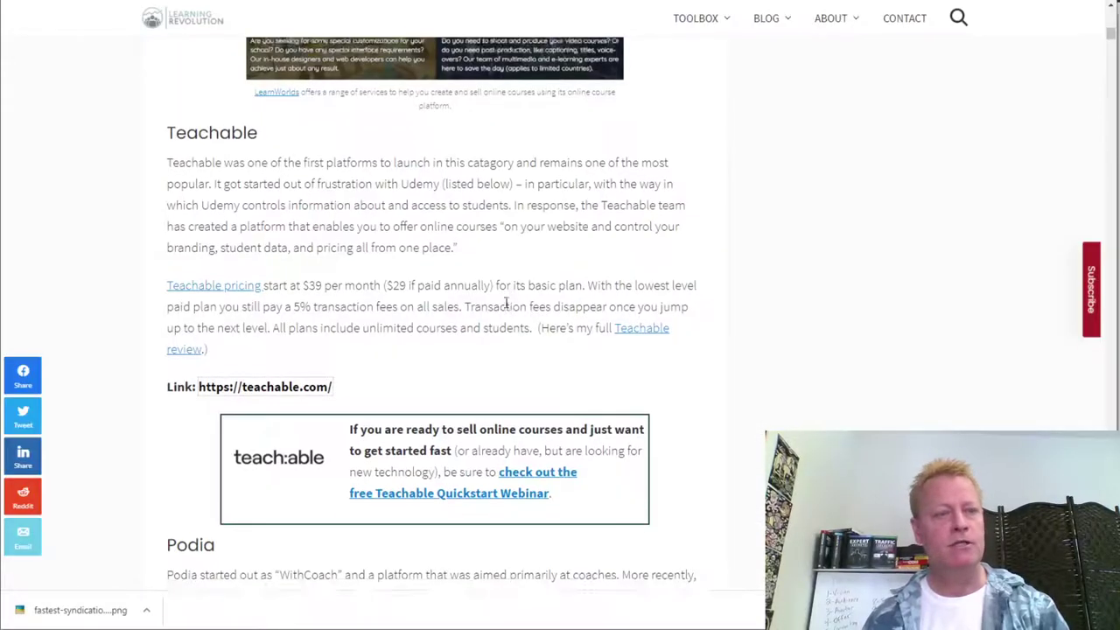
scroll(505, 309, up, 12)
scroll(502, 310, down, 7)
scroll(499, 297, down, 15)
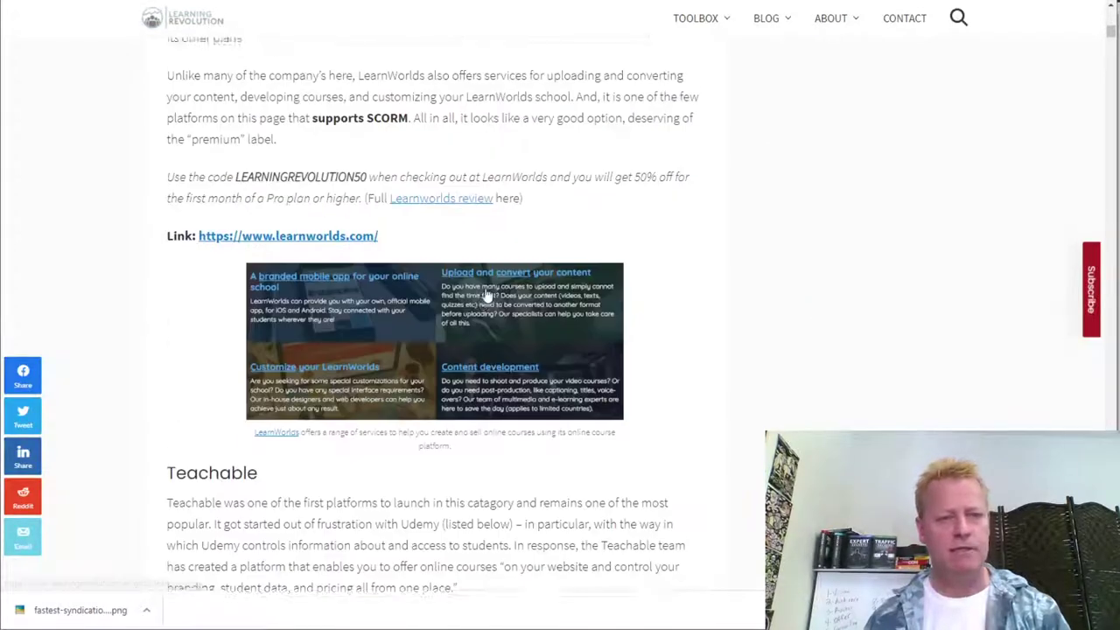
scroll(481, 296, up, 10)
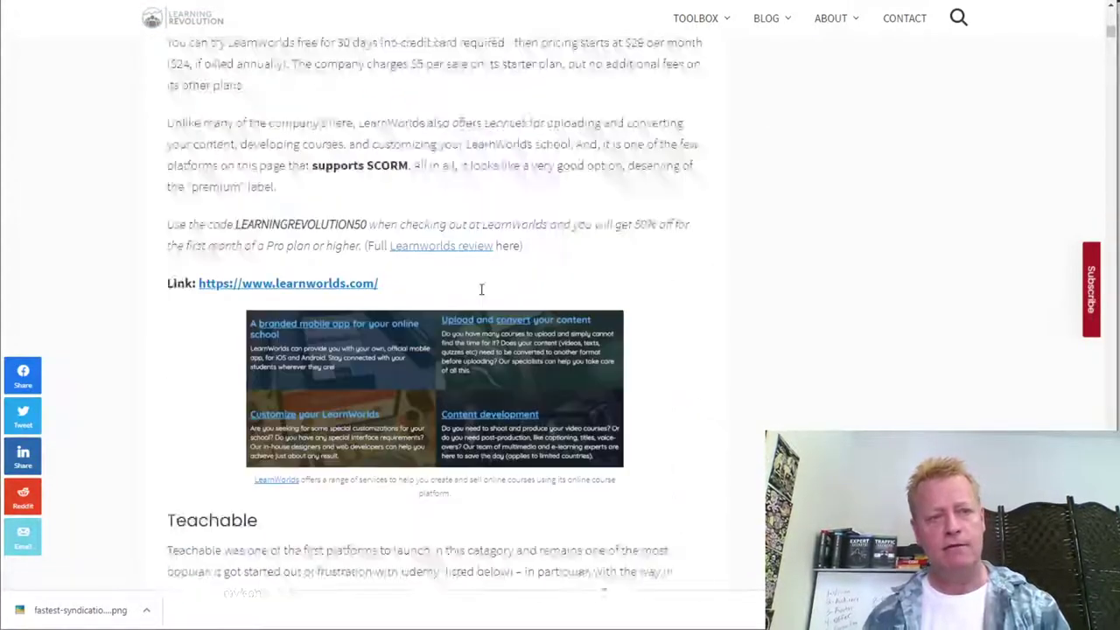
scroll(482, 290, up, 3)
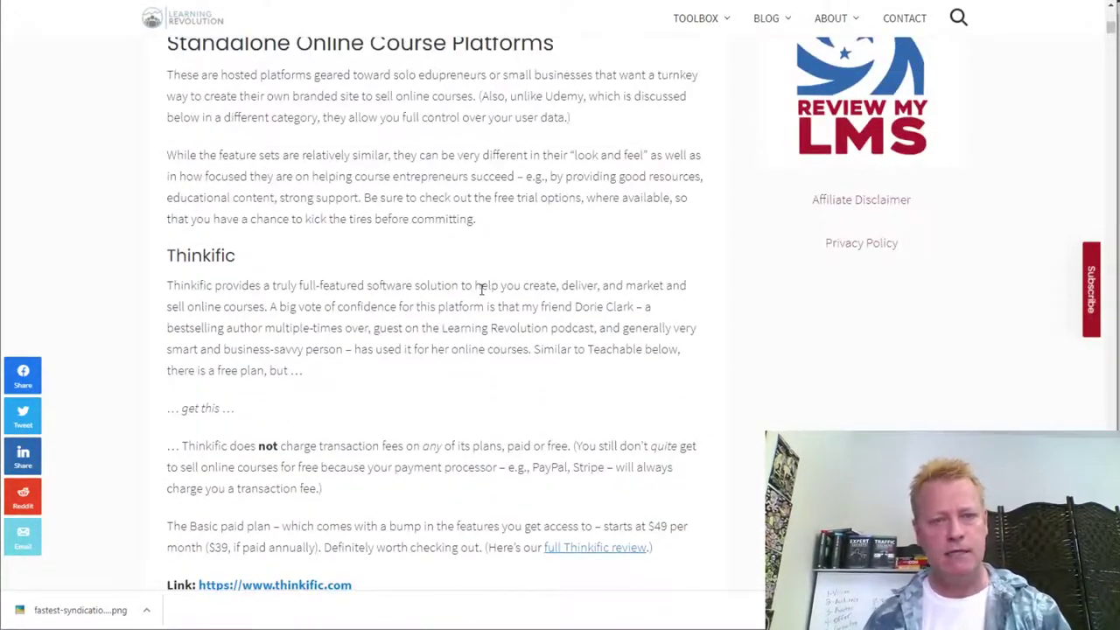
scroll(483, 289, down, 4)
scroll(481, 295, down, 4)
scroll(481, 295, up, 7)
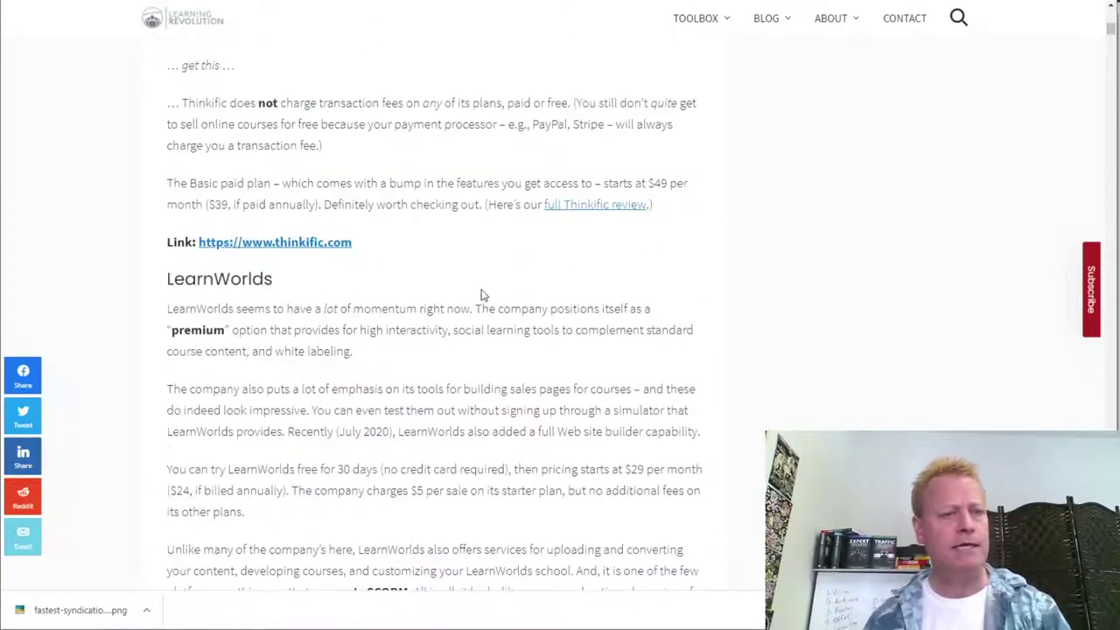
scroll(219, 213, down, 12)
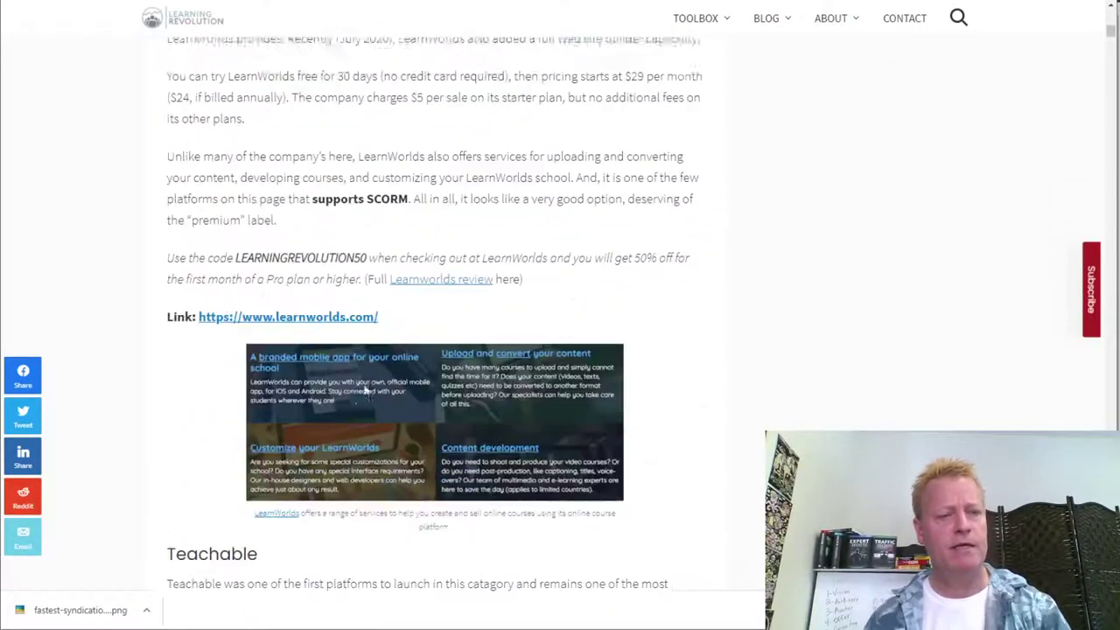
scroll(246, 213, down, 8)
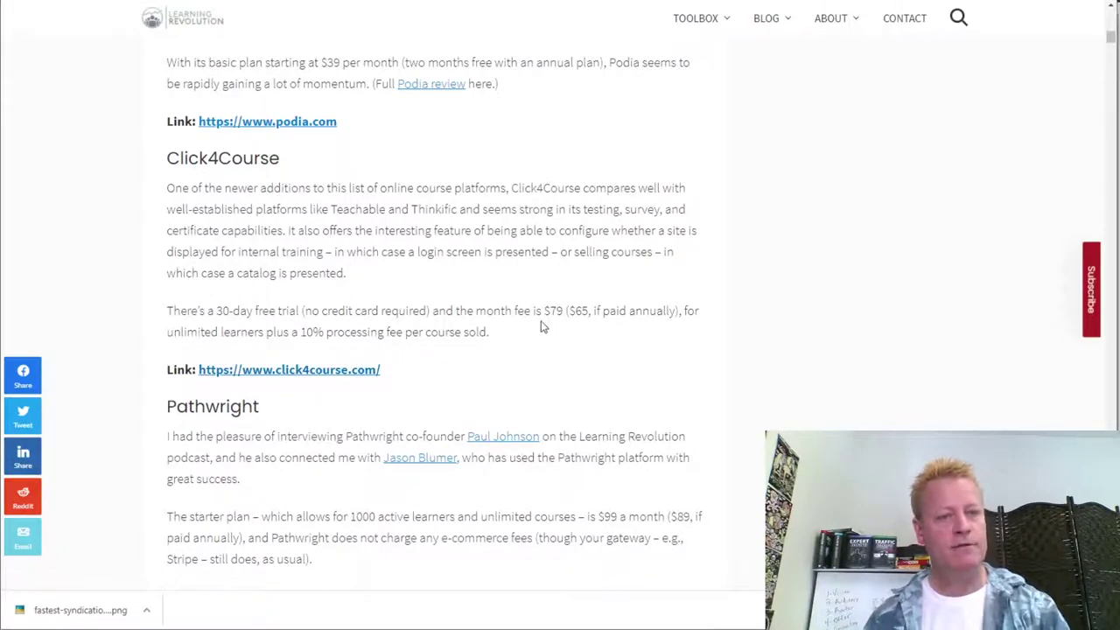
scroll(541, 320, down, 2)
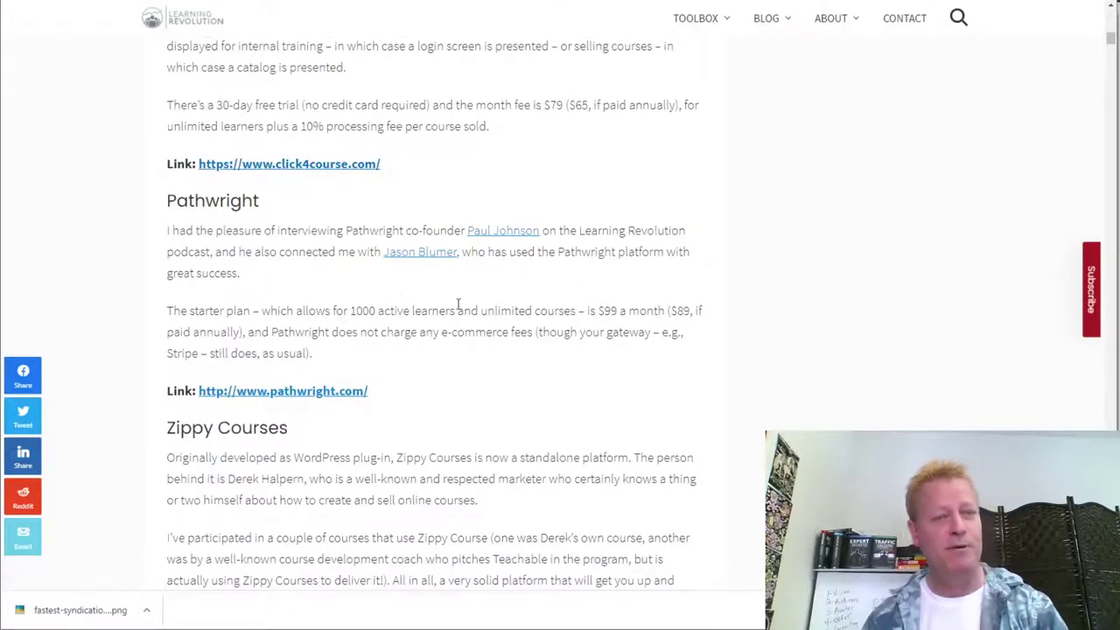
scroll(457, 306, down, 3)
scroll(496, 321, up, 4)
scroll(496, 320, up, 3)
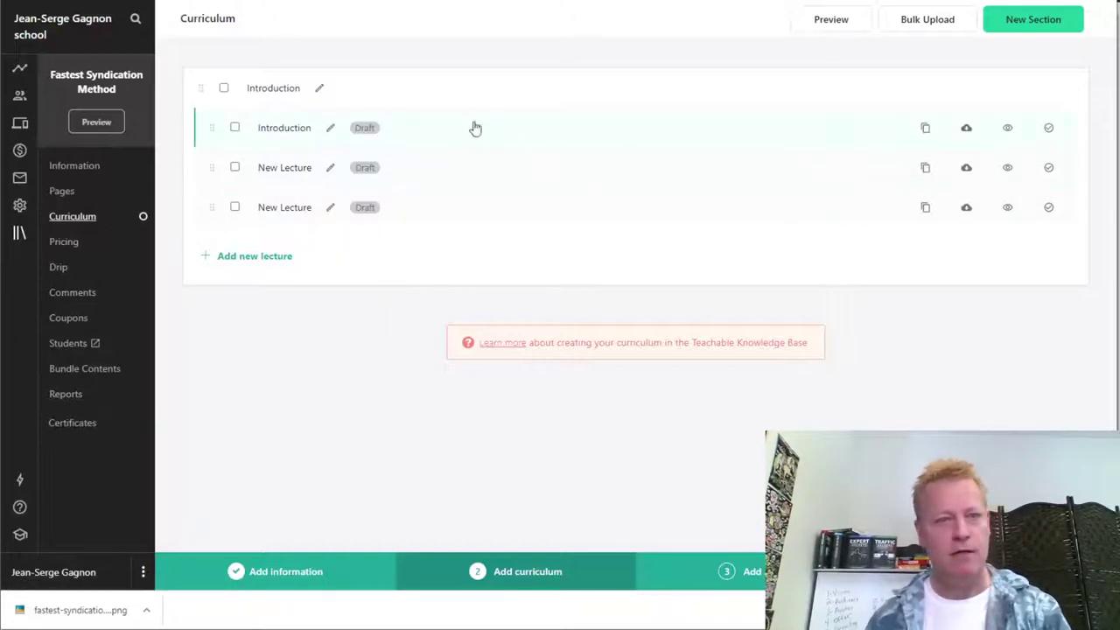
- Keep the section titled Introduction and add two more lectures to it
click(322, 90)
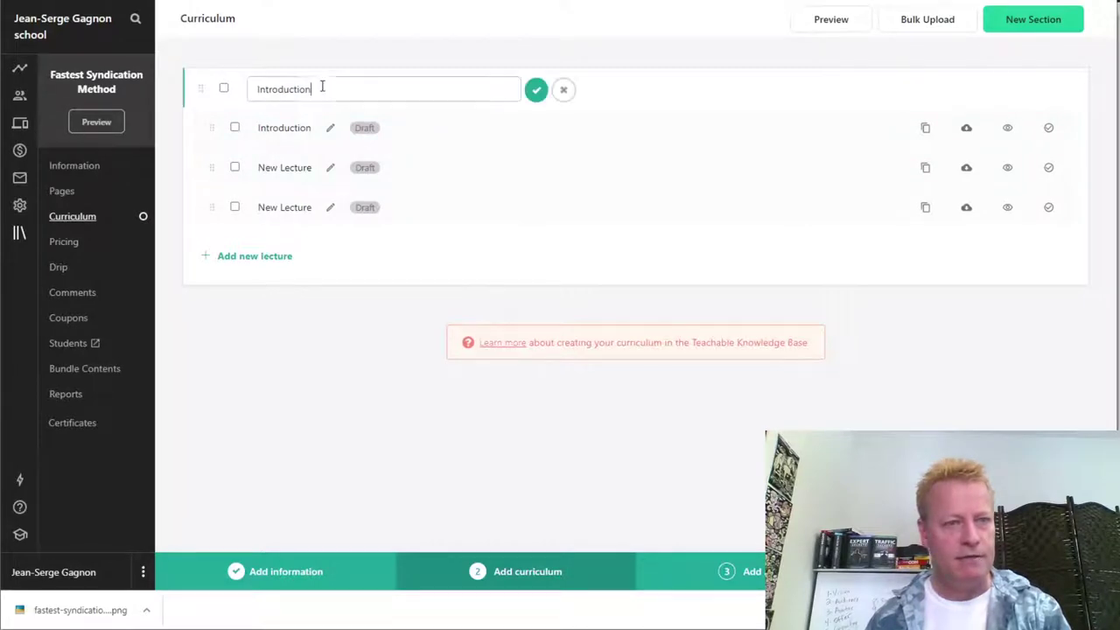
double_click(297, 90)
click(554, 91)
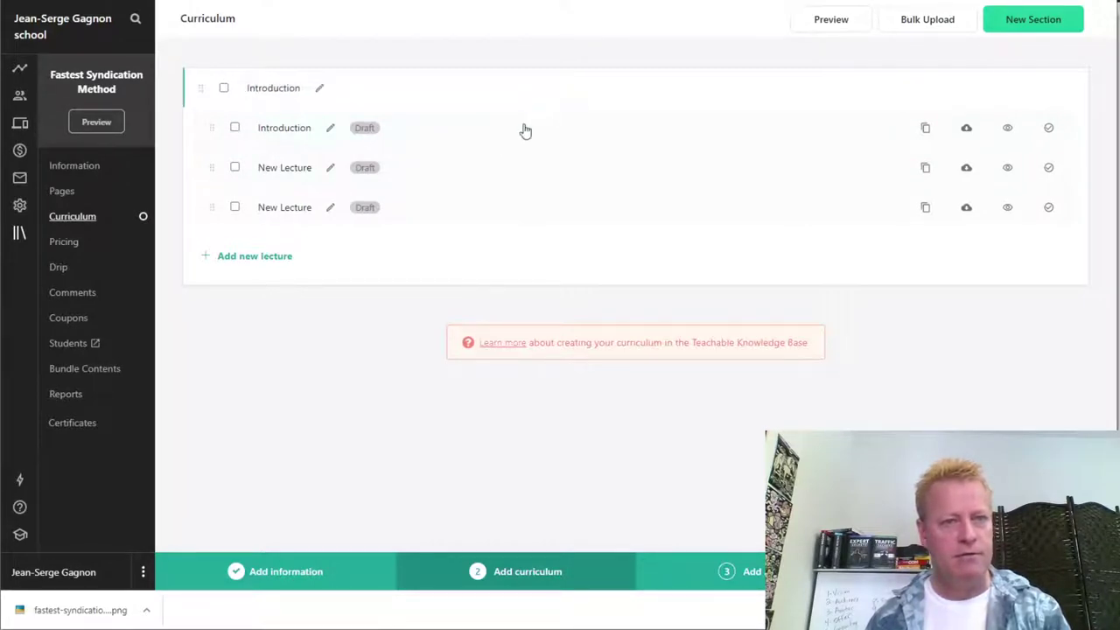
click(274, 263)
click(292, 298)
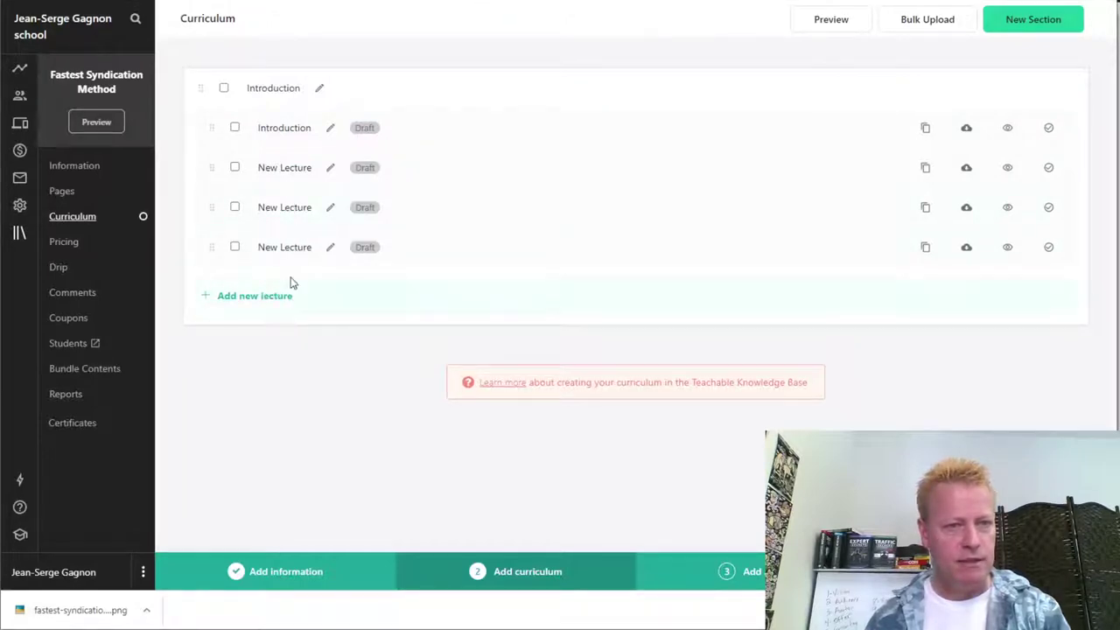
- Rename the first two lectures to 'Lecture 1' and 'Lecture 2'
click(331, 127)
drag(324, 128, 262, 142)
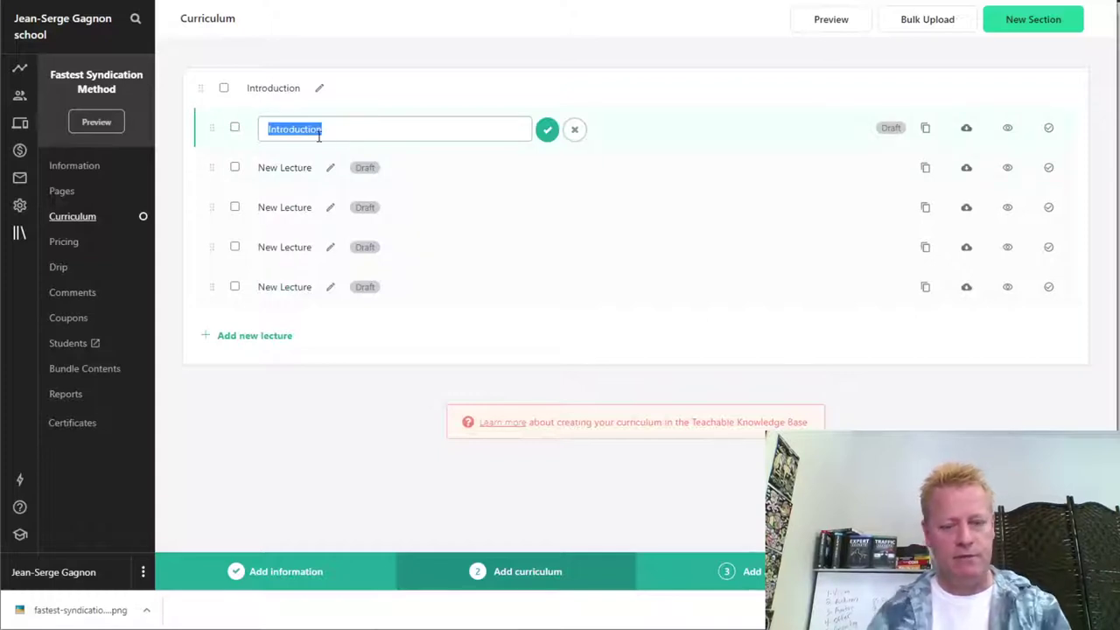
text(Lecture 1)
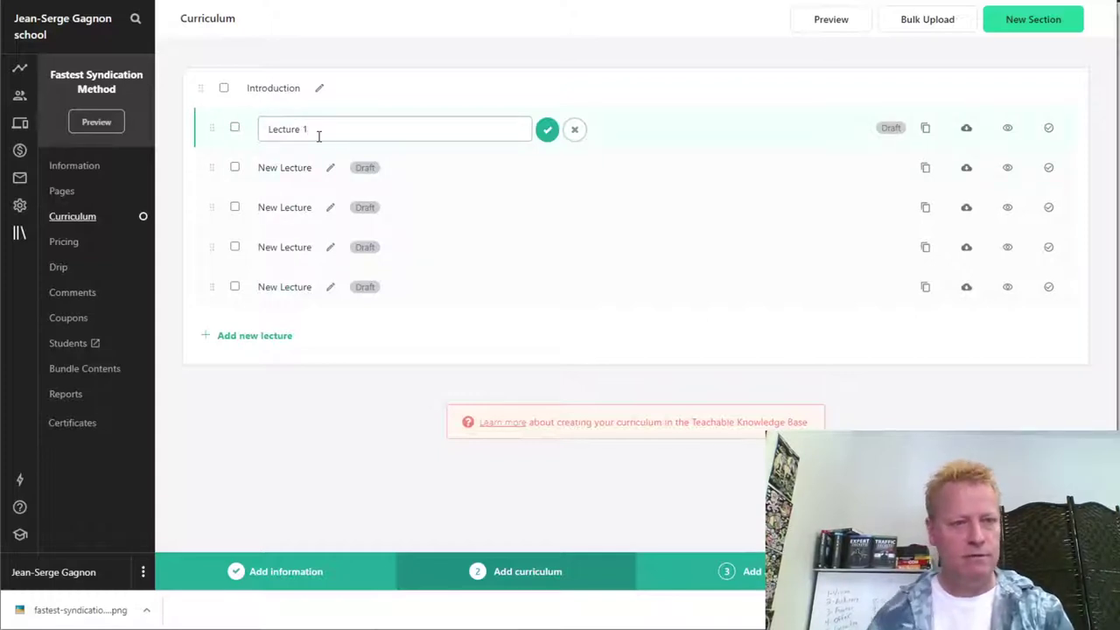
key(Return)
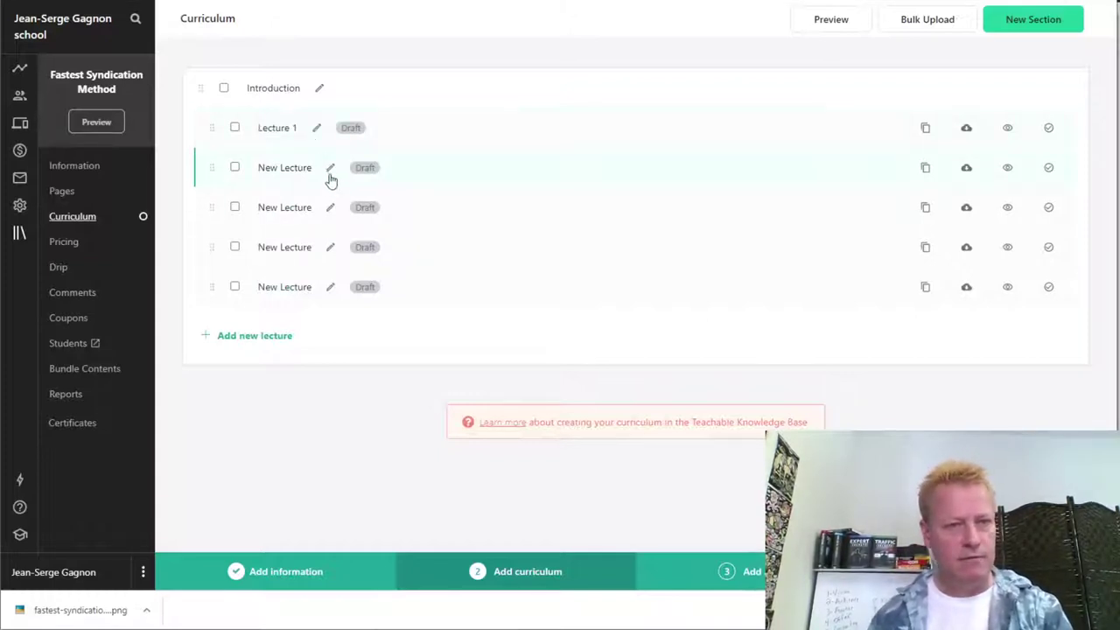
click(330, 167)
drag(330, 168, 259, 170)
text(Lecture 2)
key(Return)
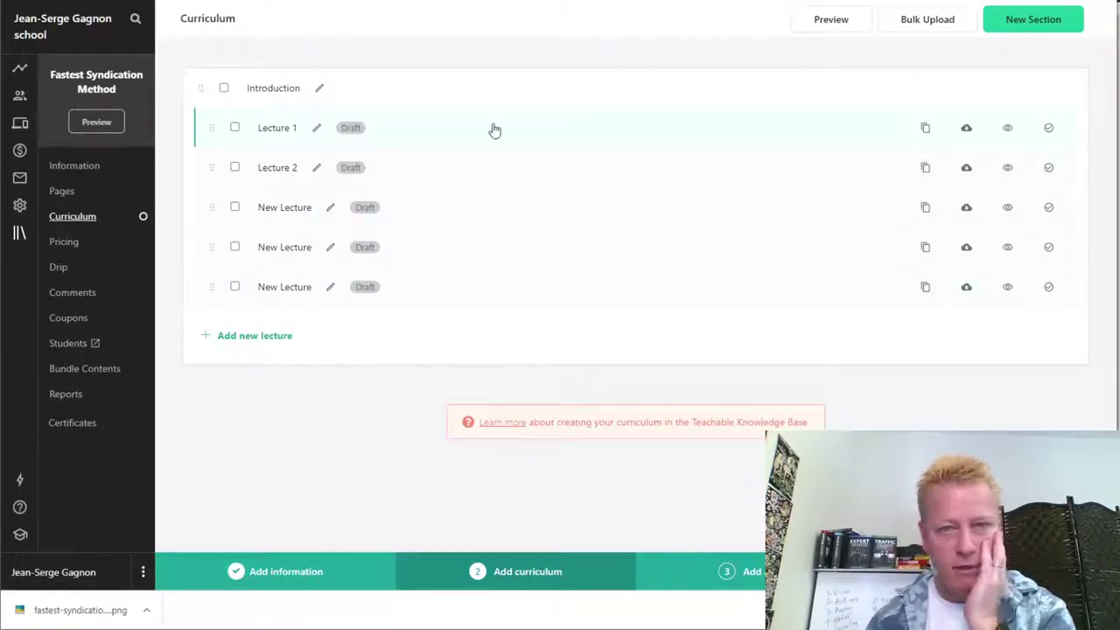
- Publish Lecture 1 and start adding a file to it
click(1049, 129)
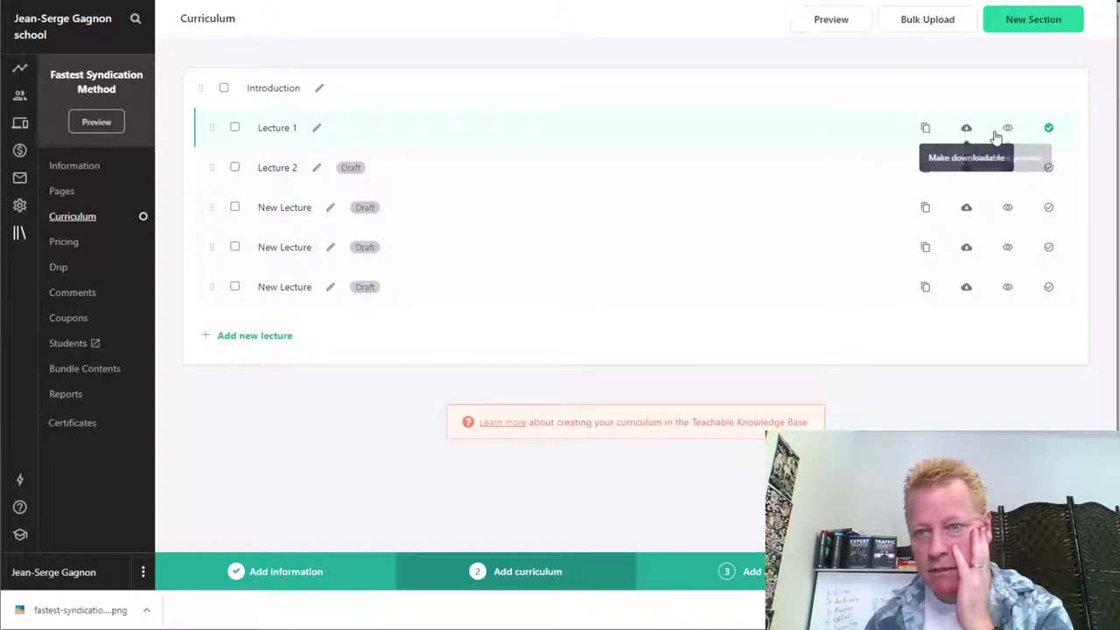
click(287, 142)
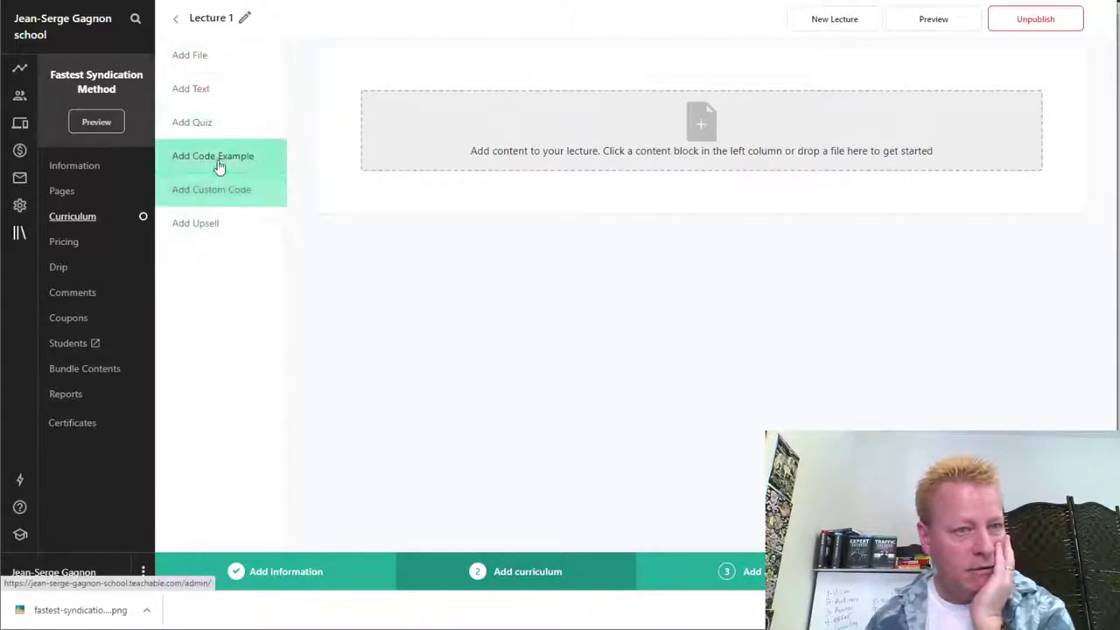
click(208, 63)
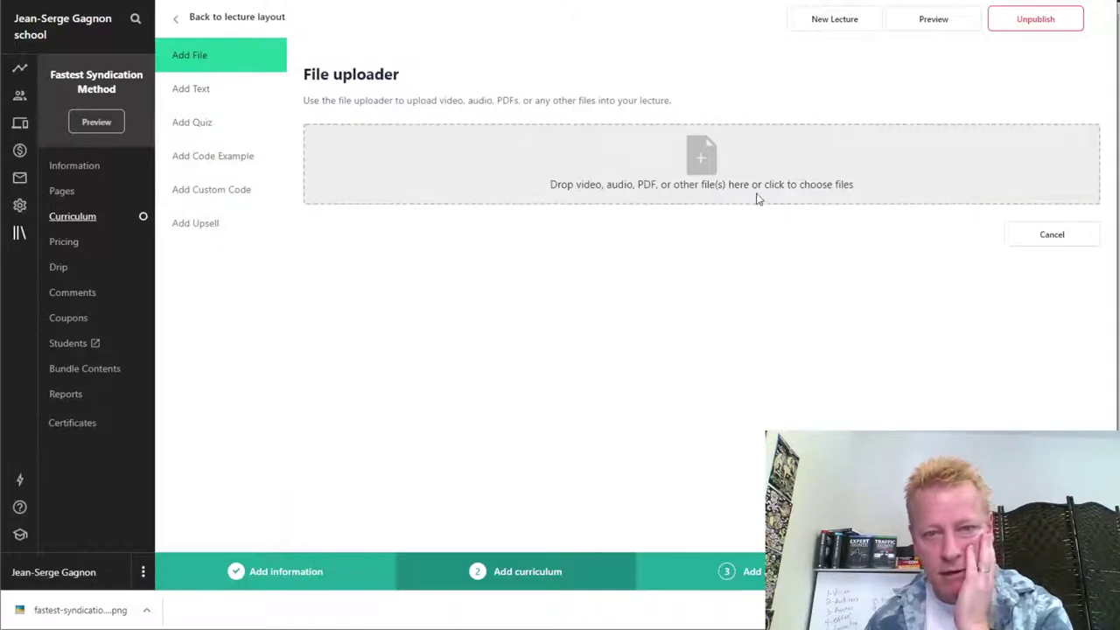
click(704, 160)
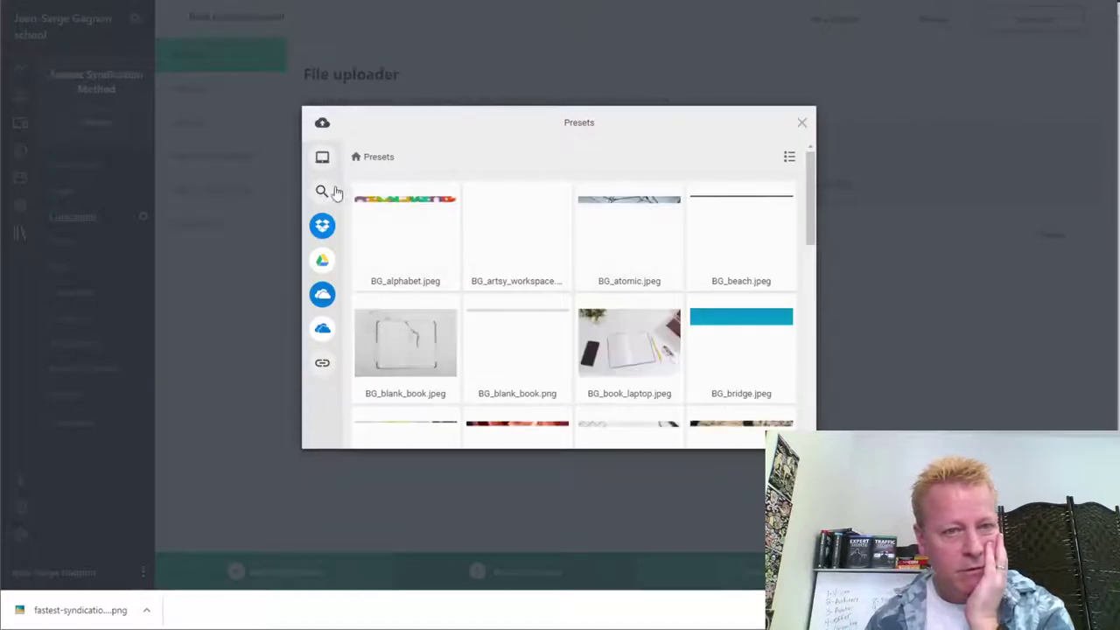
- Set the uploader to Link (URL) and copy the TikTok tip video's shareable YouTube link
mouse_move(325, 191)
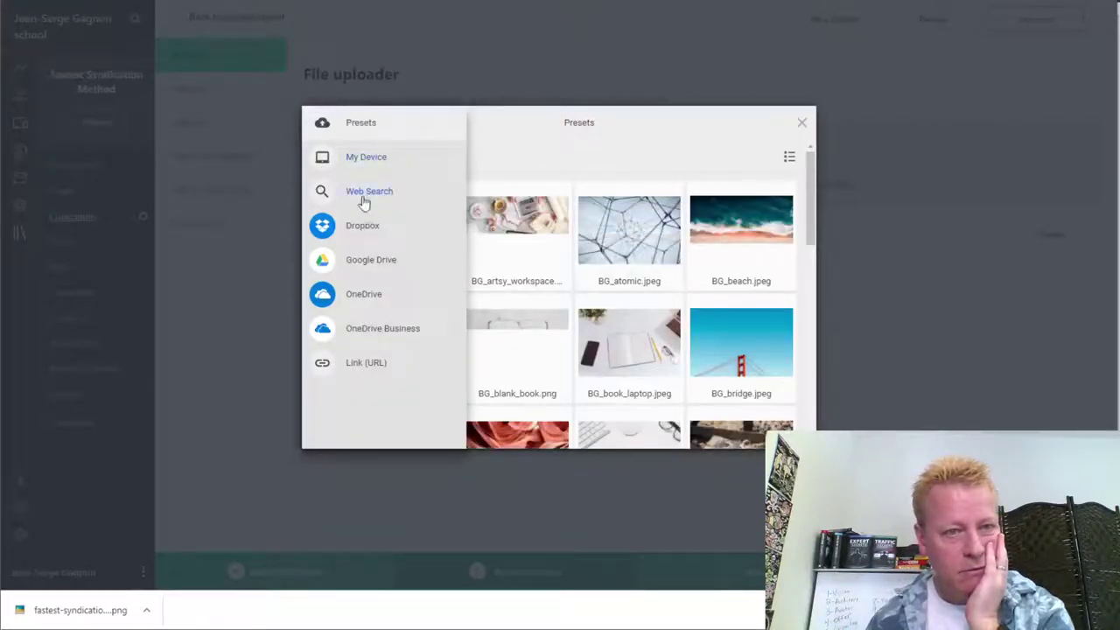
click(357, 367)
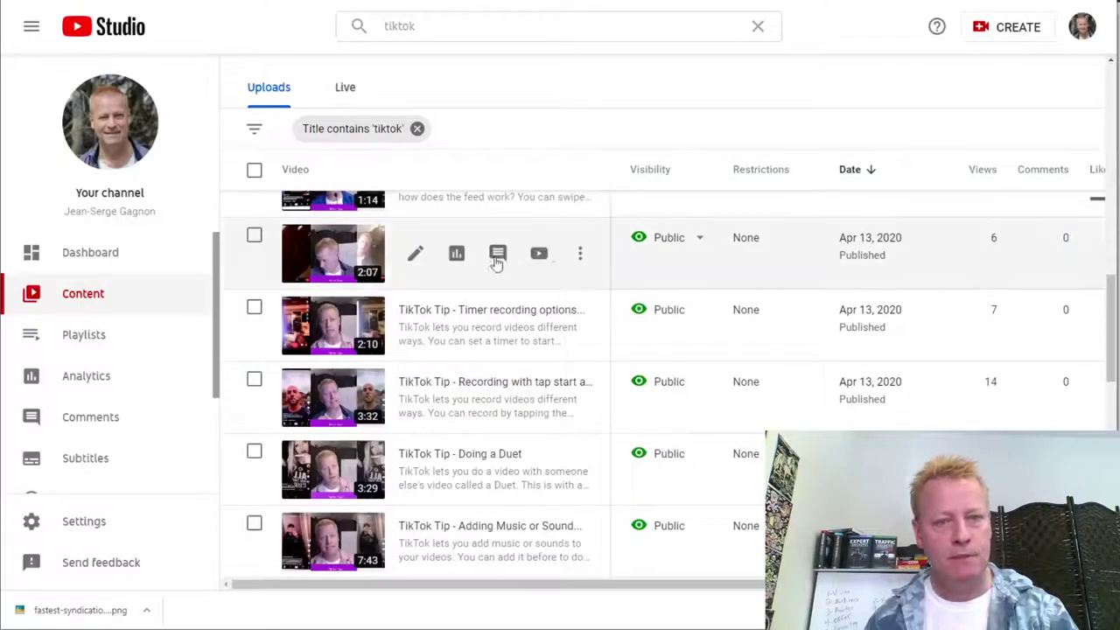
click(580, 254)
click(495, 284)
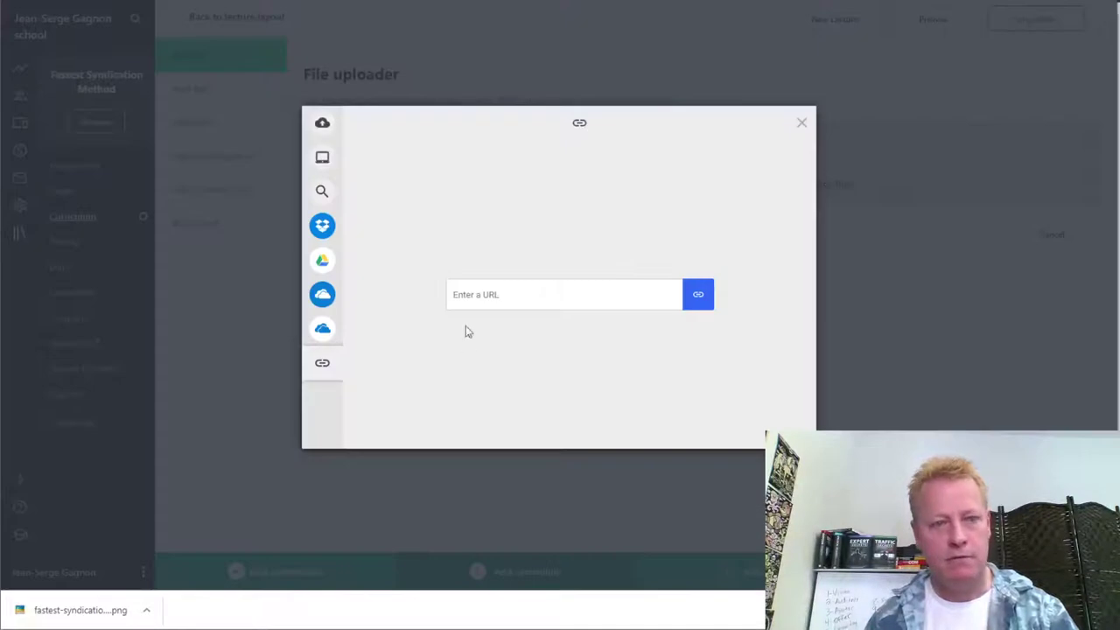
click(482, 295)
- Paste the TikTok video's youtu.be link into the uploader and upload it to Lecture 1
key(ctrl+v)
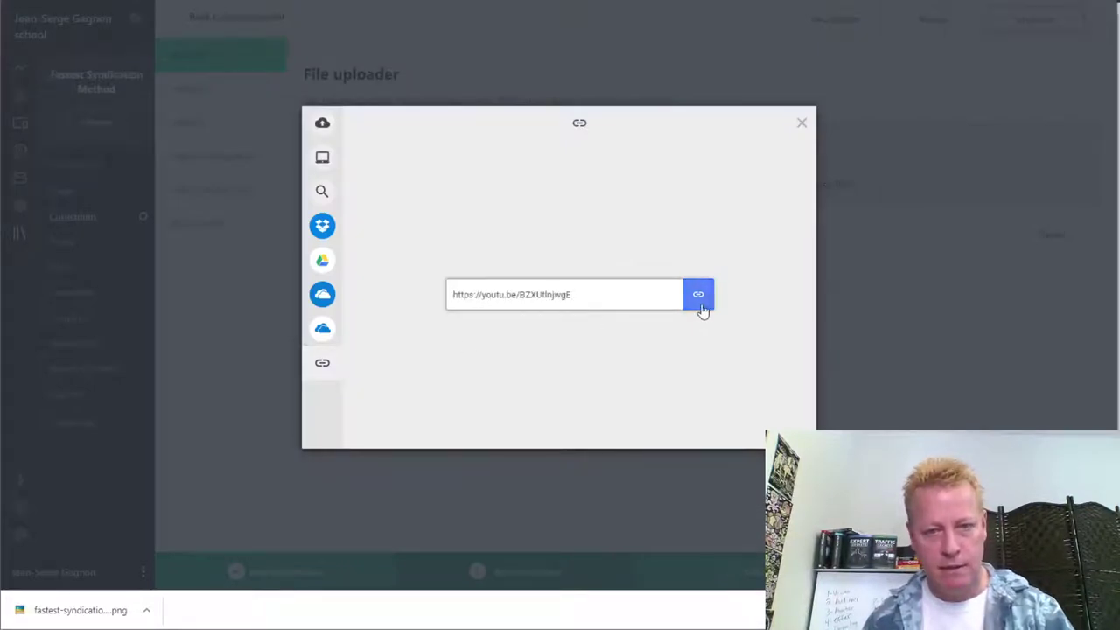
click(708, 294)
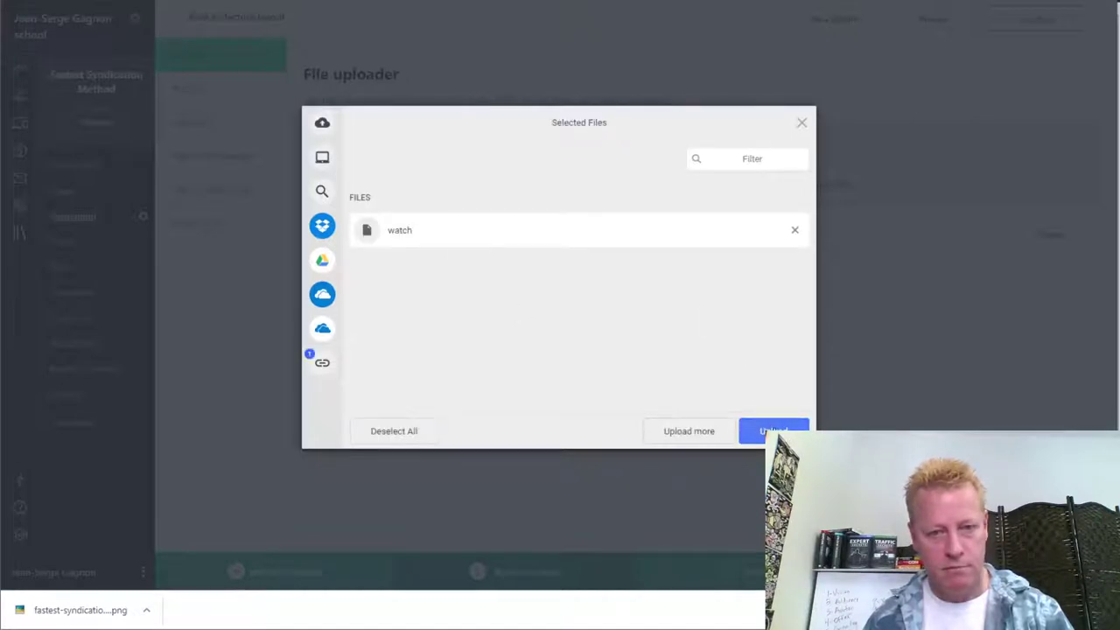
click(769, 430)
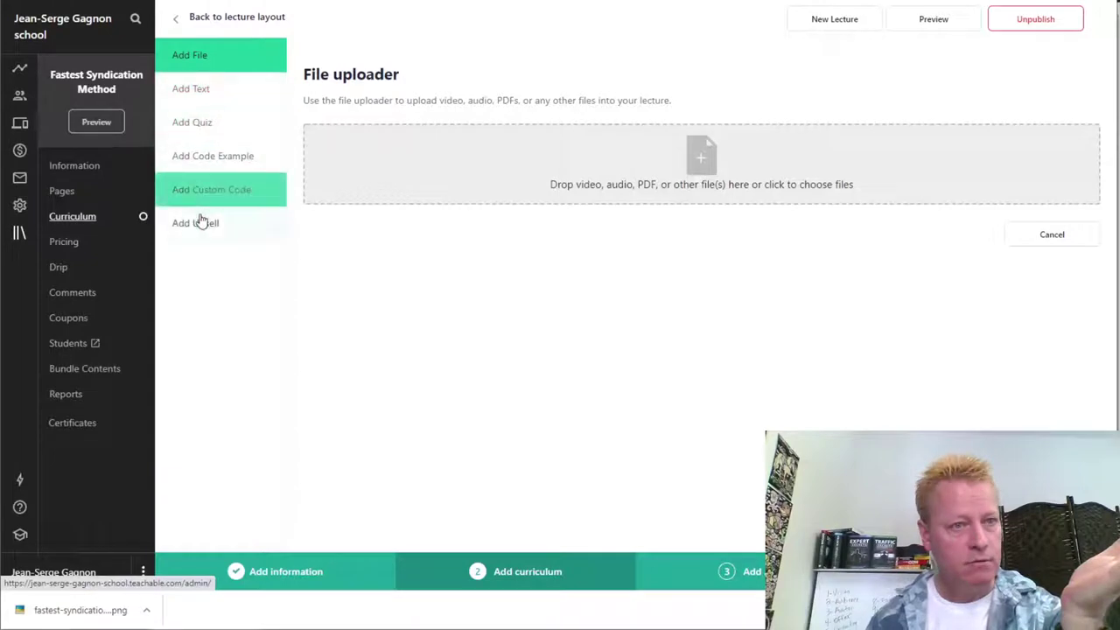
- Add a text block reading 'This is the lesson 1' and switch comments on
click(215, 88)
text(This is the lesson 2)
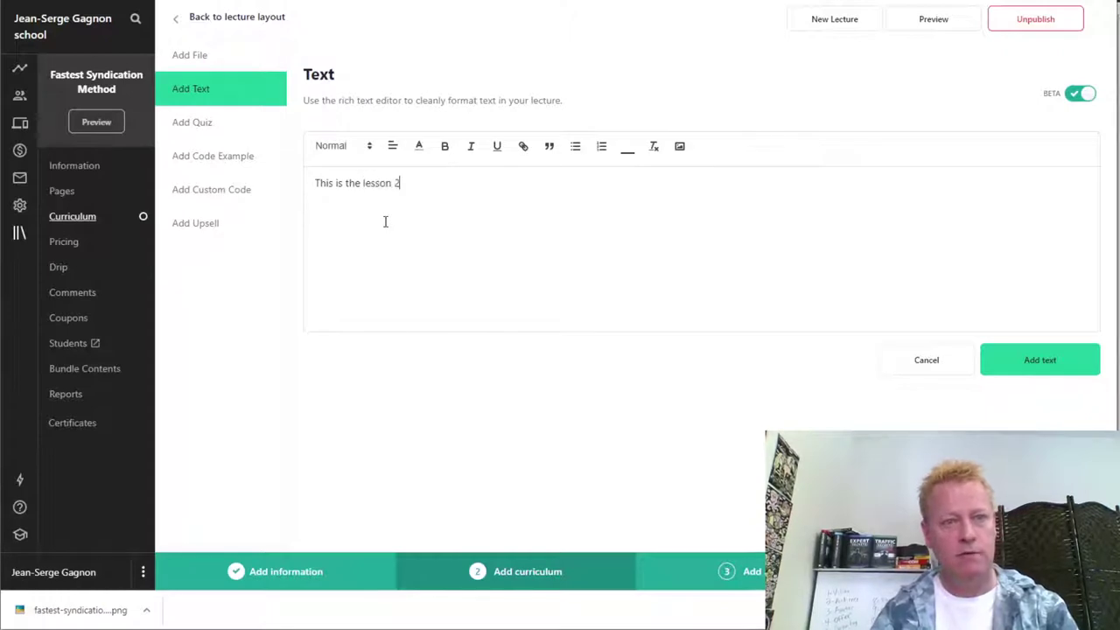
key(BackSpace)
text(1)
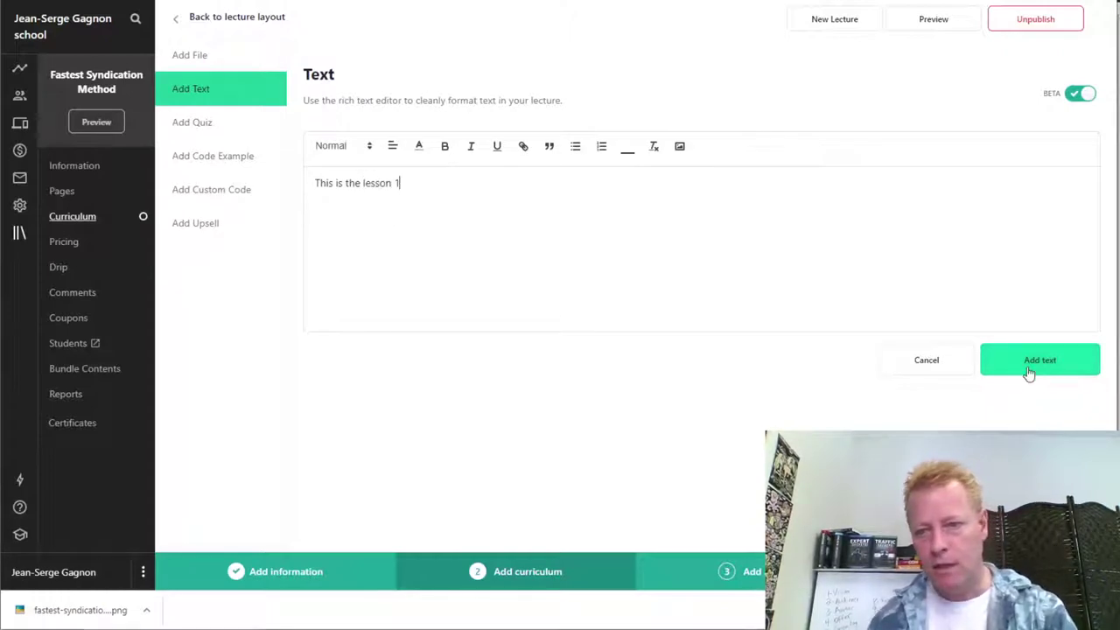
click(1026, 373)
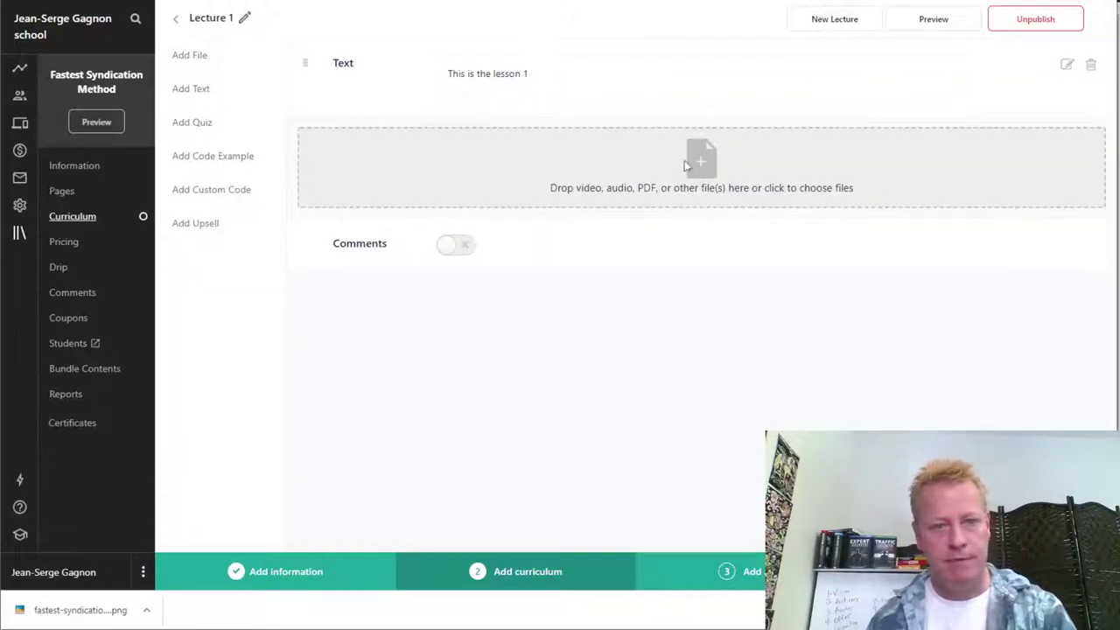
click(450, 245)
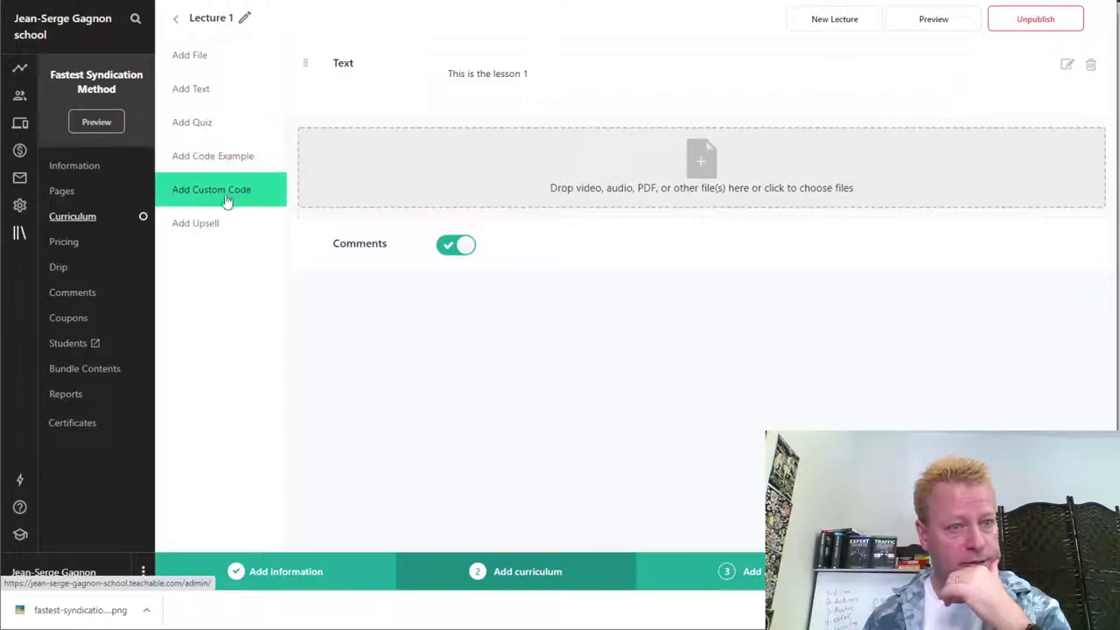
- Start a quiz on Lecture 1 and enter the question 'What is your age?'
click(226, 123)
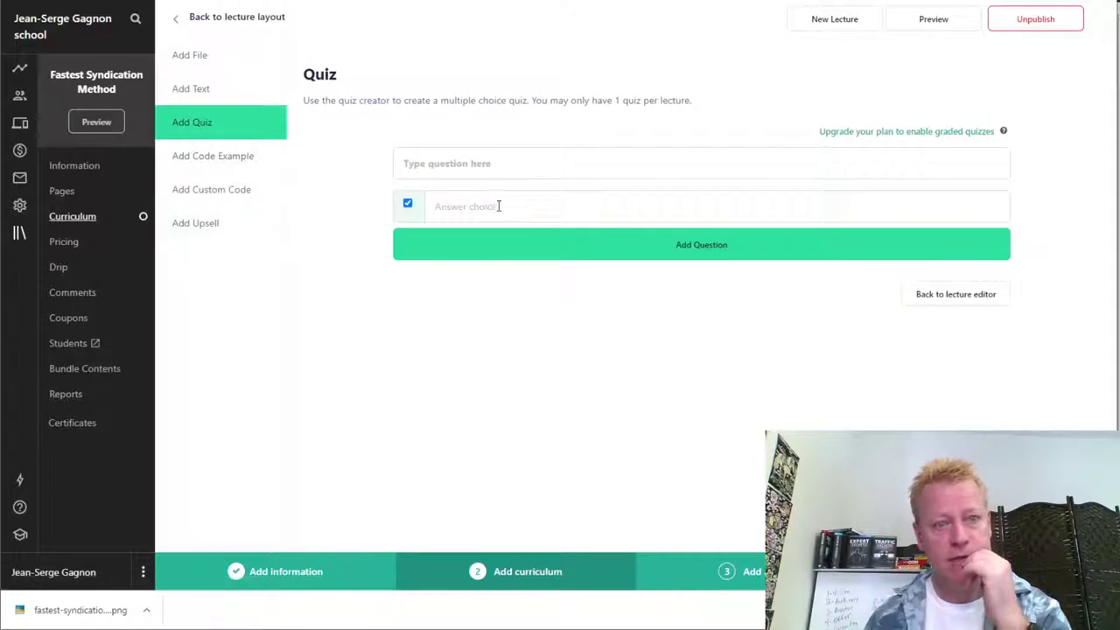
click(485, 161)
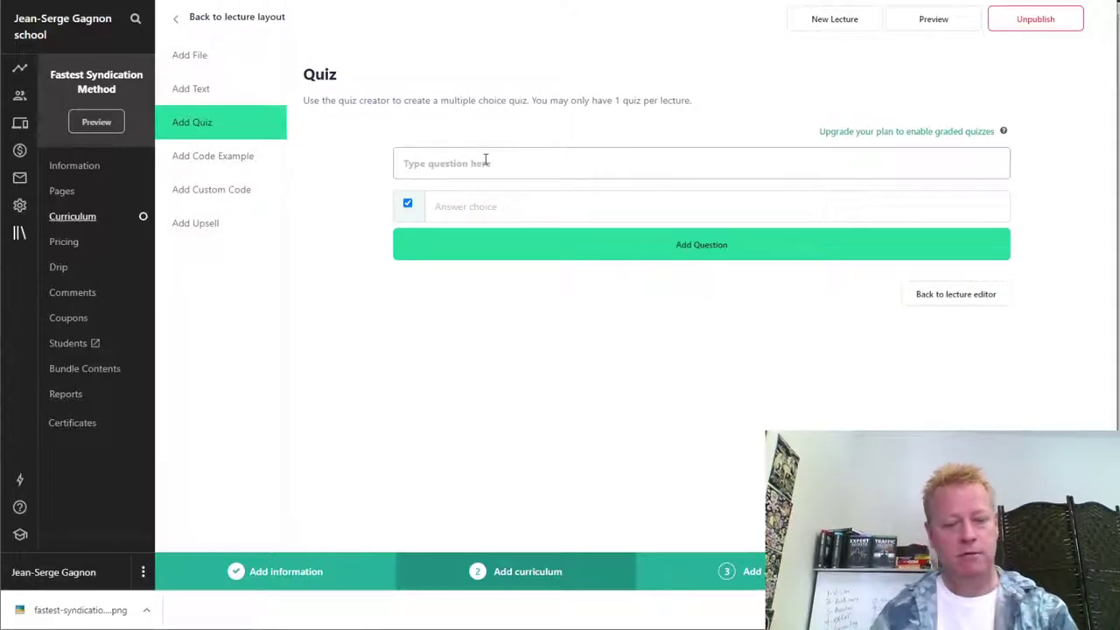
text(Wha)
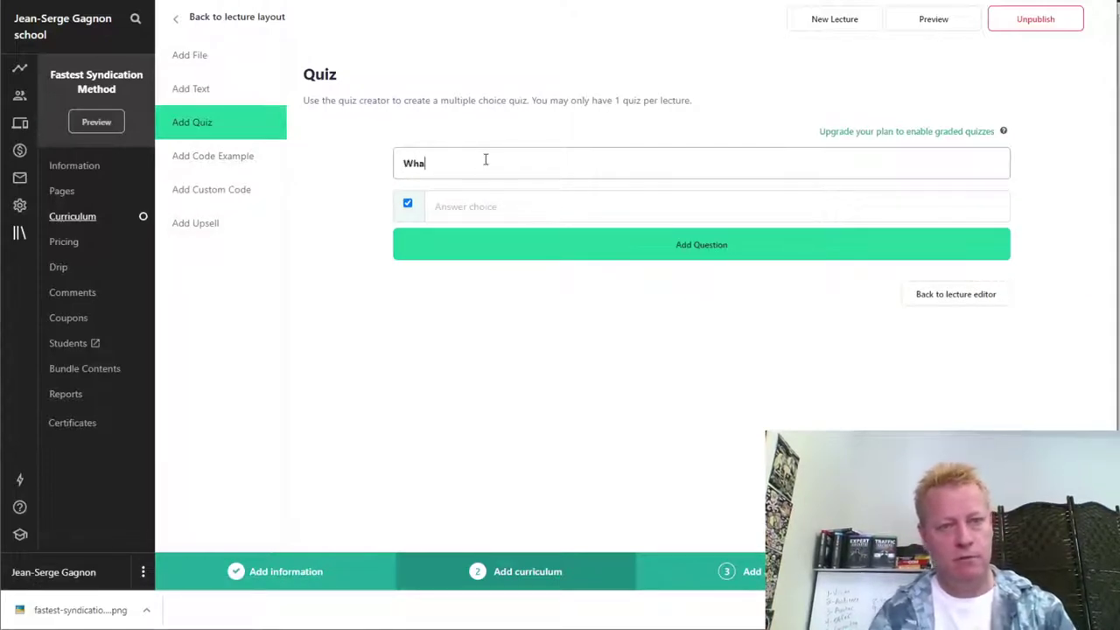
text(t is your favo)
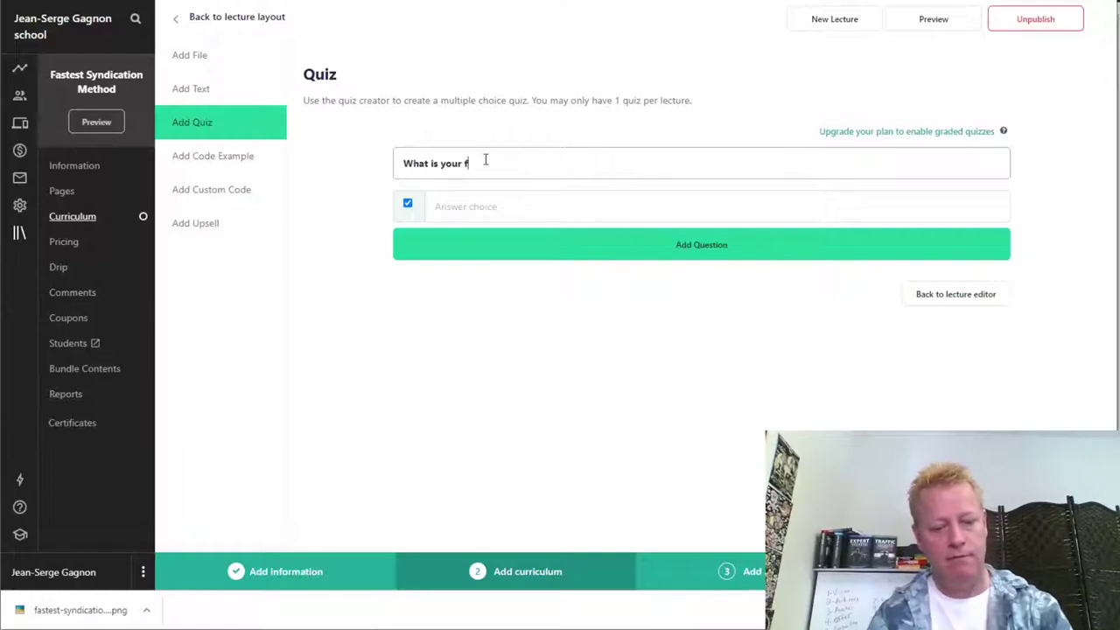
key(BackSpace)
key(BackSpace)
key(BackSpace)
key(BackSpace)
key(BackSpace)
key(BackSpace)
key(BackSpace)
key(BackSpace)
key(BackSpace)
key(BackSpace)
key(BackSpace)
key(BackSpace)
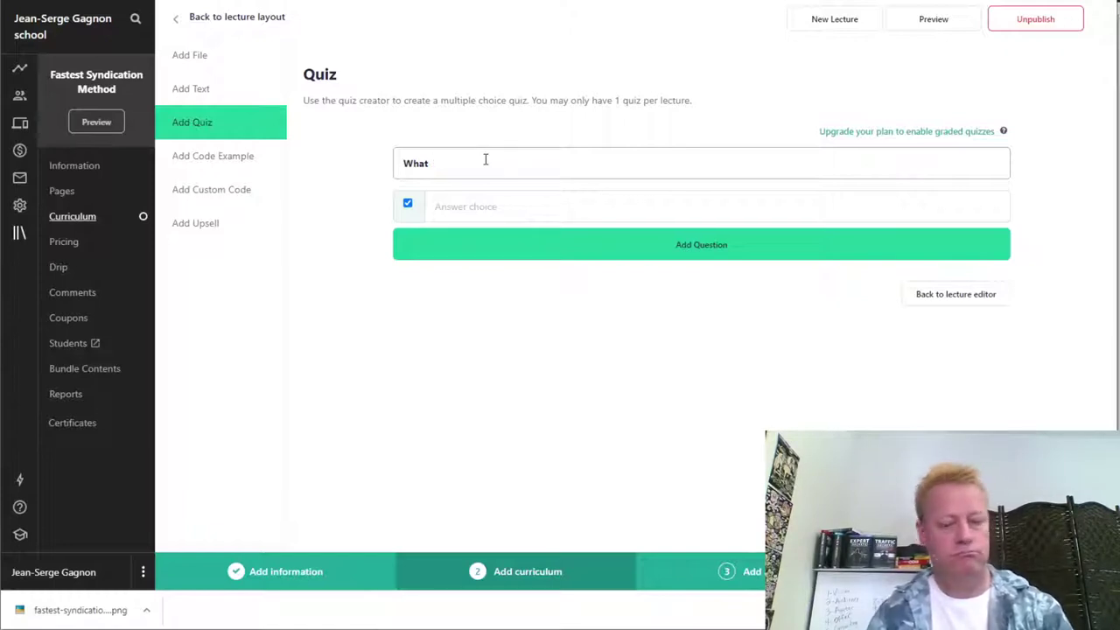
text(is your a)
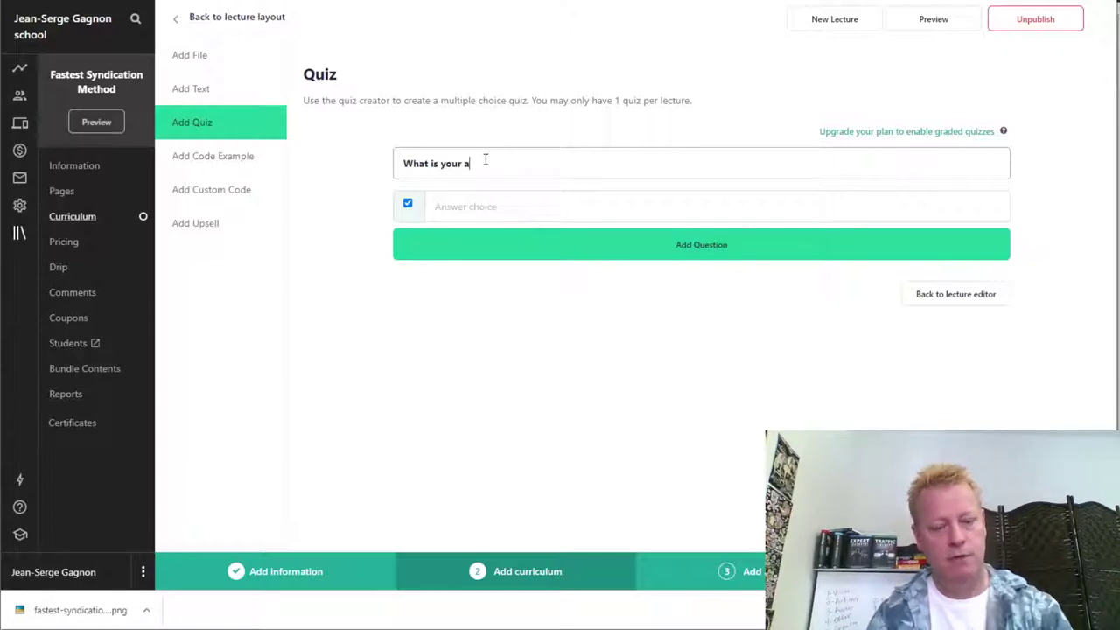
- Enter answers too young, too old and not old enough, then save the question
click(454, 205)
text(less)
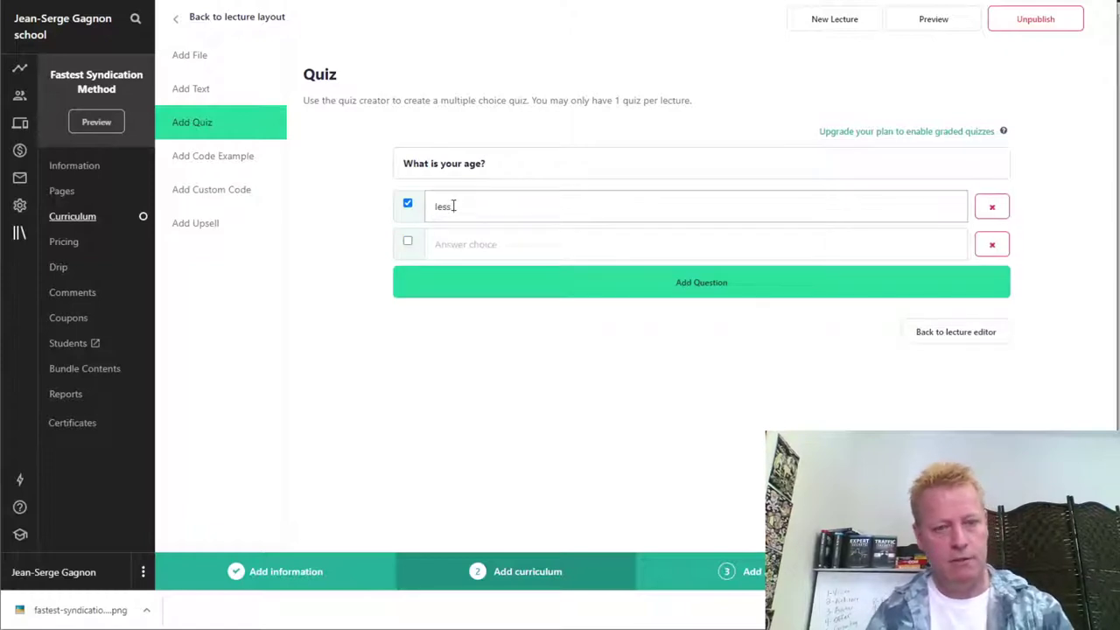
key(BackSpace)
key(BackSpace)
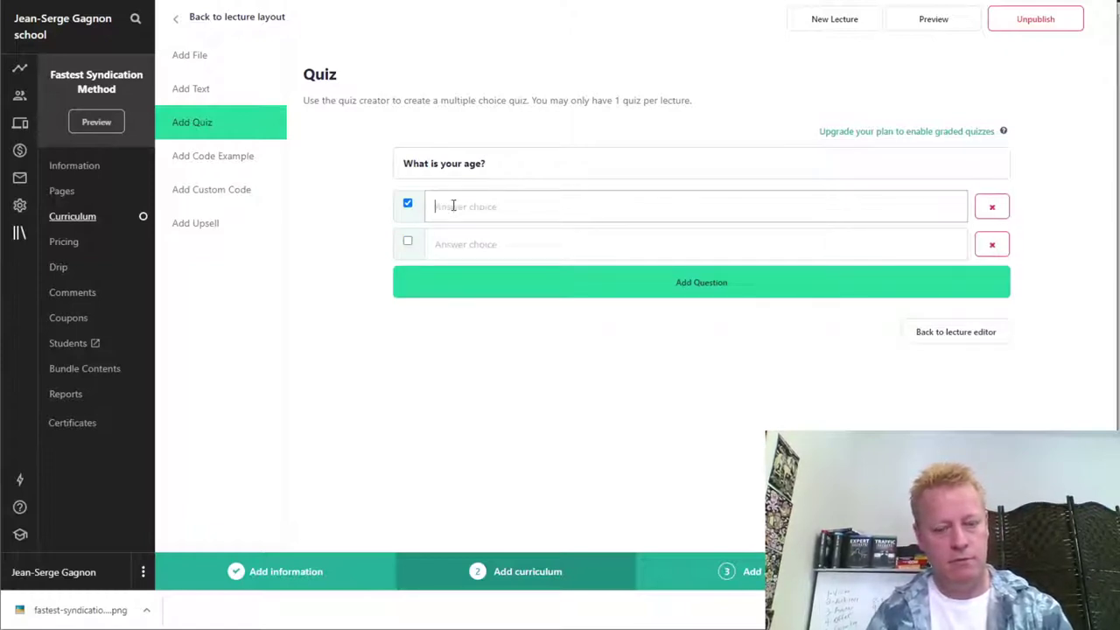
text(too you)
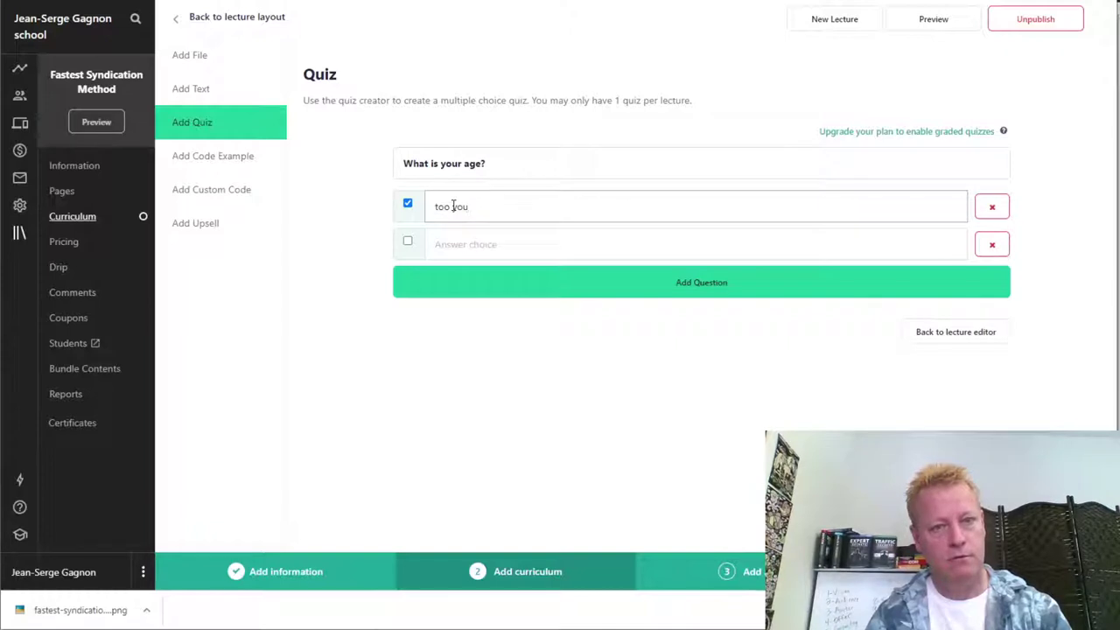
text(ng)
click(446, 243)
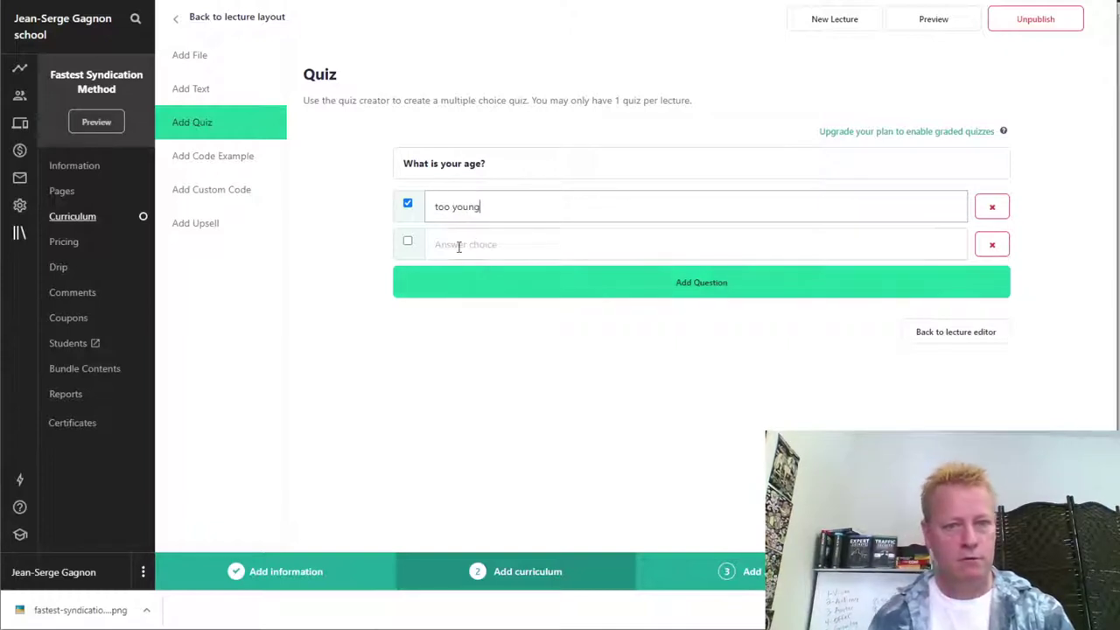
text(too old)
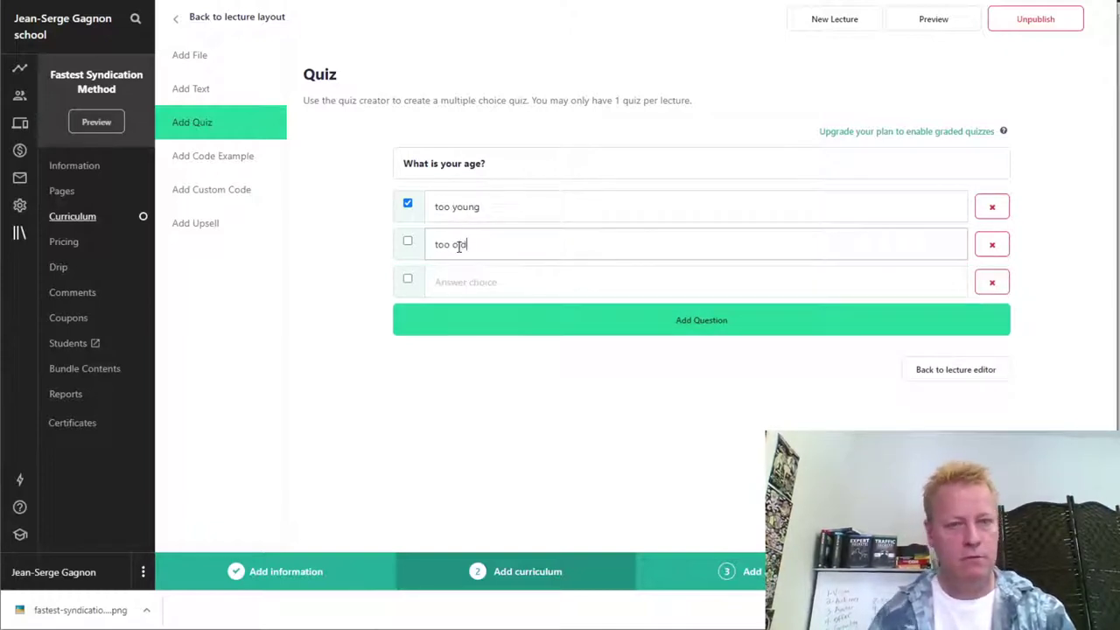
click(476, 280)
text(no)
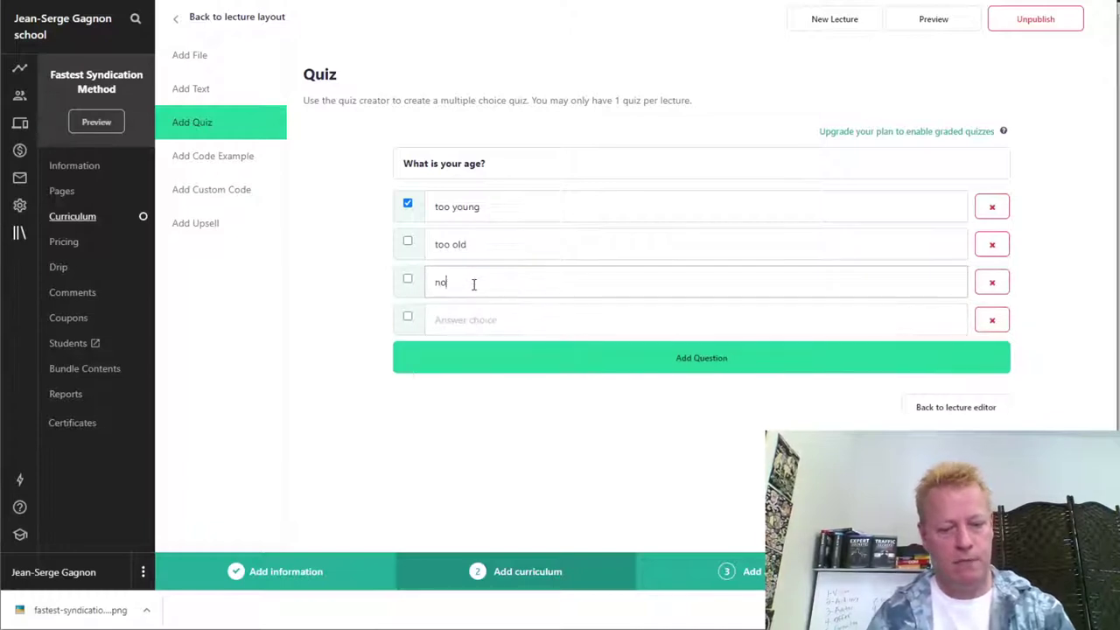
text(t old enough)
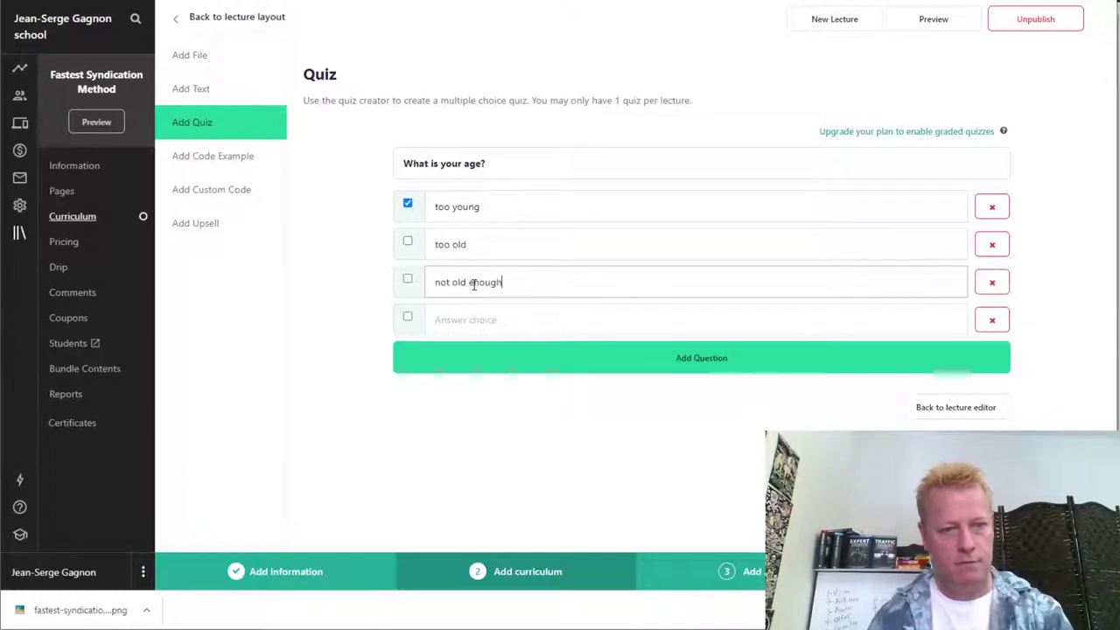
click(704, 360)
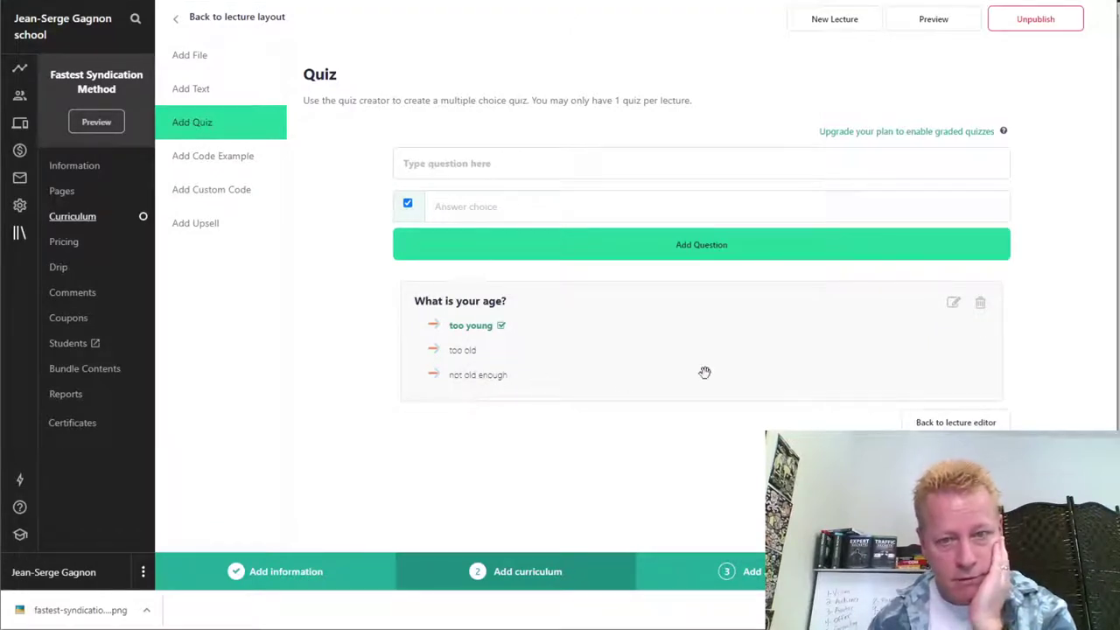
- Add a code example with lines html, hello, how = "you are great" and print $how;
click(227, 163)
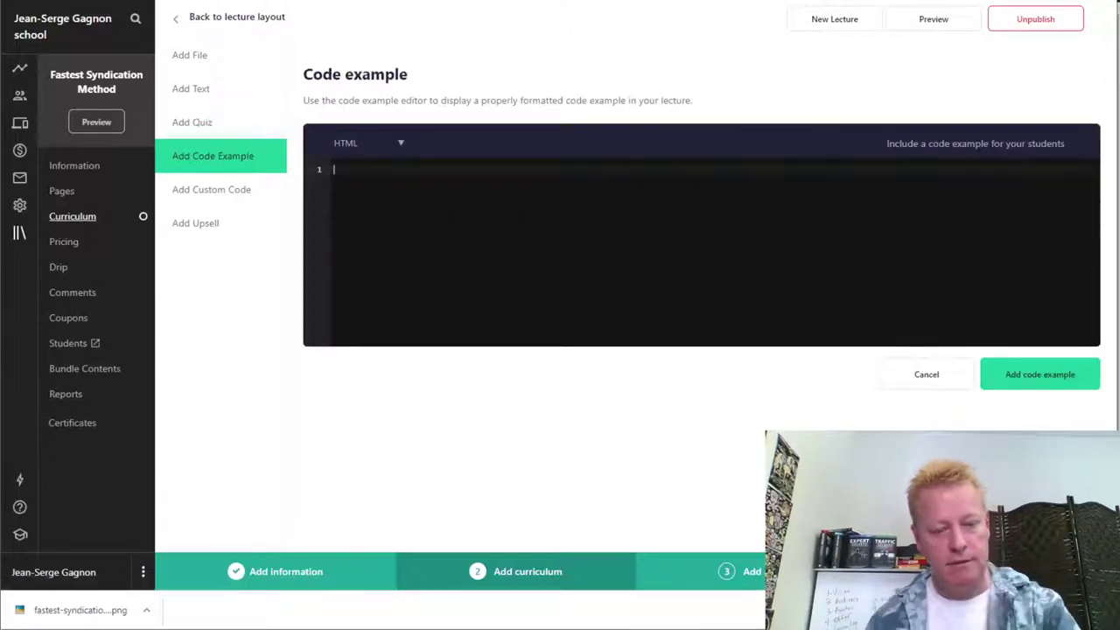
text(html)
key(Return)
key(Return)
text(hello)
key(Return)
text(how = "you are g)
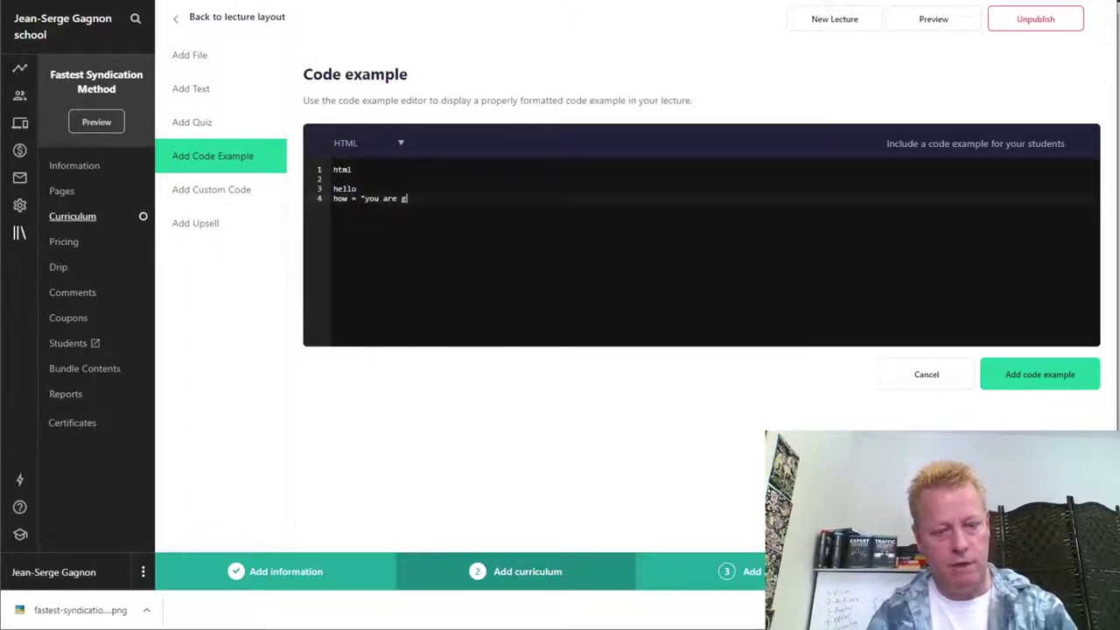
text(reat")
key(Return)
key(Return)
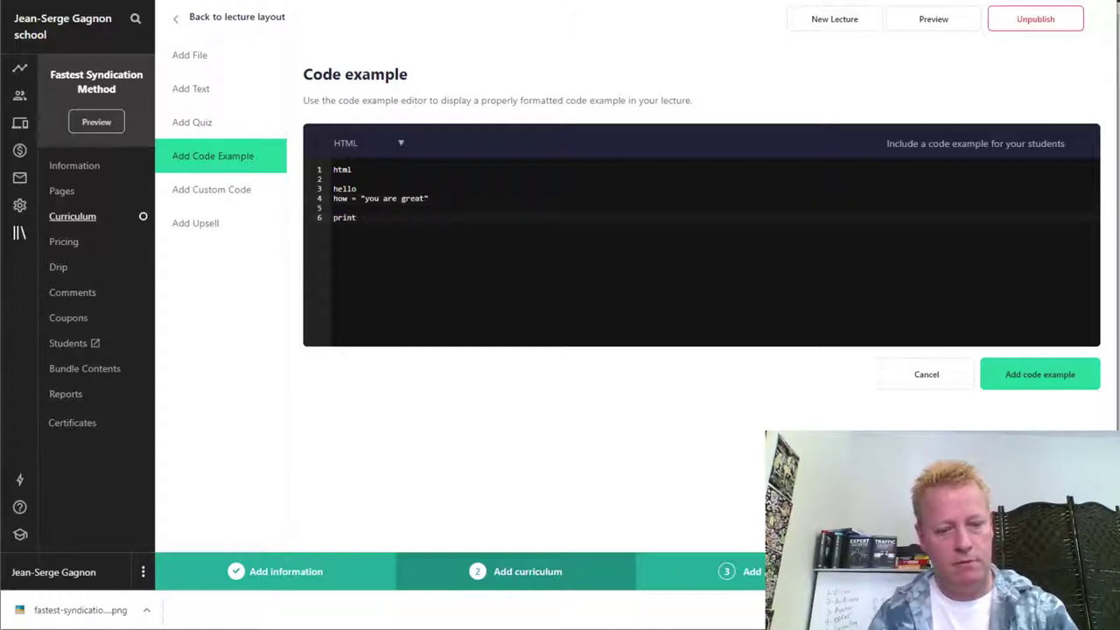
text(print $how;)
- Fix the code: add the $ sign, delete the html and hello lines, remove the stray h
click(334, 207)
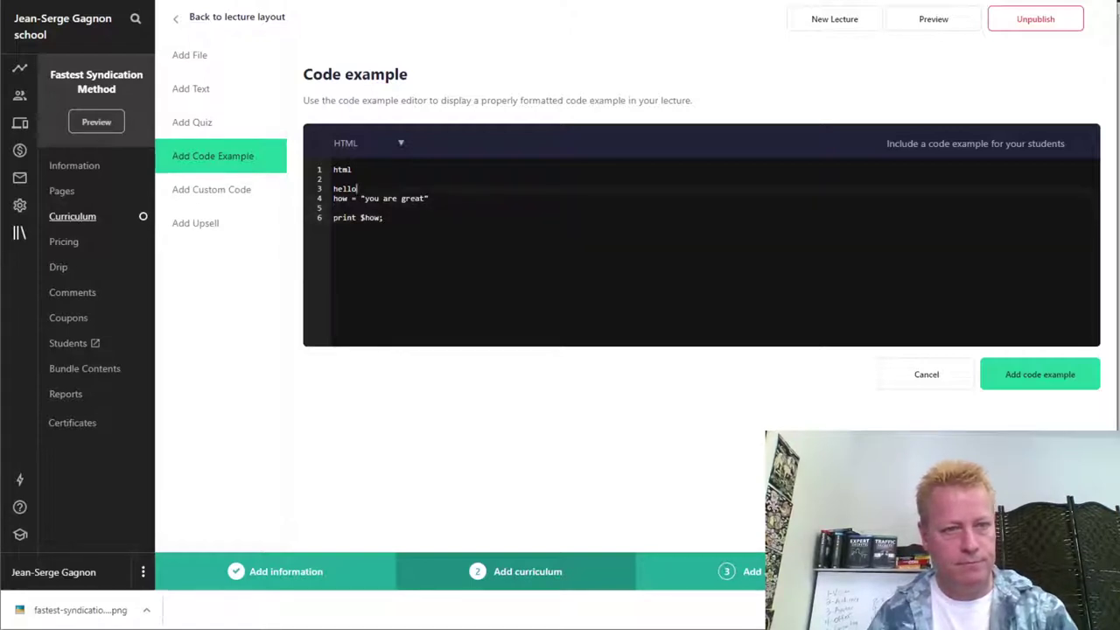
click(333, 198)
text($)
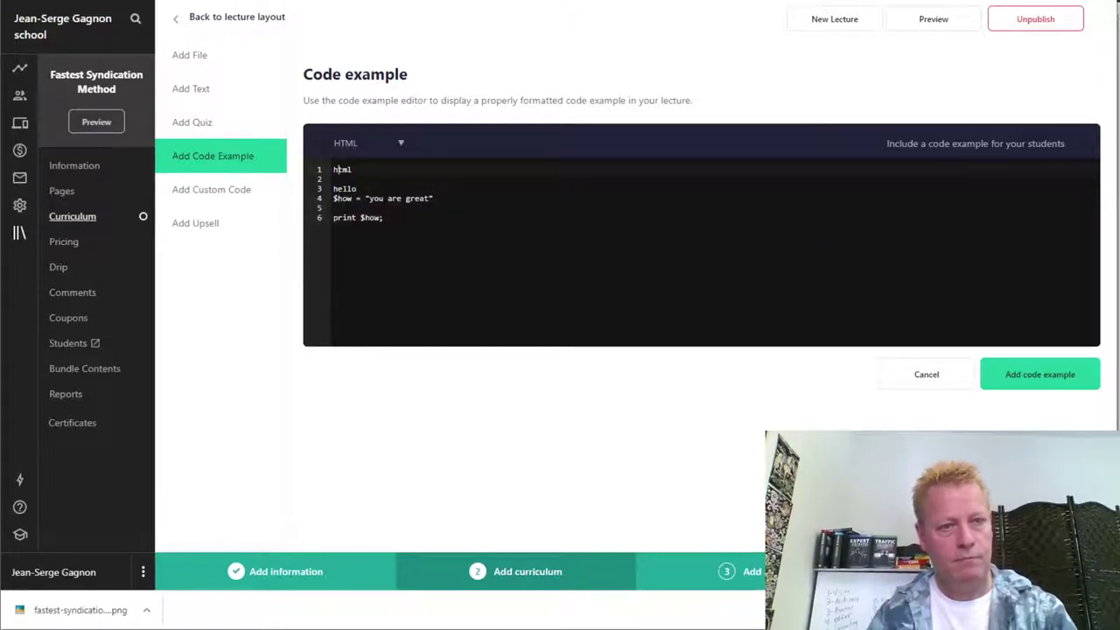
click(333, 169)
key(shift+Down)
key(shift+Down)
key(shift+Down)
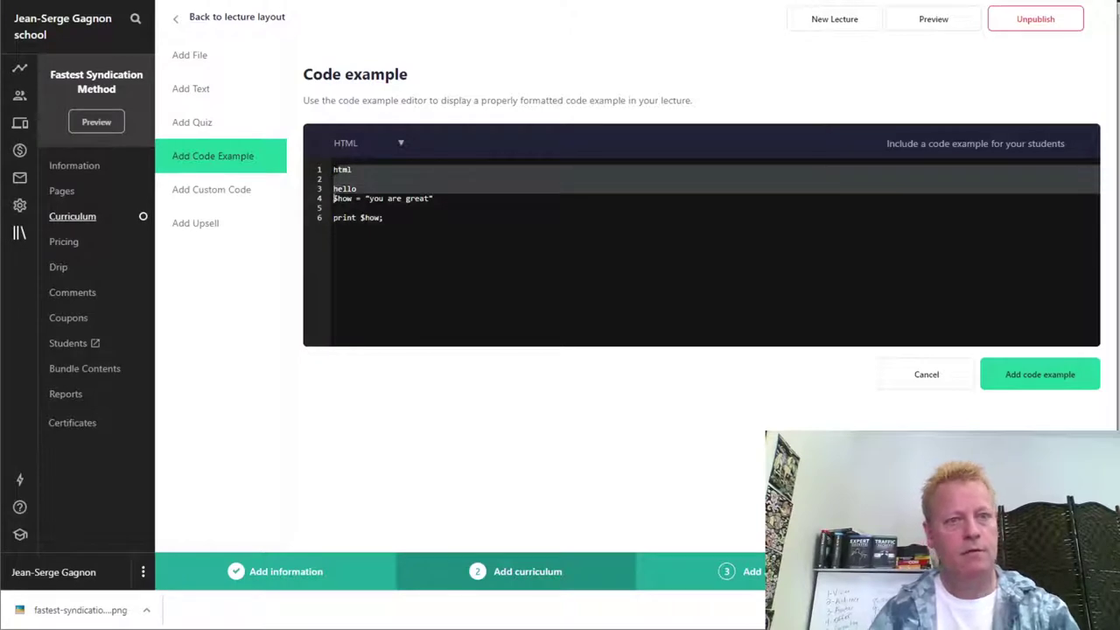
key(BackSpace)
click(1040, 377)
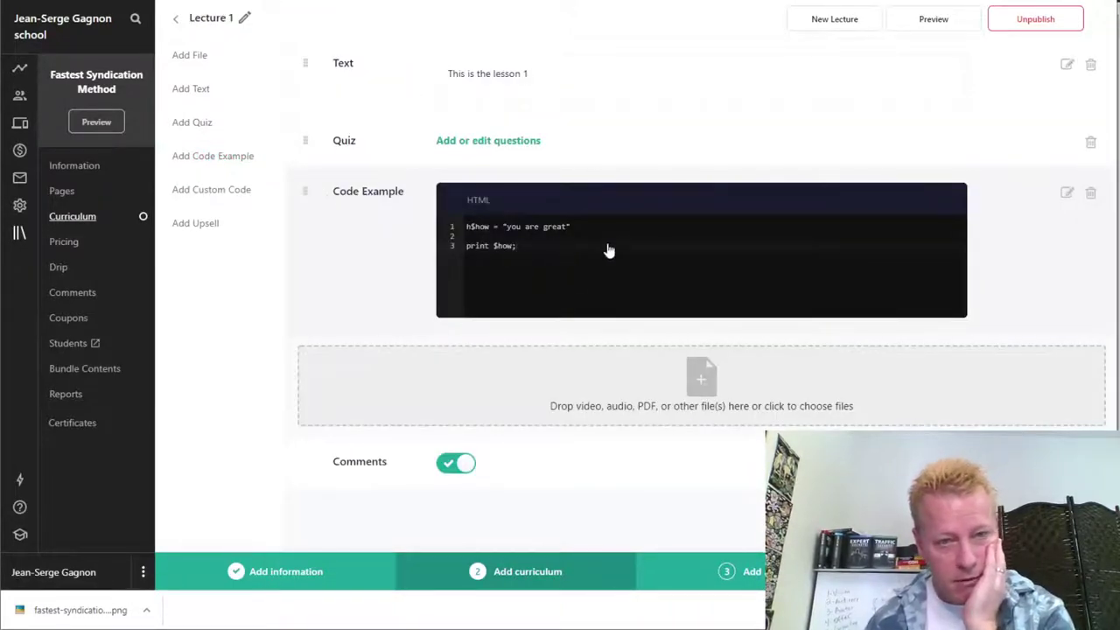
click(484, 238)
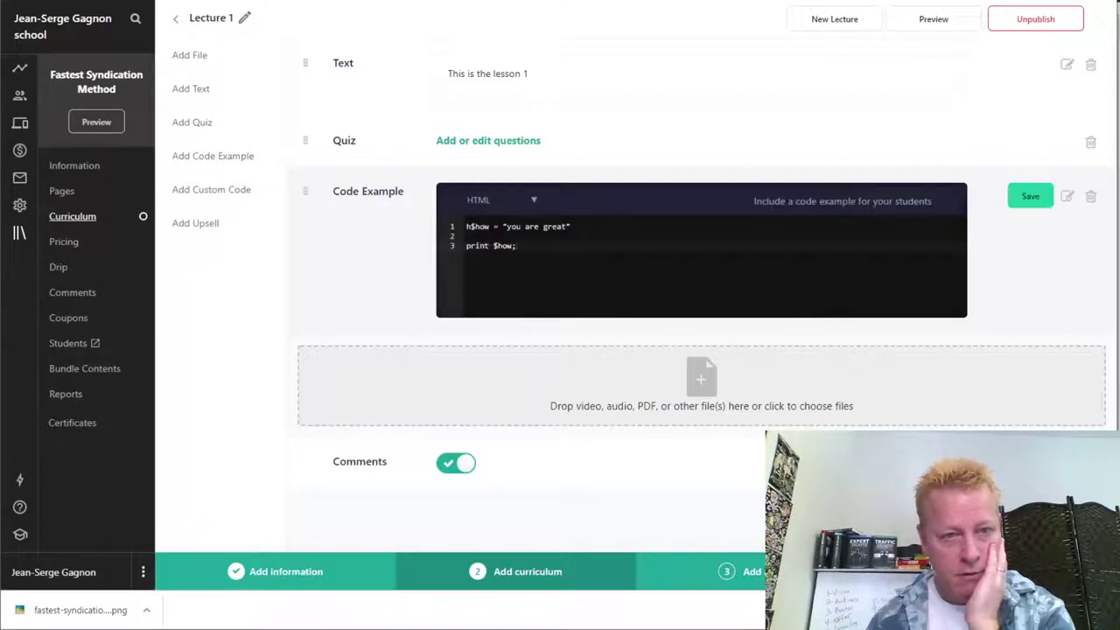
key(BackSpace)
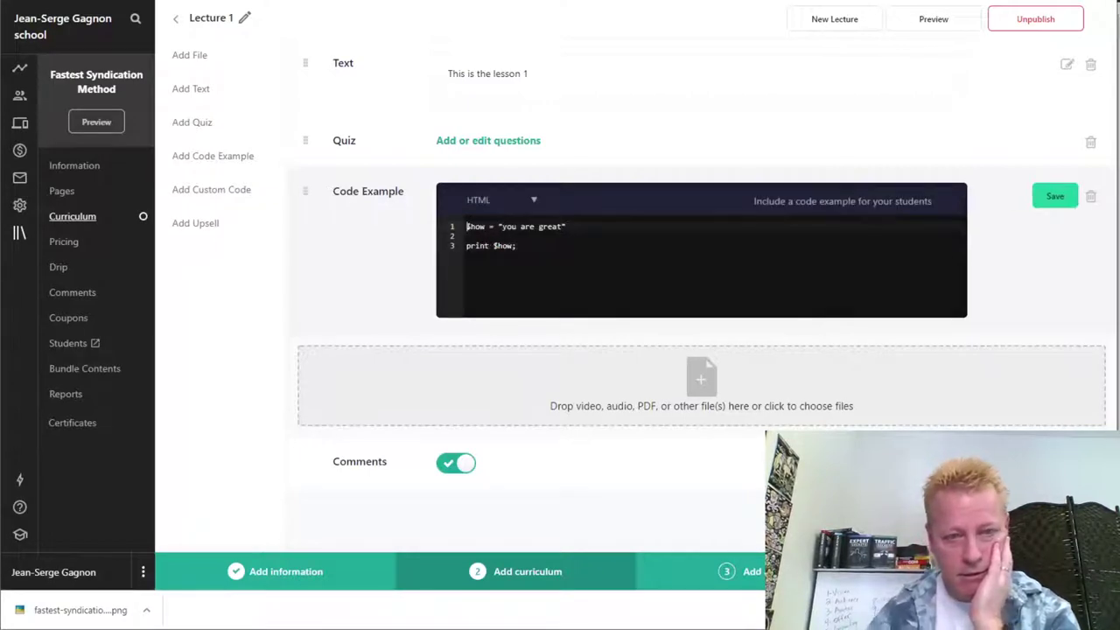
- Save the corrected code example, go to Pricing, and dismiss the unsaved-changes warning
click(1056, 197)
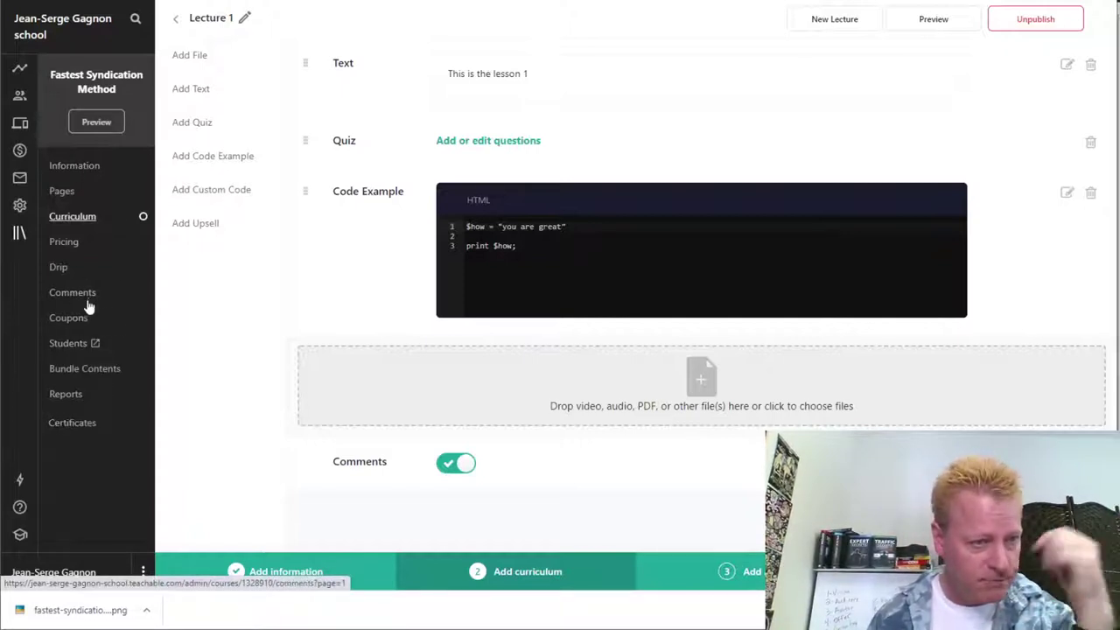
click(74, 243)
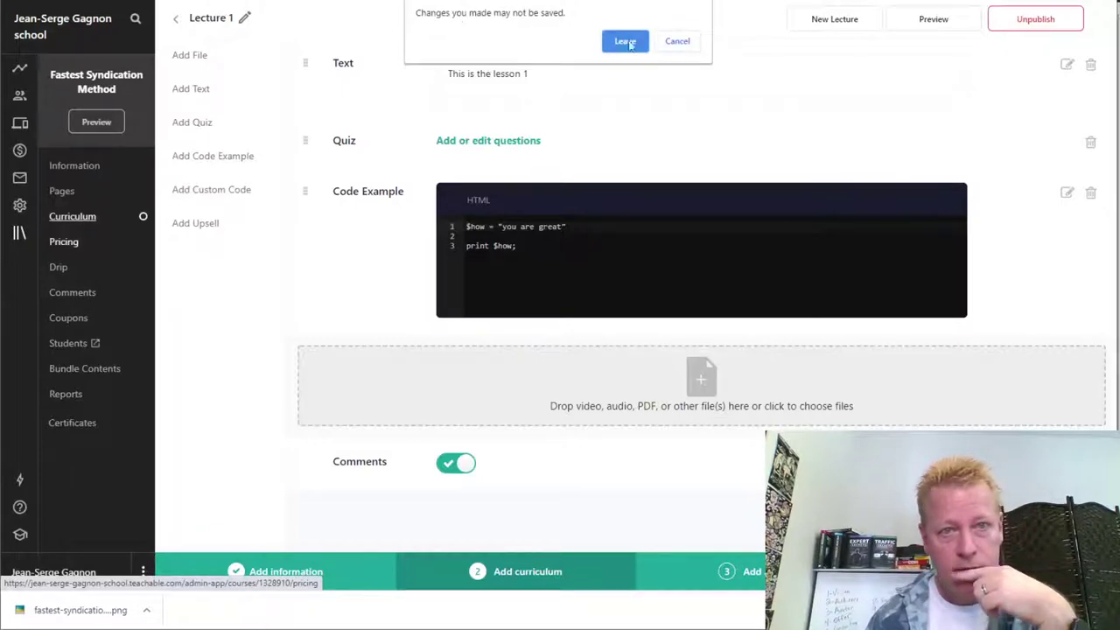
click(676, 41)
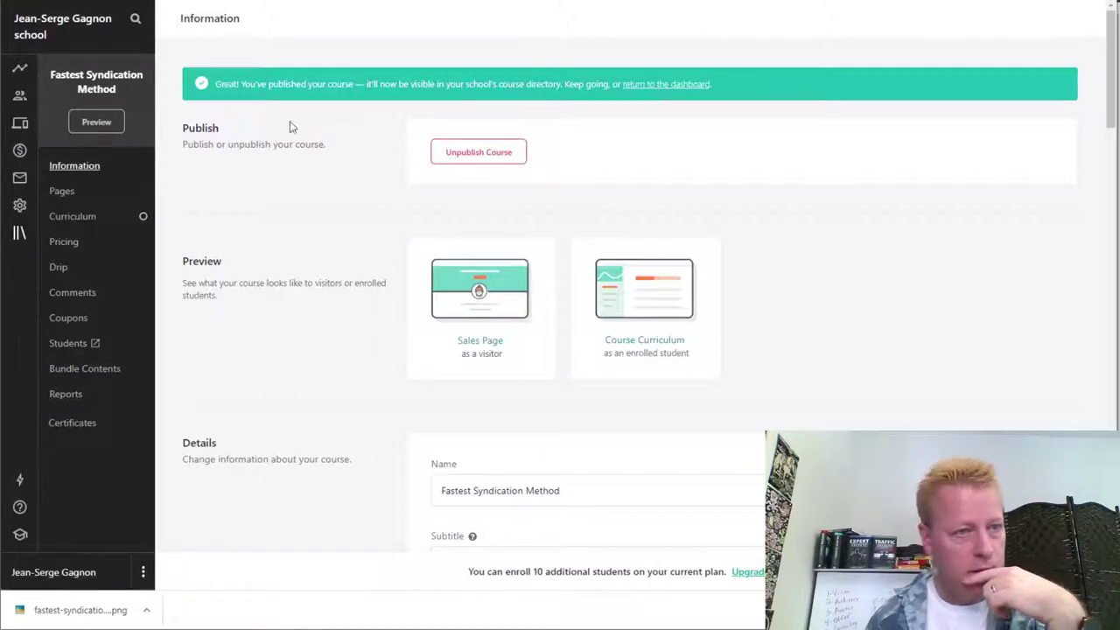
- Return to the school dashboard and scroll through its setup checklist
click(658, 84)
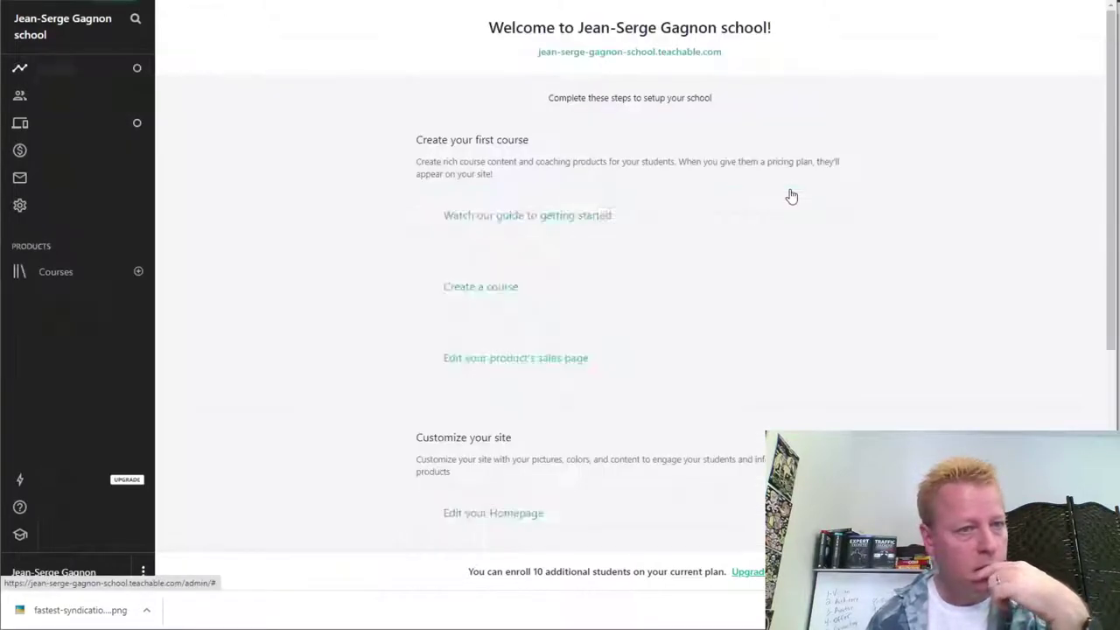
scroll(285, 377, down, 4)
scroll(287, 362, up, 1)
scroll(286, 360, up, 3)
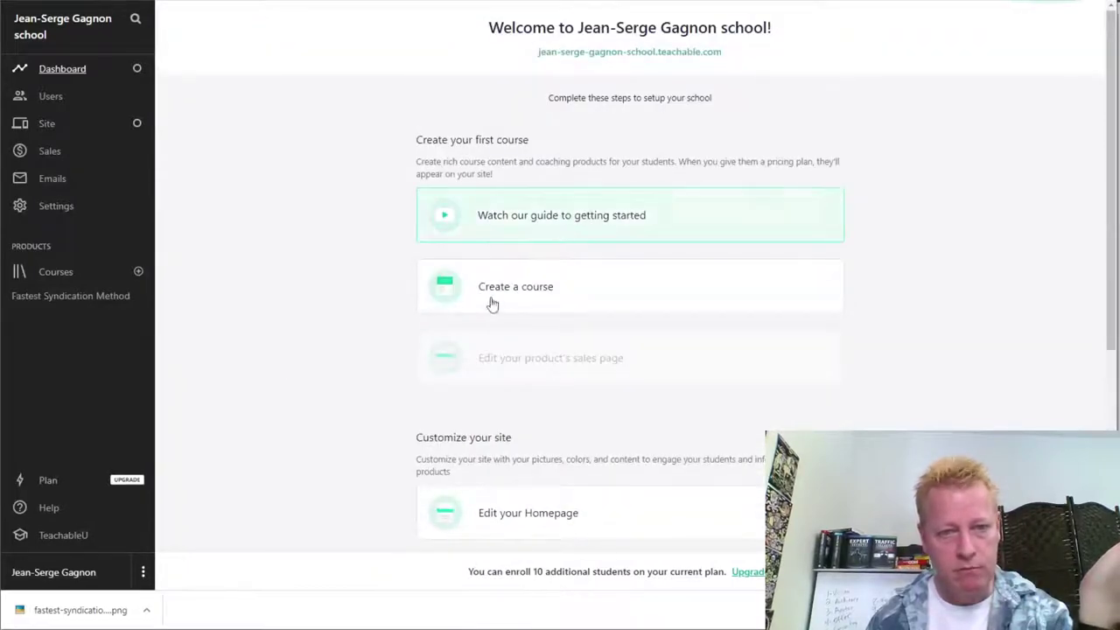
scroll(576, 371, down, 1)
scroll(576, 372, down, 3)
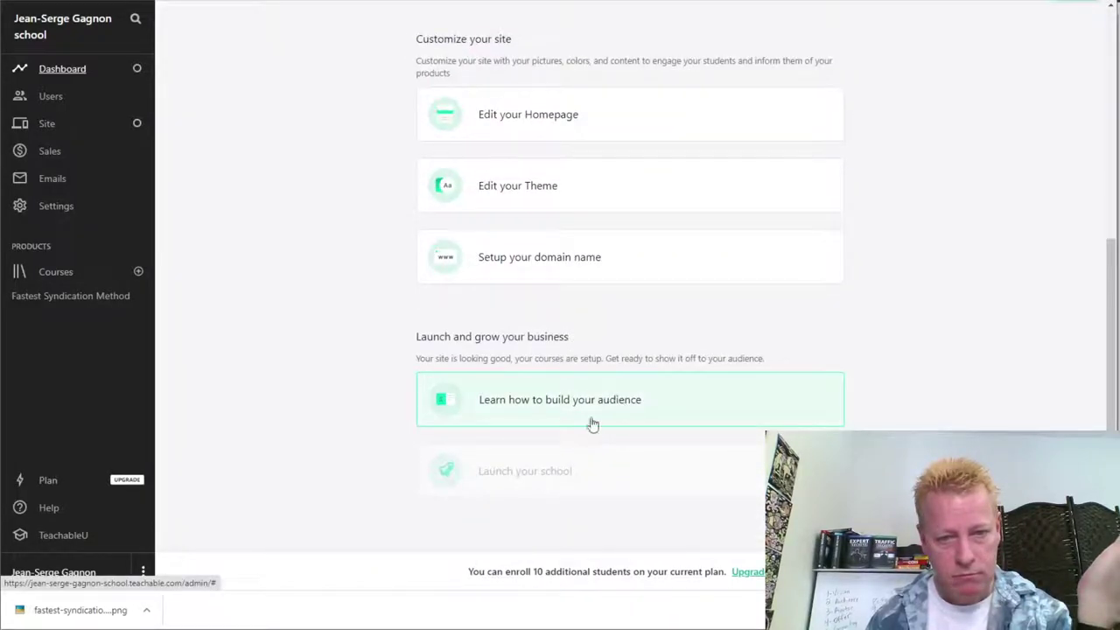
scroll(496, 371, up, 2)
scroll(496, 372, up, 3)
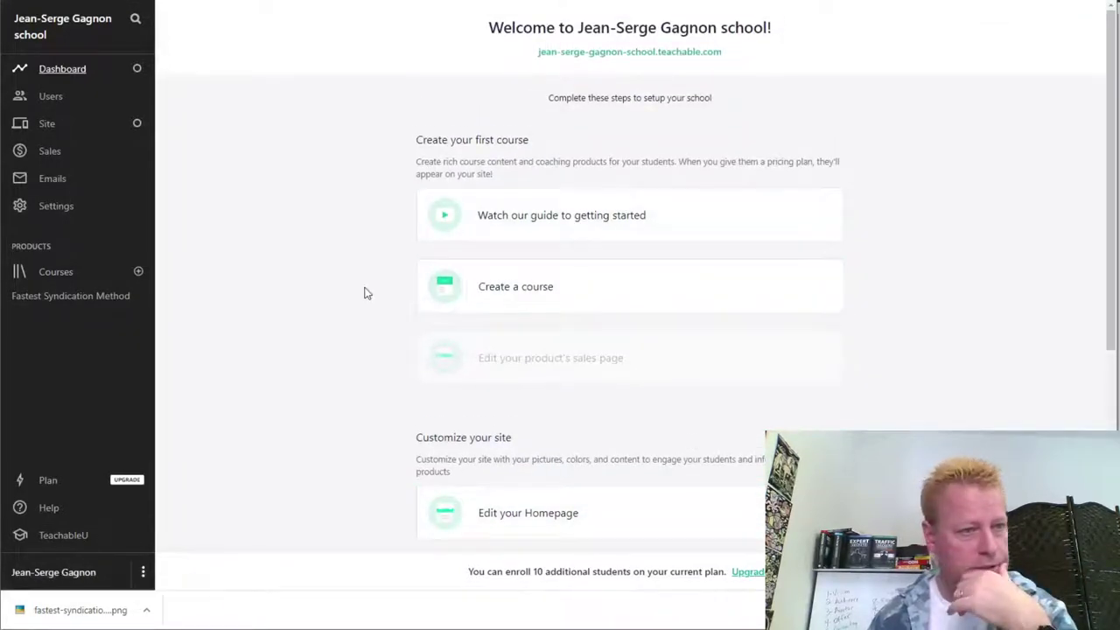
- Open Fastest Syndication Method from Courses and scroll through its name, subtitle, SEO and branding sections
click(56, 273)
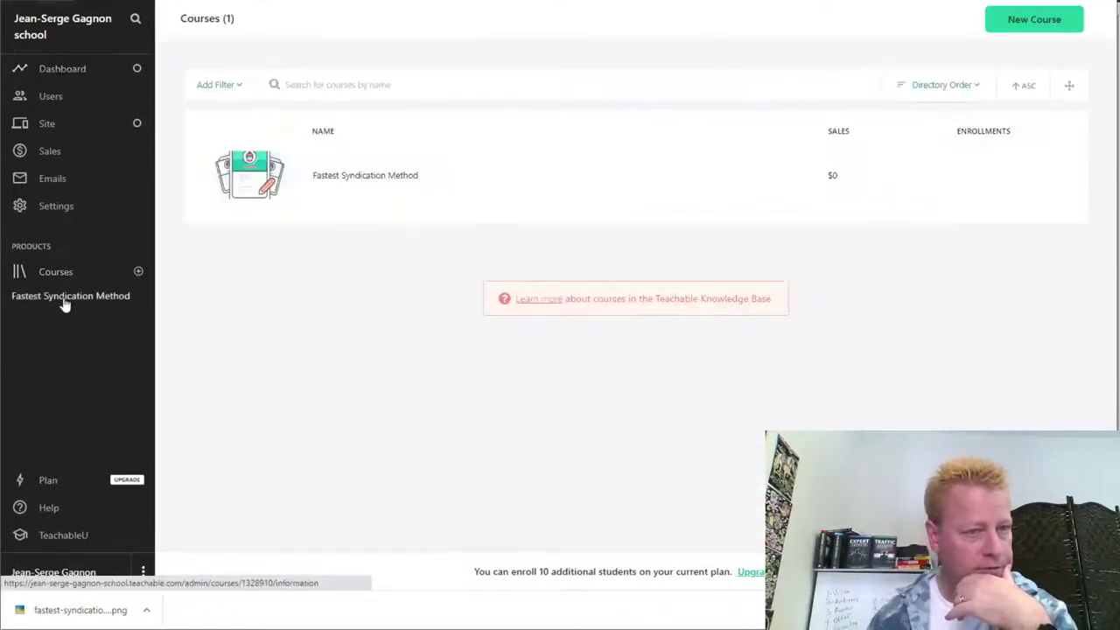
click(352, 185)
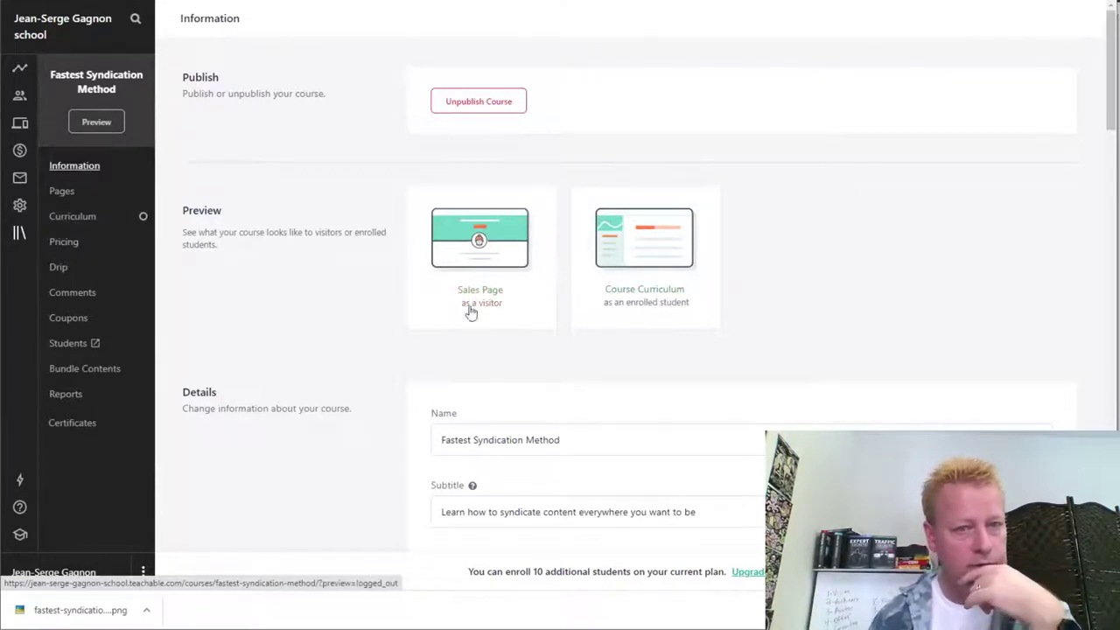
scroll(333, 335, down, 3)
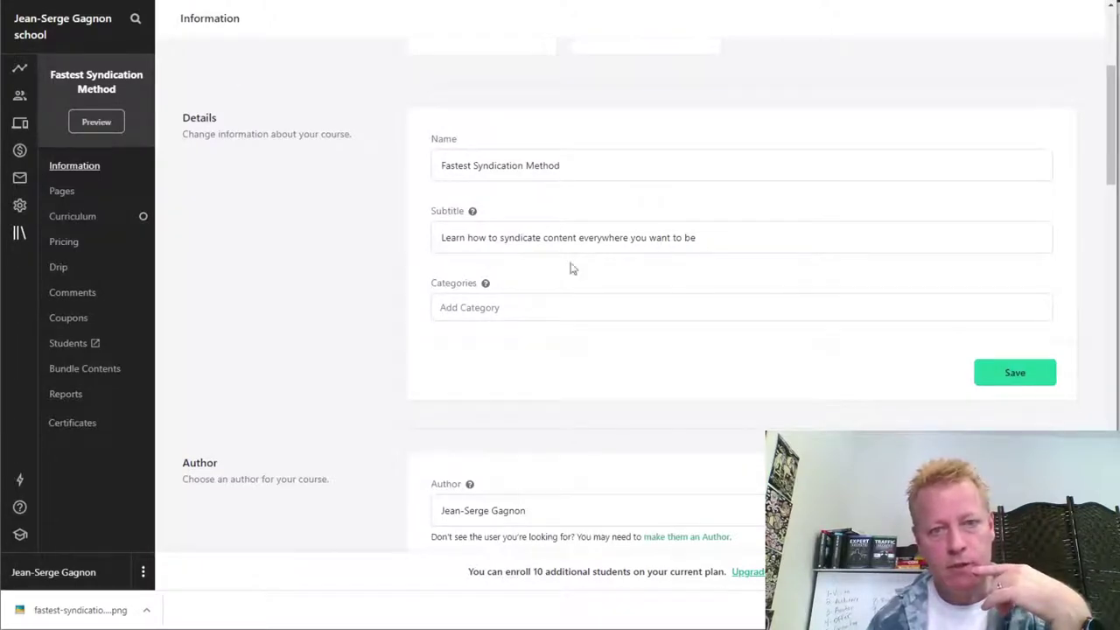
scroll(262, 359, down, 4)
scroll(238, 357, down, 2)
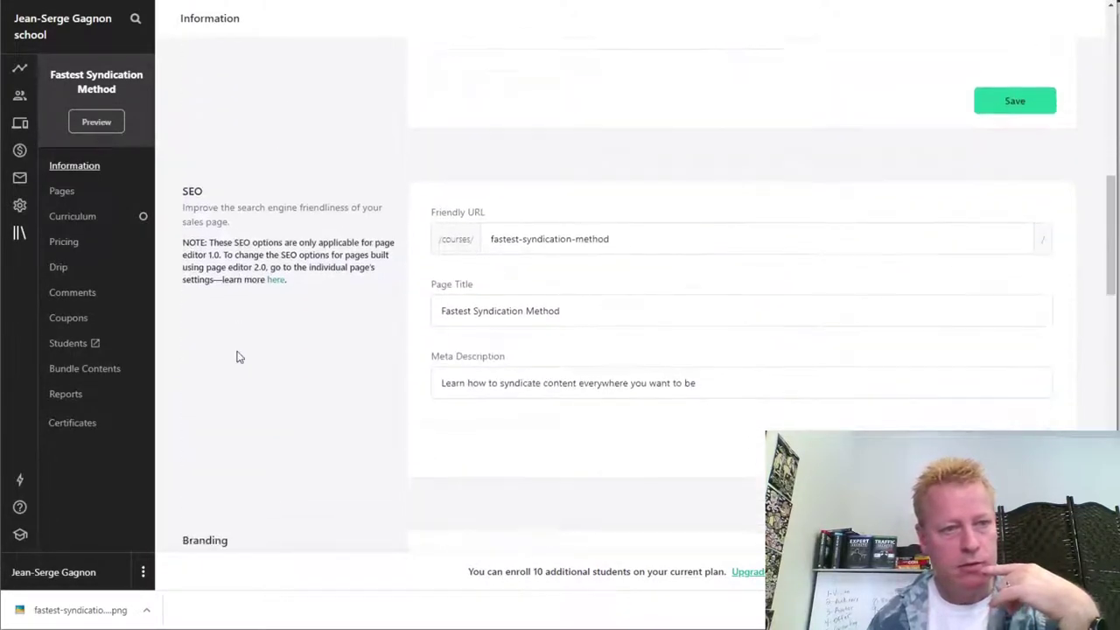
scroll(238, 357, down, 2)
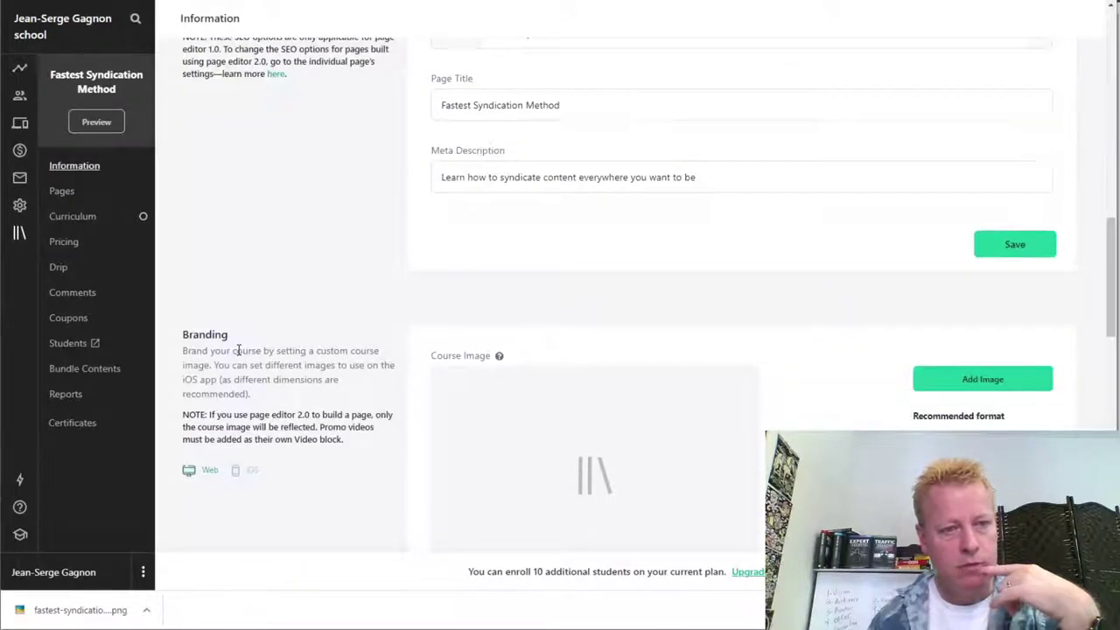
scroll(238, 350, up, 6)
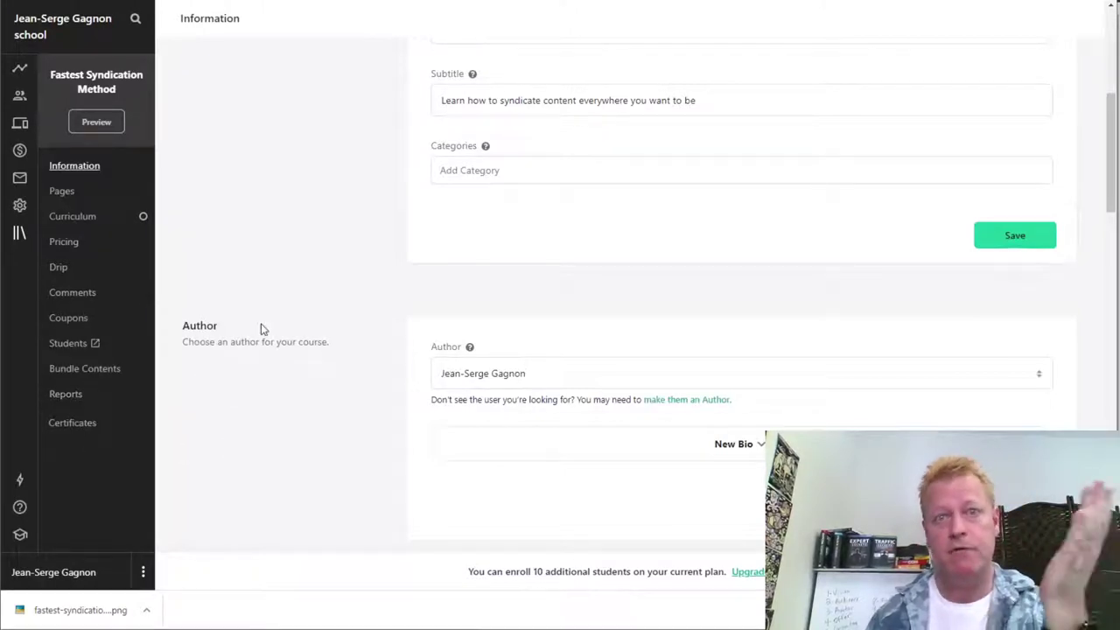
scroll(261, 328, up, 4)
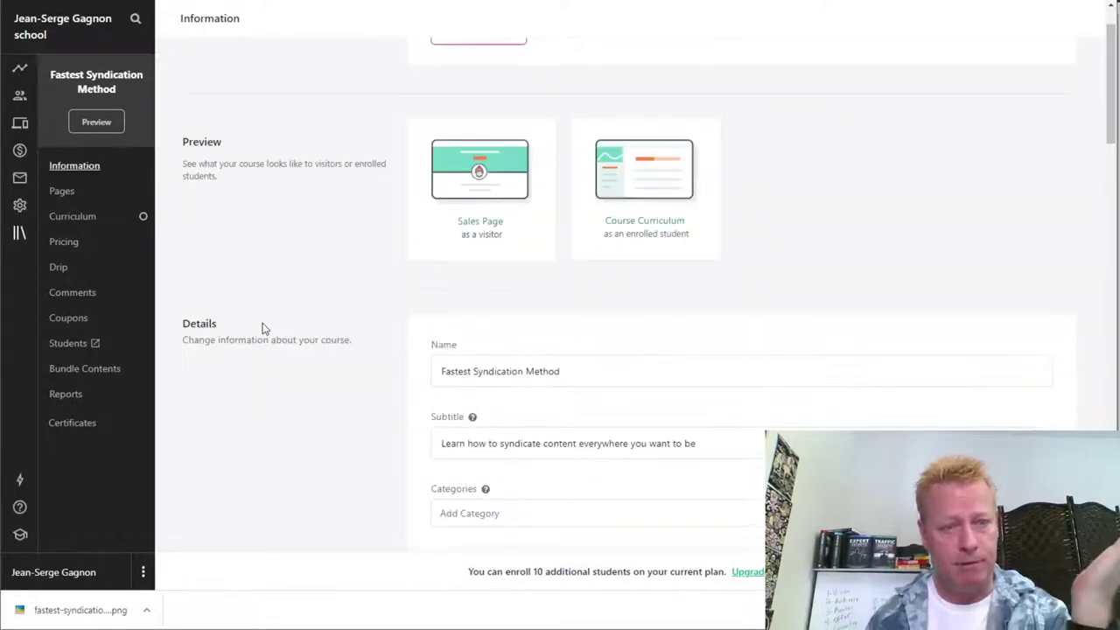
scroll(262, 329, up, 1)
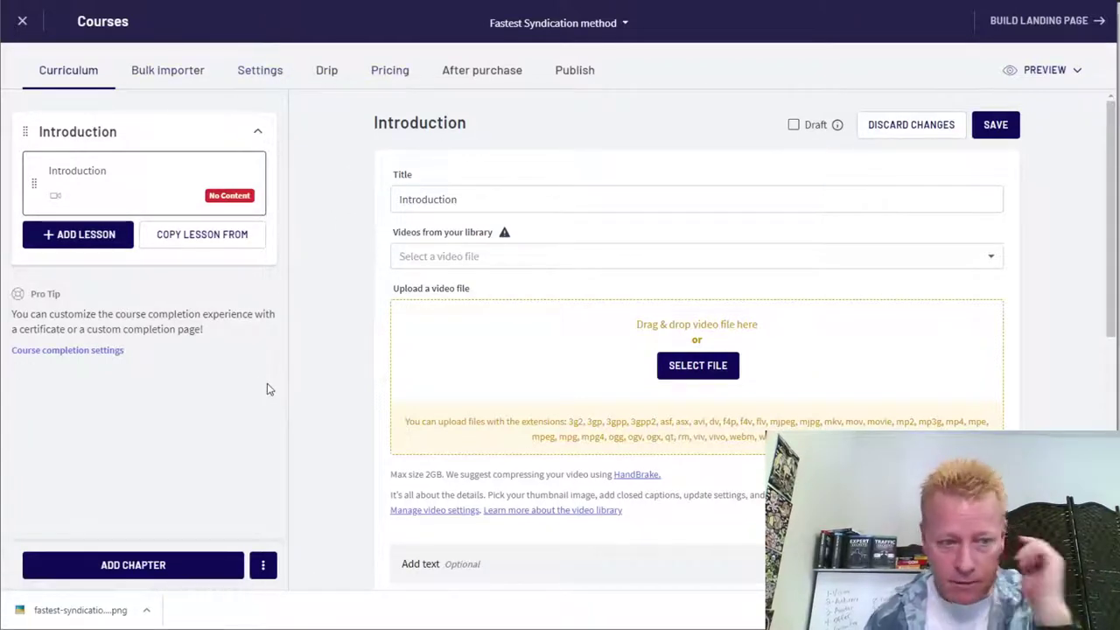
scroll(306, 380, down, 2)
scroll(308, 378, down, 1)
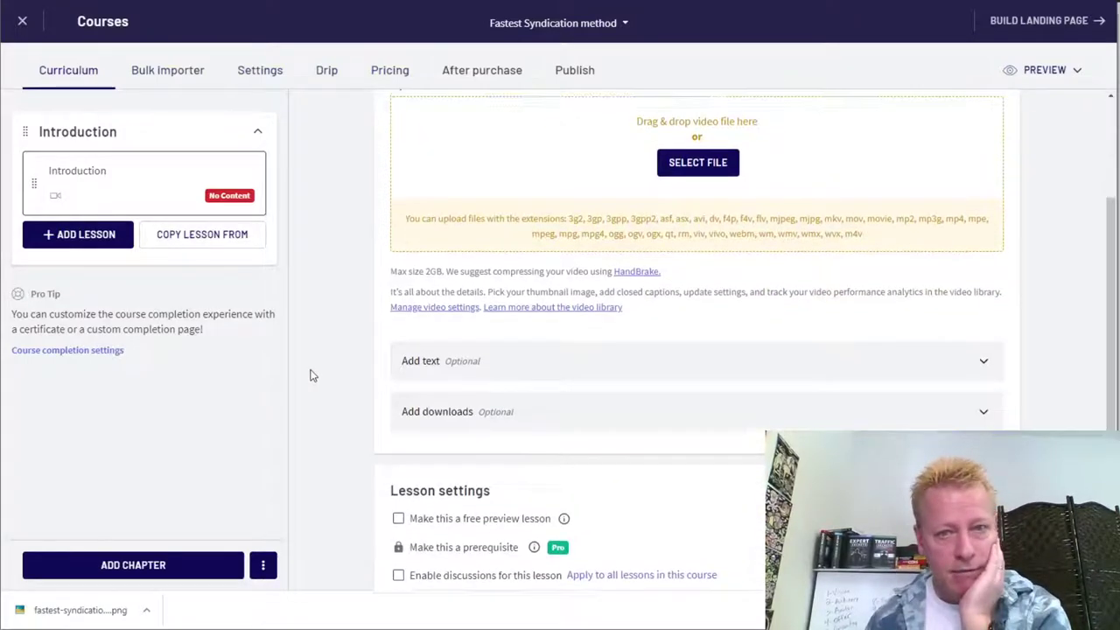
scroll(310, 375, up, 4)
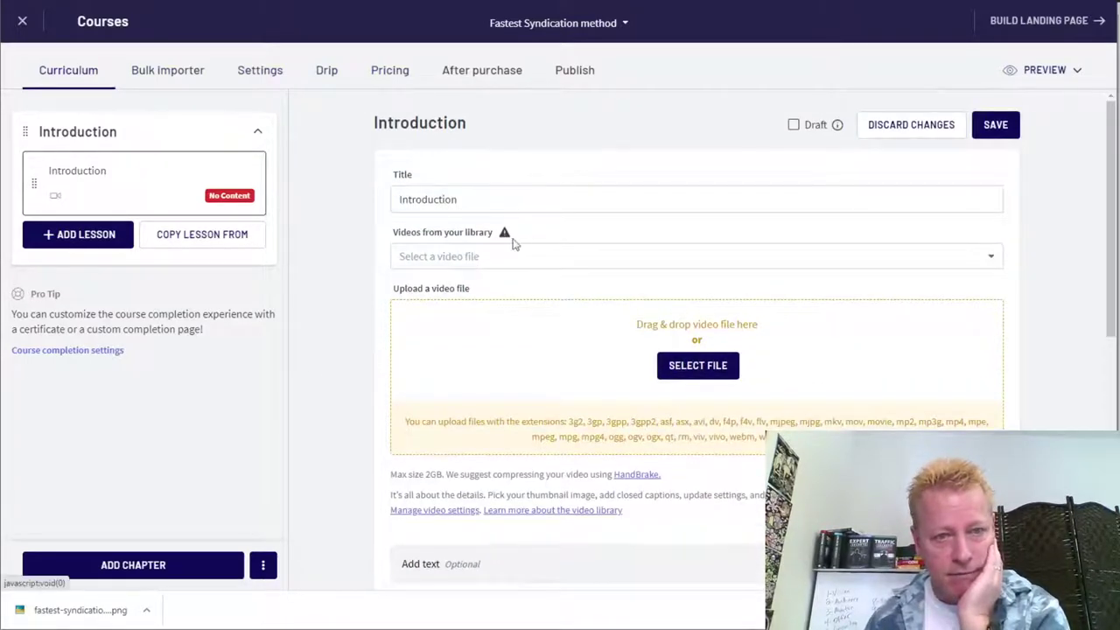
scroll(482, 387, down, 3)
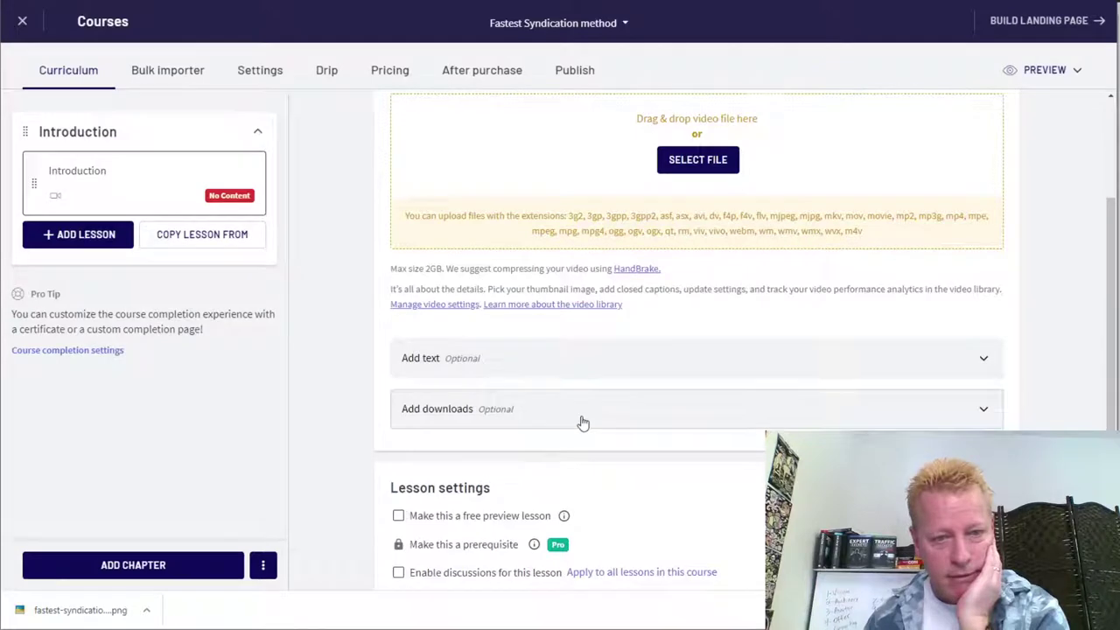
scroll(587, 427, down, 3)
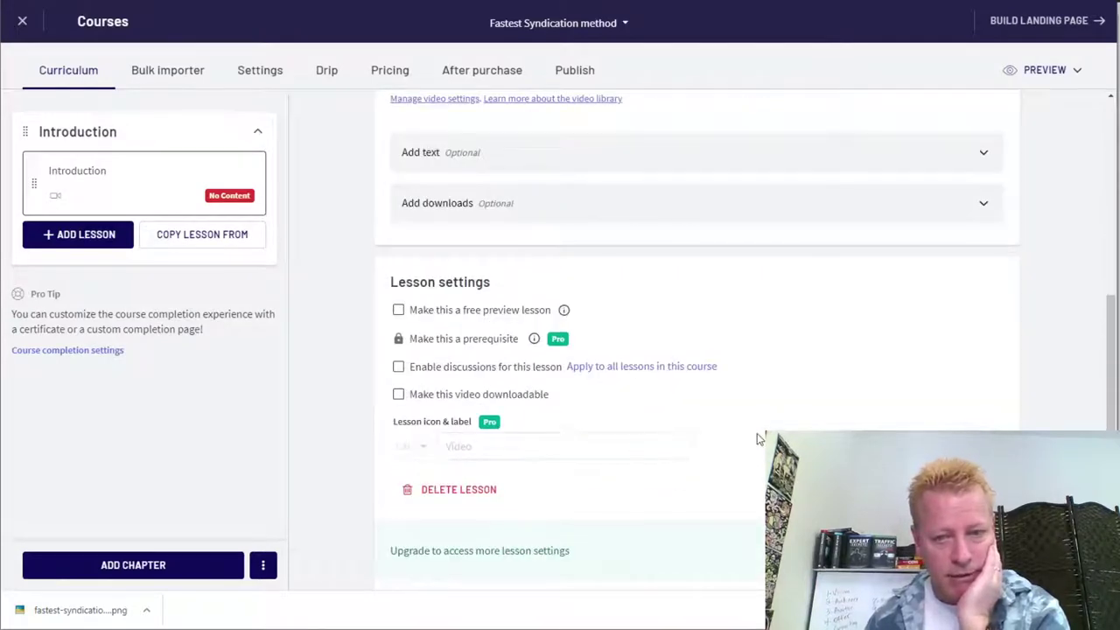
scroll(762, 439, down, 2)
scroll(754, 445, up, 4)
scroll(755, 445, up, 3)
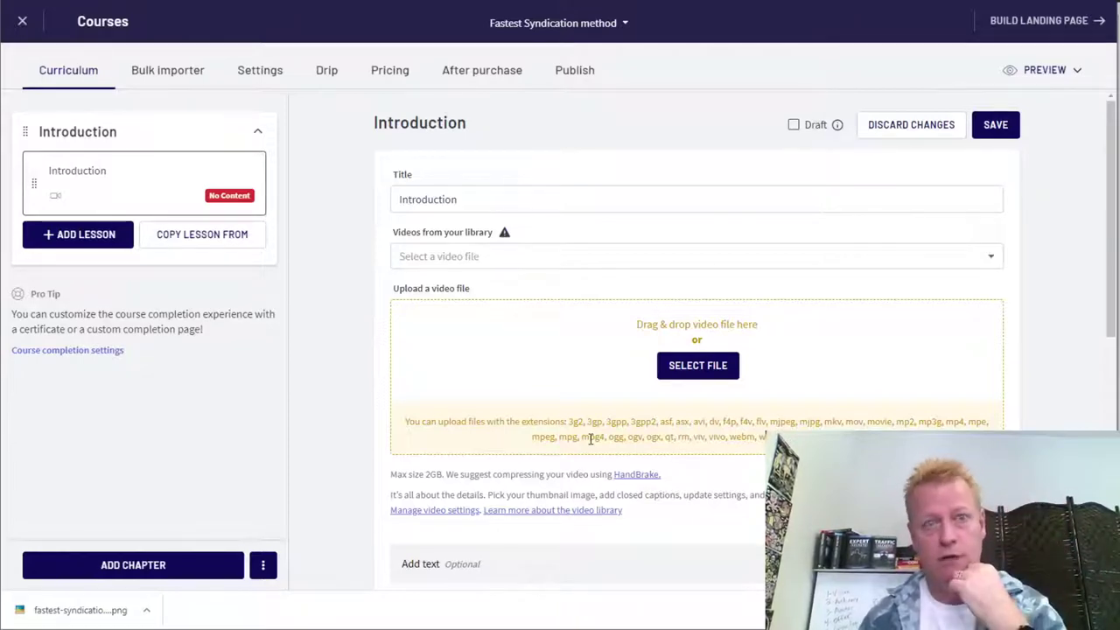
- Start a video lesson under Introduction, then add a new Untitled chapter after it
scroll(407, 450, down, 3)
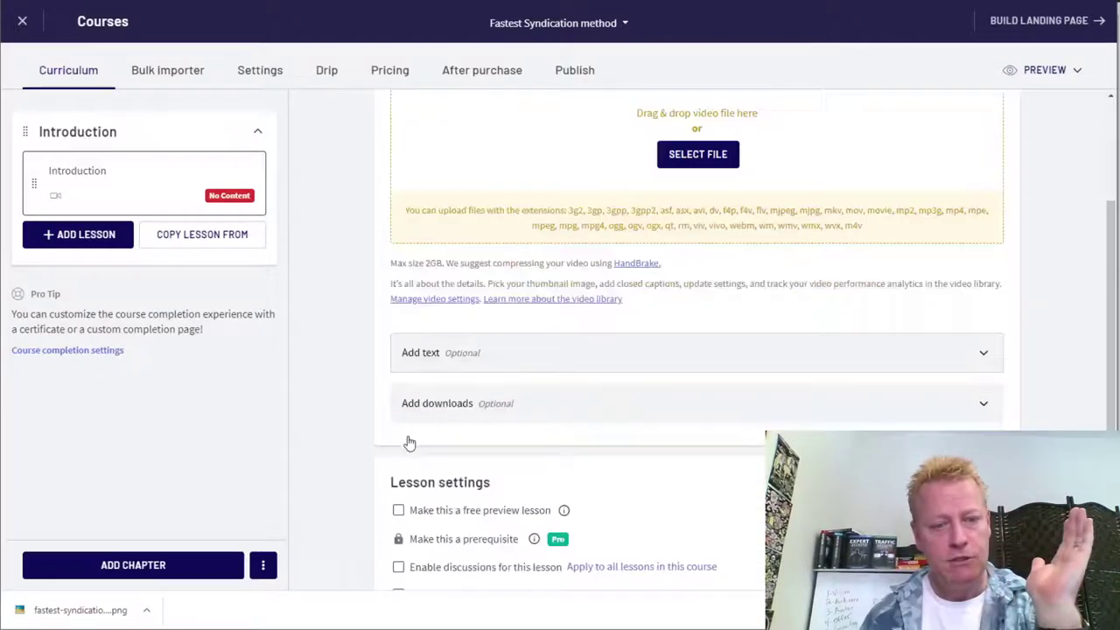
scroll(569, 355, up, 2)
scroll(590, 365, down, 4)
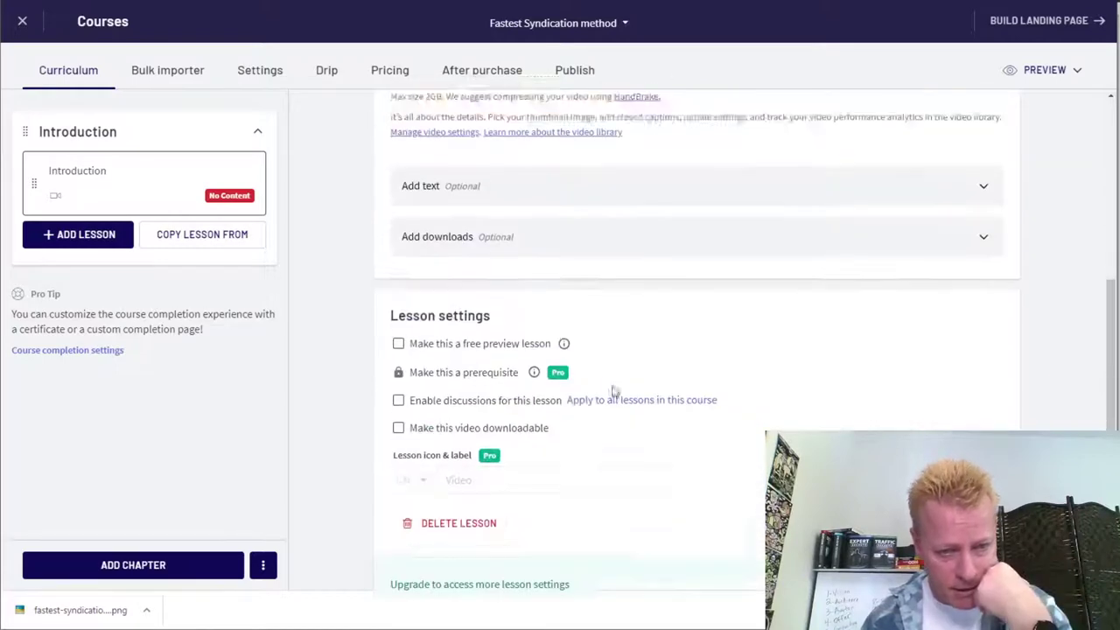
scroll(605, 400, down, 1)
scroll(533, 548, up, 3)
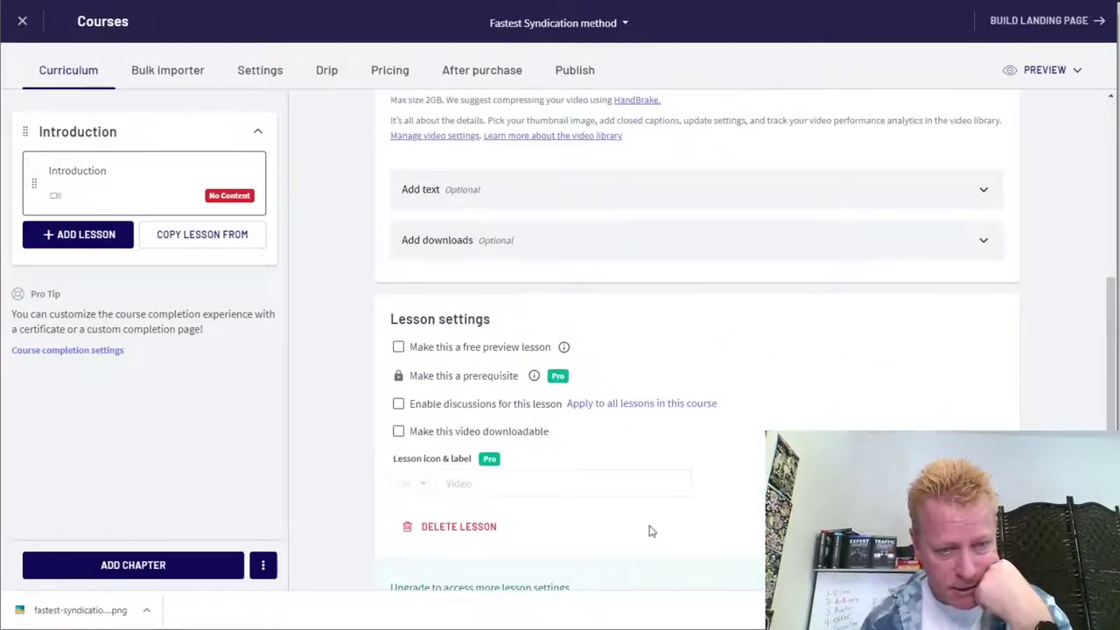
scroll(521, 475, up, 3)
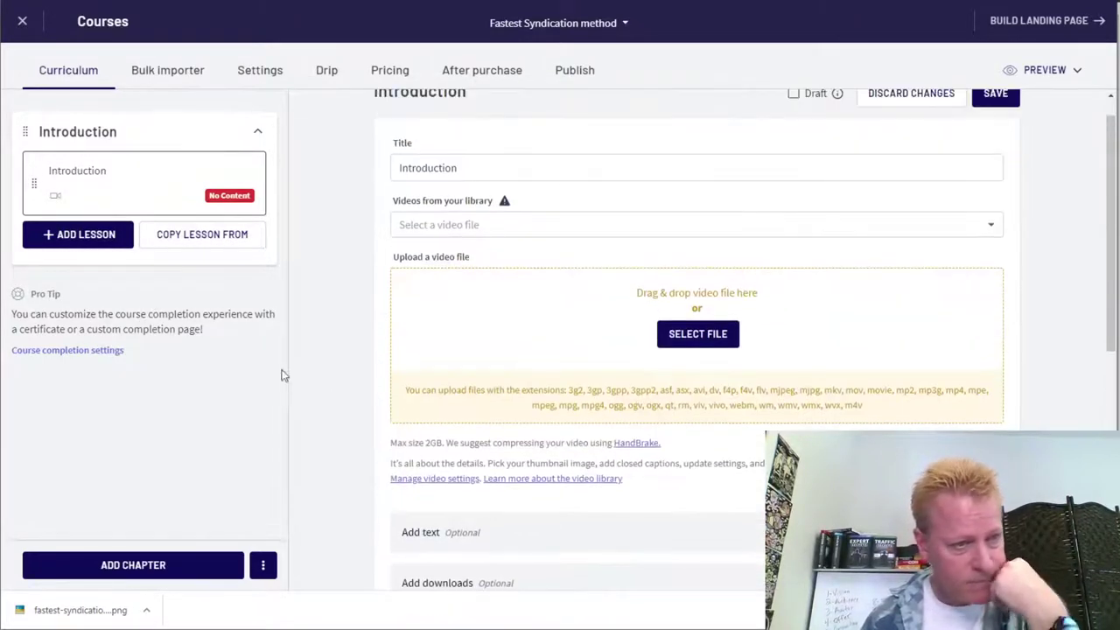
click(91, 235)
click(54, 280)
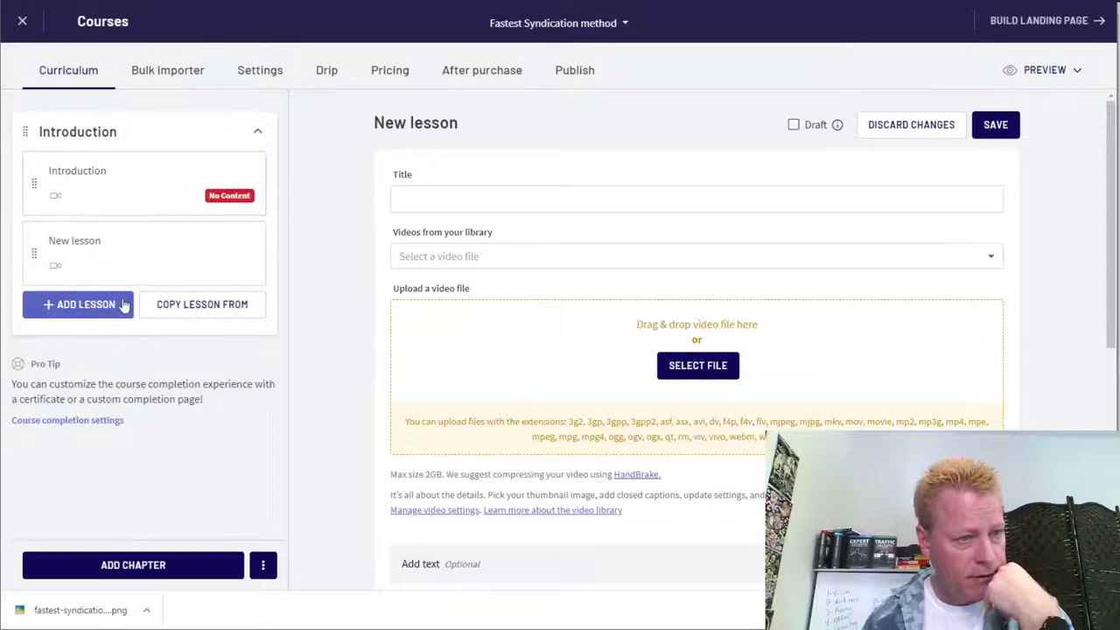
click(167, 558)
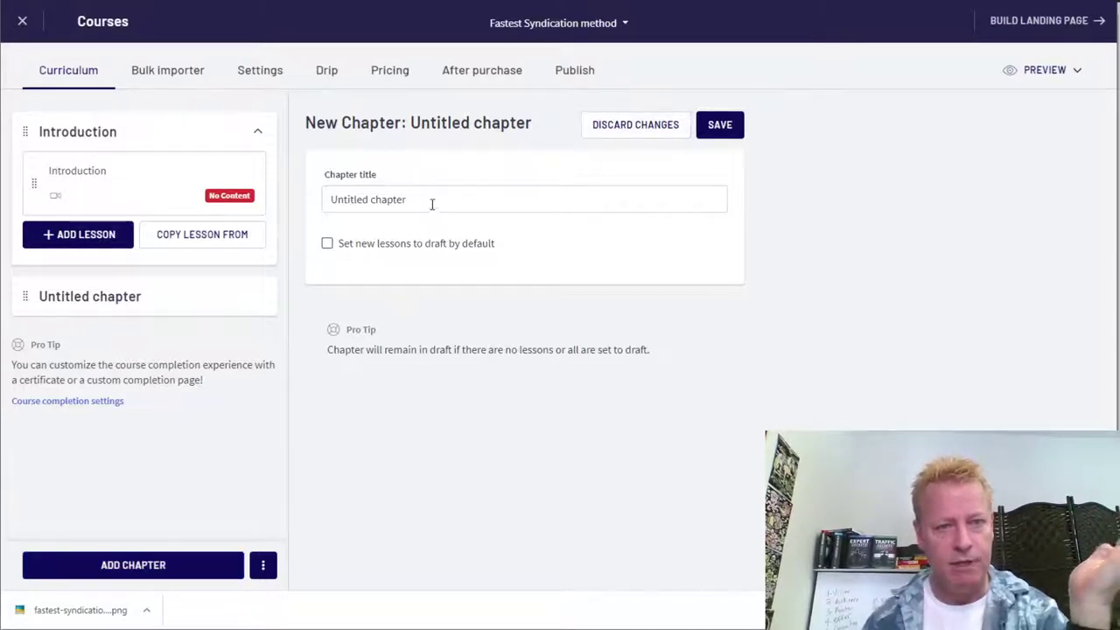
- Retitle the new chapter 'Setup account', save it, and begin adding a lesson to it
drag(430, 201, 323, 216)
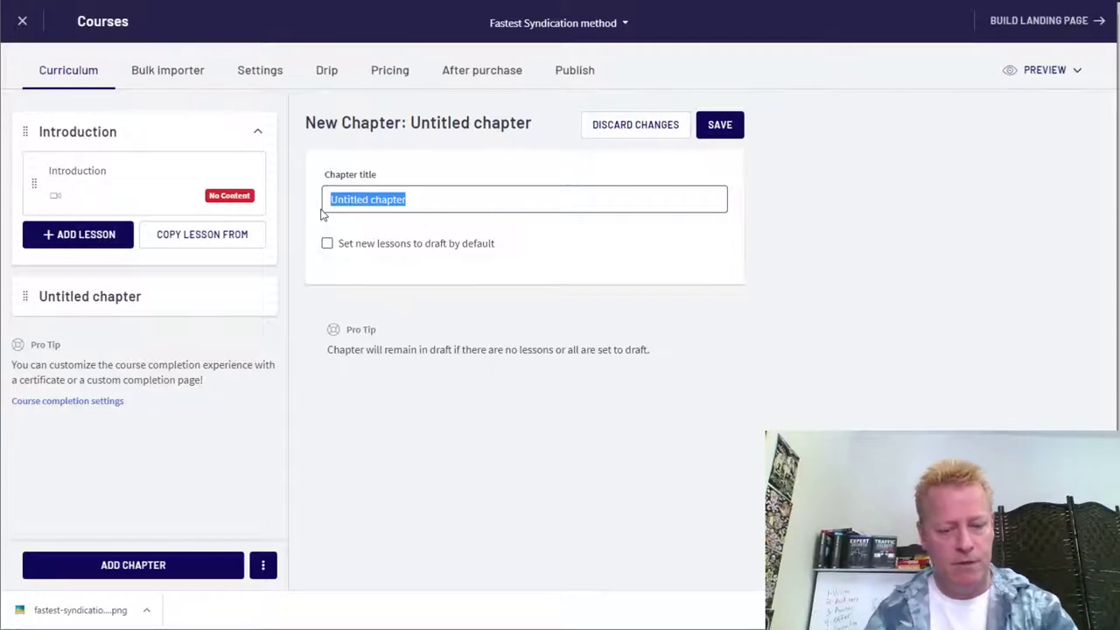
text(Setup account)
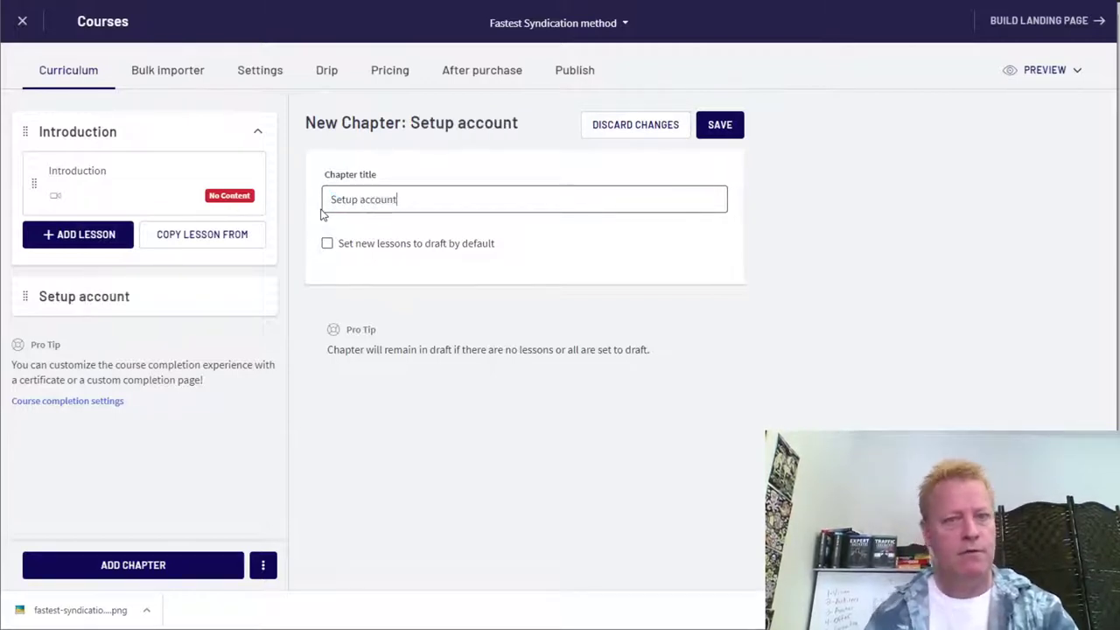
click(720, 125)
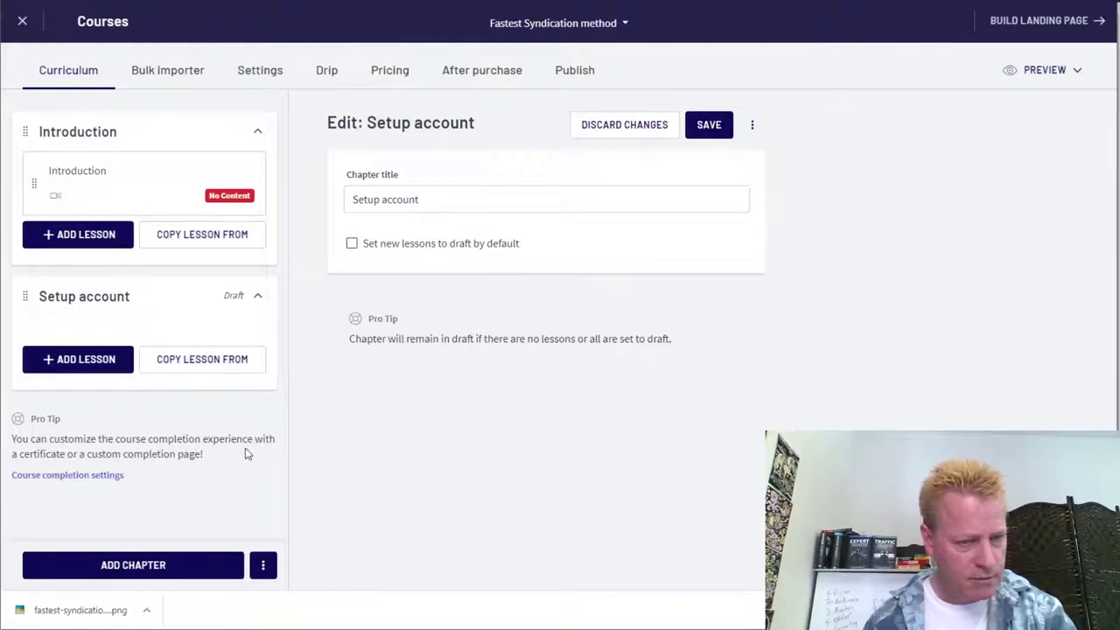
click(80, 367)
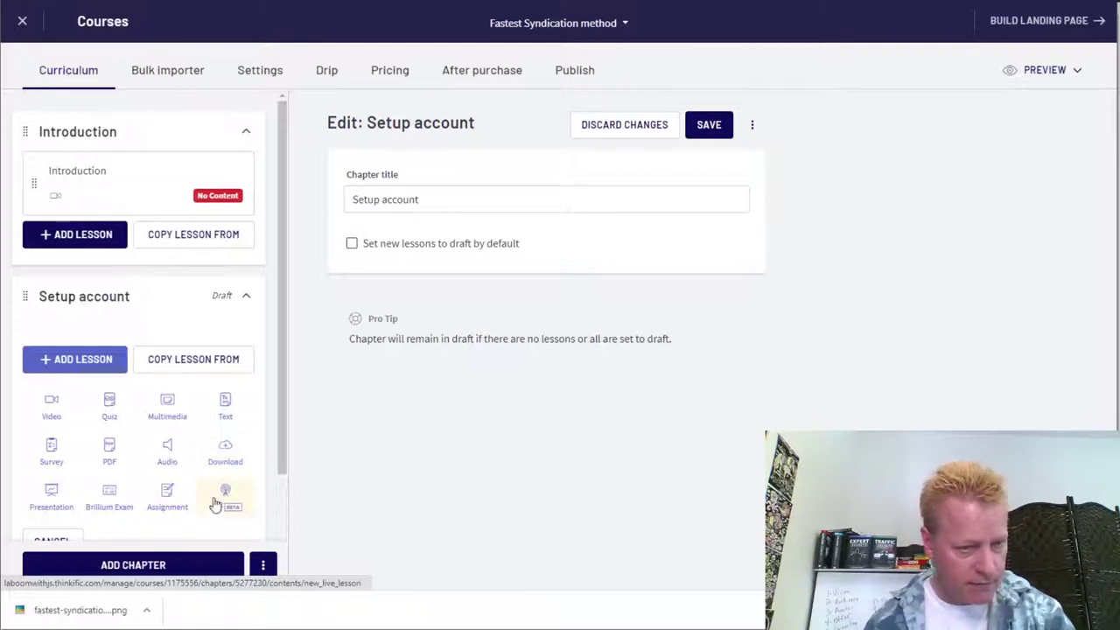
- Make the Setup account lesson a video lesson and confirm the video library has no matches
click(52, 411)
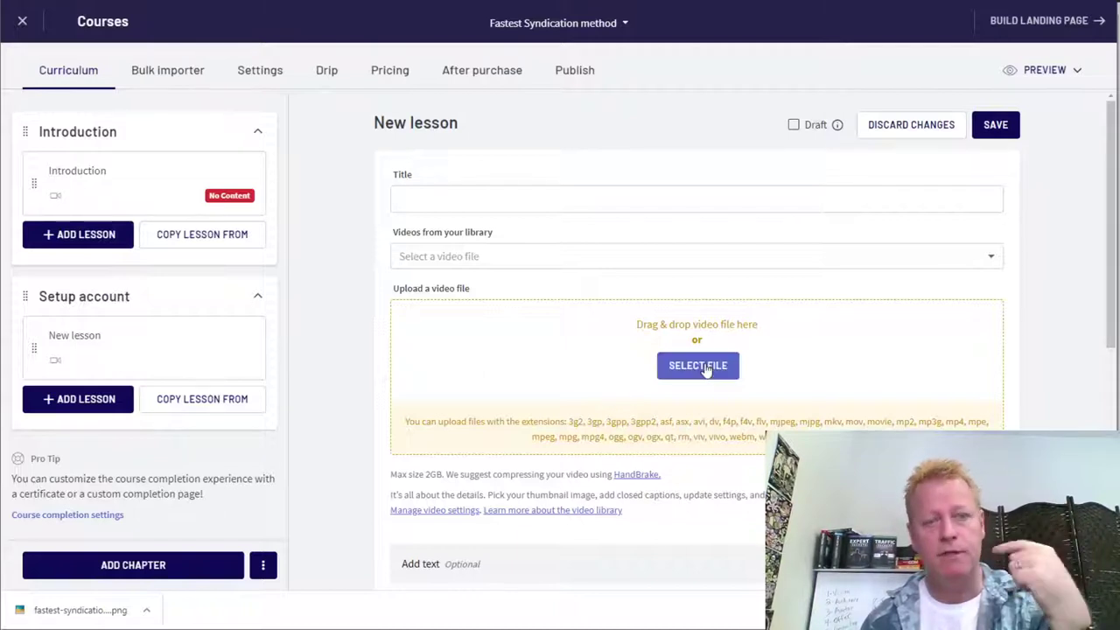
click(494, 257)
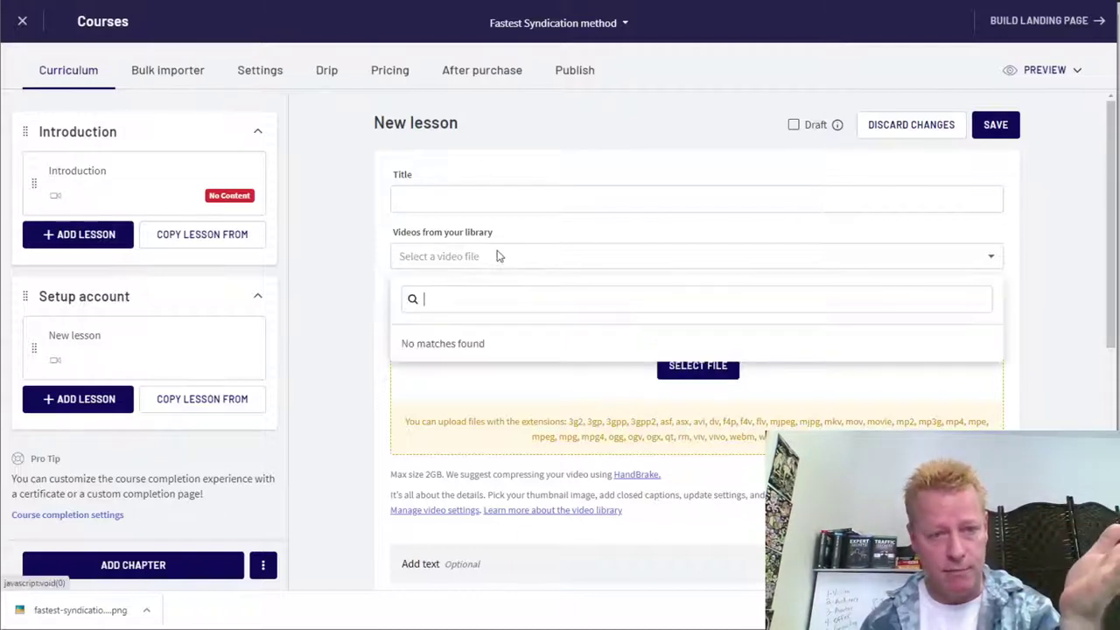
click(499, 257)
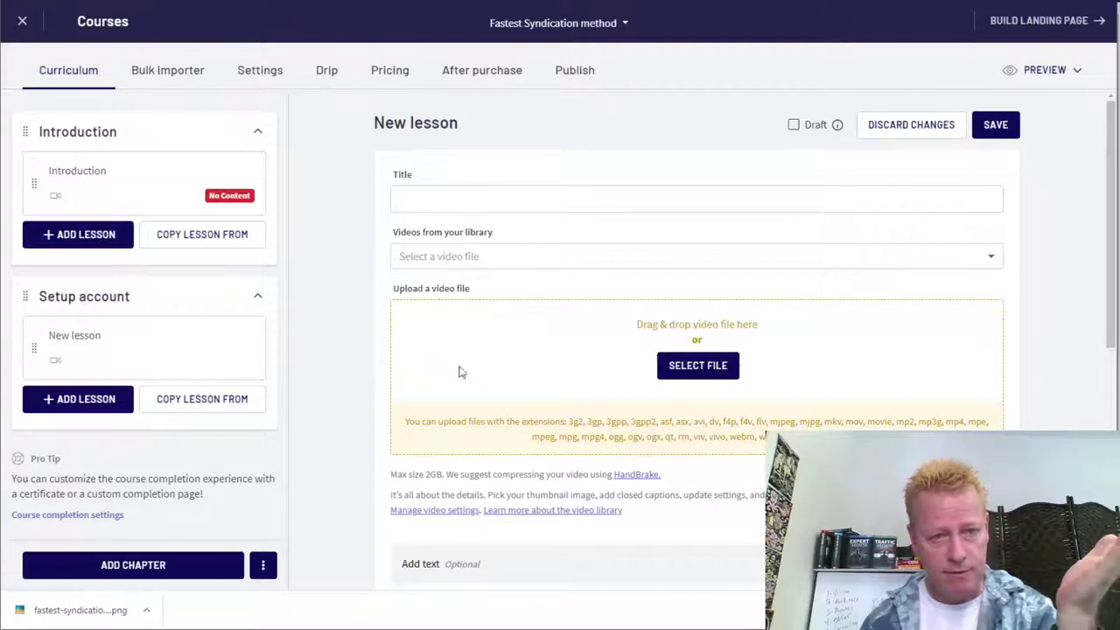
scroll(580, 420, down, 2)
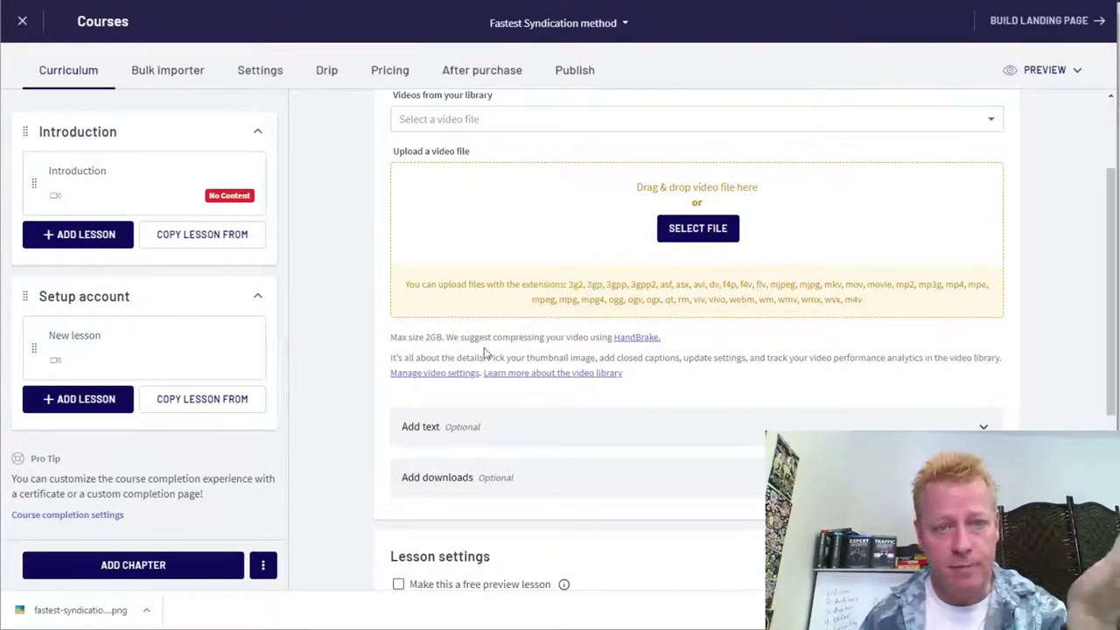
scroll(323, 353, down, 3)
scroll(324, 354, up, 4)
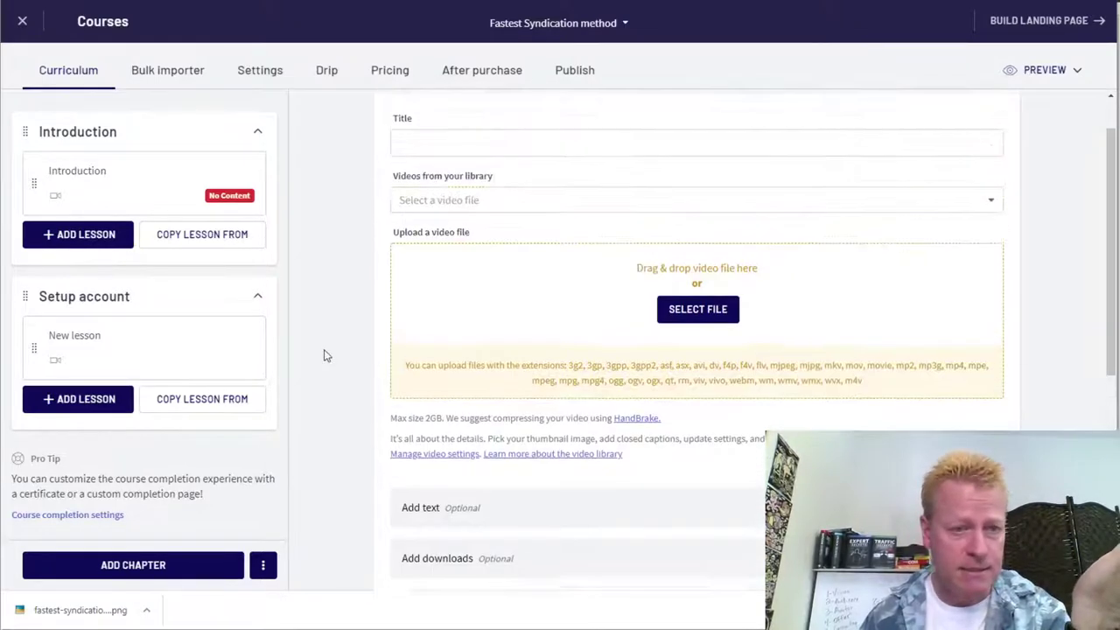
scroll(324, 355, up, 1)
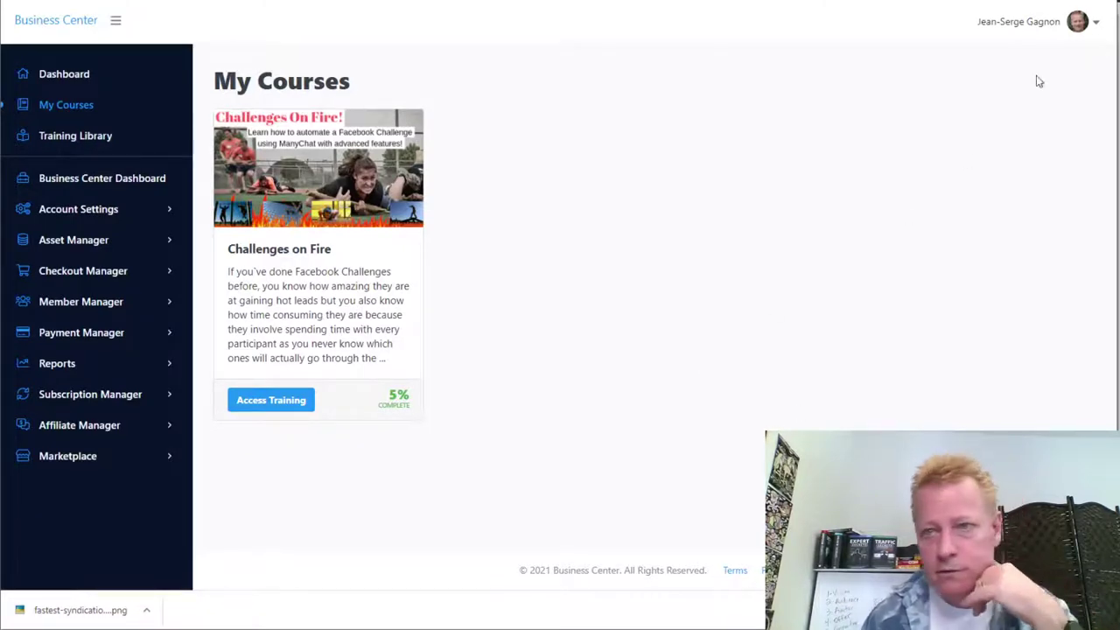
- Go to Asset Manager > Courses to list Challenges on Fire and the draft Test course
click(1090, 21)
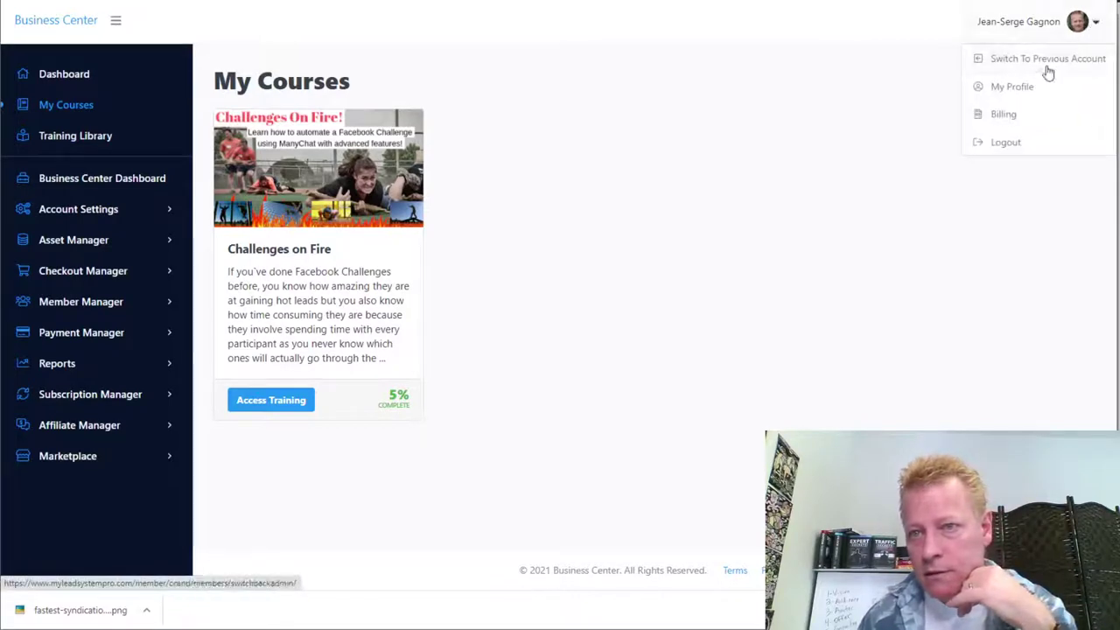
click(845, 170)
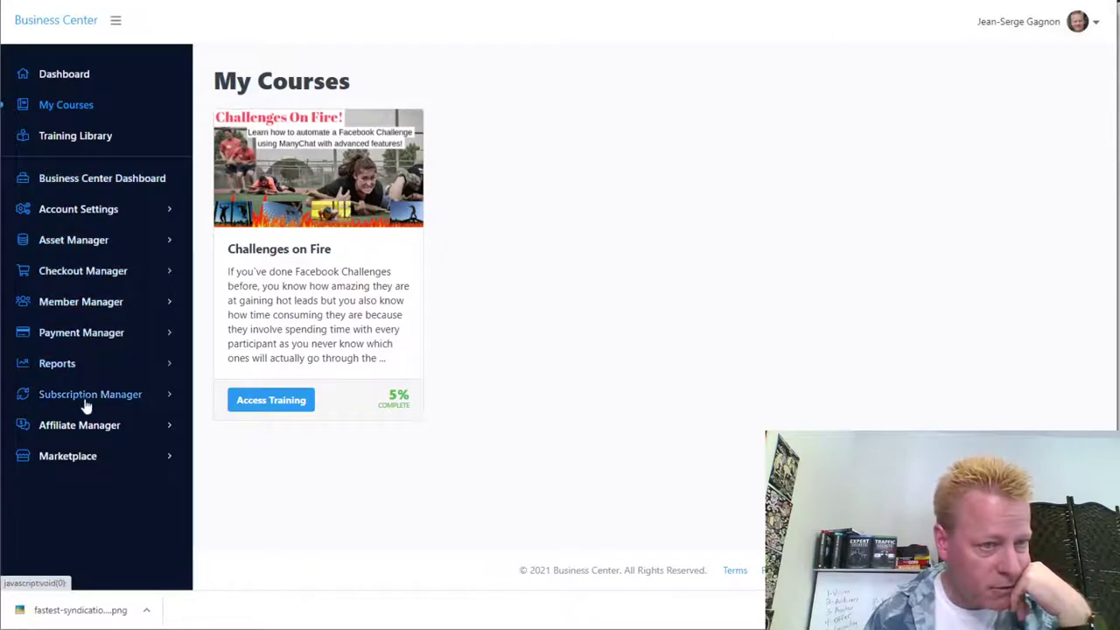
click(79, 242)
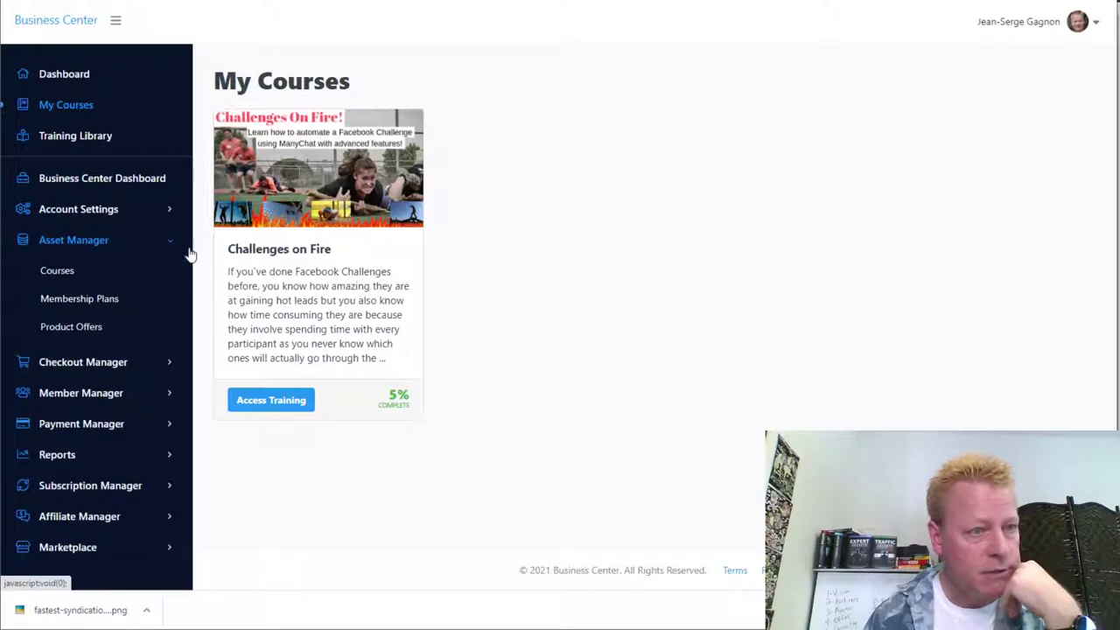
click(66, 280)
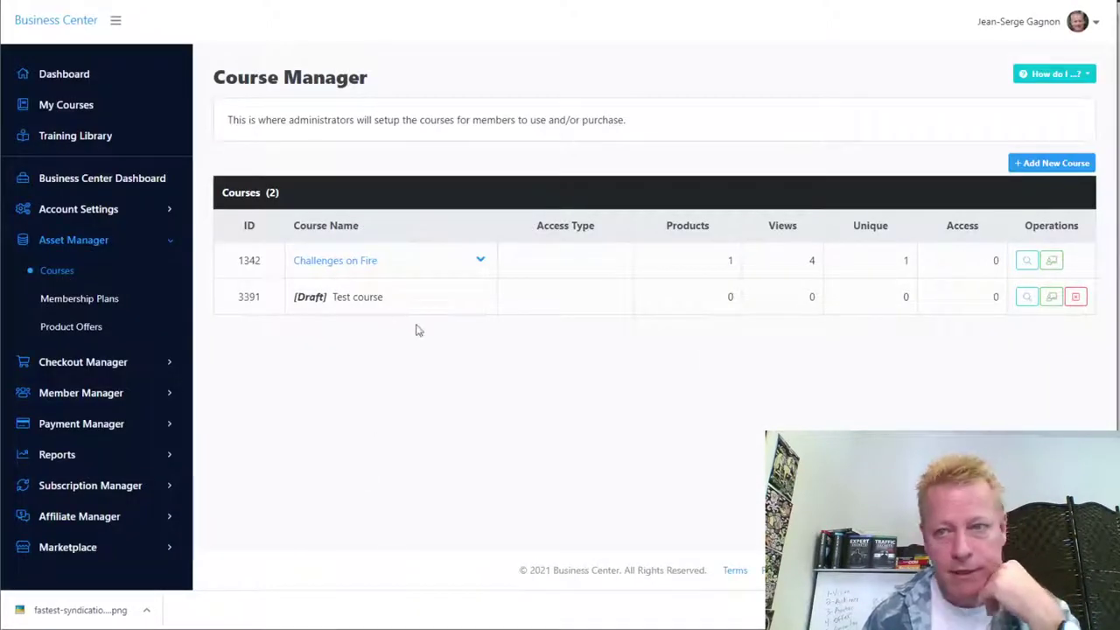
- Add a new course named 'Fastest Syndication Method' with stub fastest-syndication-method
click(1057, 165)
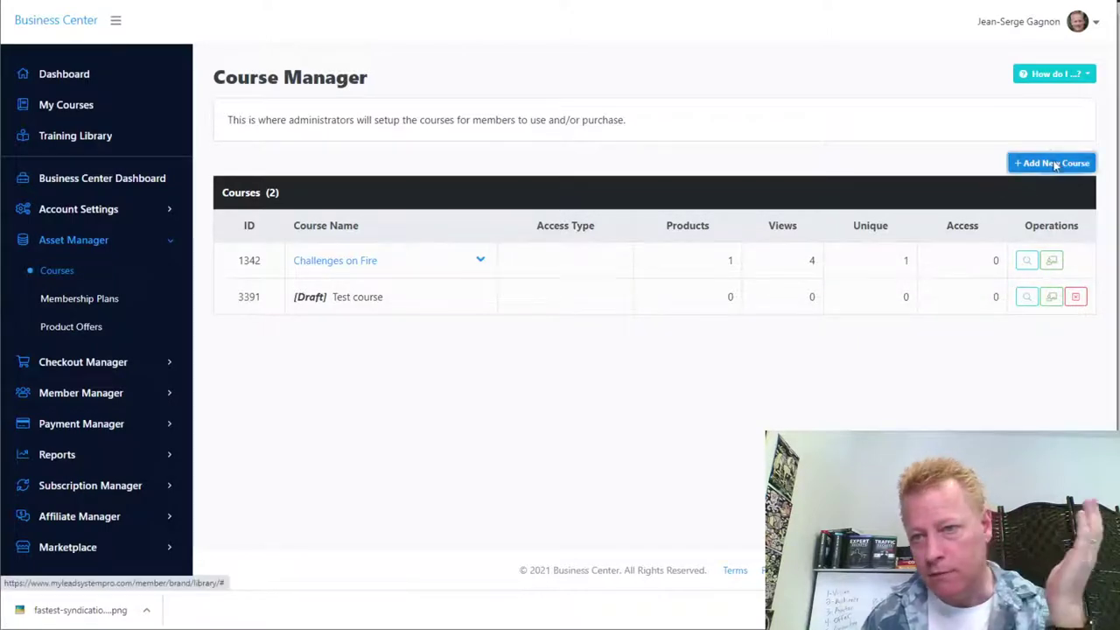
click(468, 205)
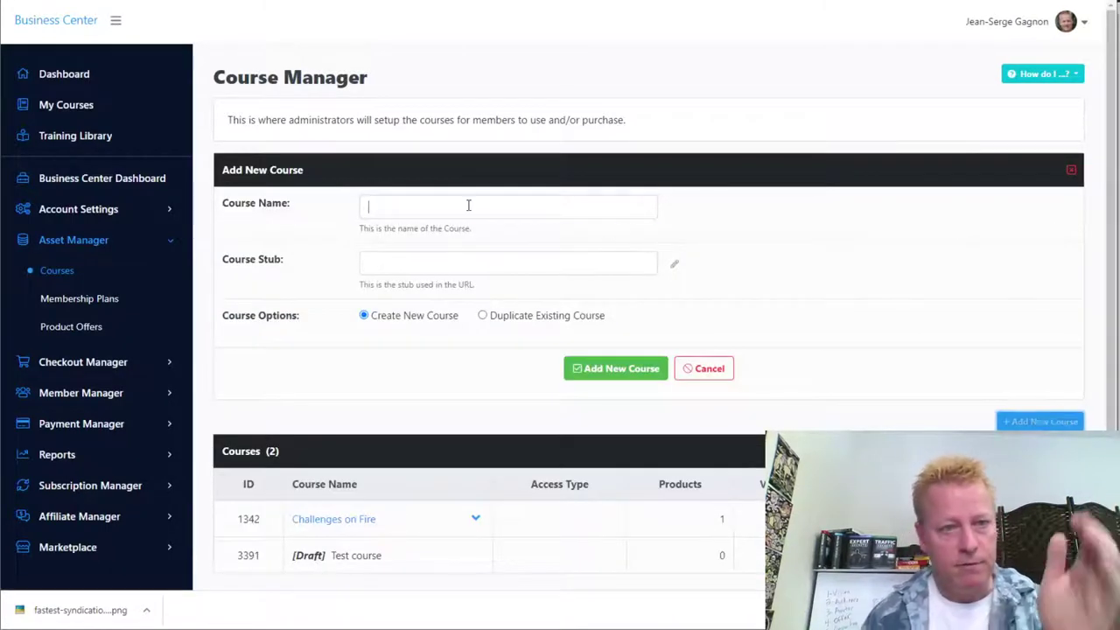
text(Fastest Syndication Method)
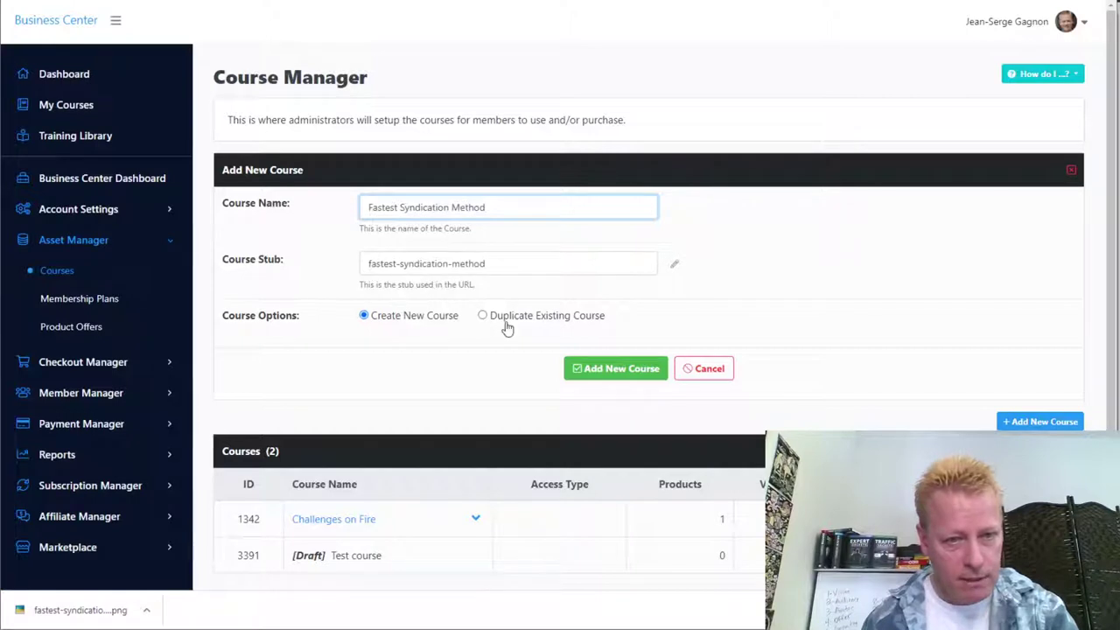
click(631, 371)
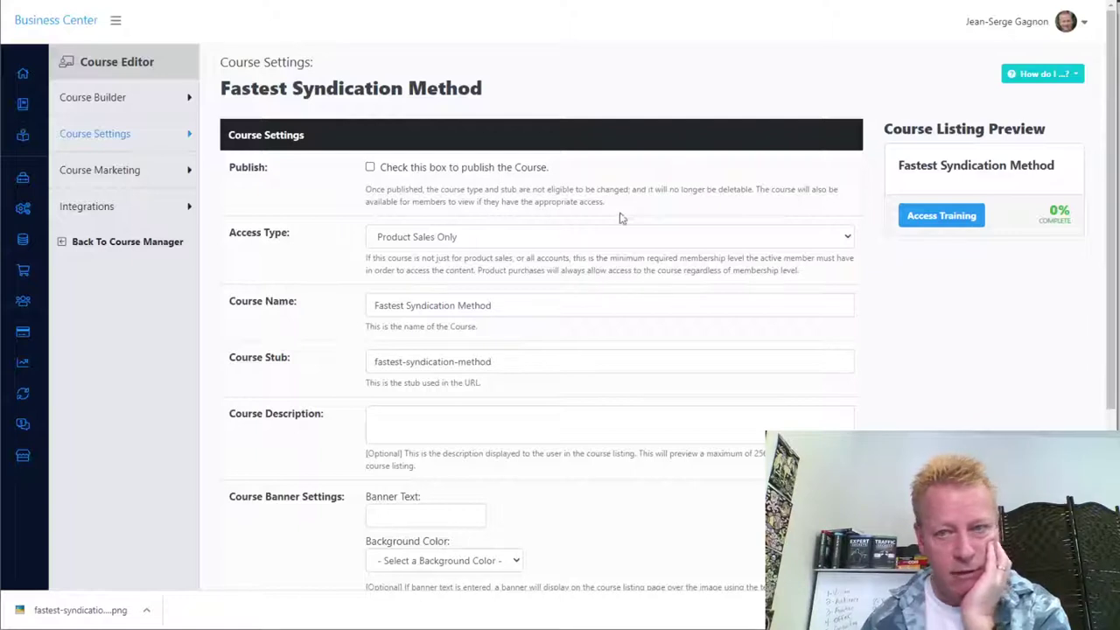
- Keep the course access type as Product Sales Only and click into Course Description
click(480, 239)
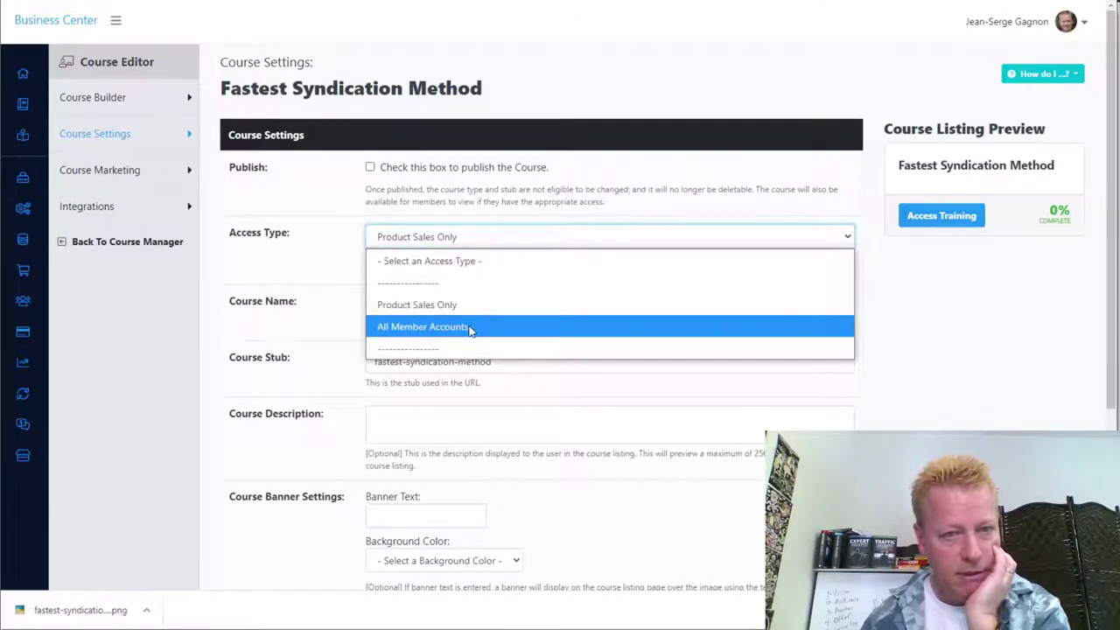
click(420, 303)
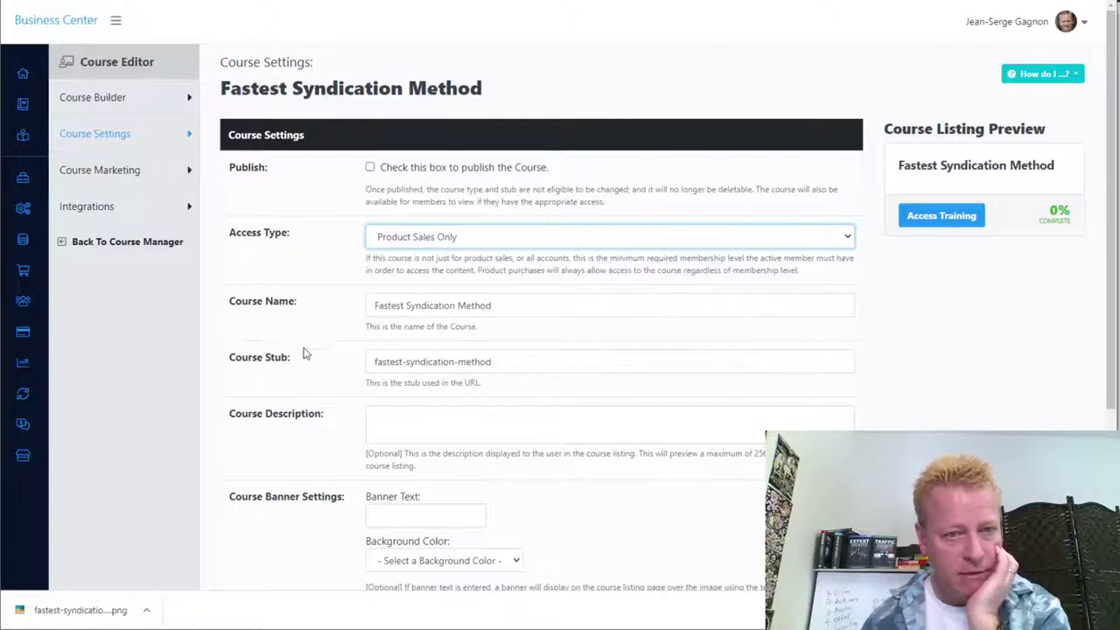
scroll(314, 417, down, 2)
click(404, 287)
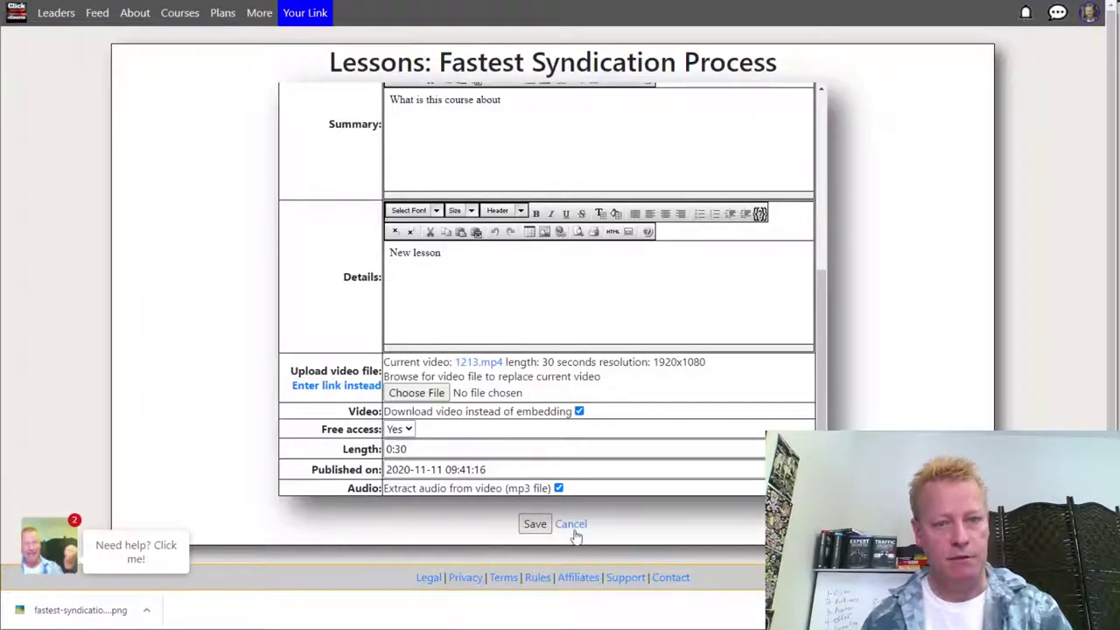
- Cancel the Click eCourse lesson editor and copy the Fastest Syndication Process description paragraphs
click(570, 525)
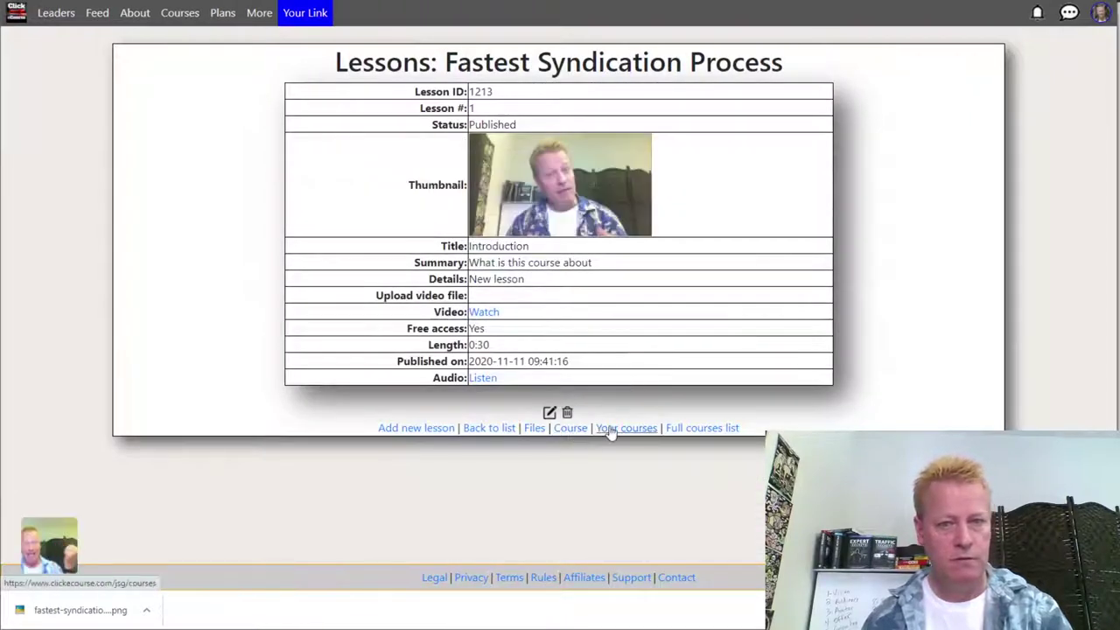
click(577, 429)
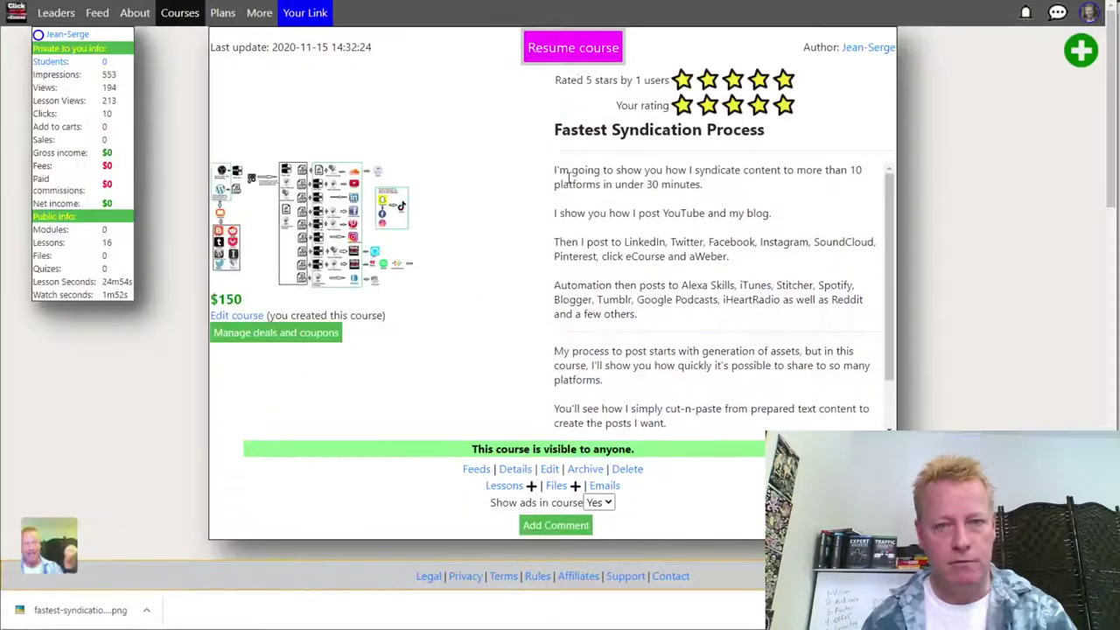
mouse_move(555, 172)
mouse_down()
mouse_move(613, 185)
mouse_move(645, 319)
mouse_move(554, 215)
mouse_move(556, 171)
mouse_up()
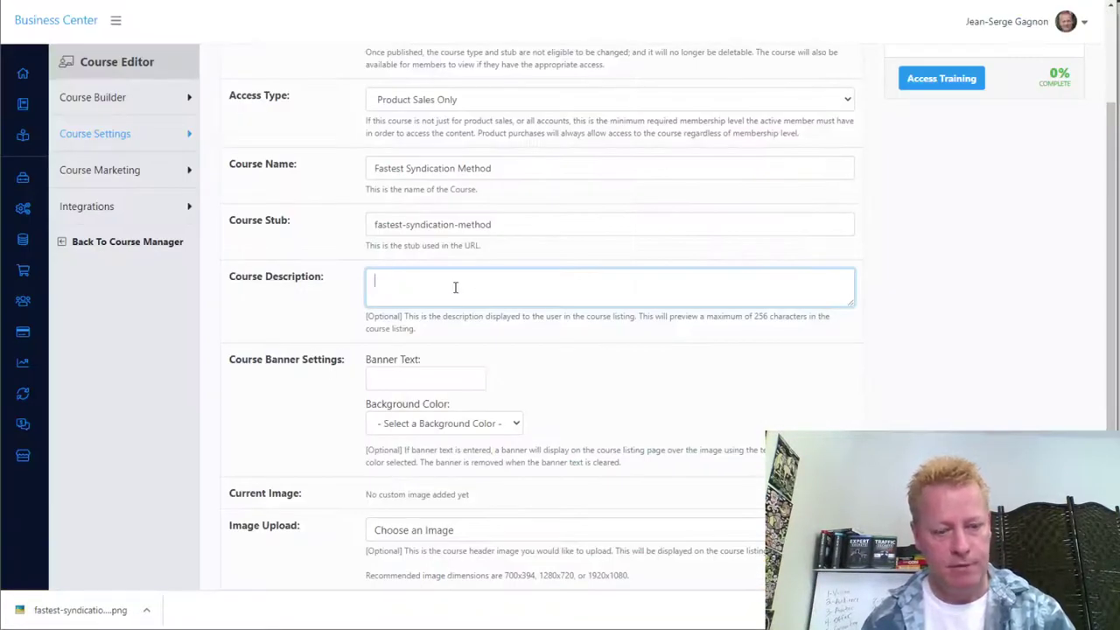
- Paste the copied four-paragraph description into Course Description and enlarge the box
text(I'm going to show you how I syndicate content to more than 10 platforms in under 30 minutes. I show you how I post YouTube and my blog. Then I post to LinkedIn, Twitter, Facebook, Instagram, SoundCloud, Pinterest, click eCourse and aWeber. Automation then posts to Alexa Skills, iTunes, Stitcher, Spotify, Blogger, Tumblr, Google Podcasts, iHeartRadio as well as Reddit and a few others.)
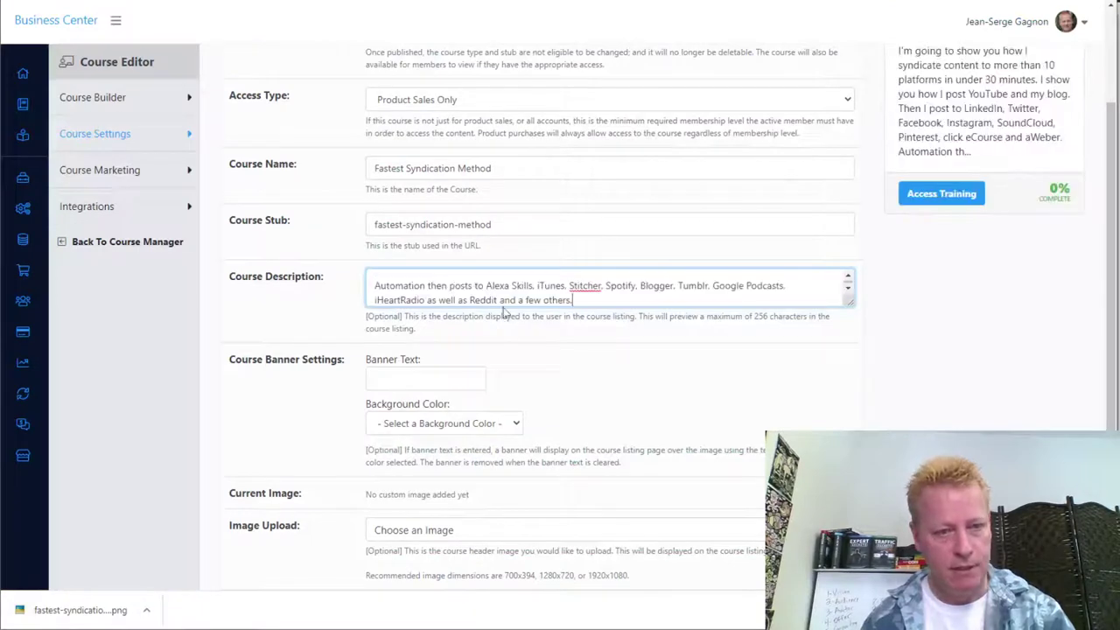
drag(852, 301, 857, 413)
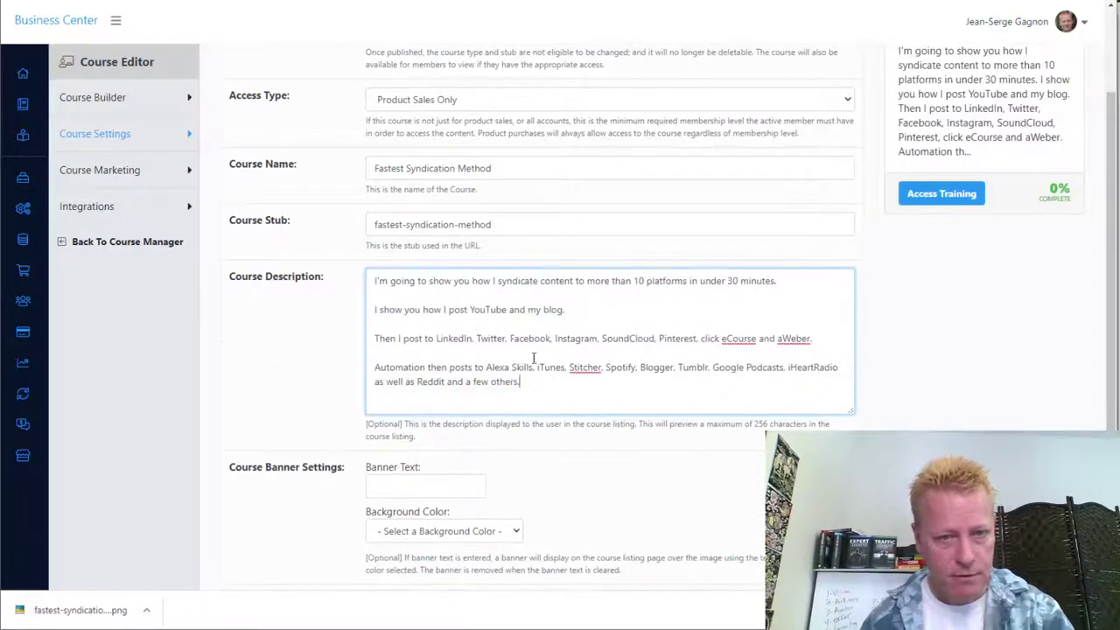
scroll(503, 370, down, 2)
- Give the course banner a Blue background and the text 'Syndication Engine'
click(424, 352)
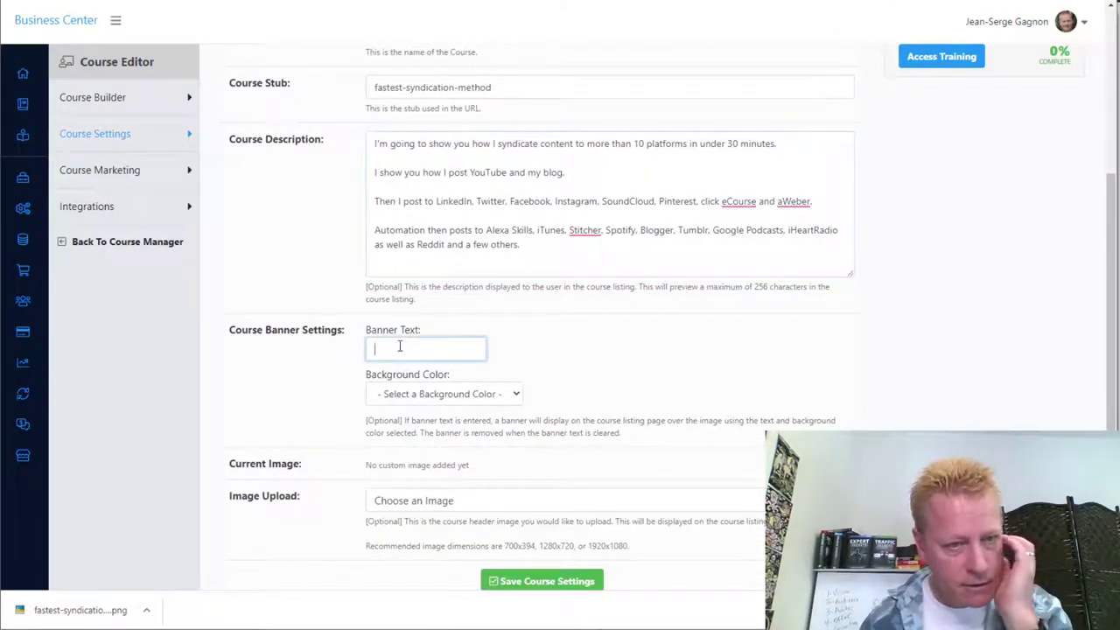
click(465, 398)
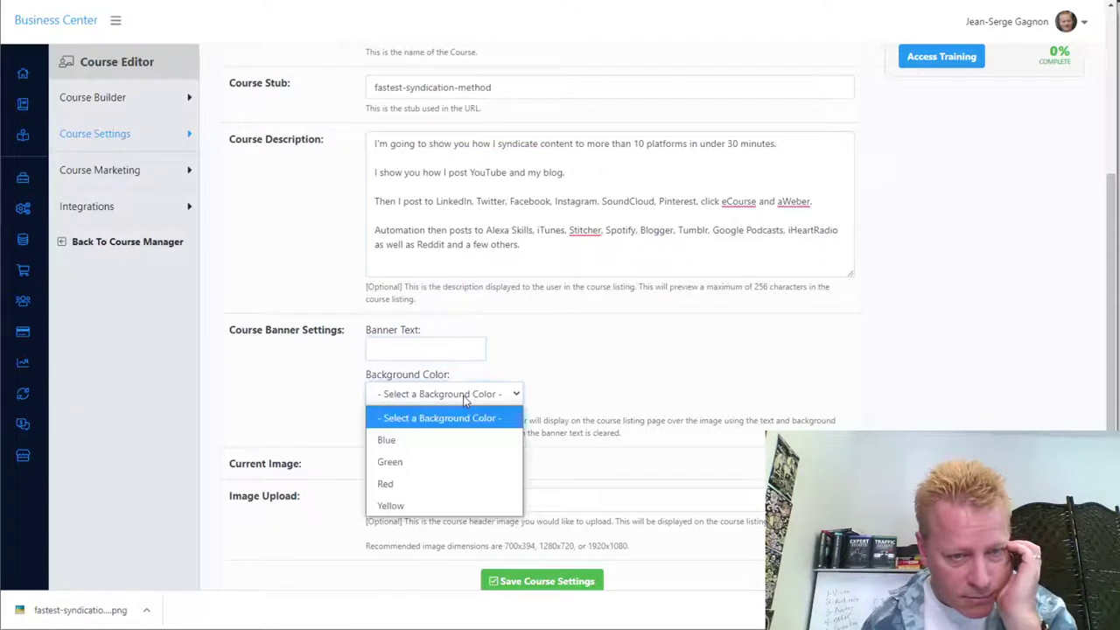
click(404, 440)
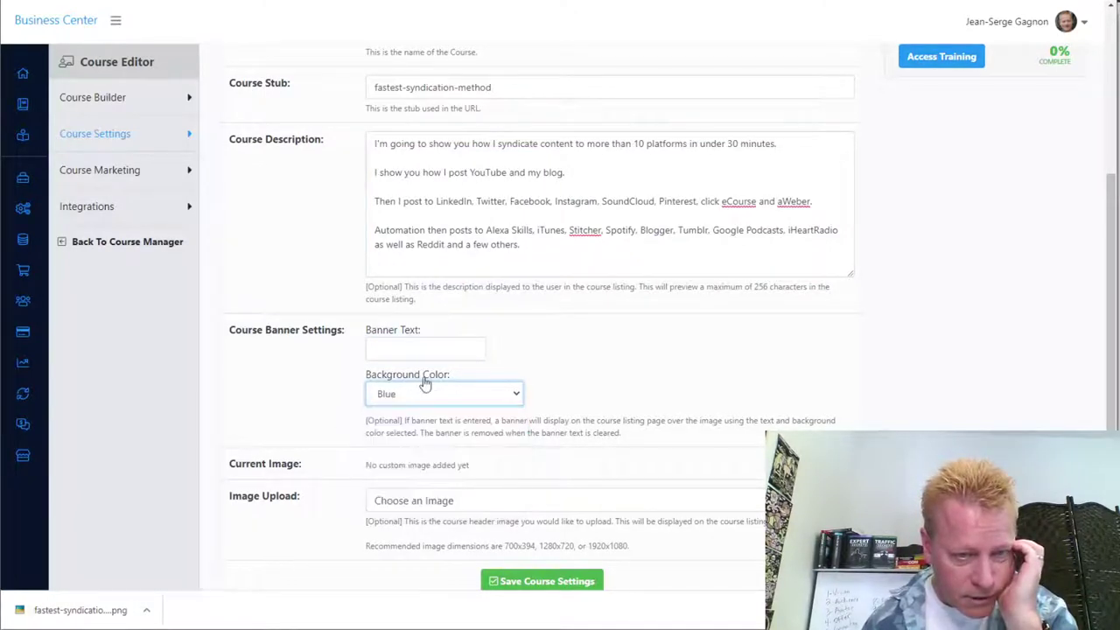
click(428, 347)
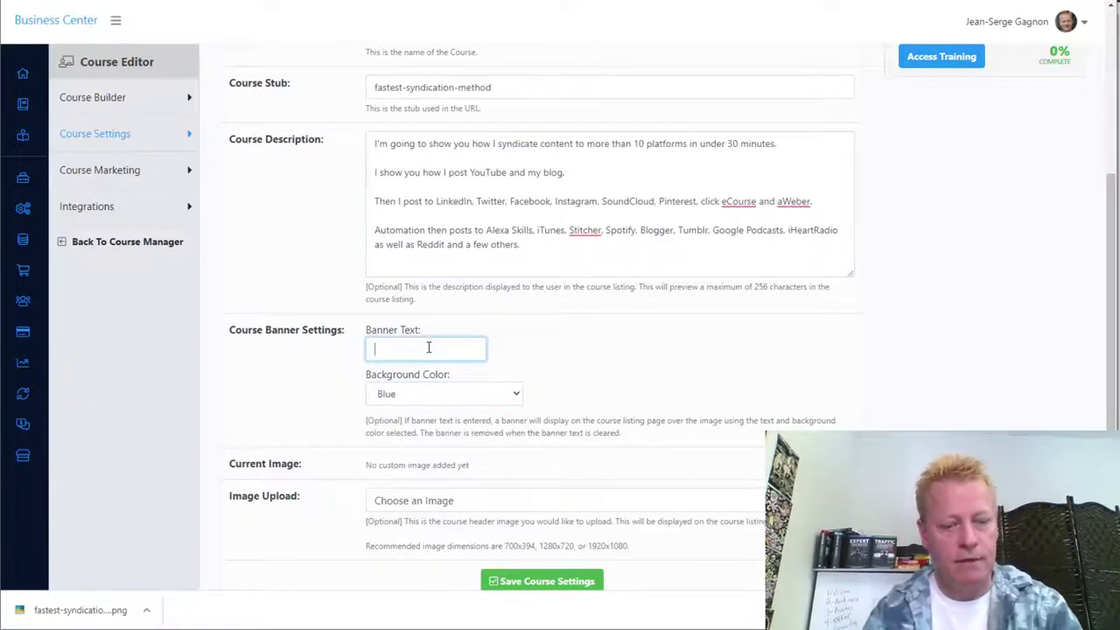
text(Syndication In)
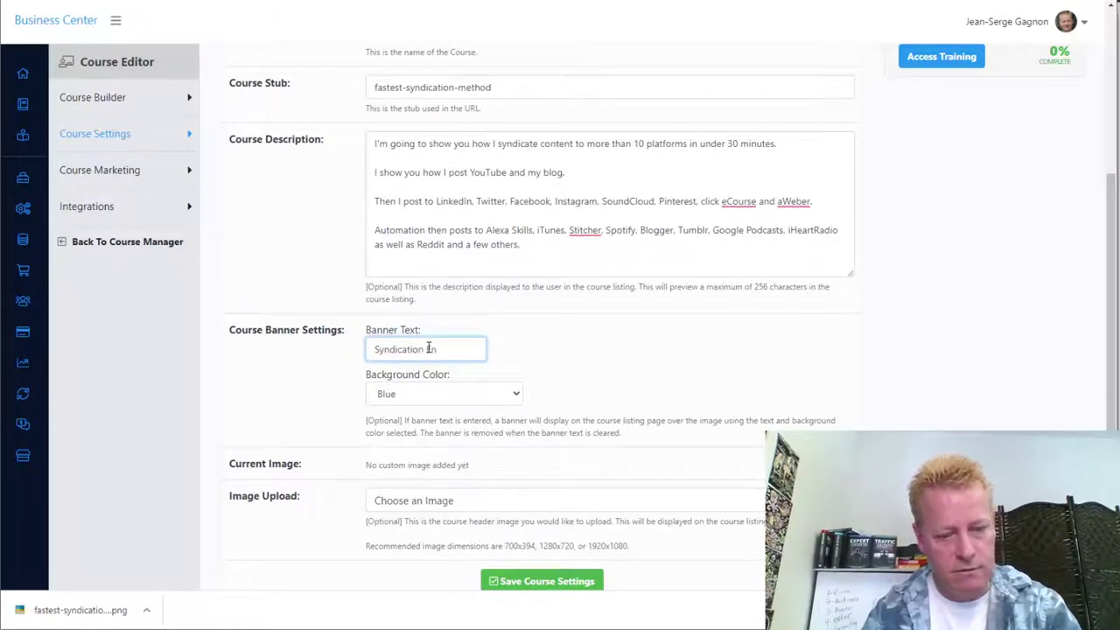
key(BackSpace)
key(BackSpace)
text(Engine)
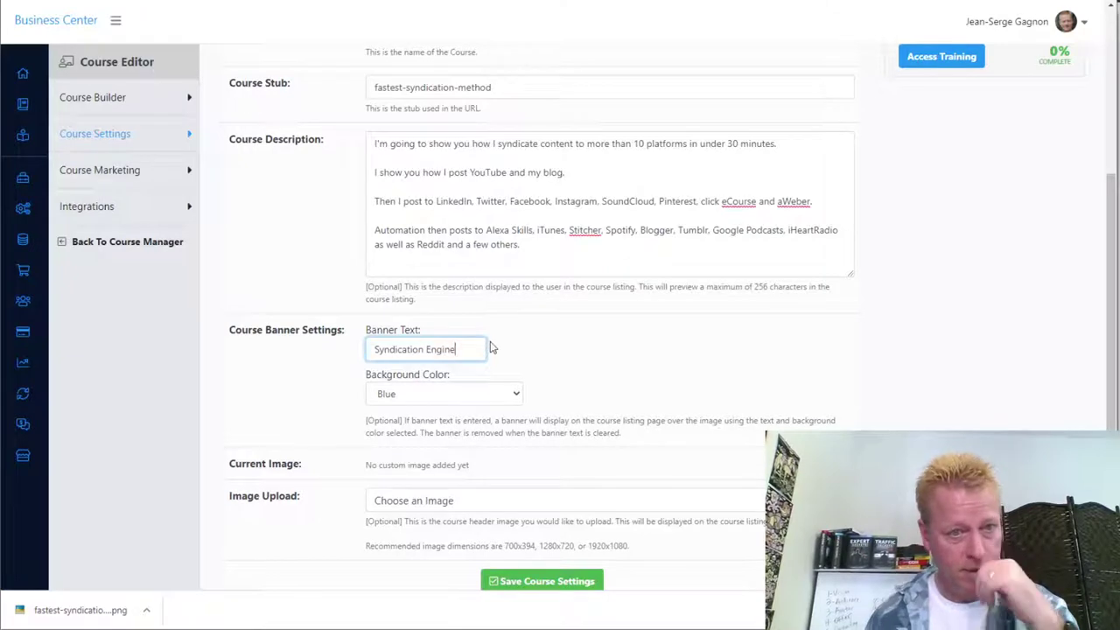
scroll(553, 340, down, 1)
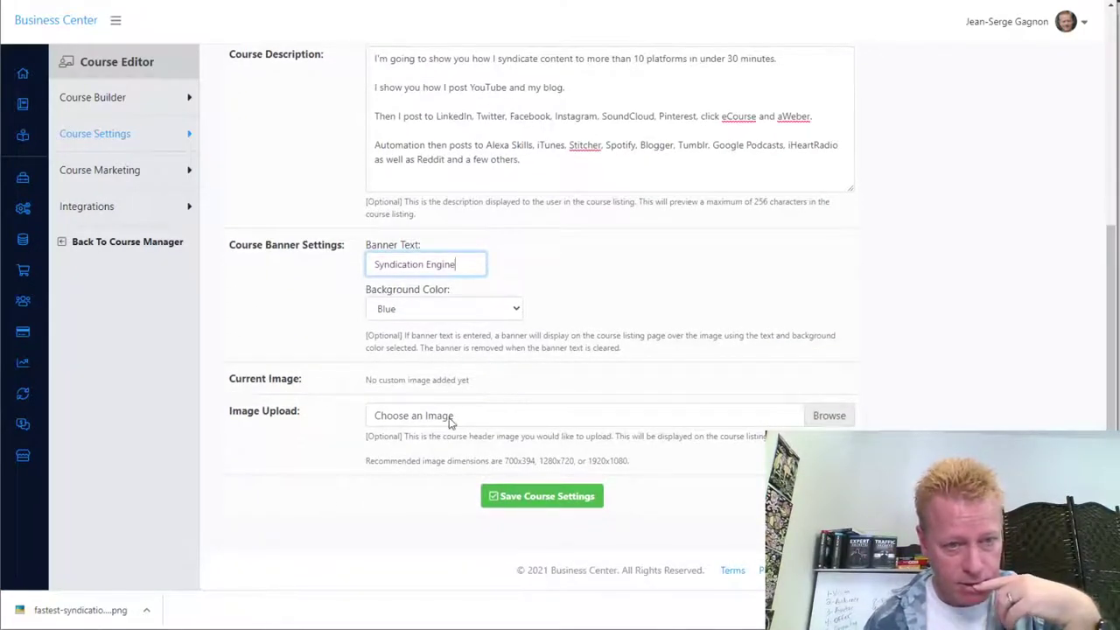
- Choose fastest-syndication-method.png from the course image folder as header image and save the settings
click(829, 422)
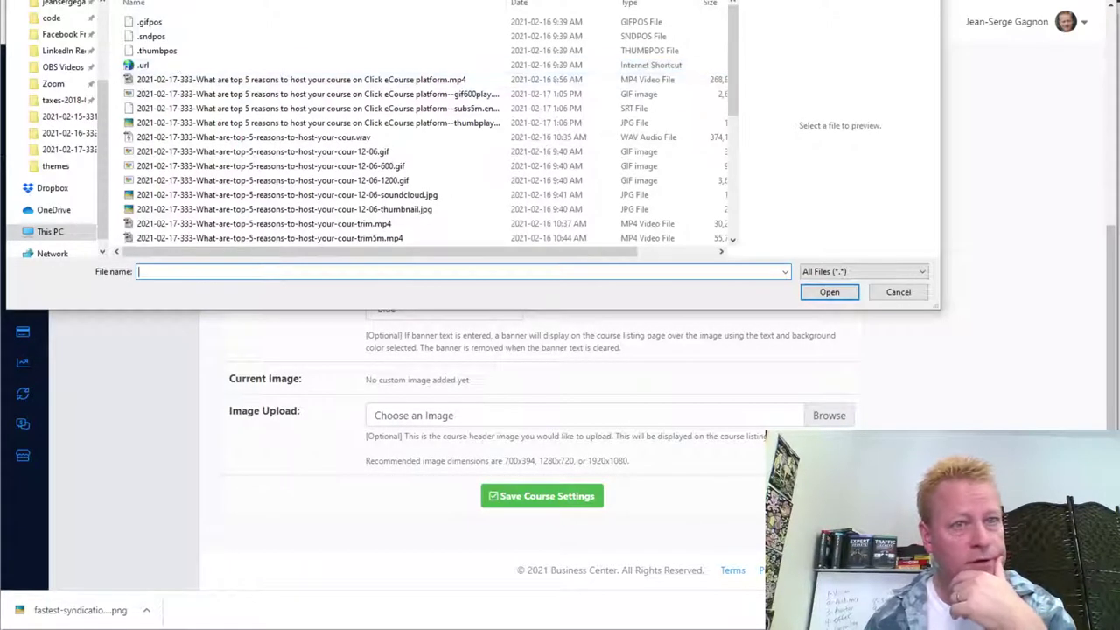
key(alt+Up)
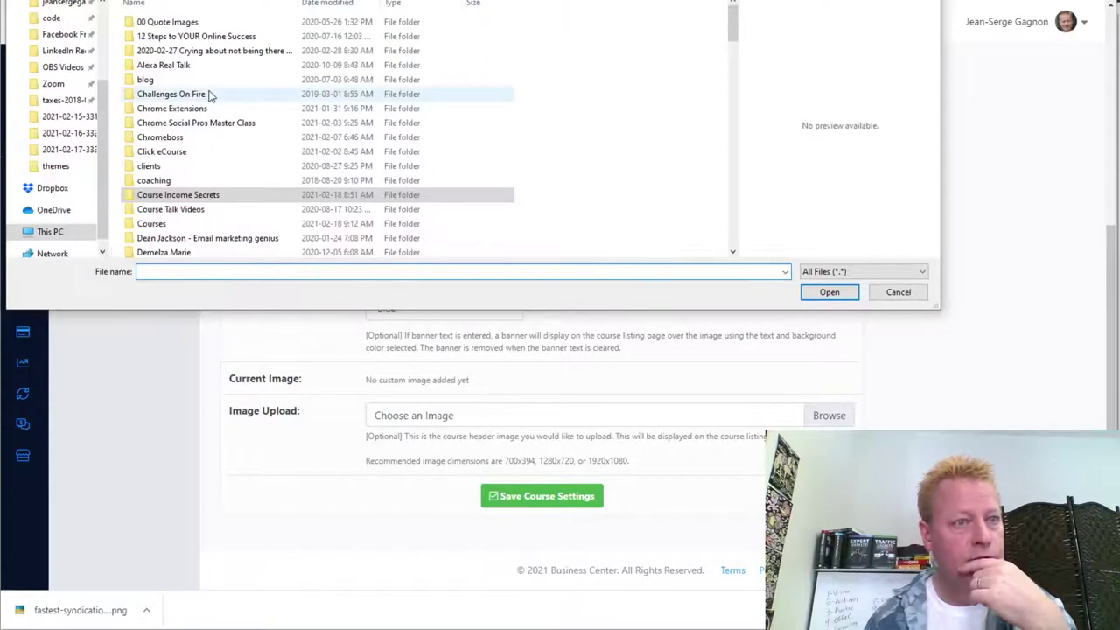
double_click(166, 225)
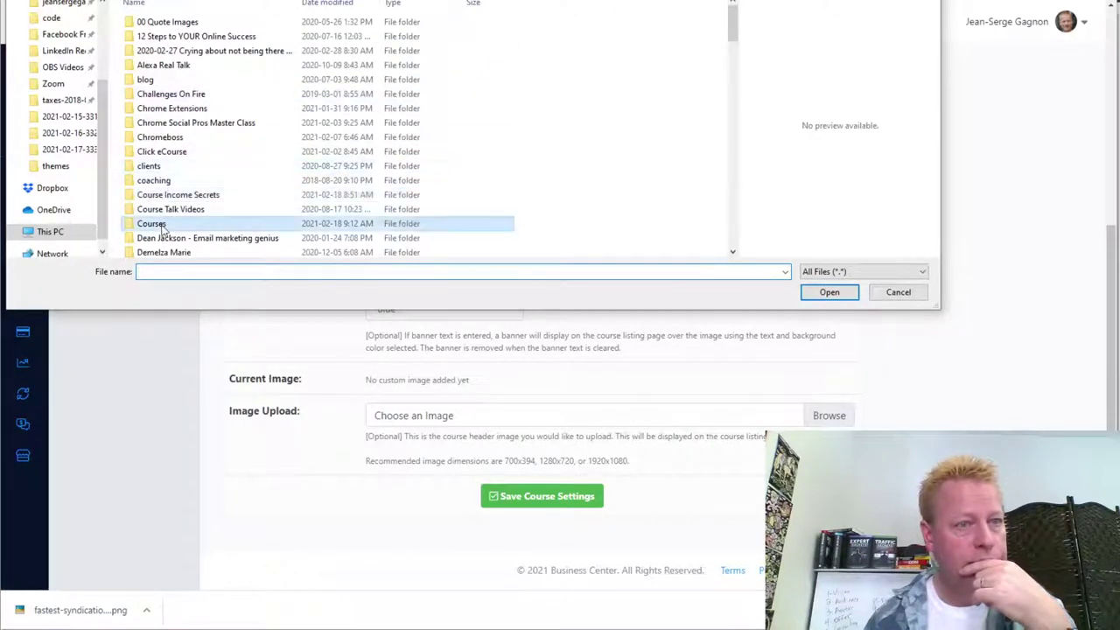
click(188, 41)
double_click(187, 39)
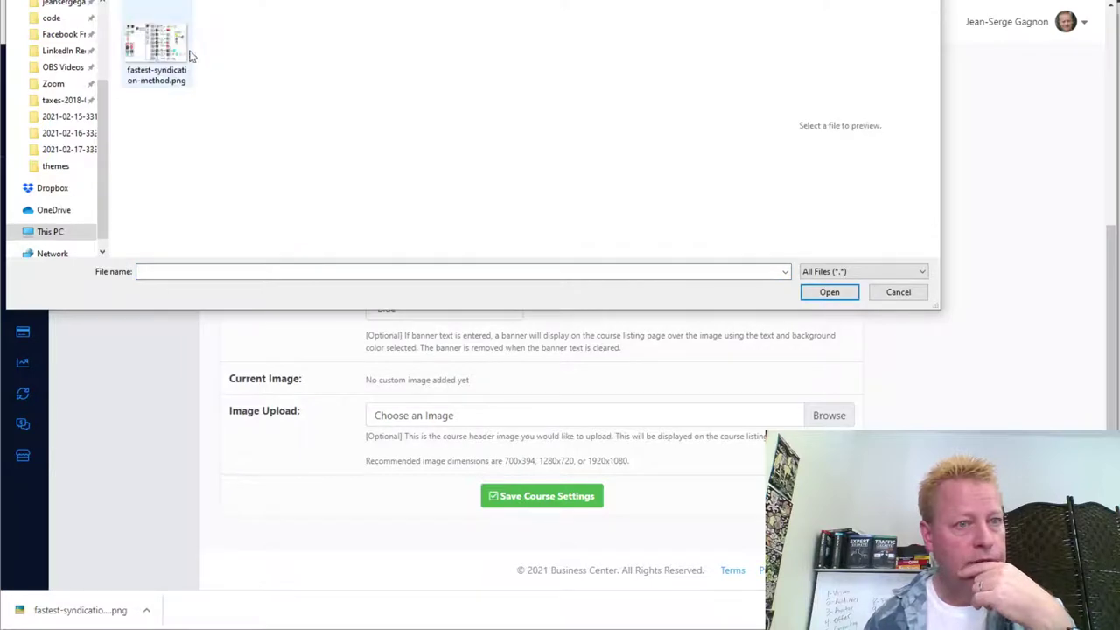
double_click(178, 47)
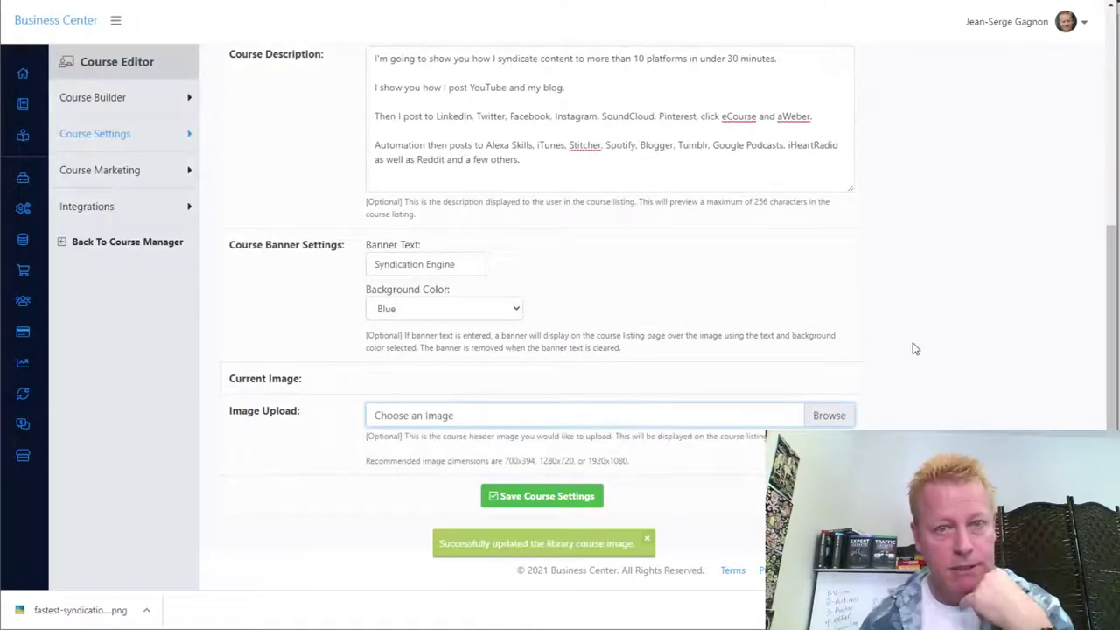
scroll(844, 420, down, 2)
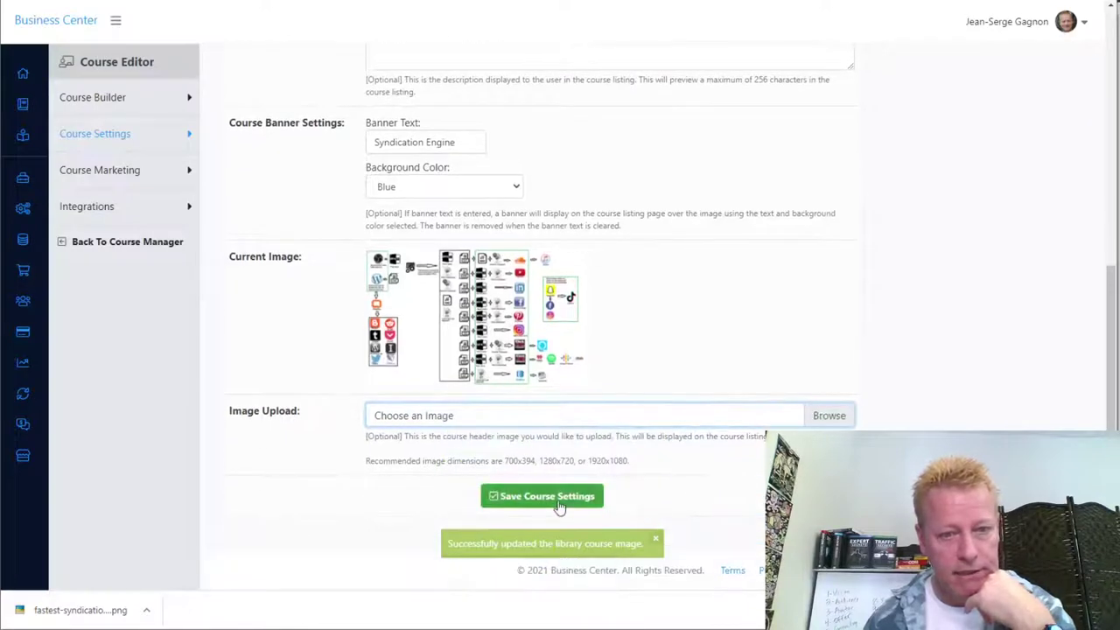
click(578, 496)
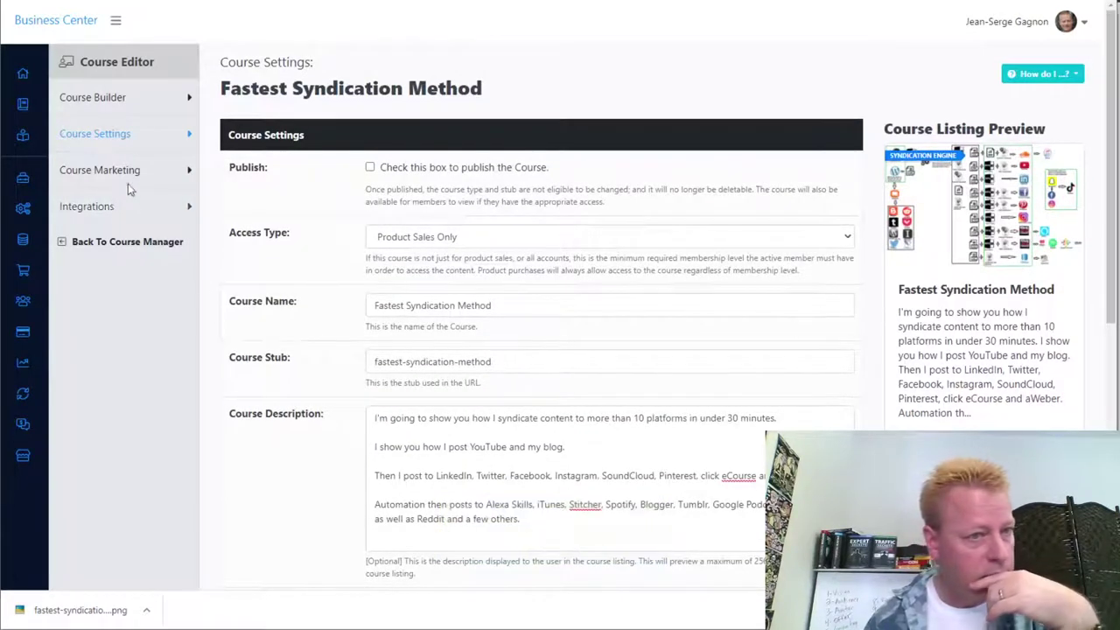
- In Course Builder, create a module named 'Introduction'
click(127, 105)
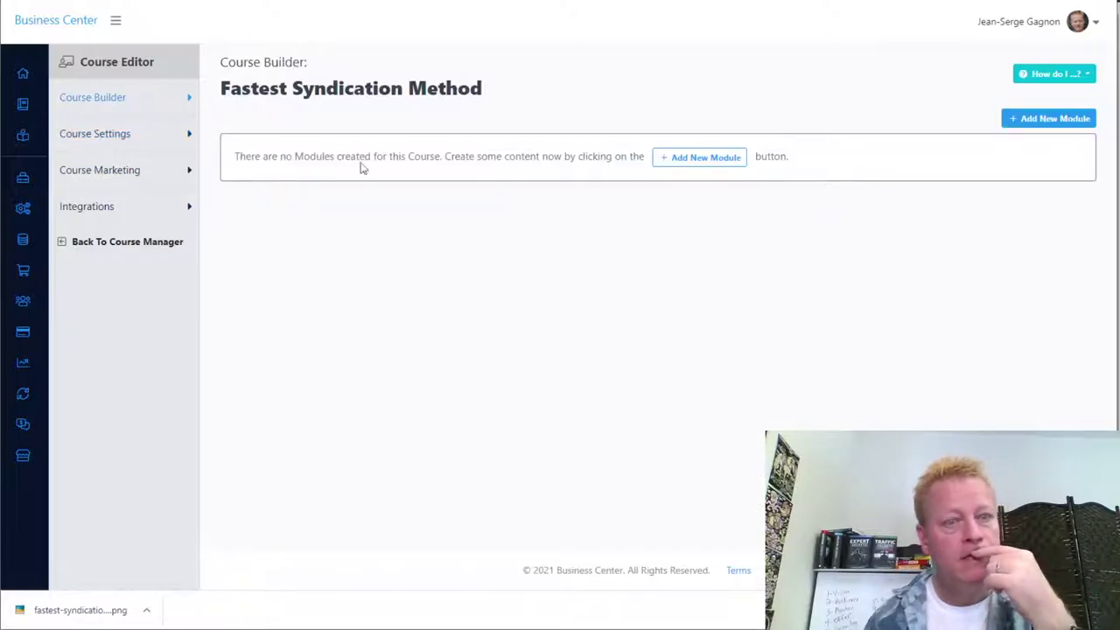
click(723, 156)
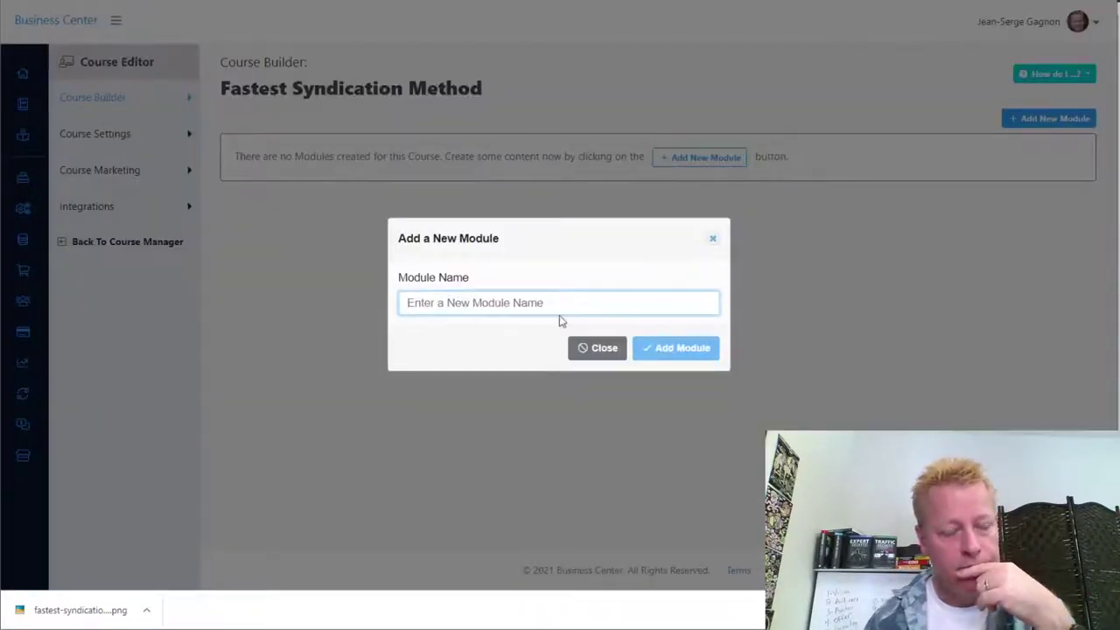
text(Introduction)
click(714, 354)
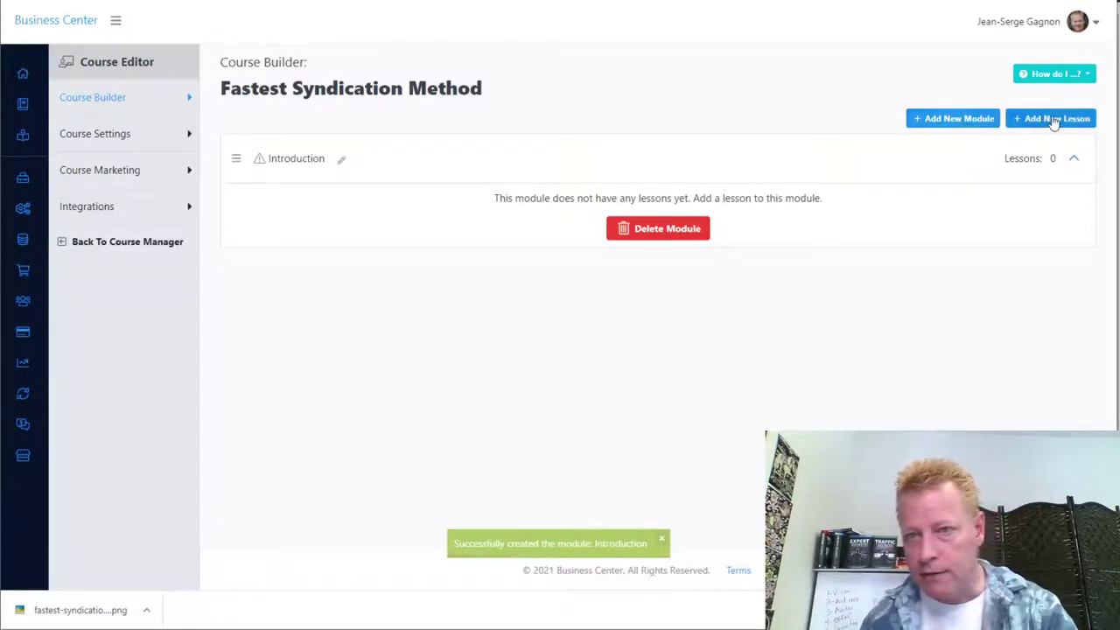
- Add a lesson named 'Introduction' inside the Introduction module
click(1053, 120)
click(513, 273)
click(481, 316)
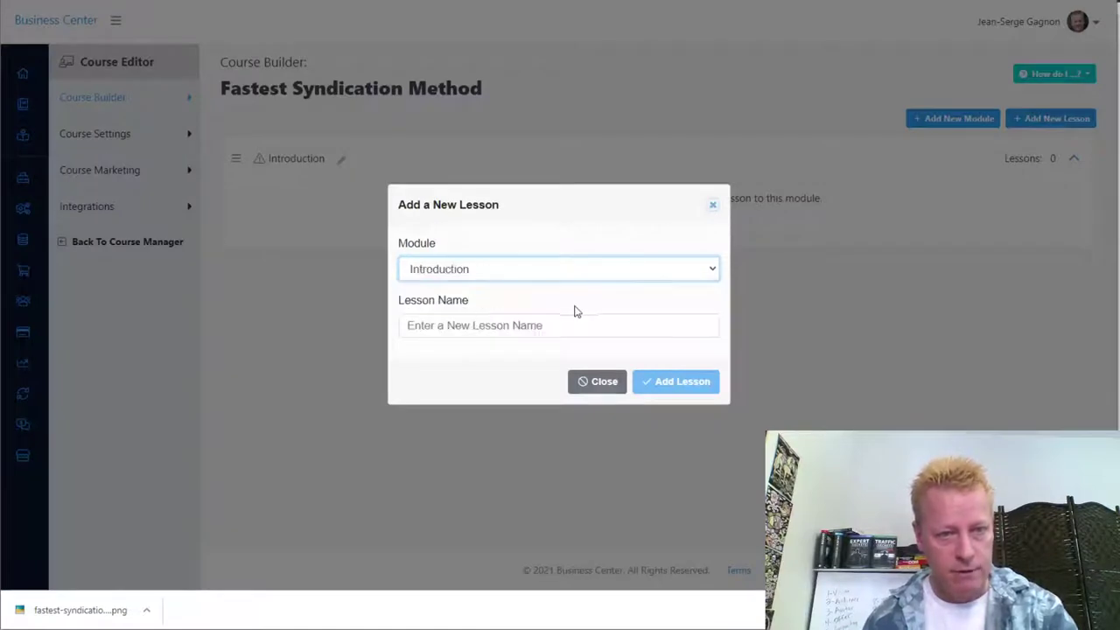
click(488, 326)
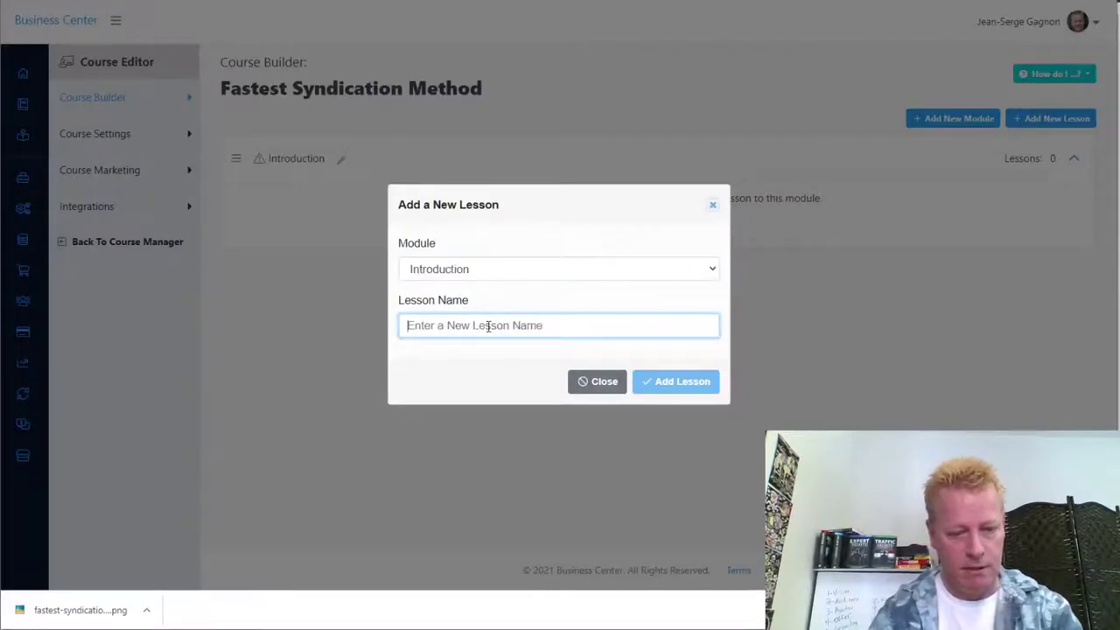
text(Introduction)
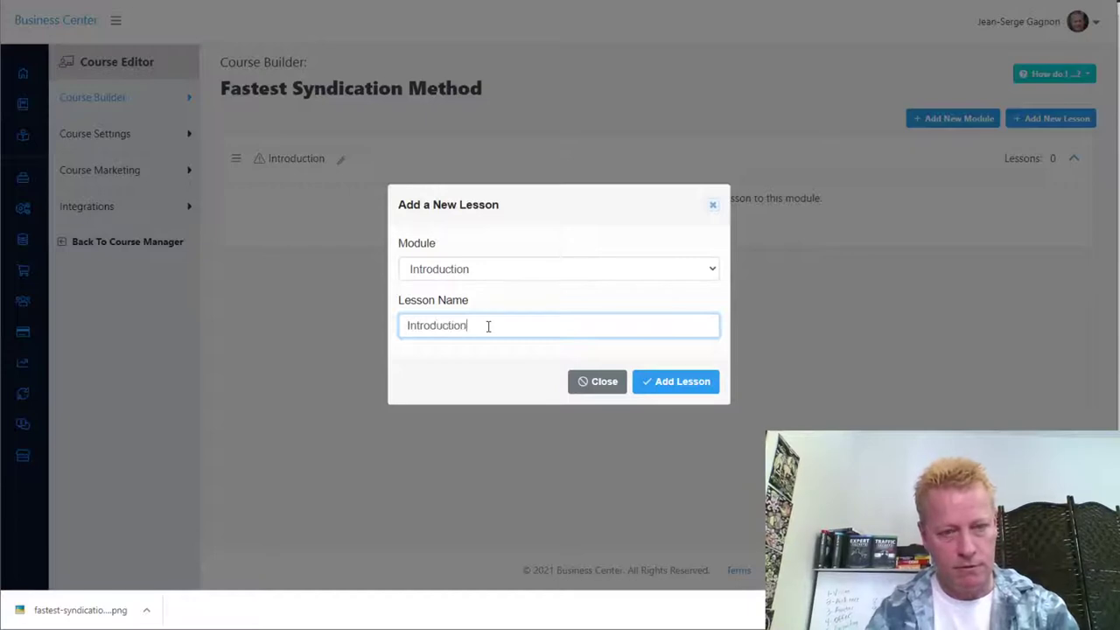
click(674, 394)
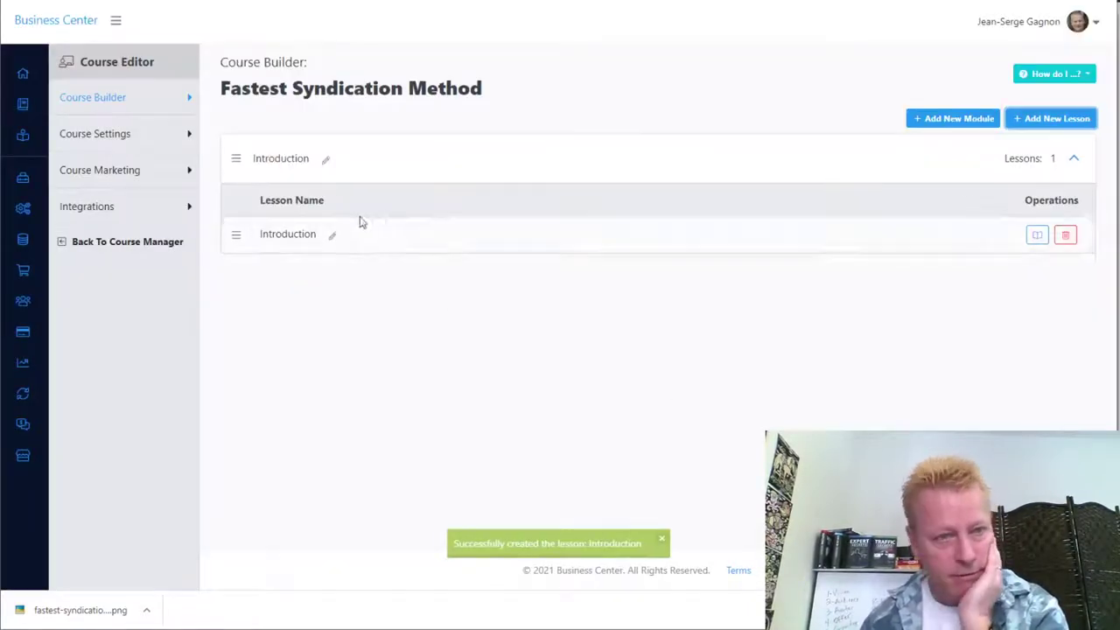
- Add a Video-type content item named 'Video' to the Introduction lesson
click(1037, 236)
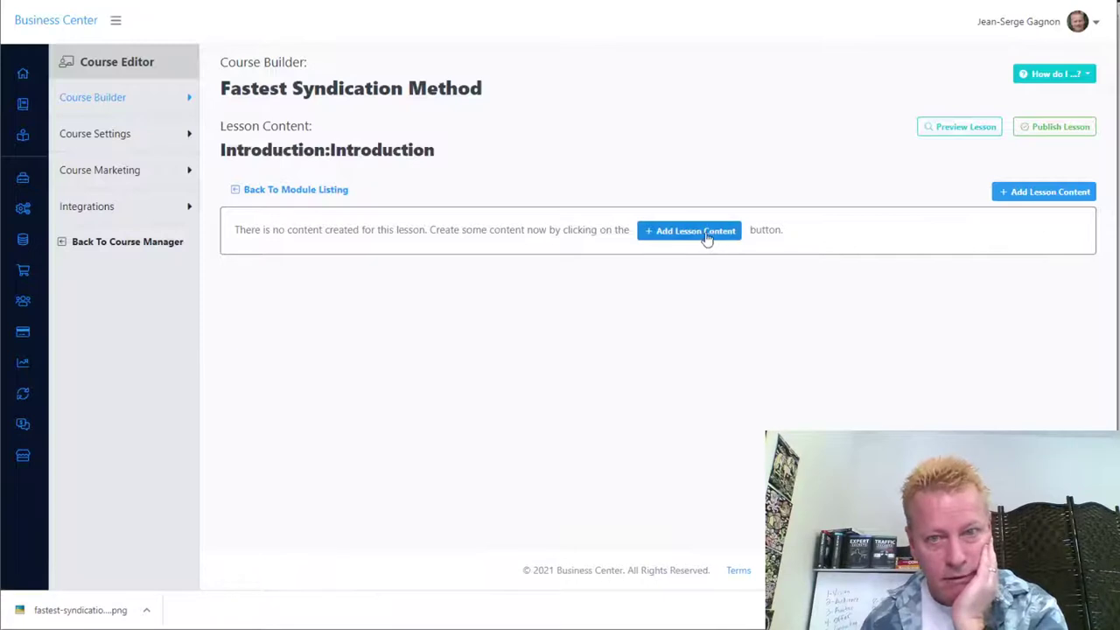
click(706, 235)
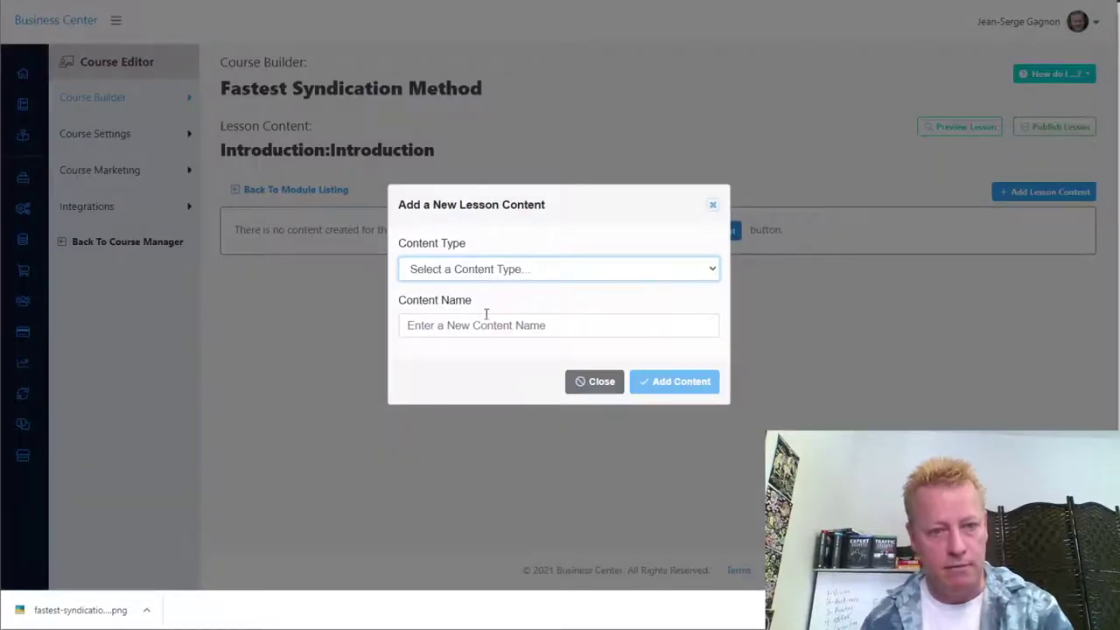
click(512, 273)
click(465, 335)
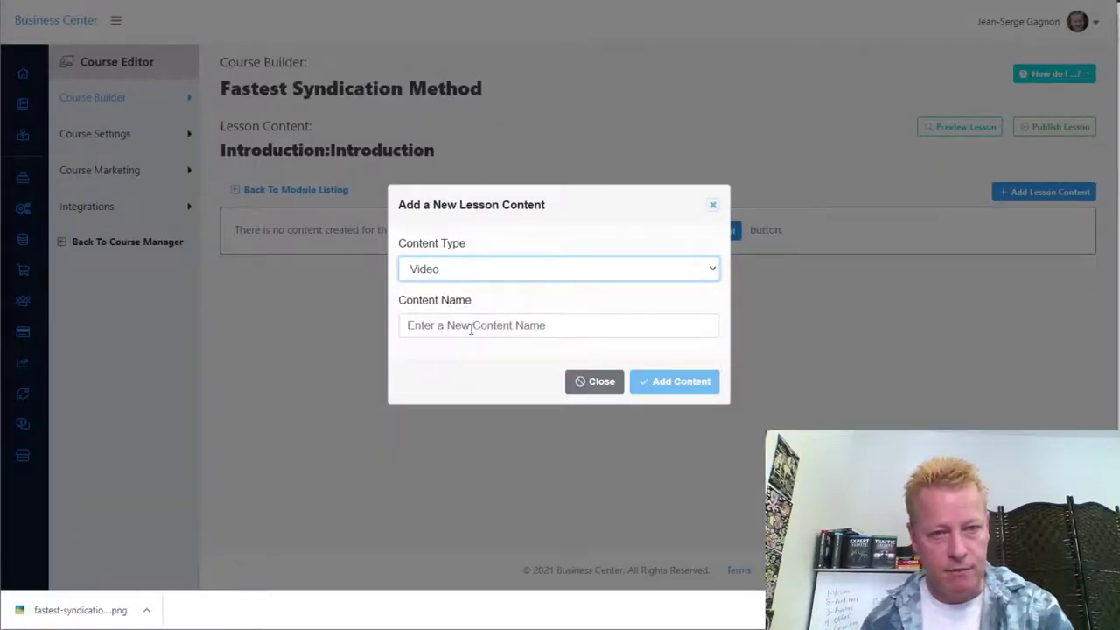
click(517, 323)
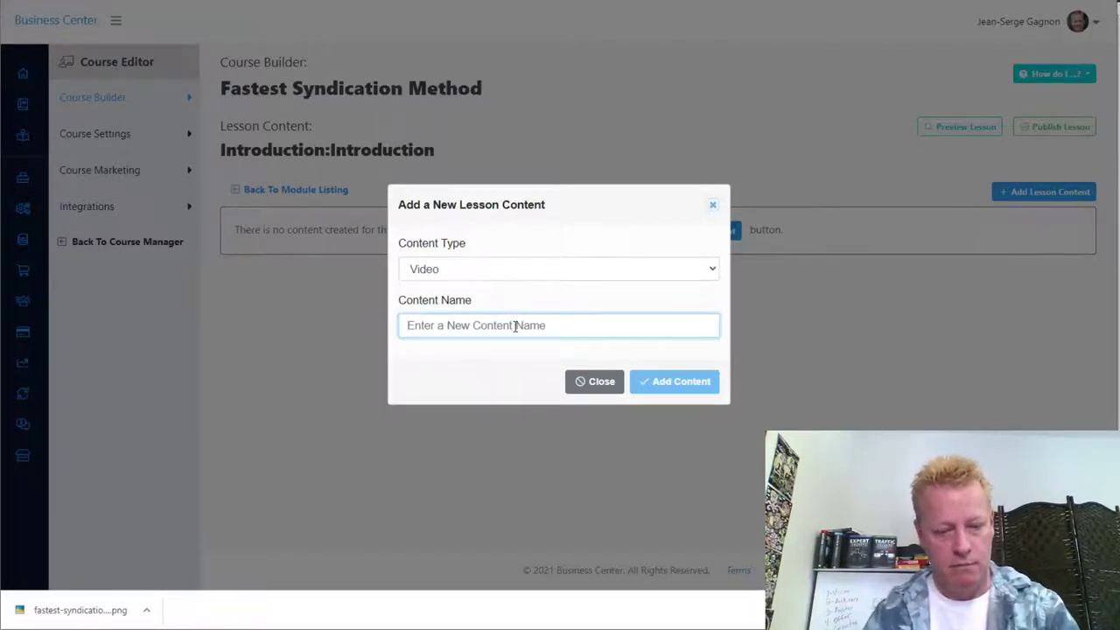
text(Video)
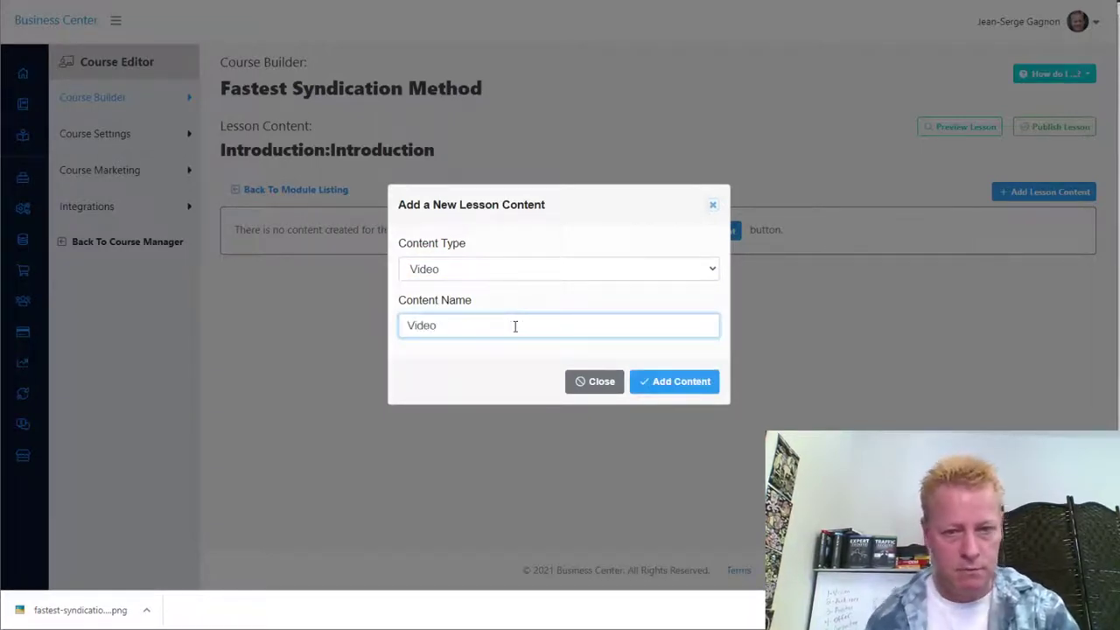
click(675, 387)
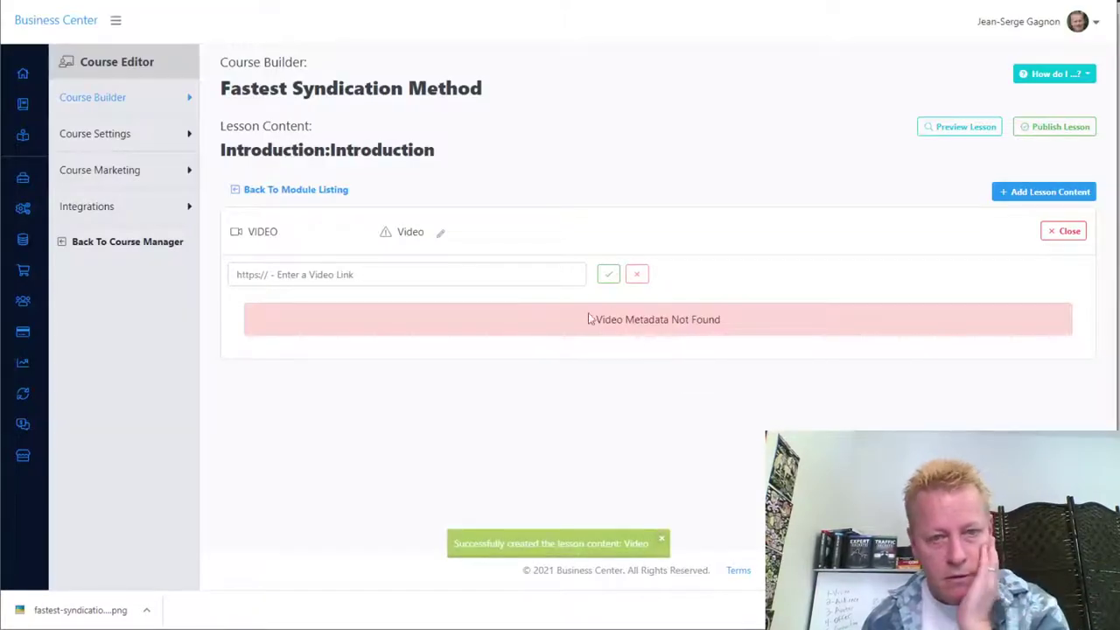
- Link the Video content to the TikTok Tip YouTube video's share link
click(362, 274)
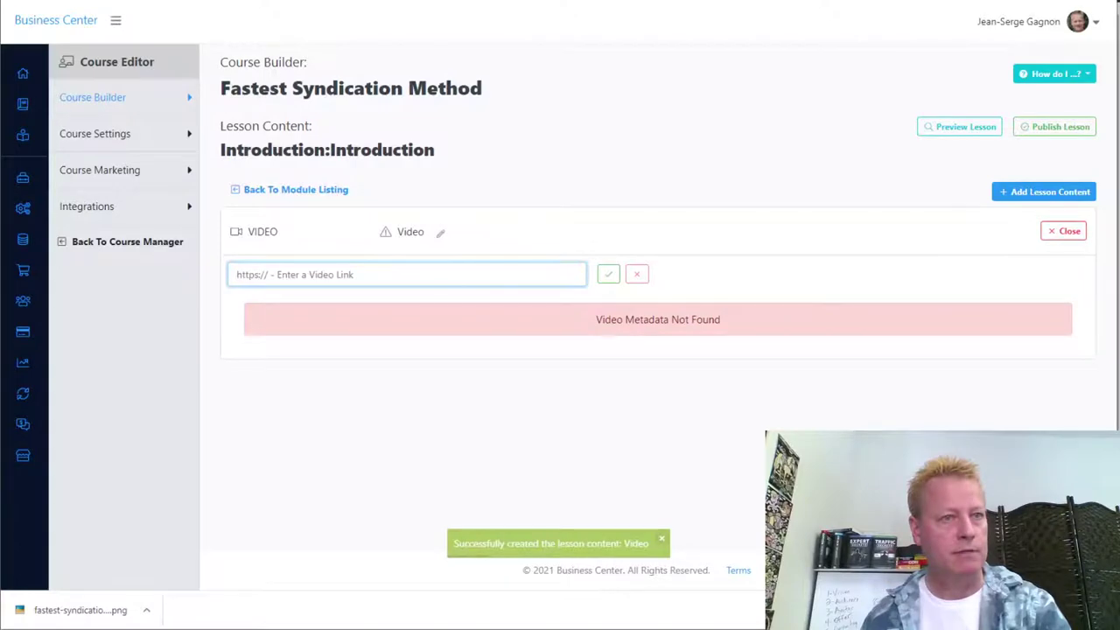
key(ctrl+Tab)
click(580, 254)
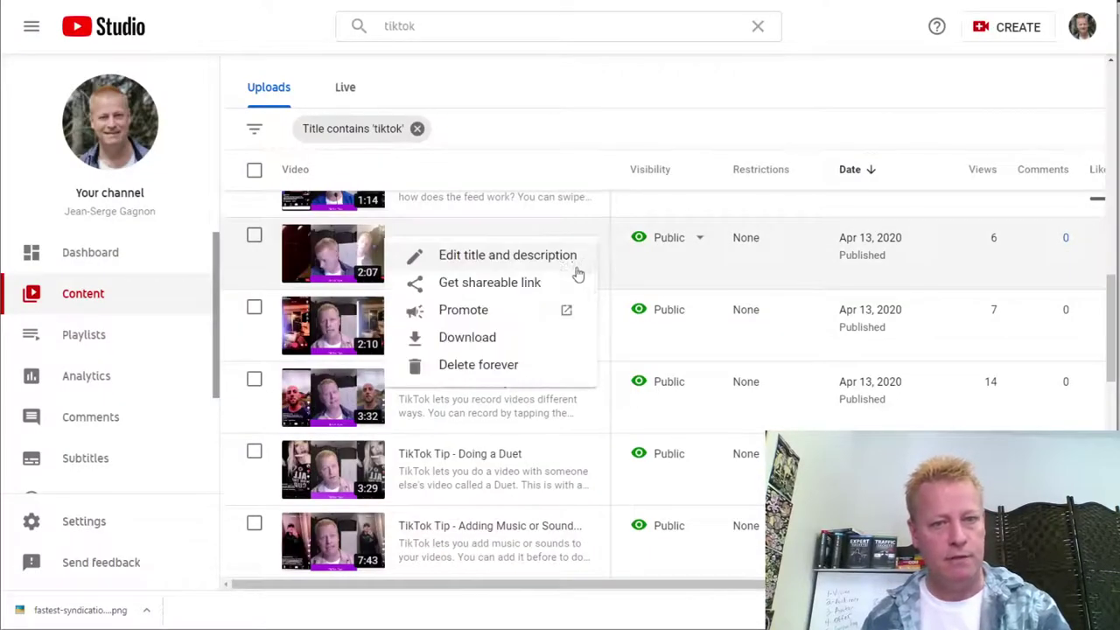
click(490, 283)
key(ctrl+shift+Tab)
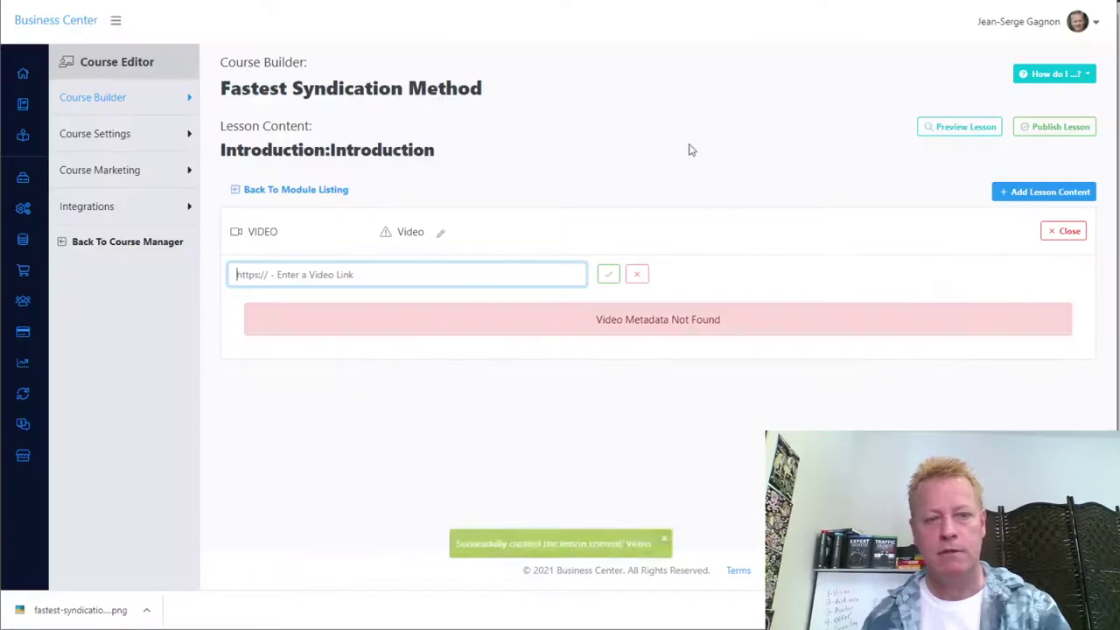
key(ctrl+v)
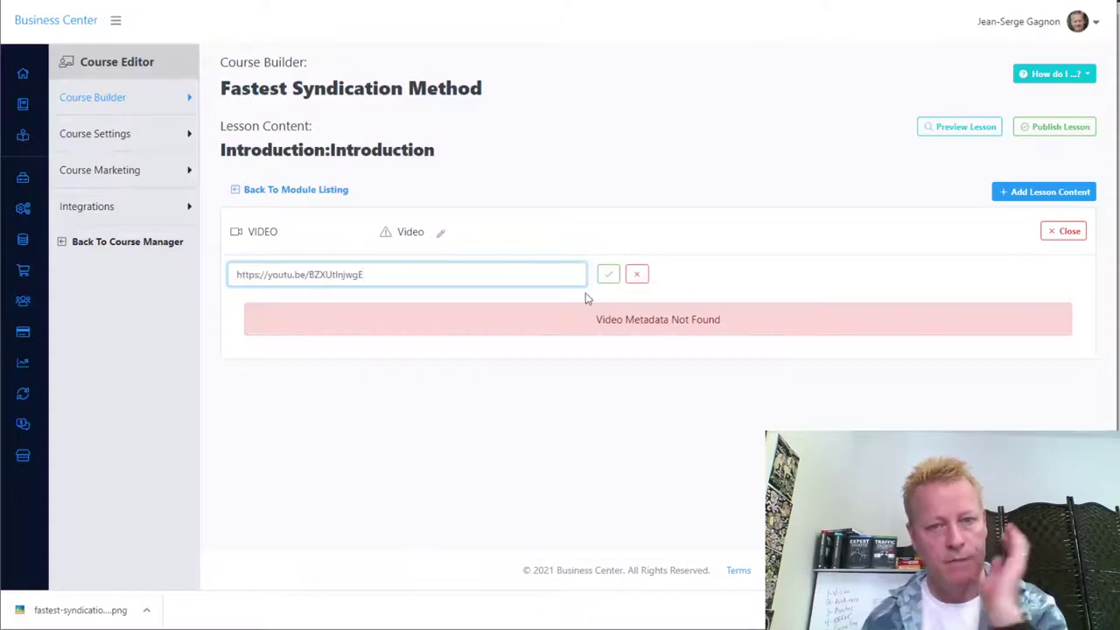
click(609, 276)
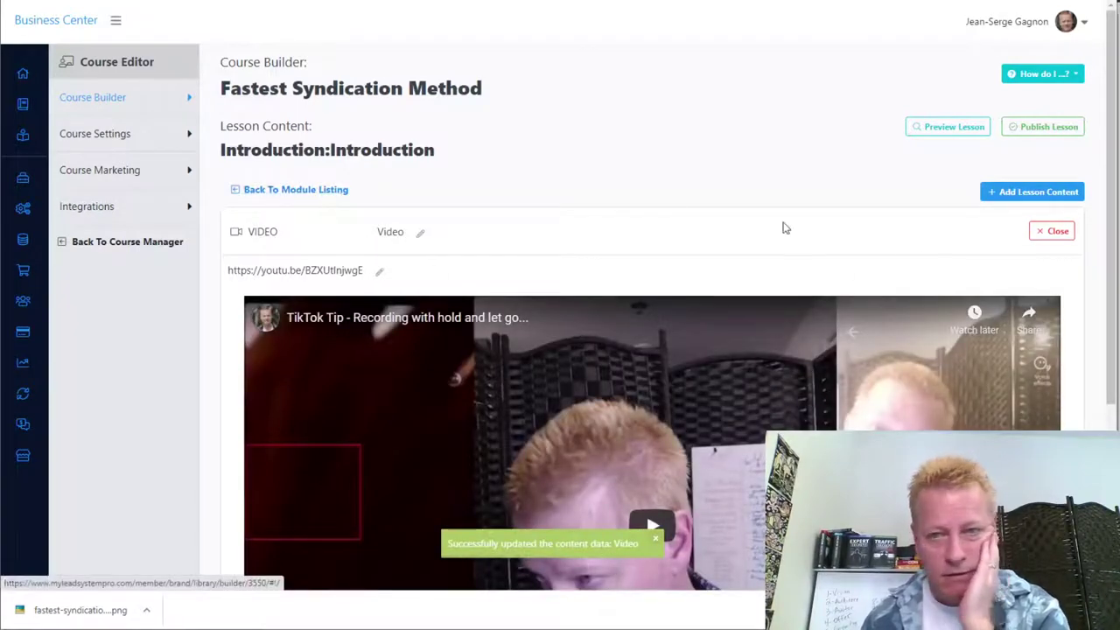
- Review the lesson content and return to the module listing
scroll(787, 219, down, 3)
scroll(799, 210, up, 3)
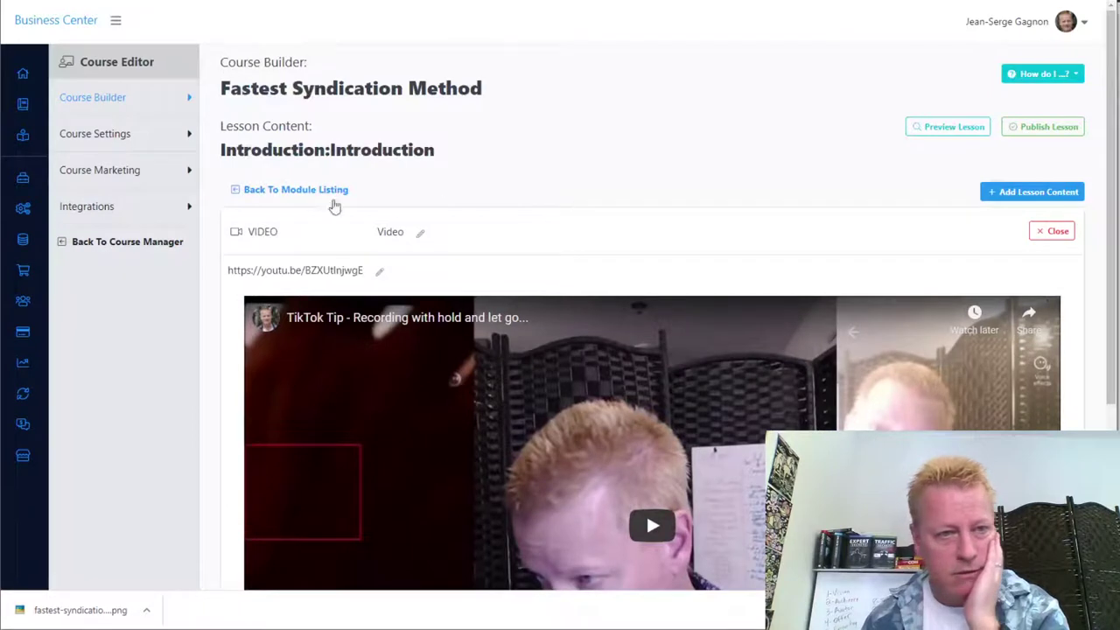
click(311, 198)
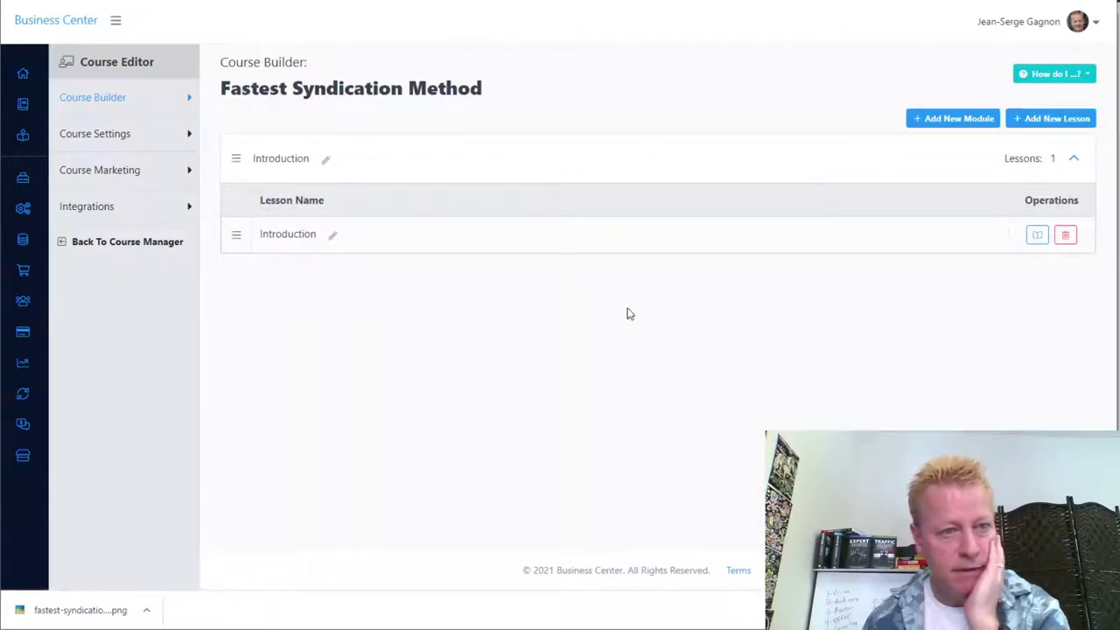
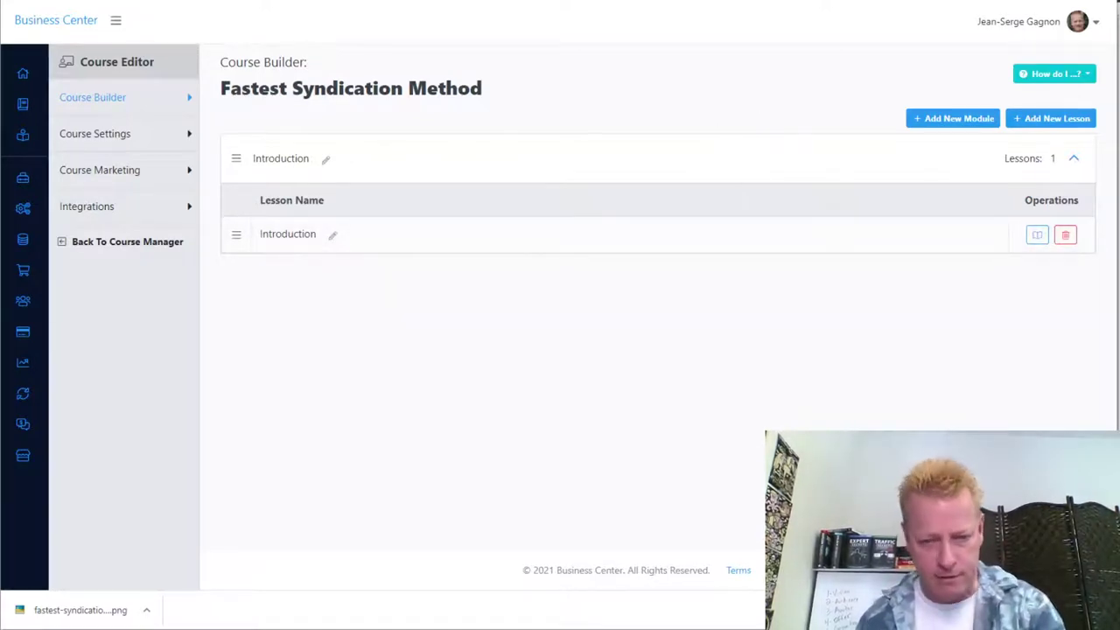
- Switch from Business Center to the Click eCourse Syndication Method course page ($500, 4 lessons)
mouse_move(420, 629)
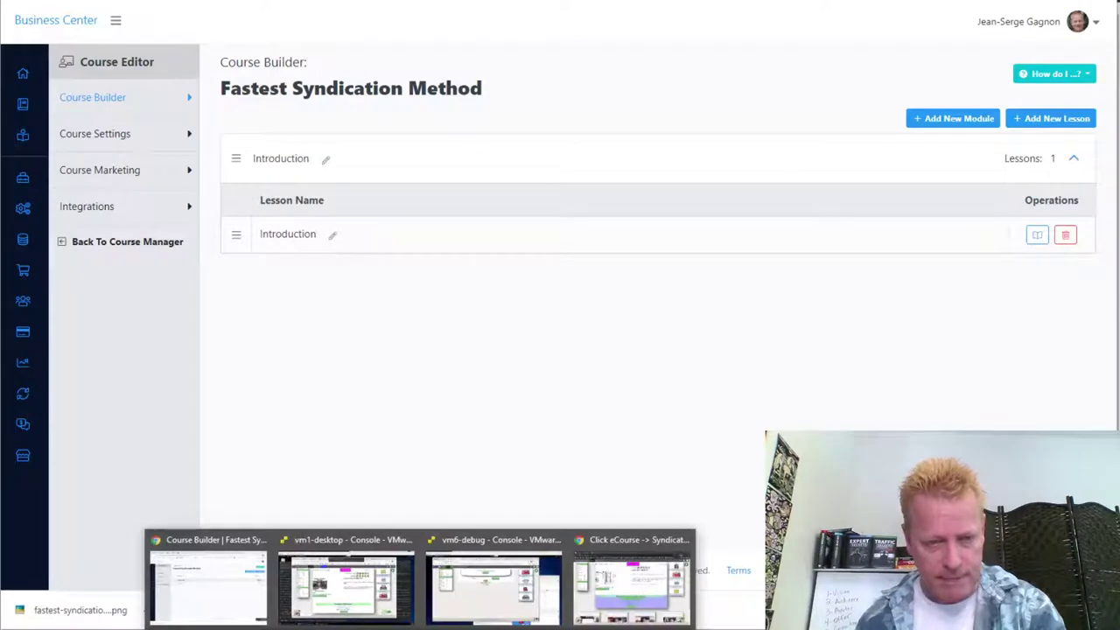
click(632, 584)
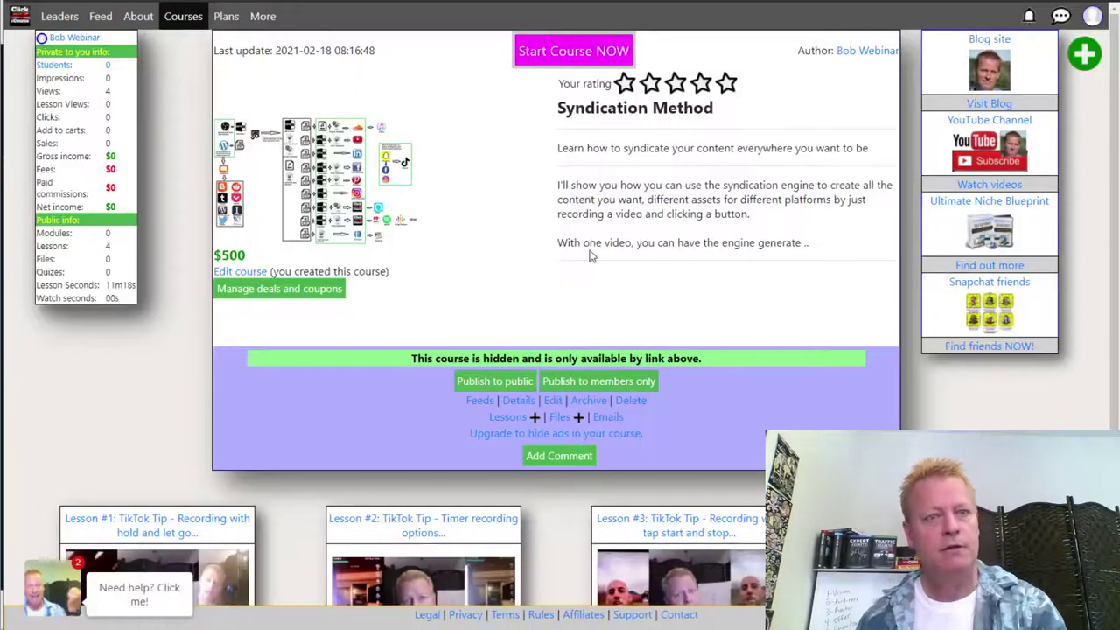
- Go to the Profile page from the account menu
scroll(688, 236, down, 3)
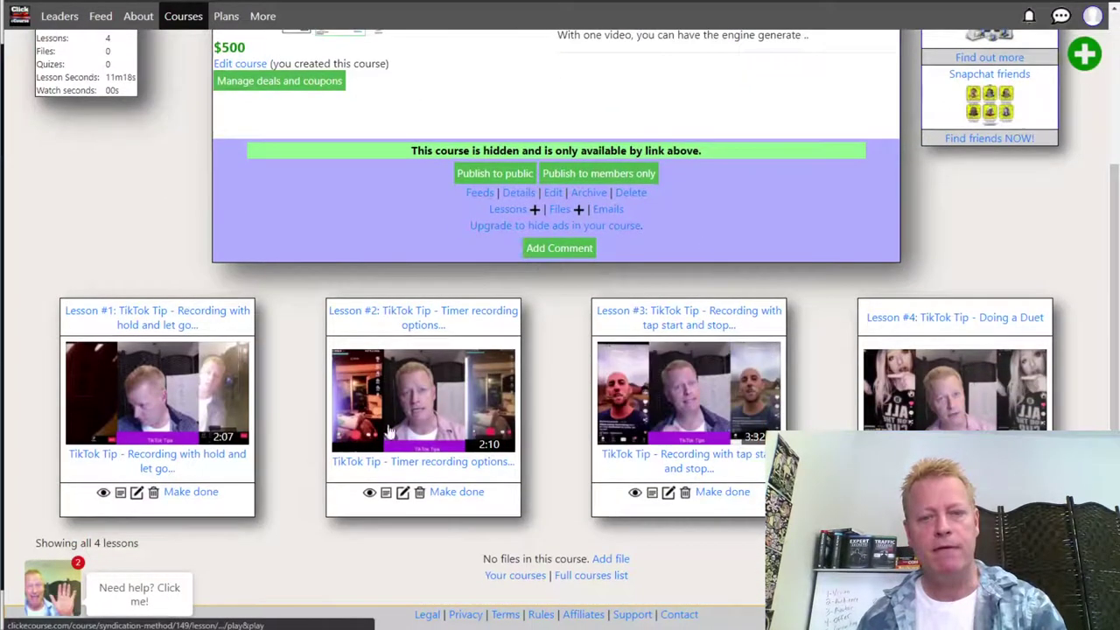
scroll(560, 350, up, 3)
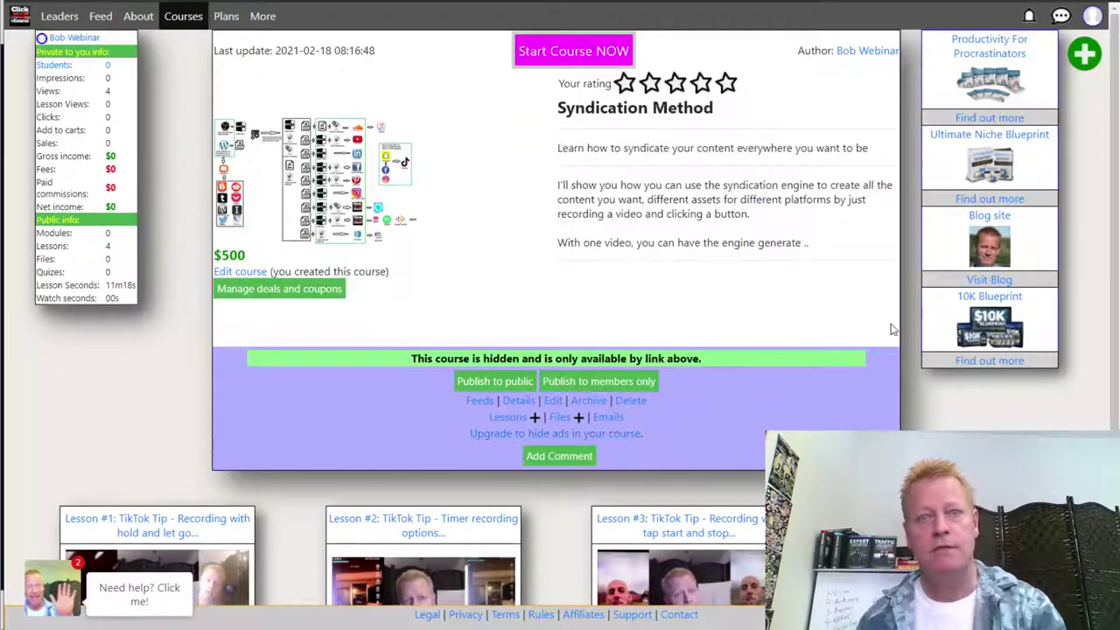
click(1094, 17)
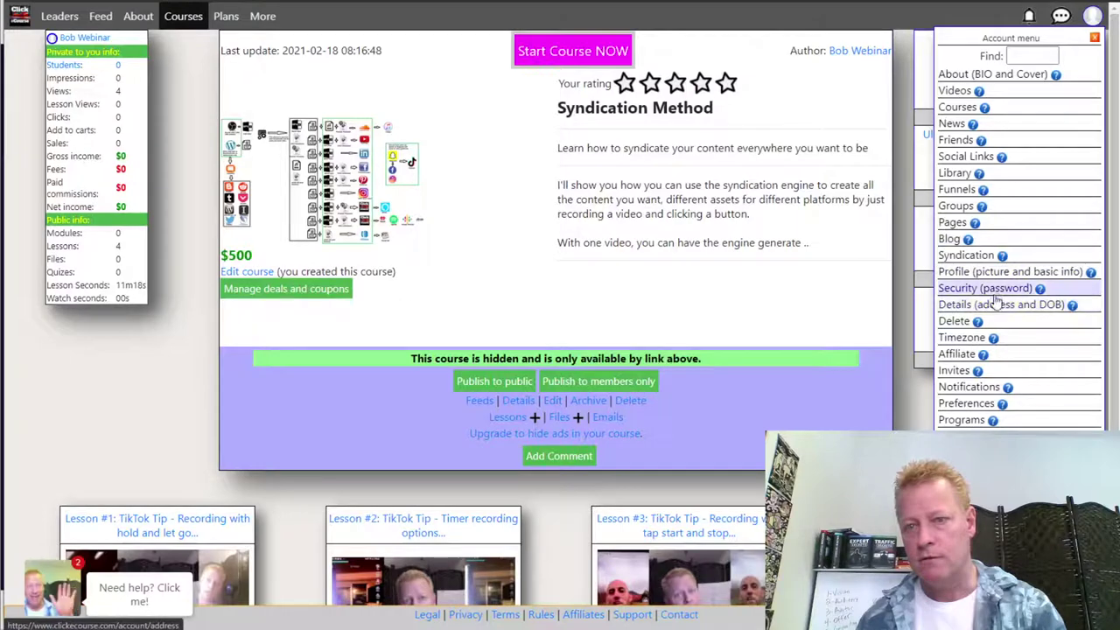
click(992, 274)
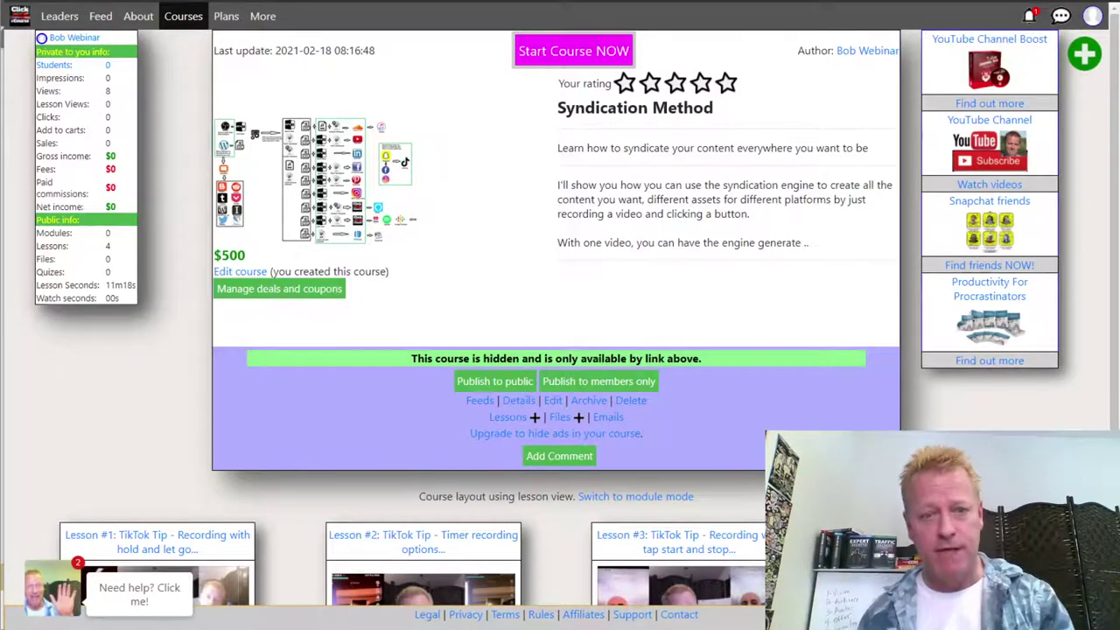
- Back on the Syndication Method course, switch its layout to module mode
scroll(725, 490, down, 1)
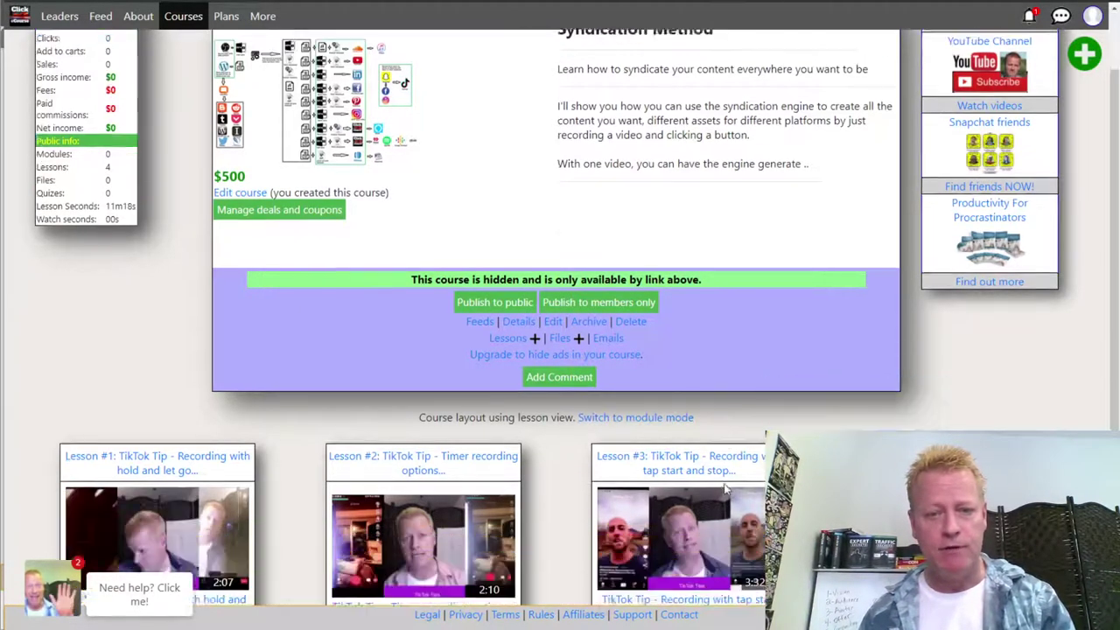
scroll(724, 490, down, 2)
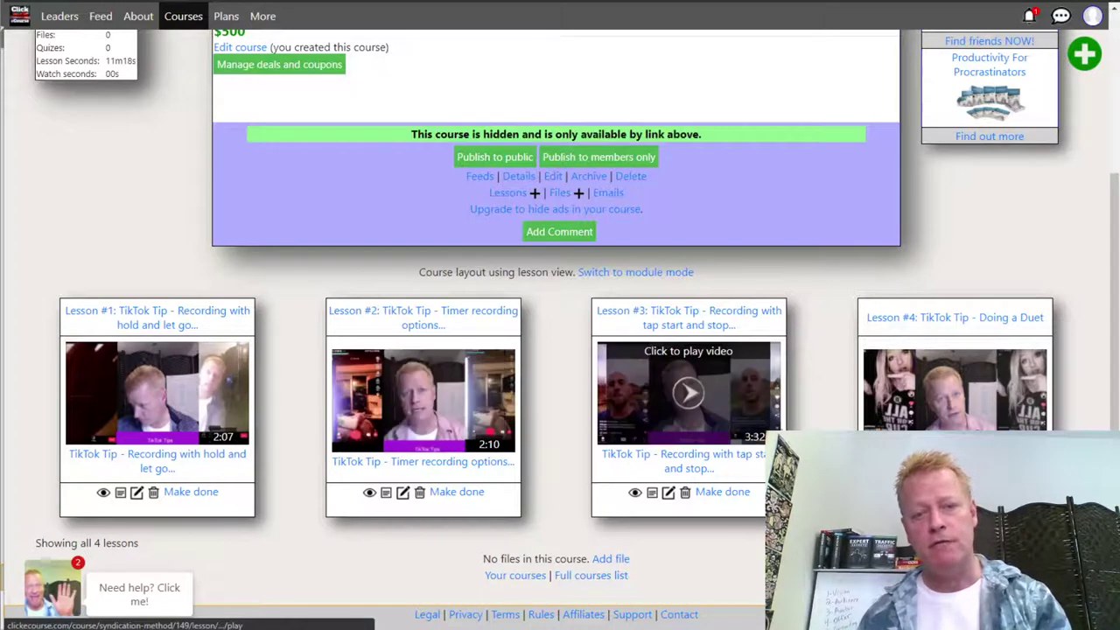
click(640, 273)
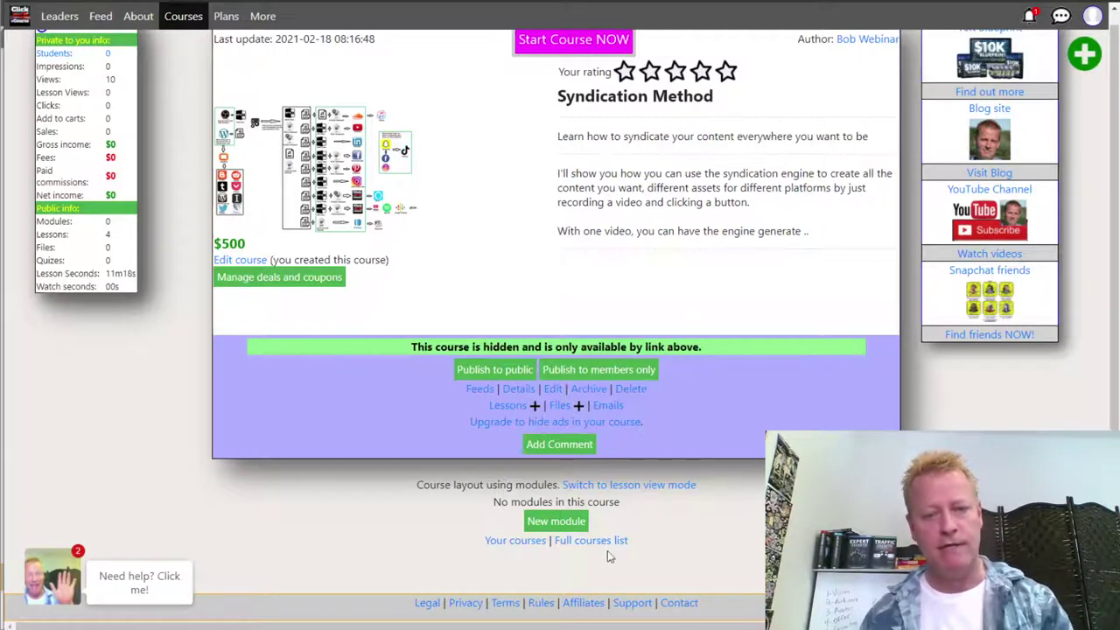
- Create a new module titled 'Introduction' with summary 'Intro to course'
click(555, 522)
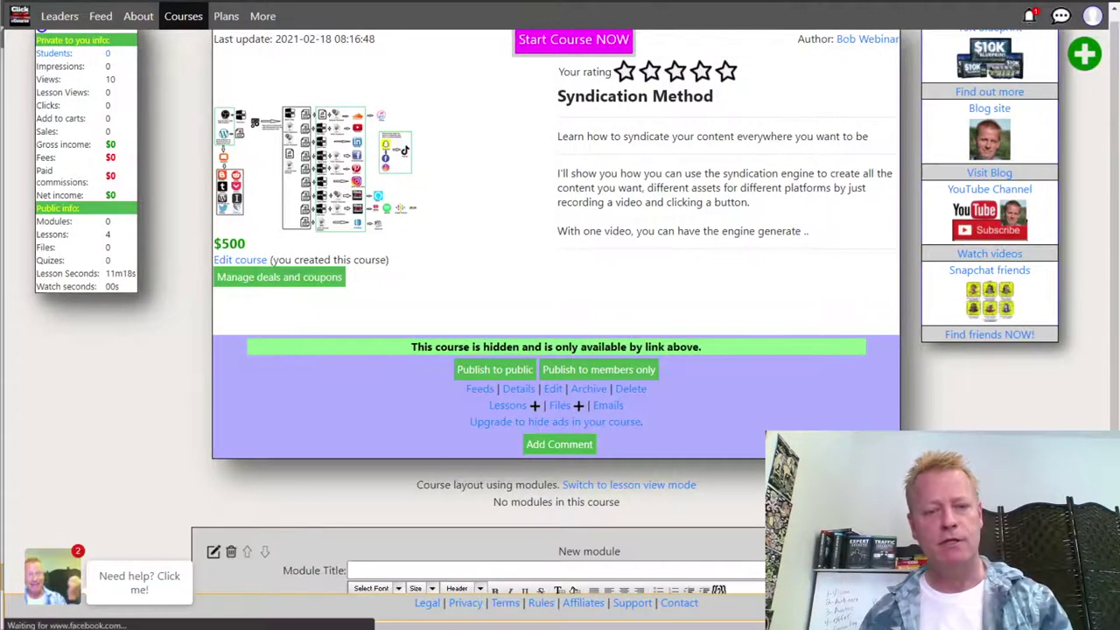
scroll(362, 348, down, 3)
click(362, 348)
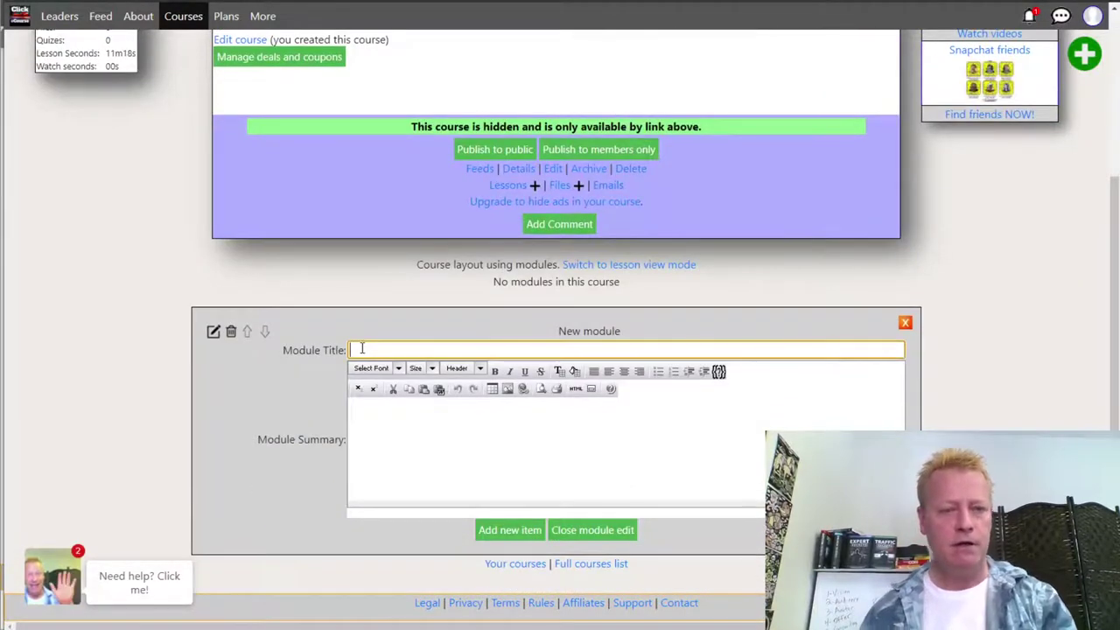
text(Introduction)
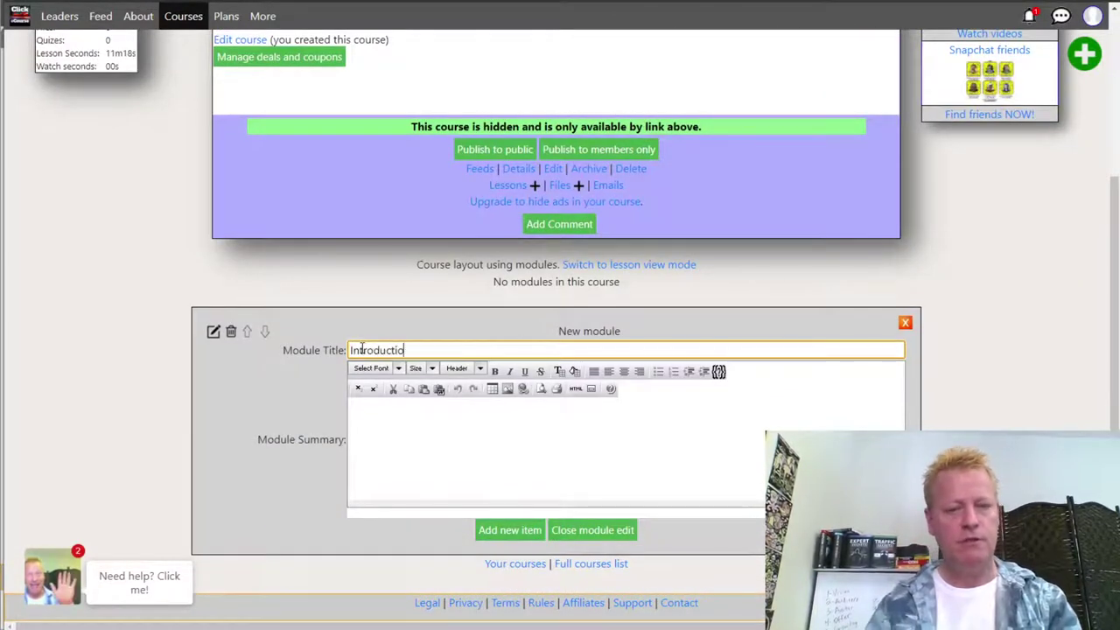
click(425, 439)
text(Intro to course)
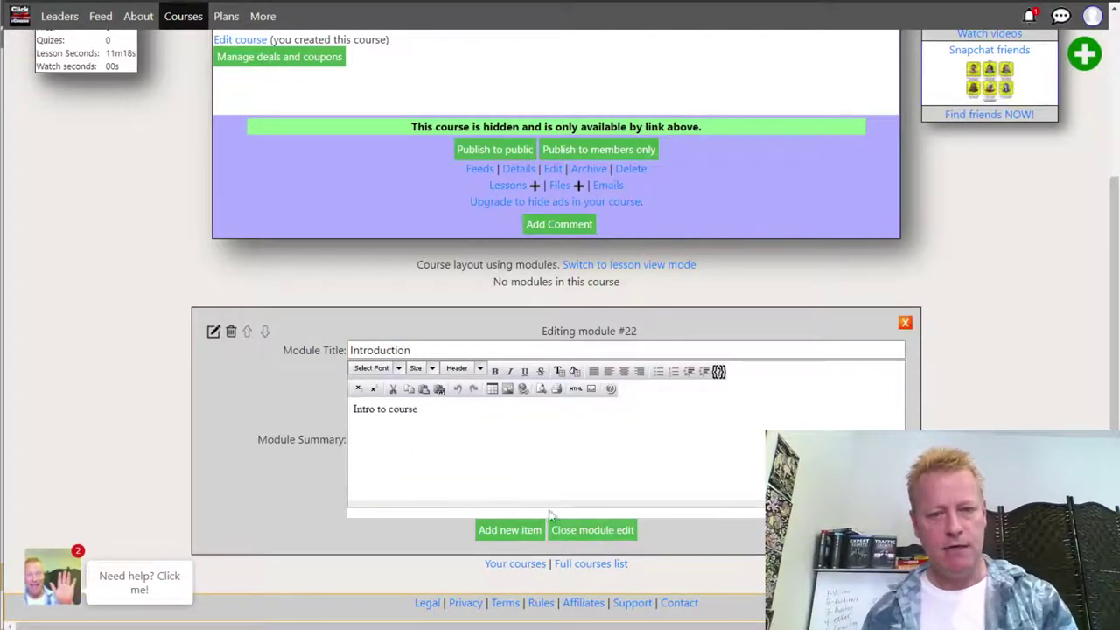
- Add a lesson video item 'Intro video' linked to the first TikTok Tip lesson, then close the module
click(516, 532)
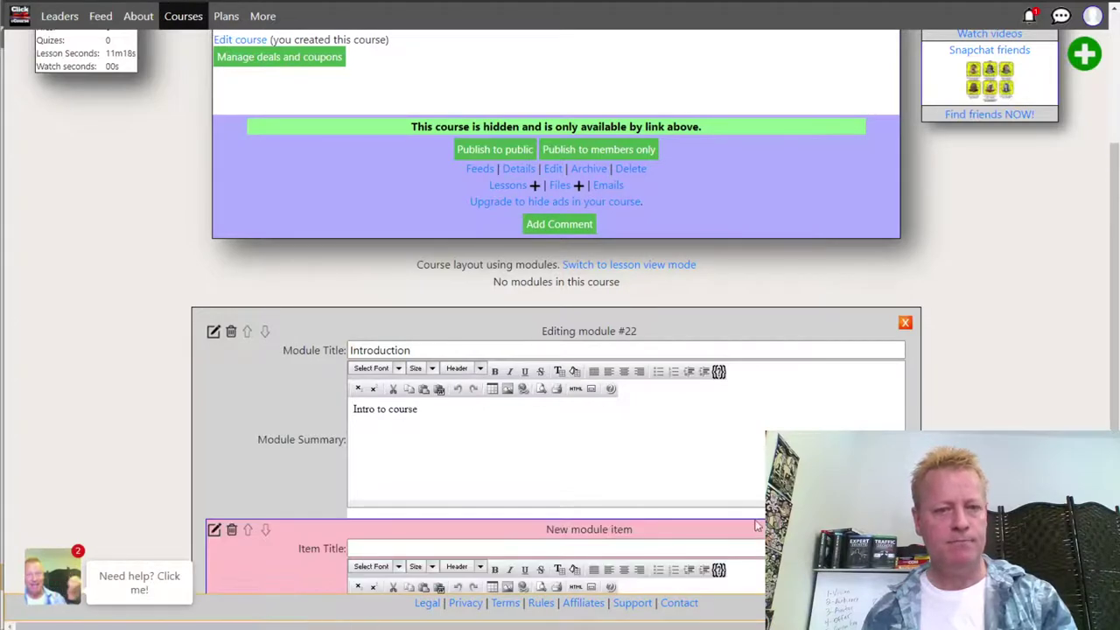
click(379, 333)
text(Intro video)
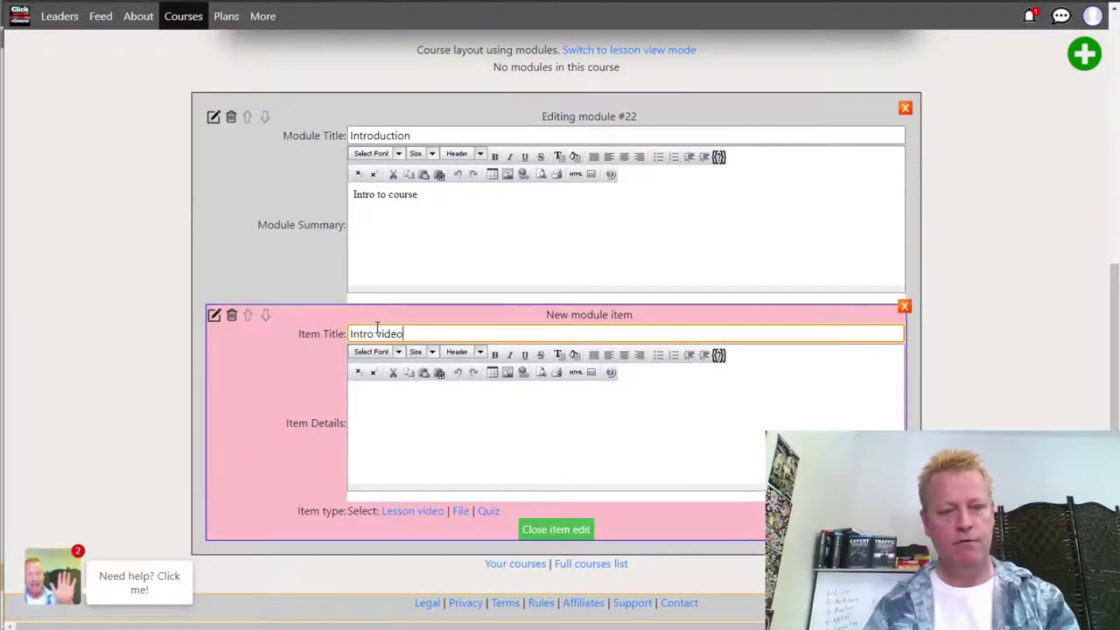
click(475, 438)
text(V)
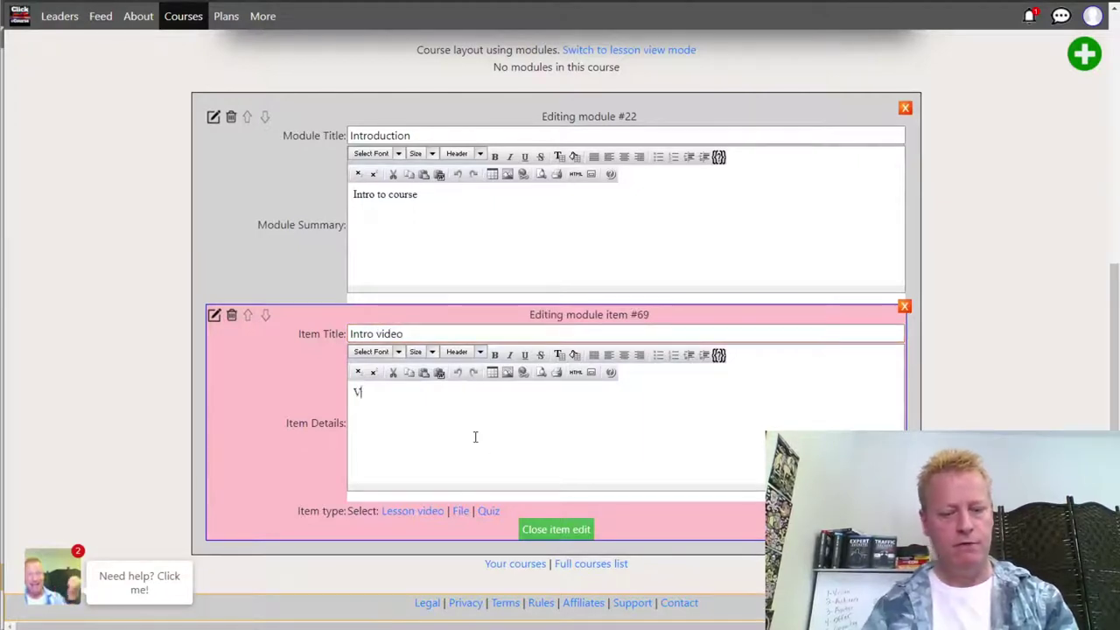
text(ideo into)
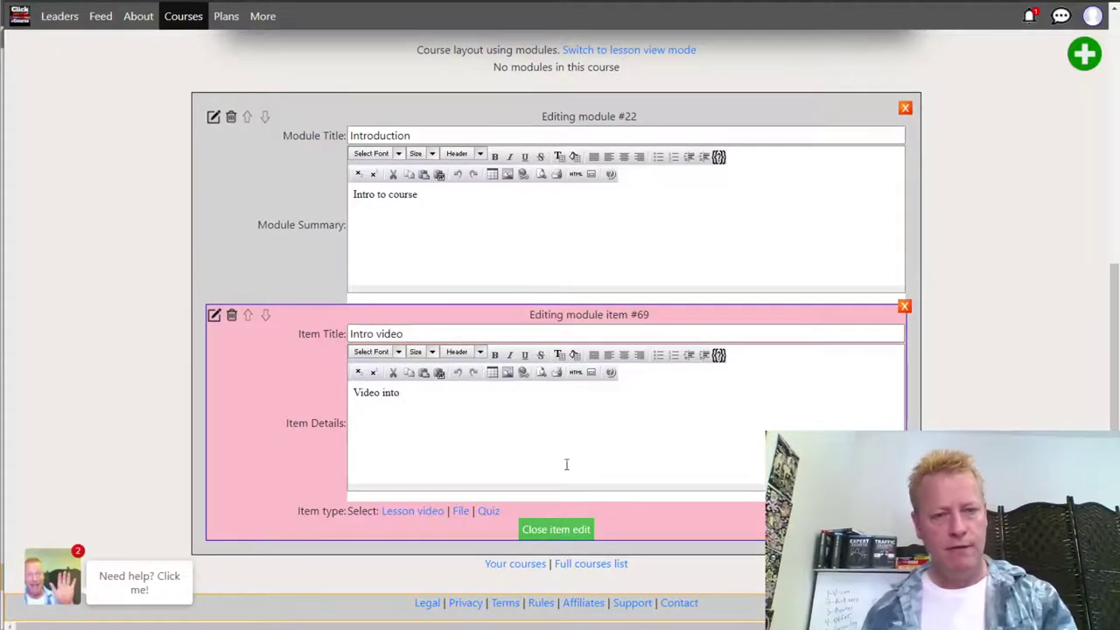
click(401, 514)
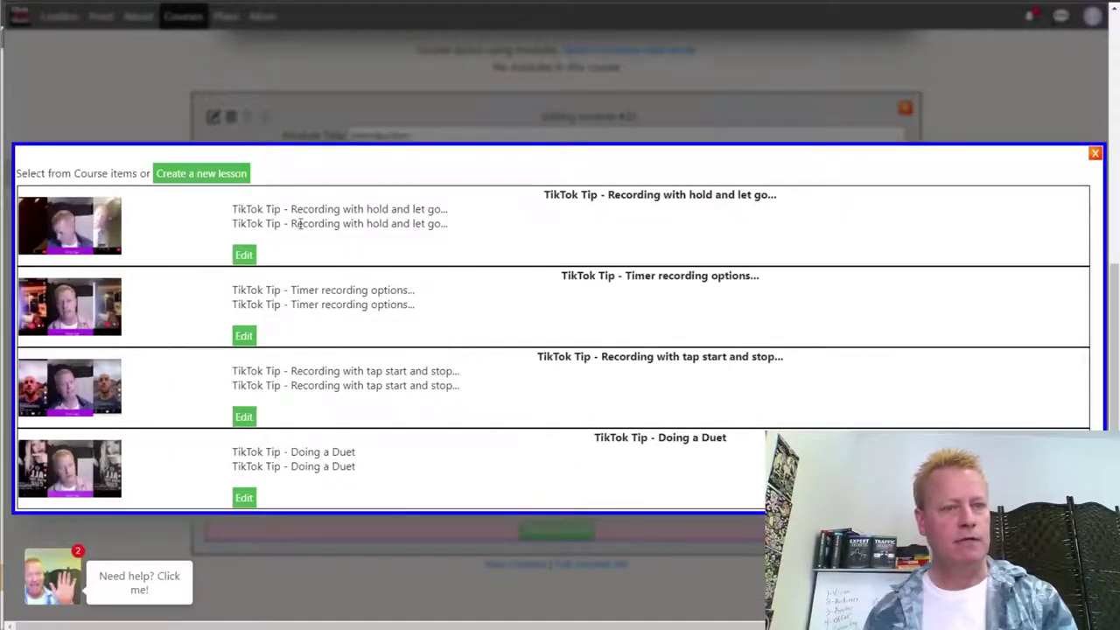
click(105, 234)
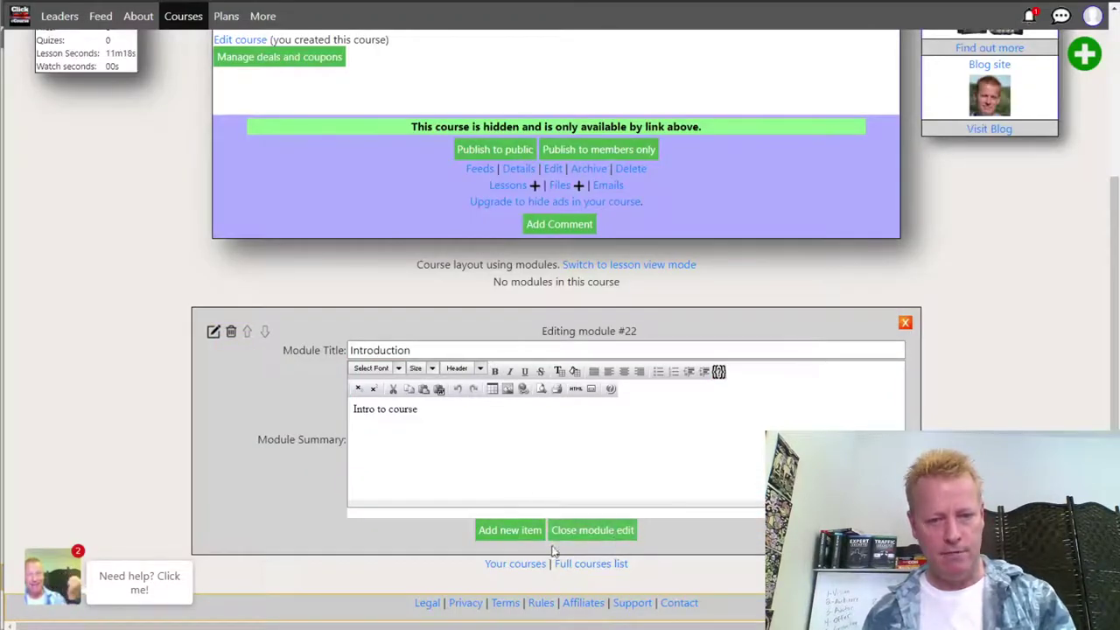
click(587, 532)
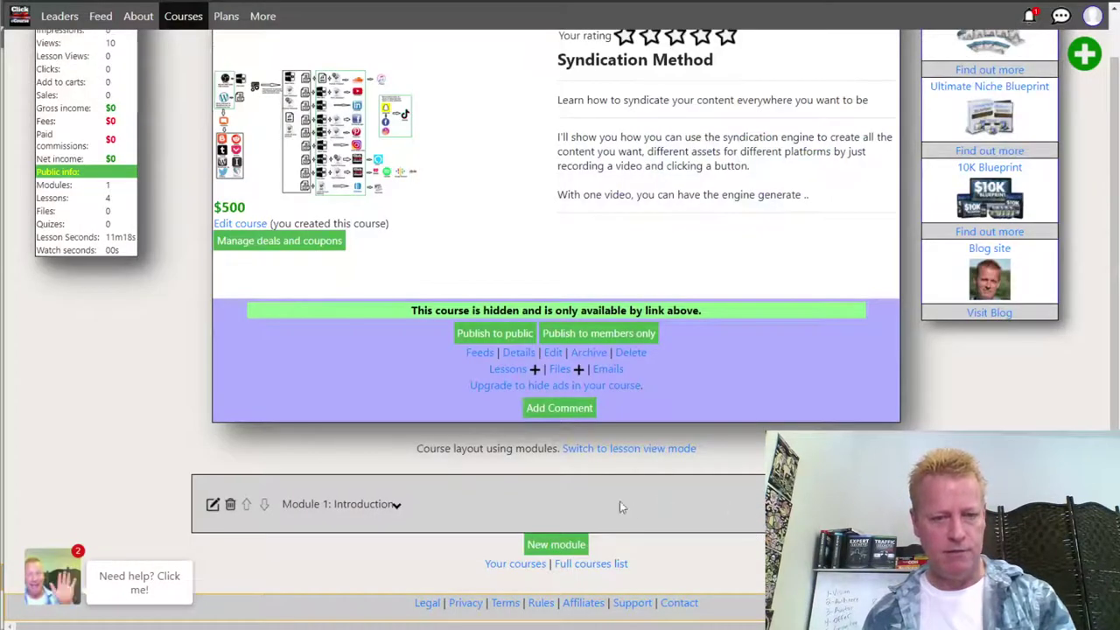
- Preview the Intro video lesson inside Module 1, then collapse the module
click(394, 505)
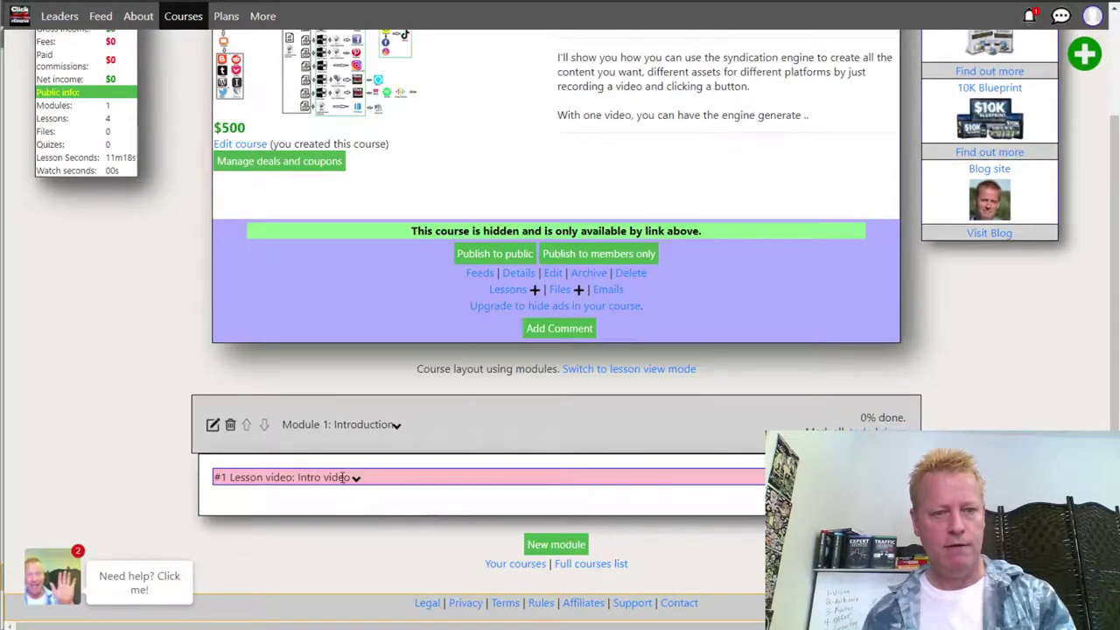
click(344, 477)
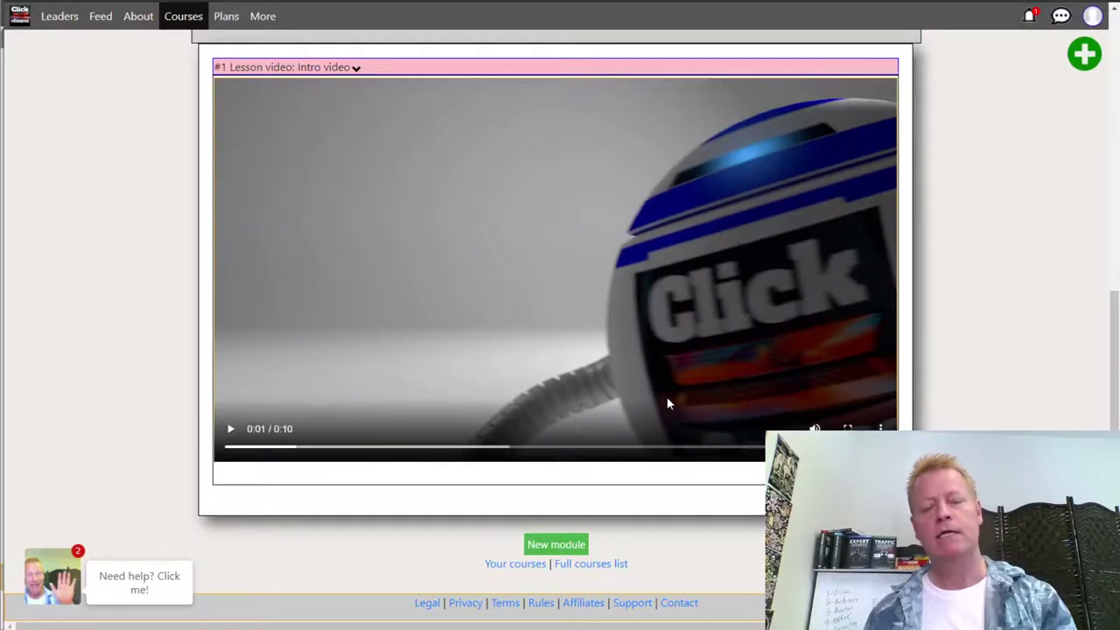
scroll(667, 404, up, 5)
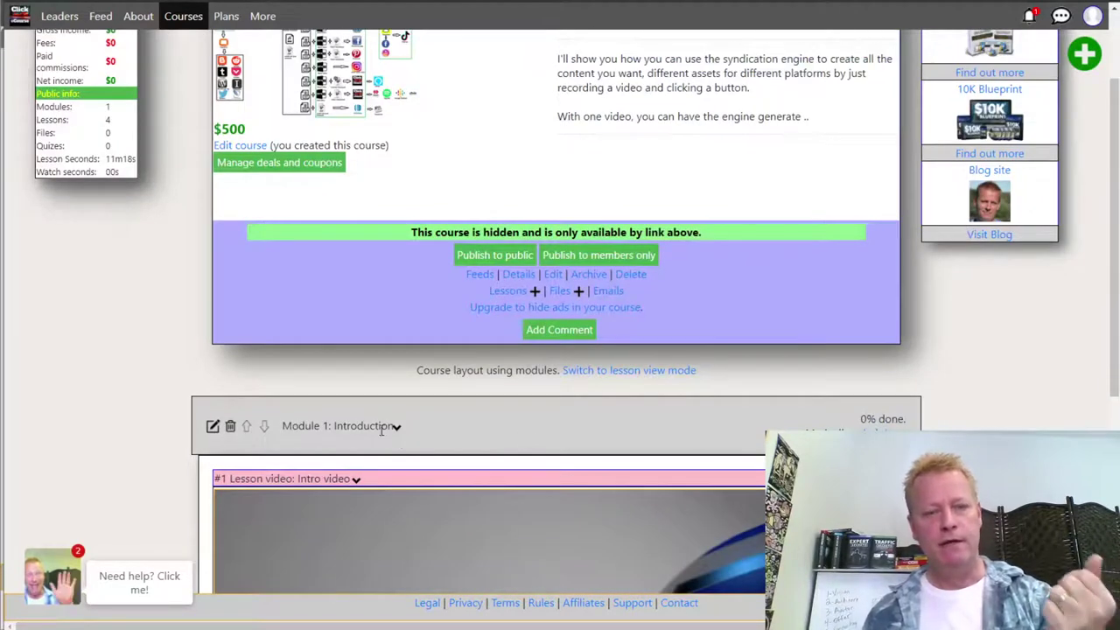
click(381, 430)
- Retitle the module 'Next step' with summary 'Next step to course'
click(572, 544)
scroll(438, 420, down, 3)
double_click(382, 350)
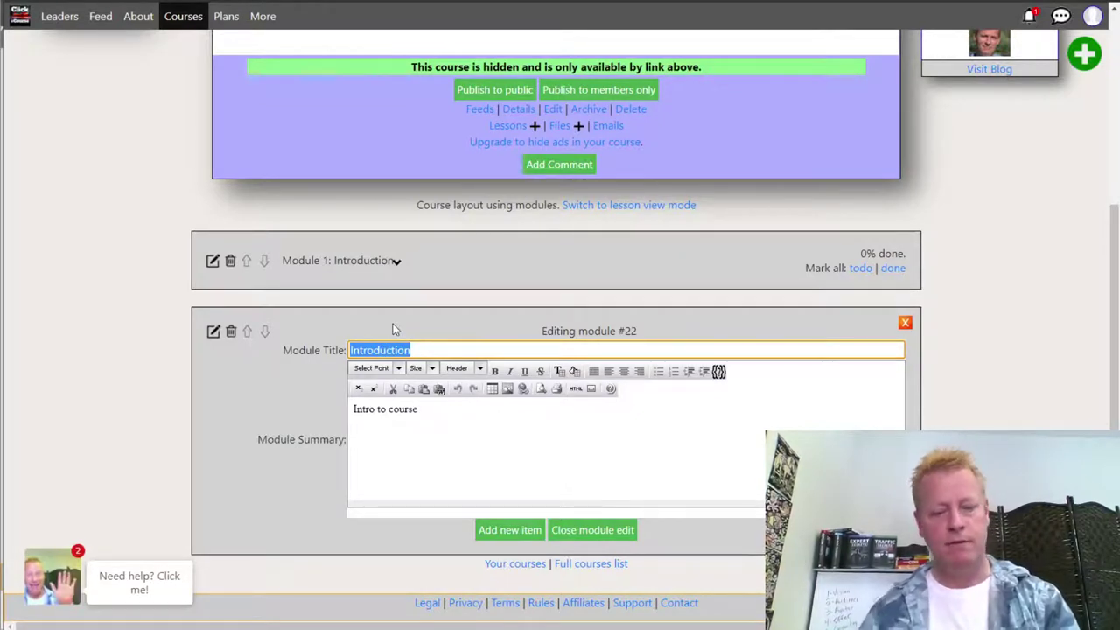
text(Next step)
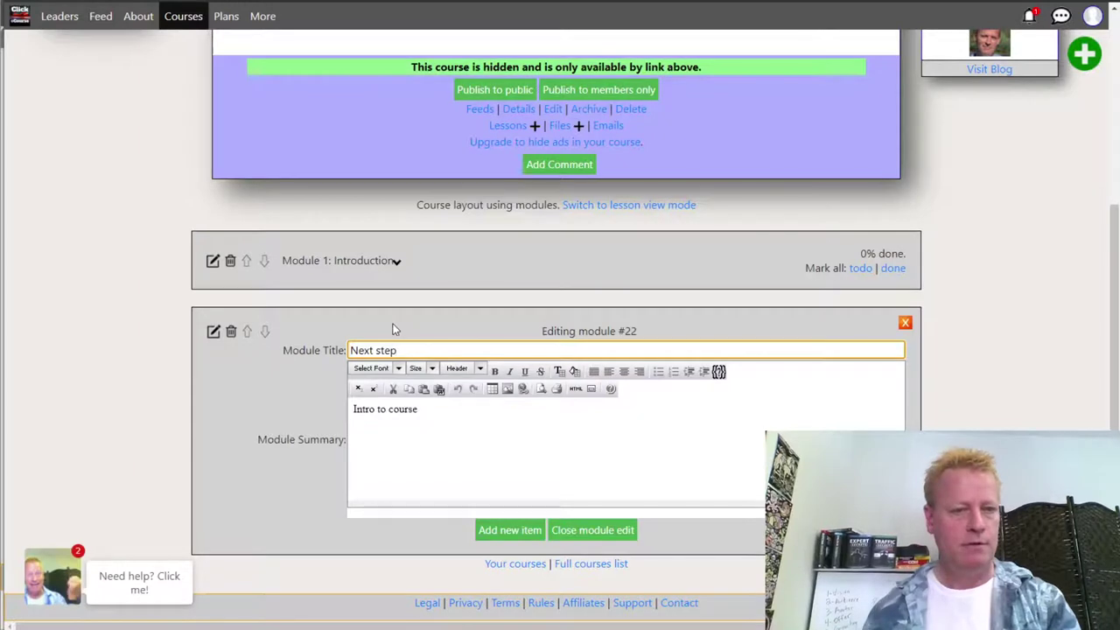
click(456, 411)
drag(456, 411, 342, 415)
text(Next step to )
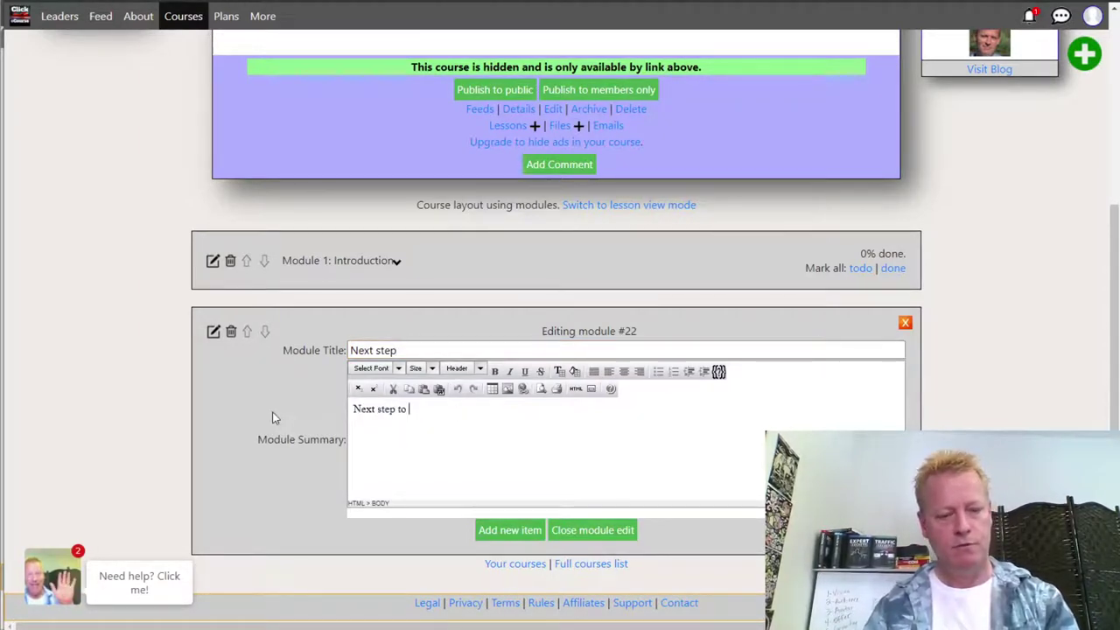
text(course)
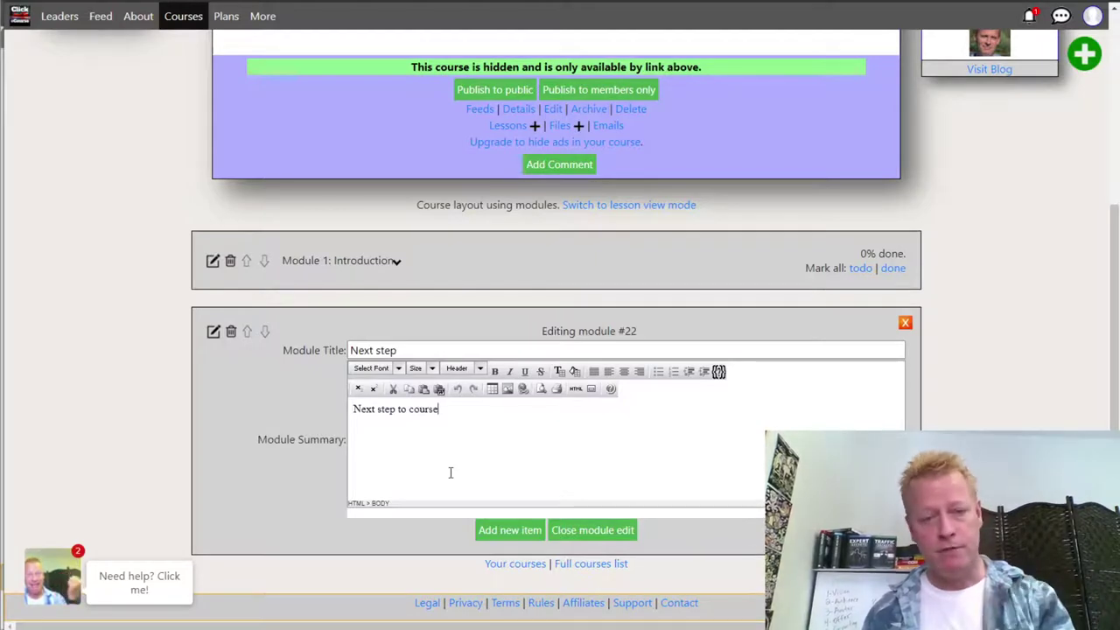
- Abandon the untitled lesson video item after the missing-title warning and close the Next step module
click(509, 530)
scroll(516, 525, down, 3)
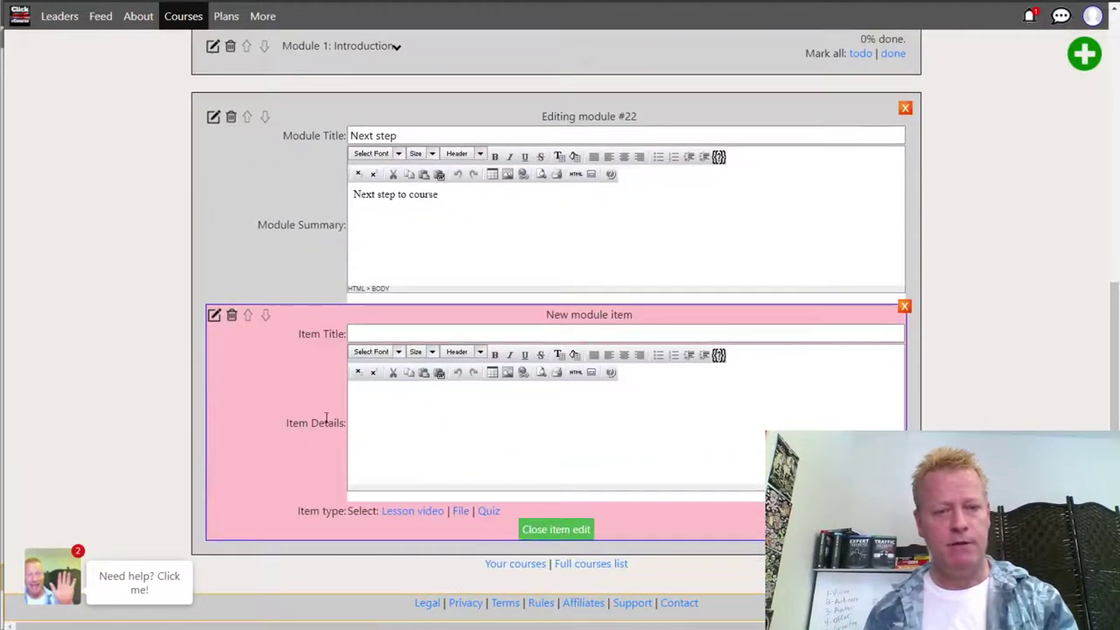
click(418, 512)
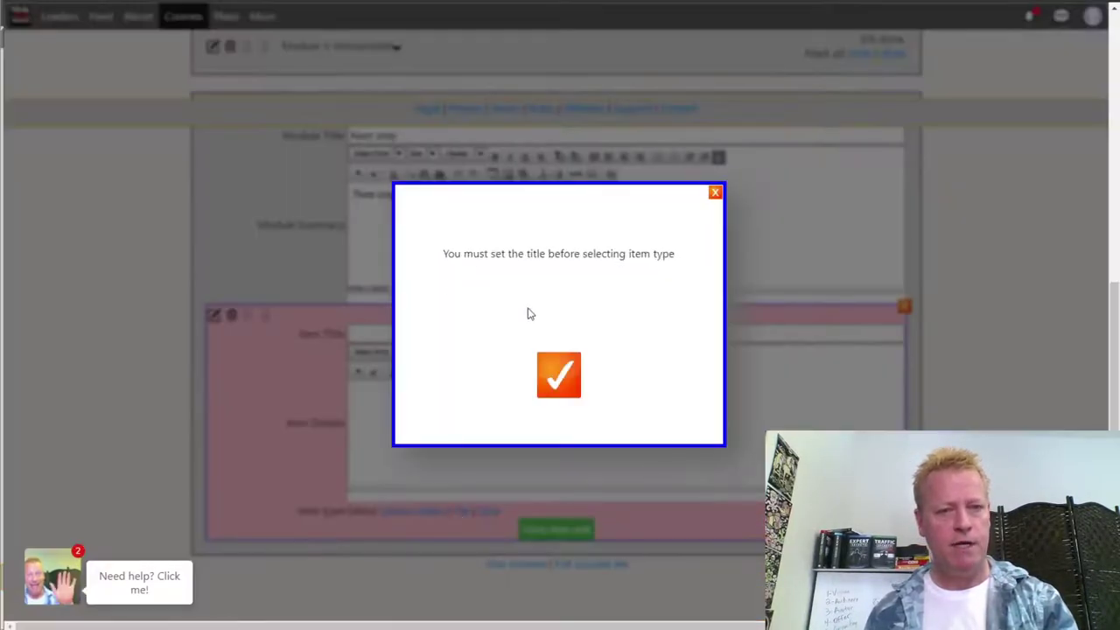
click(563, 366)
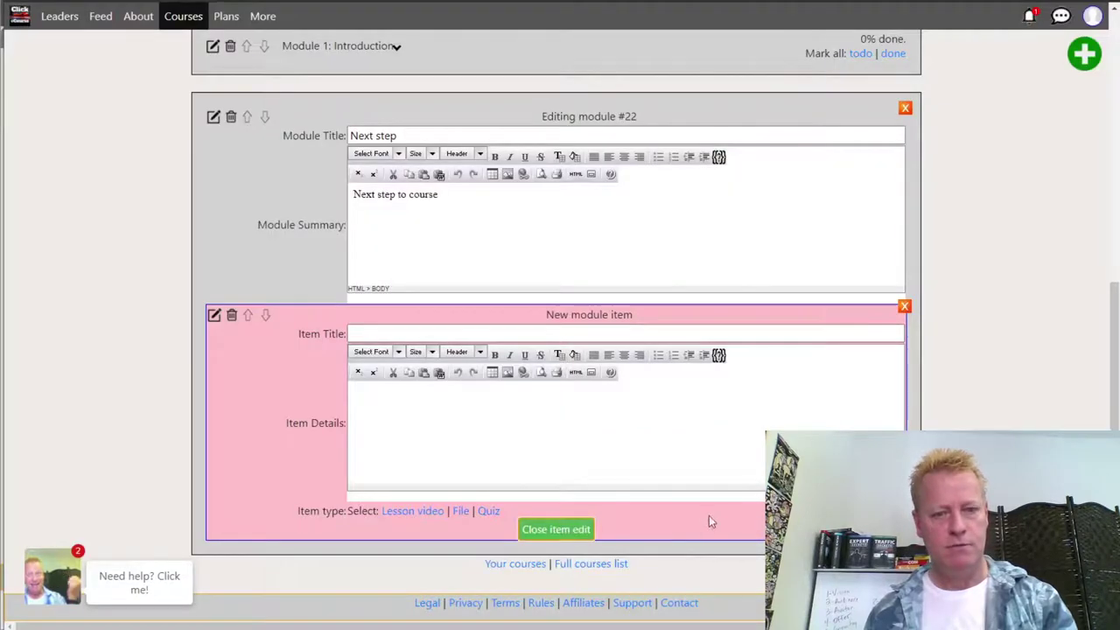
click(536, 529)
click(587, 534)
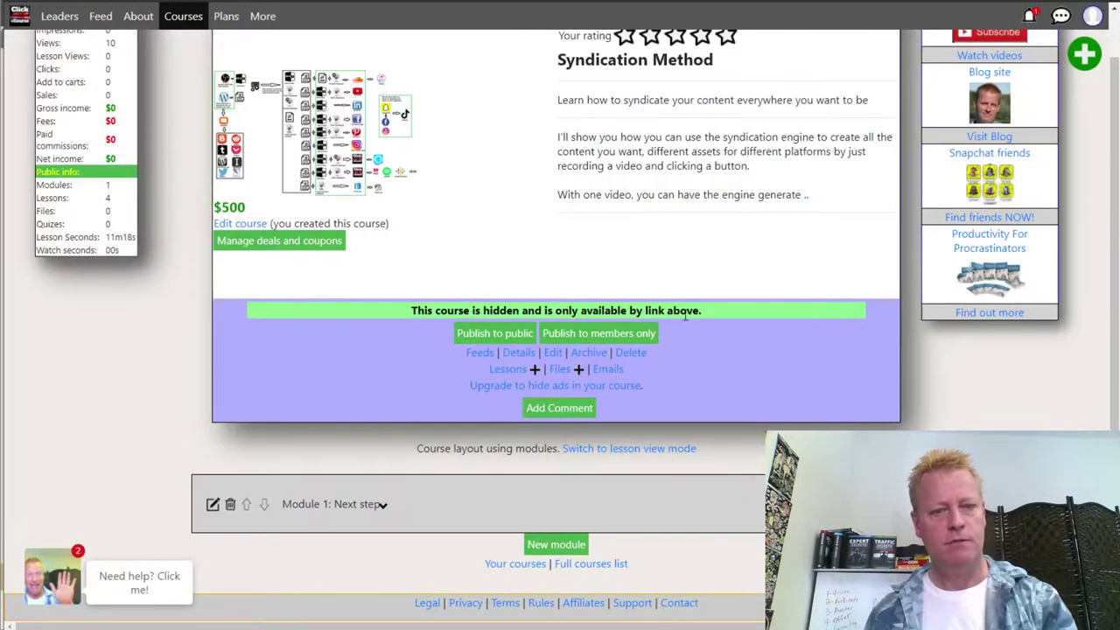
- Create a second module titled 'Lesson 1' with summary 'test module'
click(551, 545)
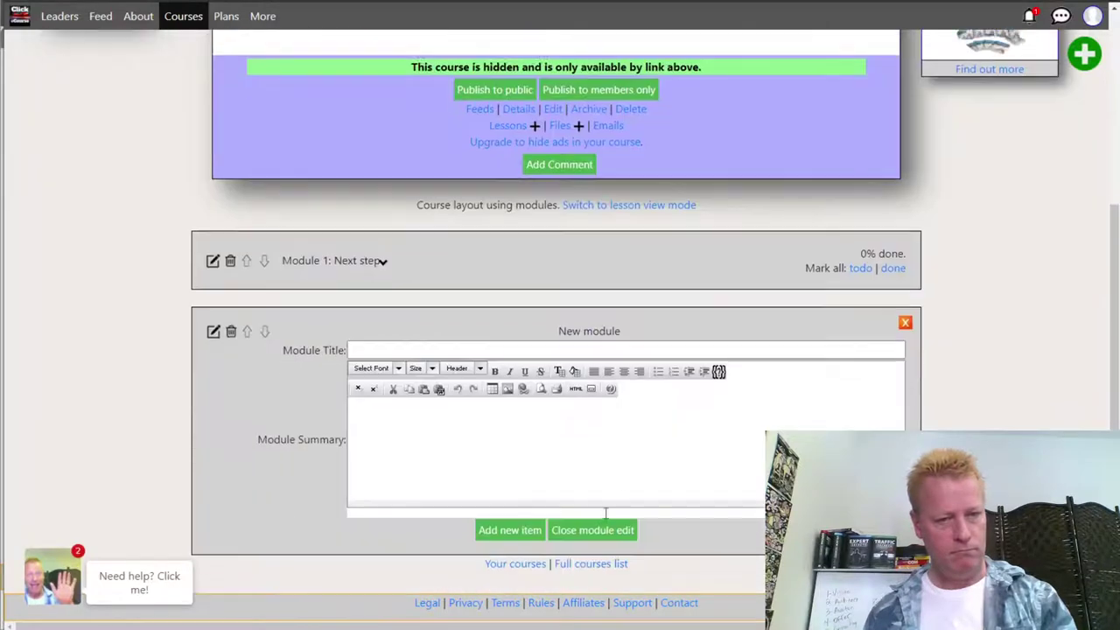
click(383, 350)
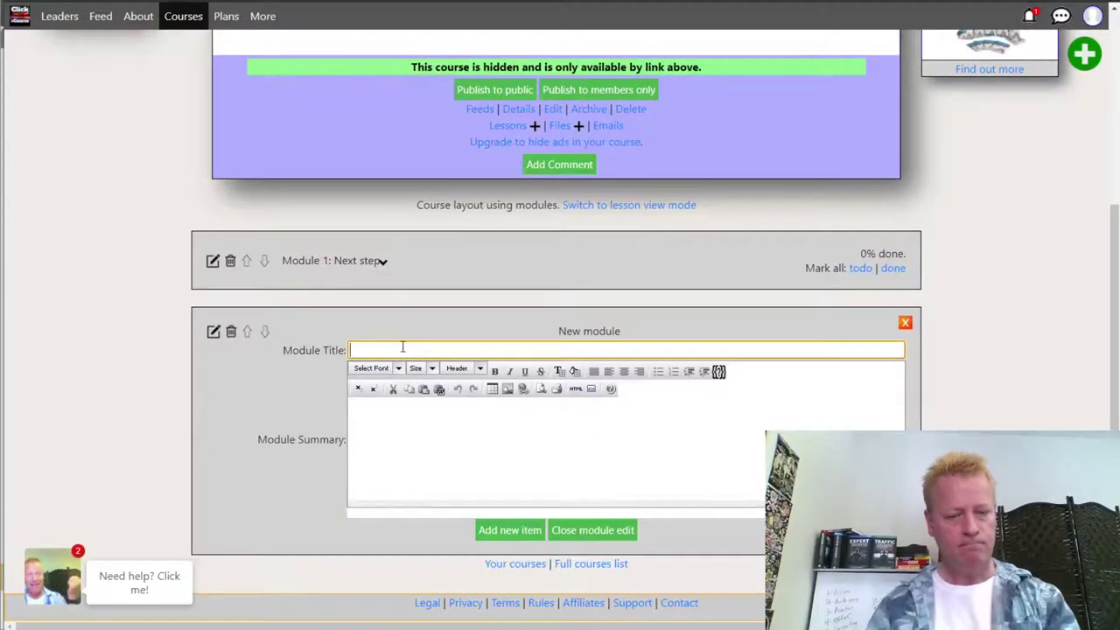
text(Less o)
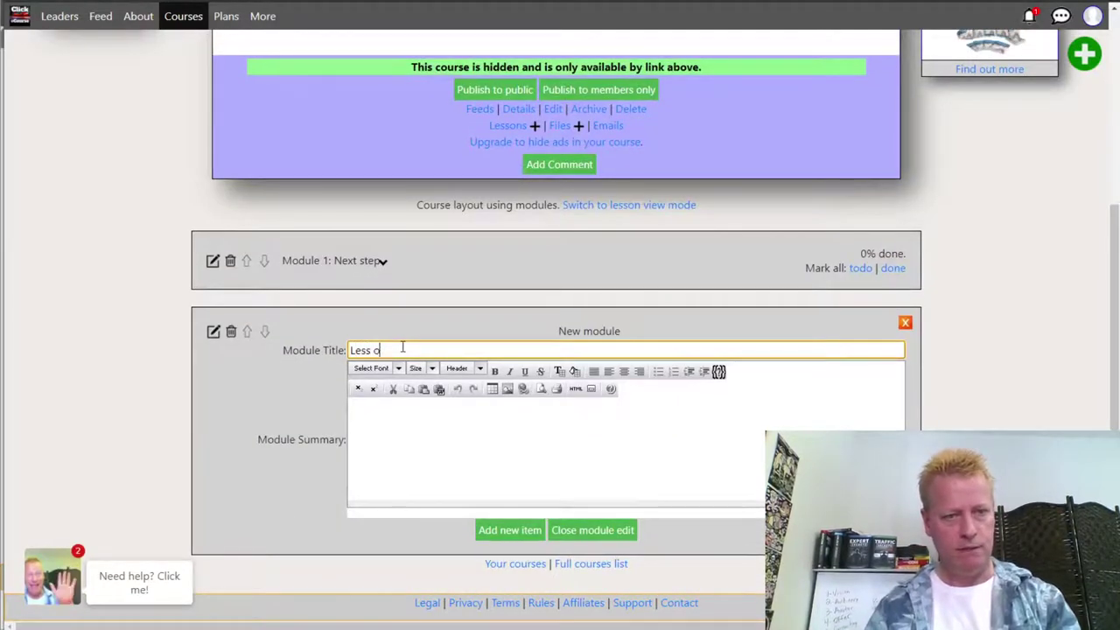
key(BackSpace)
key(BackSpace)
key(BackSpace)
key(BackSpace)
text(on 1)
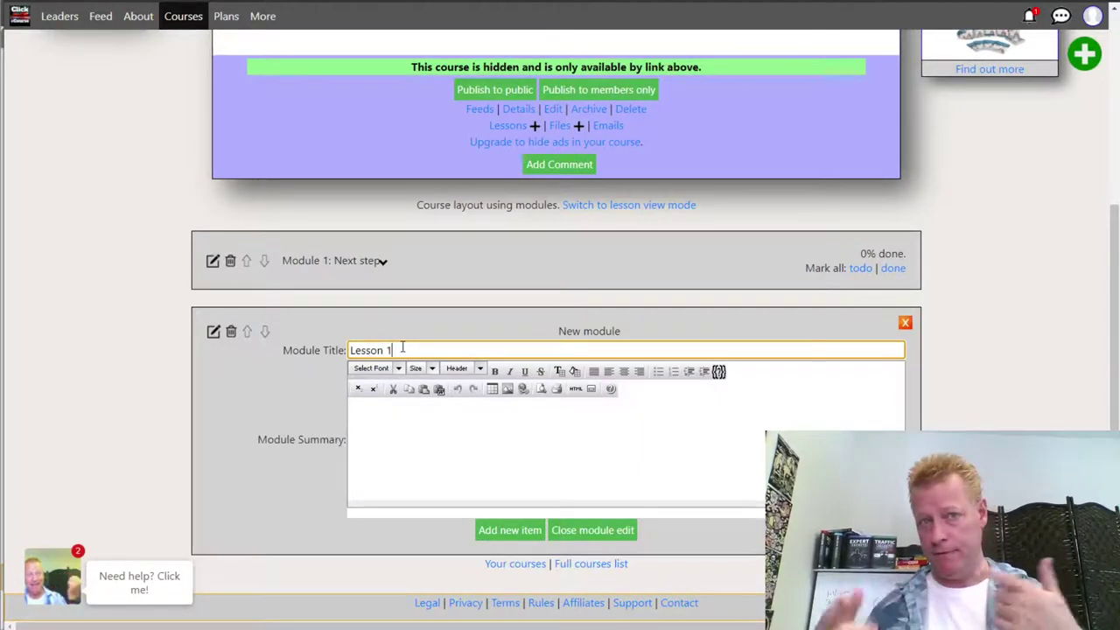
click(459, 441)
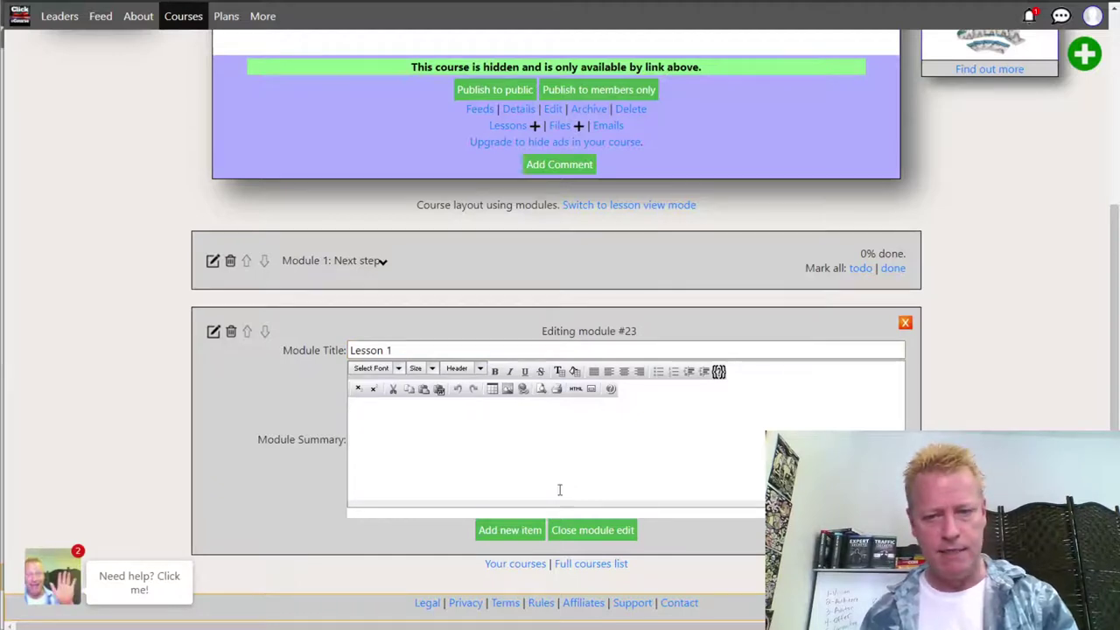
text(est module)
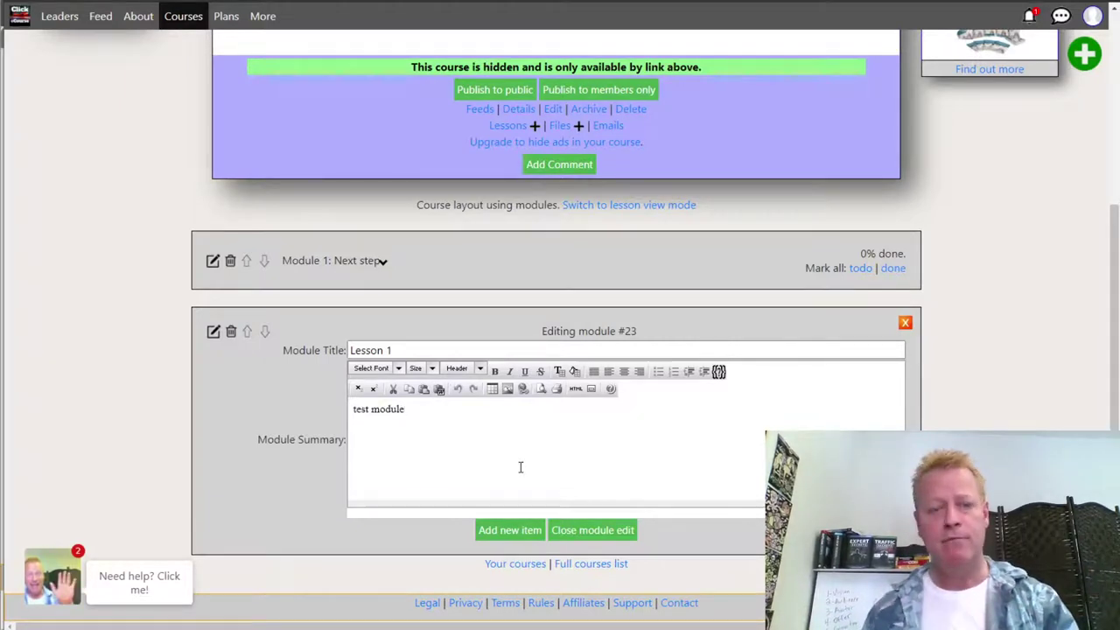
- Add a lesson video item 'lesson 2', details 'test', using the second TikTok Tip video
click(515, 532)
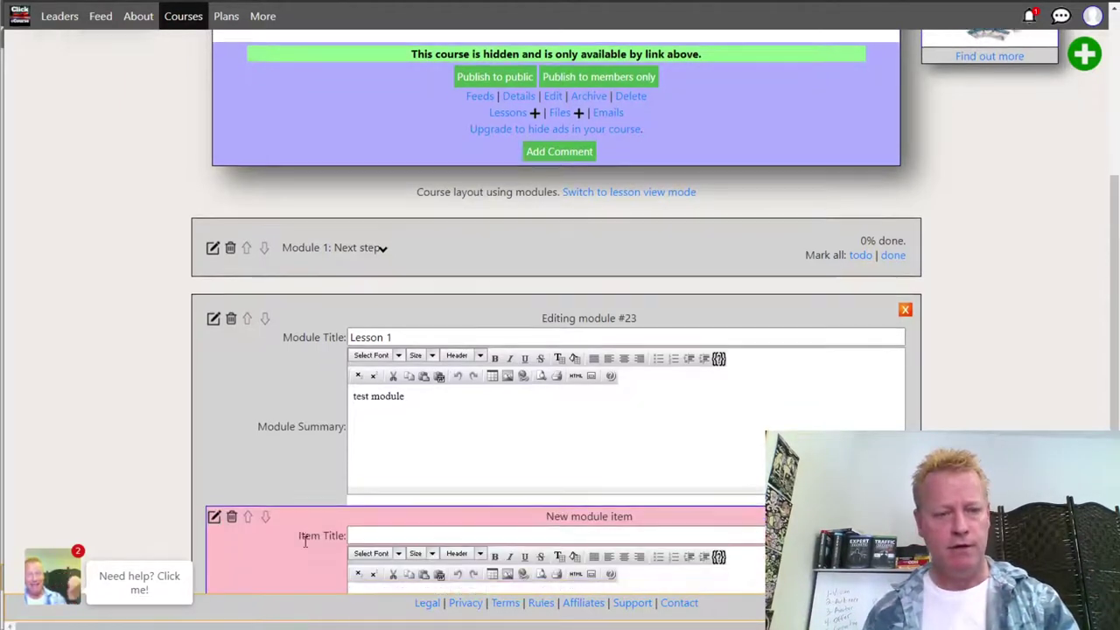
scroll(305, 542, down, 2)
click(393, 330)
text(less)
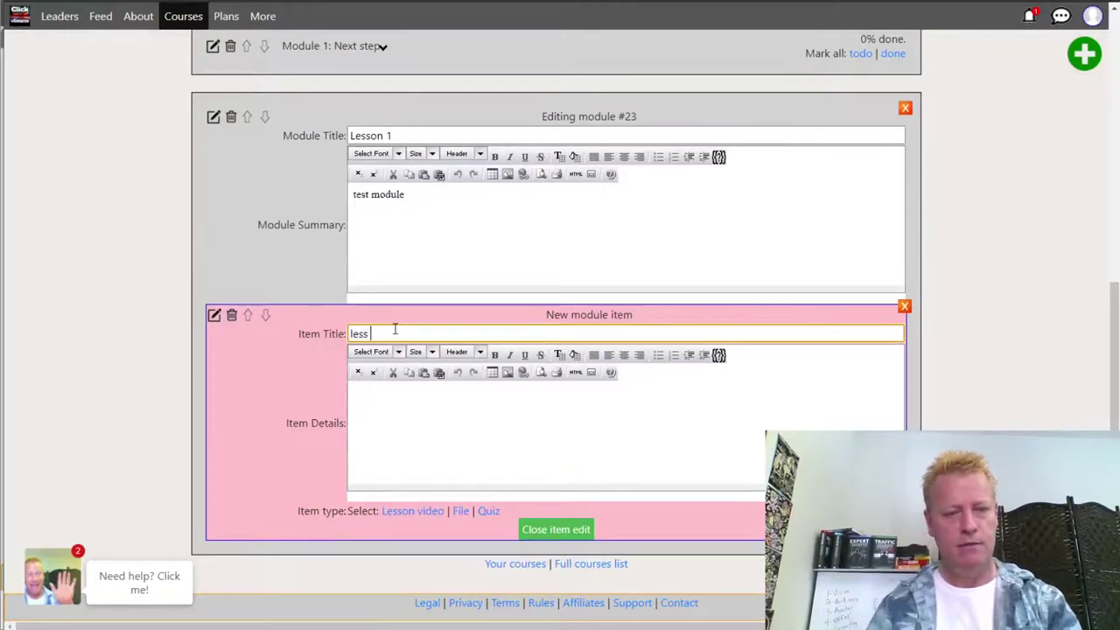
text(on 2)
click(380, 417)
text(test)
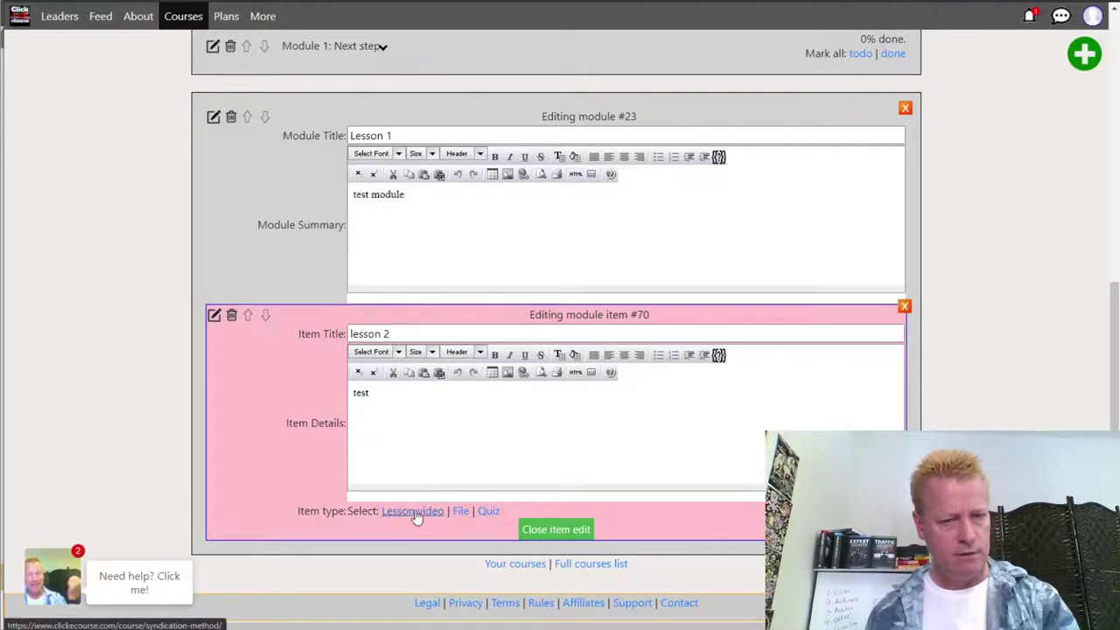
click(413, 512)
click(68, 308)
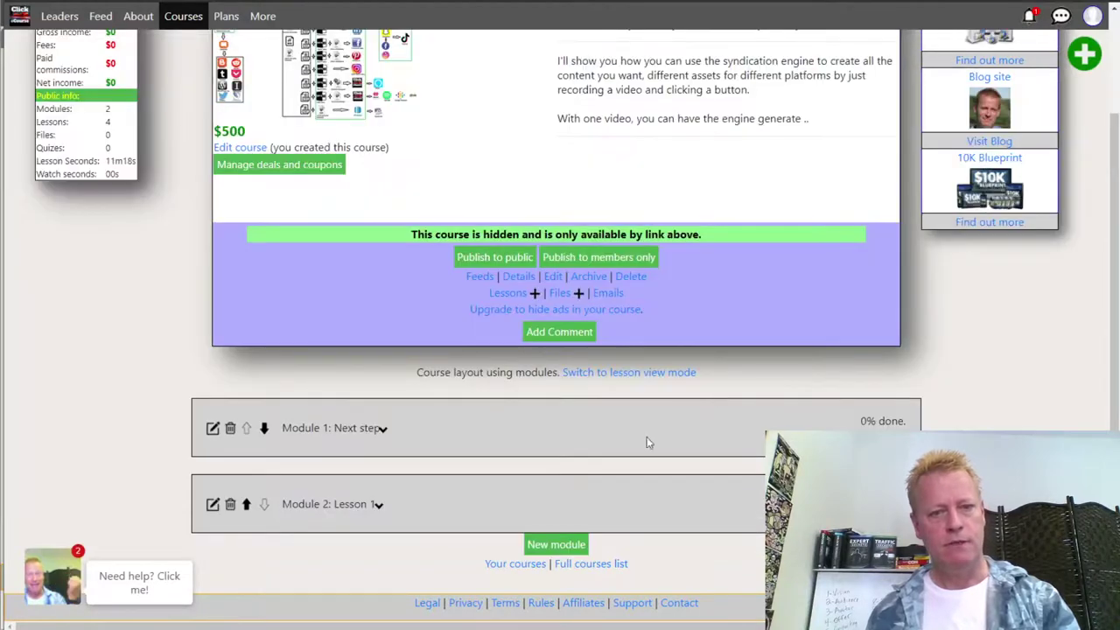
- Preview Module 1's Intro video, opening it on YouTube and returning to the course
click(374, 428)
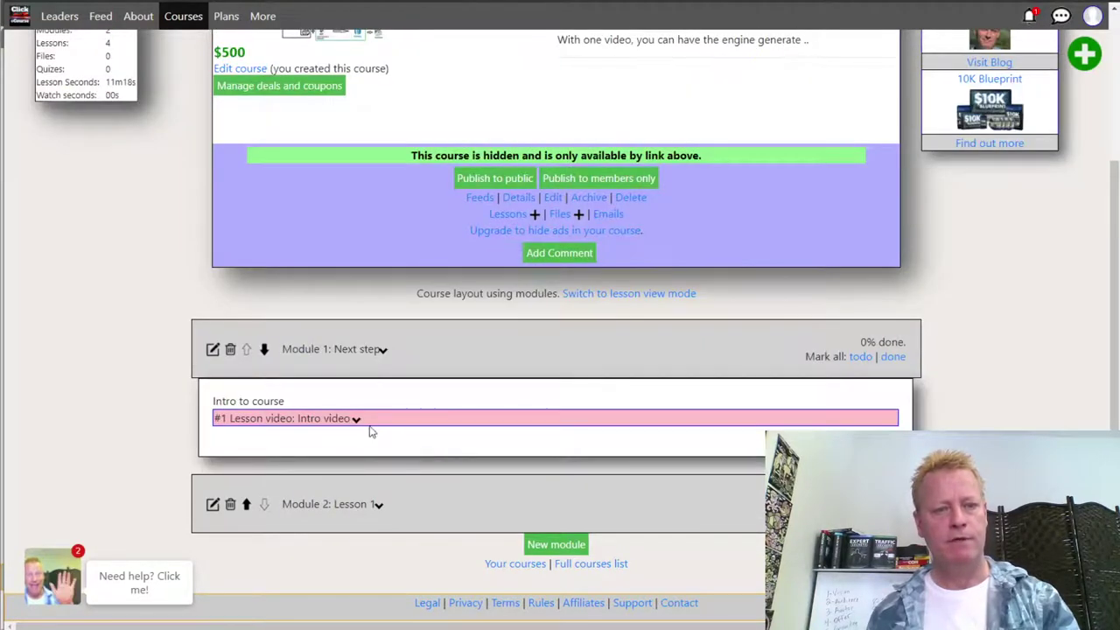
click(371, 423)
scroll(391, 439, down, 4)
scroll(399, 332, up, 5)
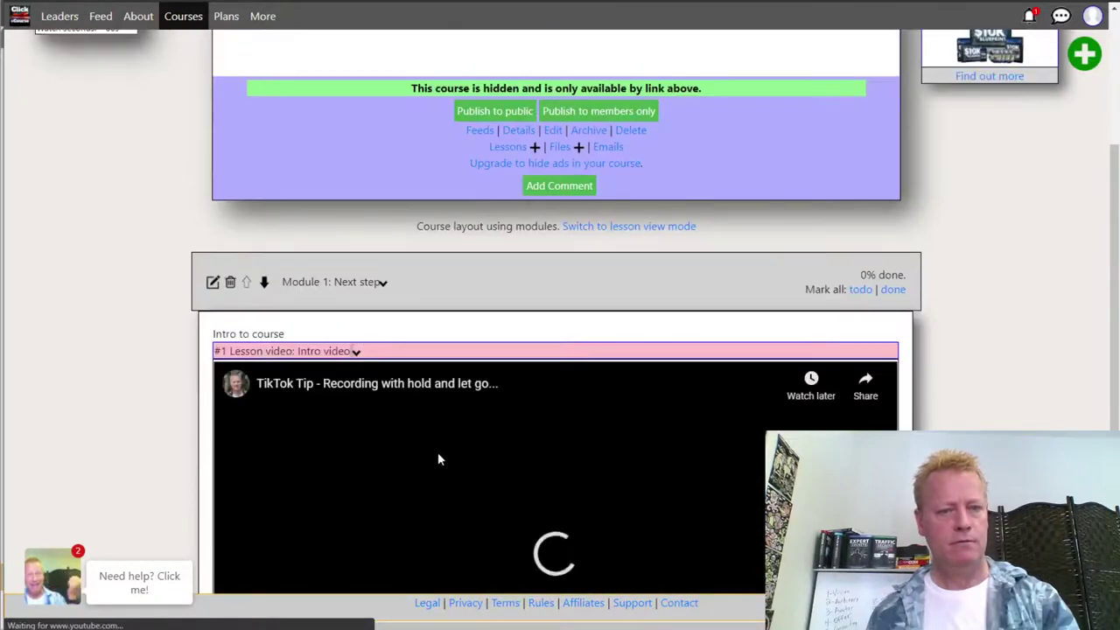
scroll(440, 455, down, 3)
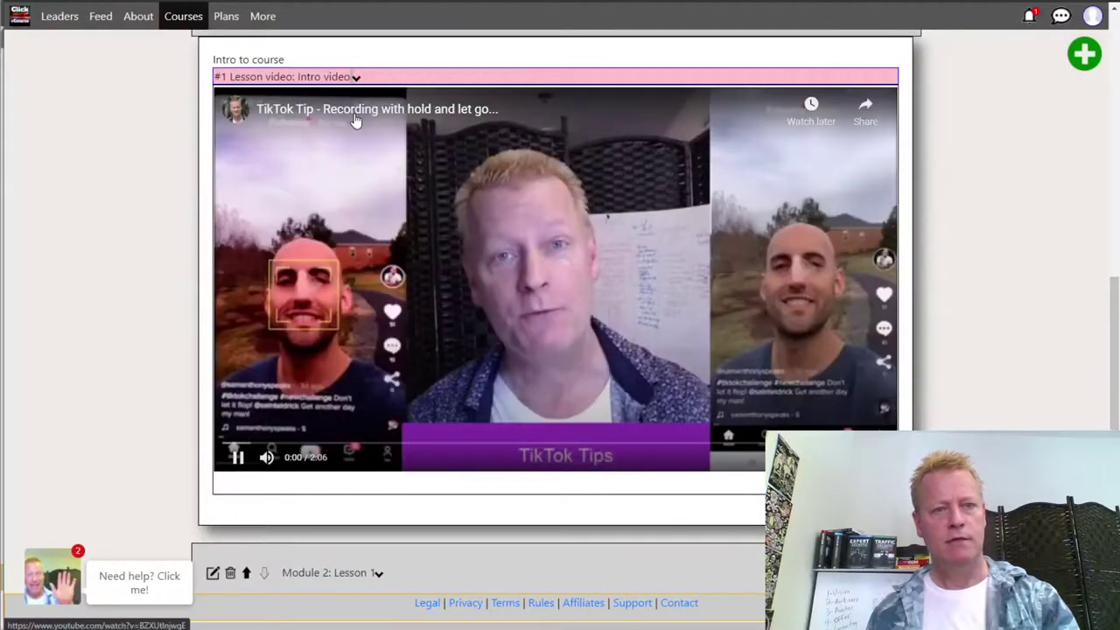
click(356, 114)
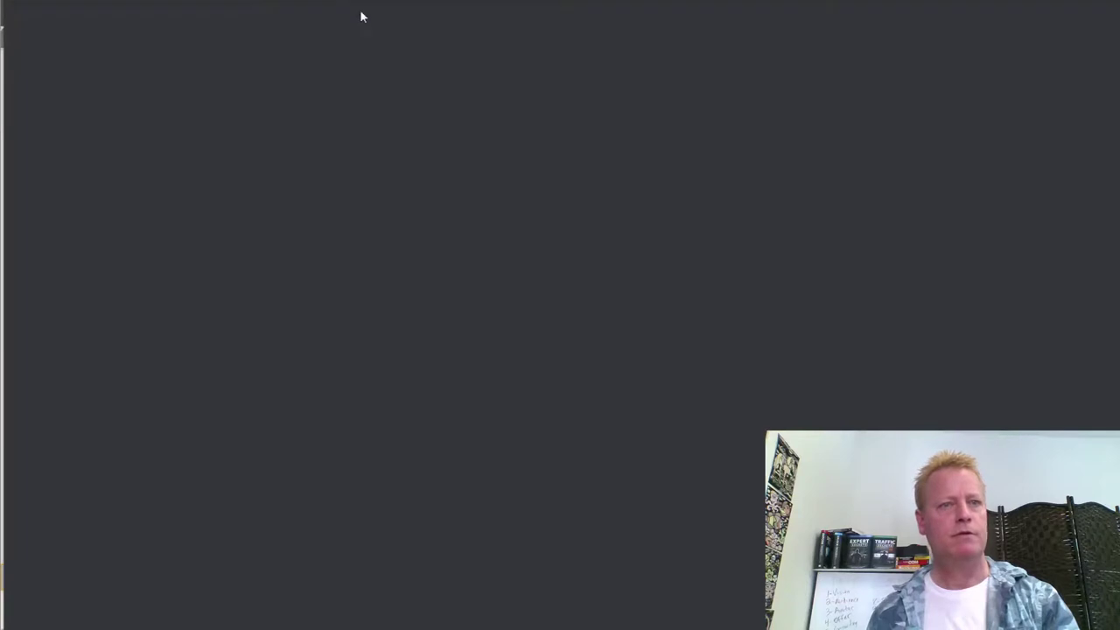
key(alt+Left)
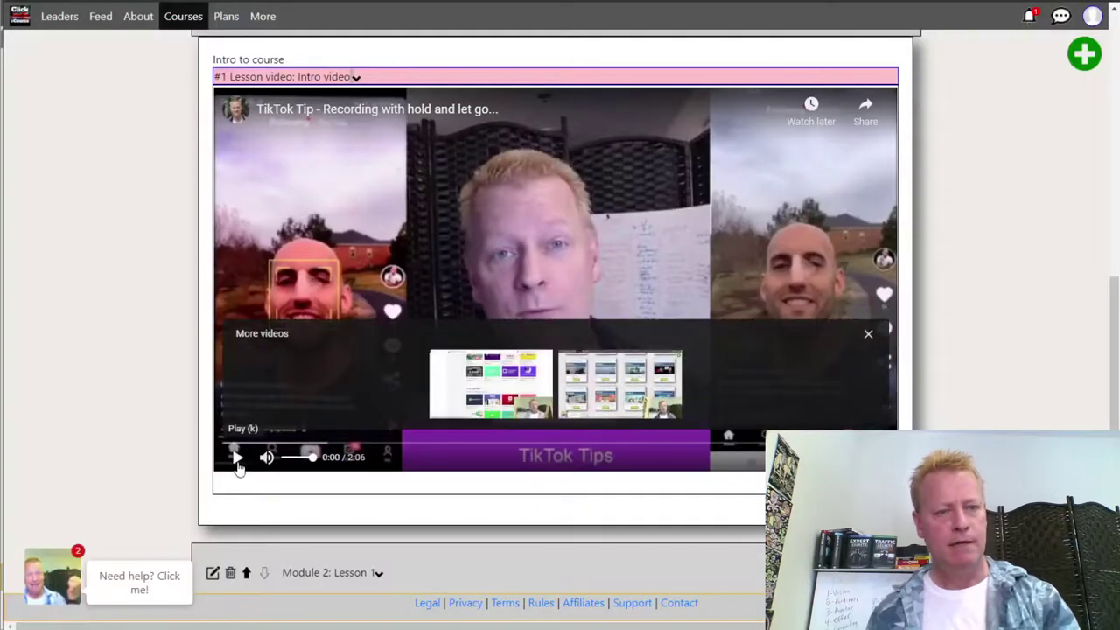
scroll(349, 216, up, 1)
scroll(349, 216, down, 2)
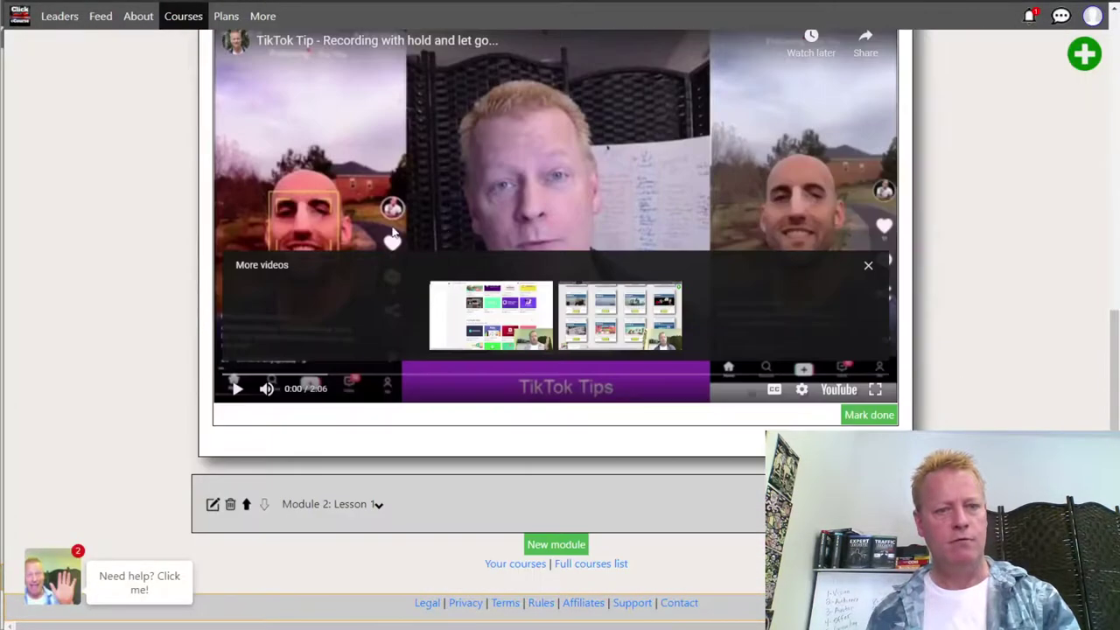
scroll(501, 228, up, 3)
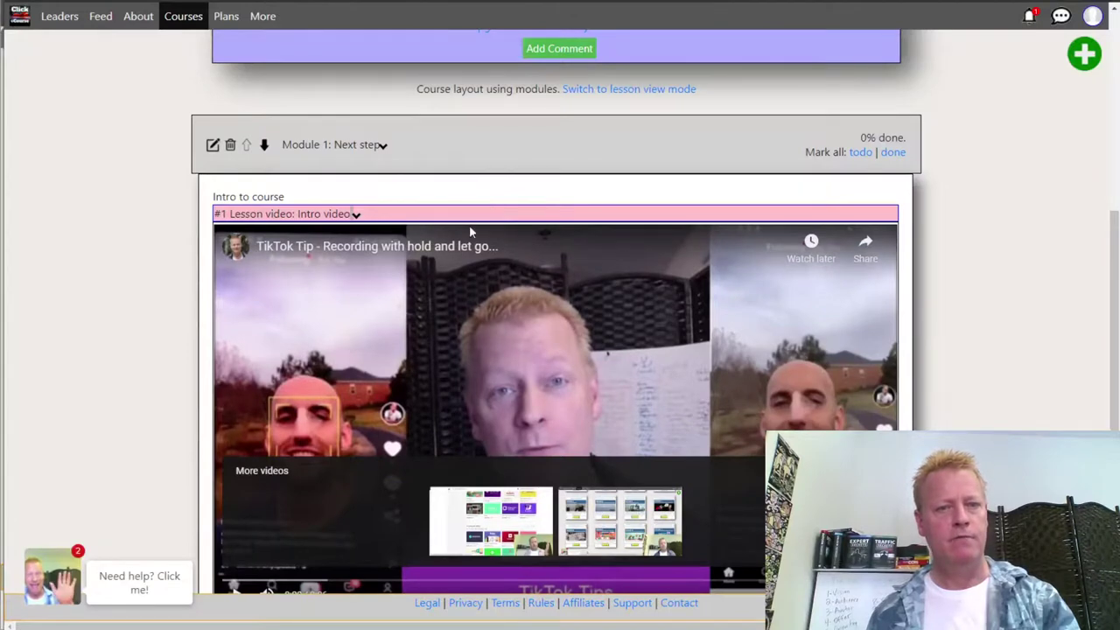
click(463, 210)
- Play and pause Module 2's lesson 2 video, then collapse both modules
click(385, 490)
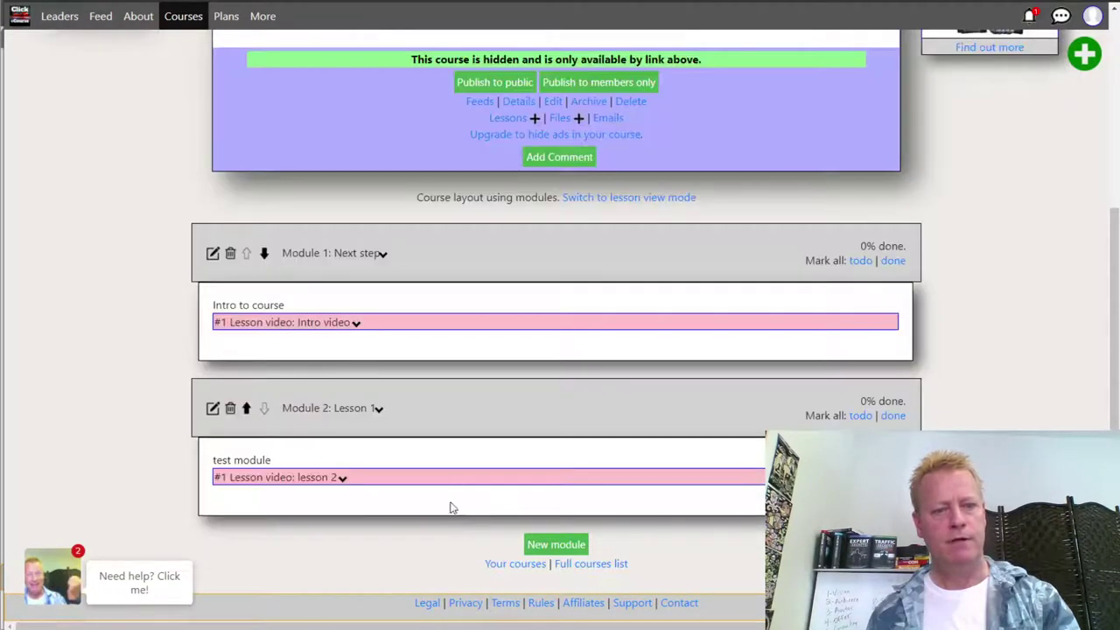
click(342, 475)
scroll(460, 498, down, 5)
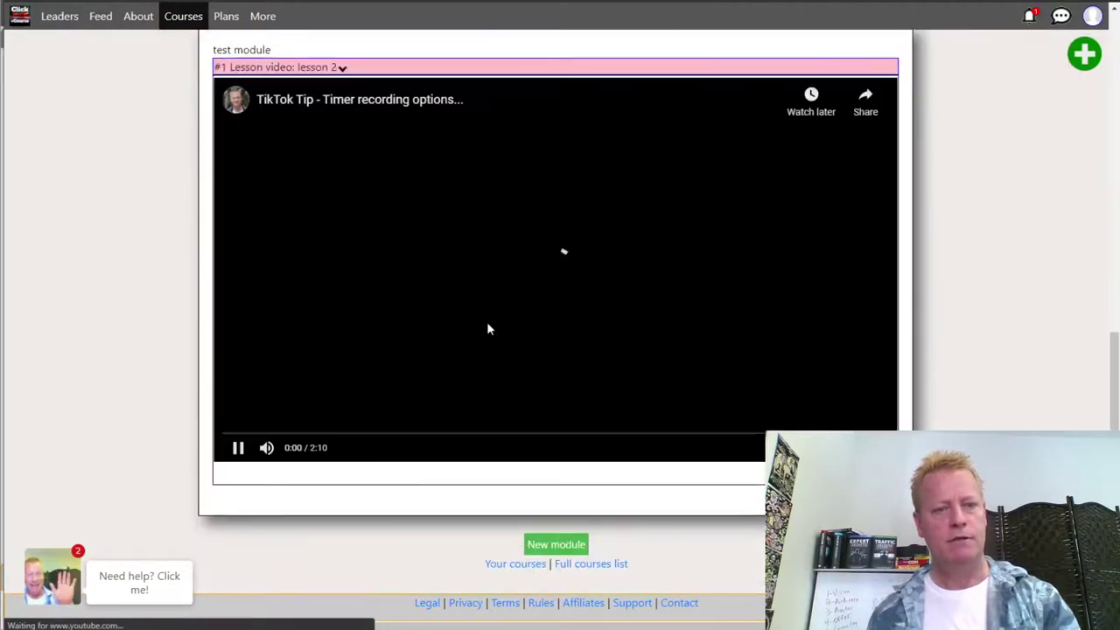
scroll(409, 385, up, 4)
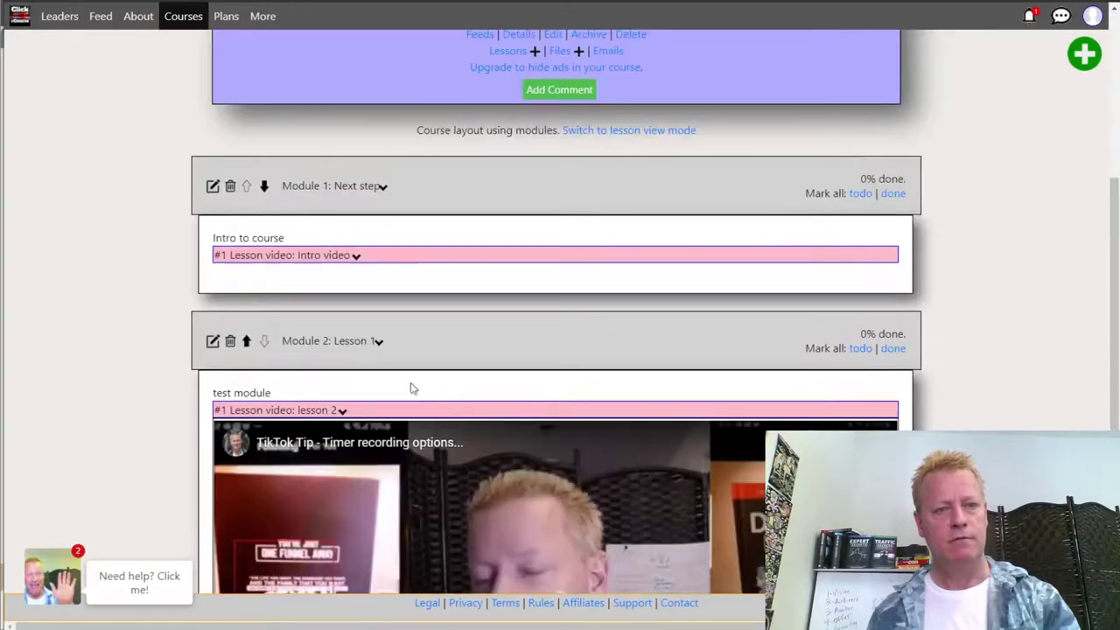
scroll(496, 480, down, 4)
click(239, 448)
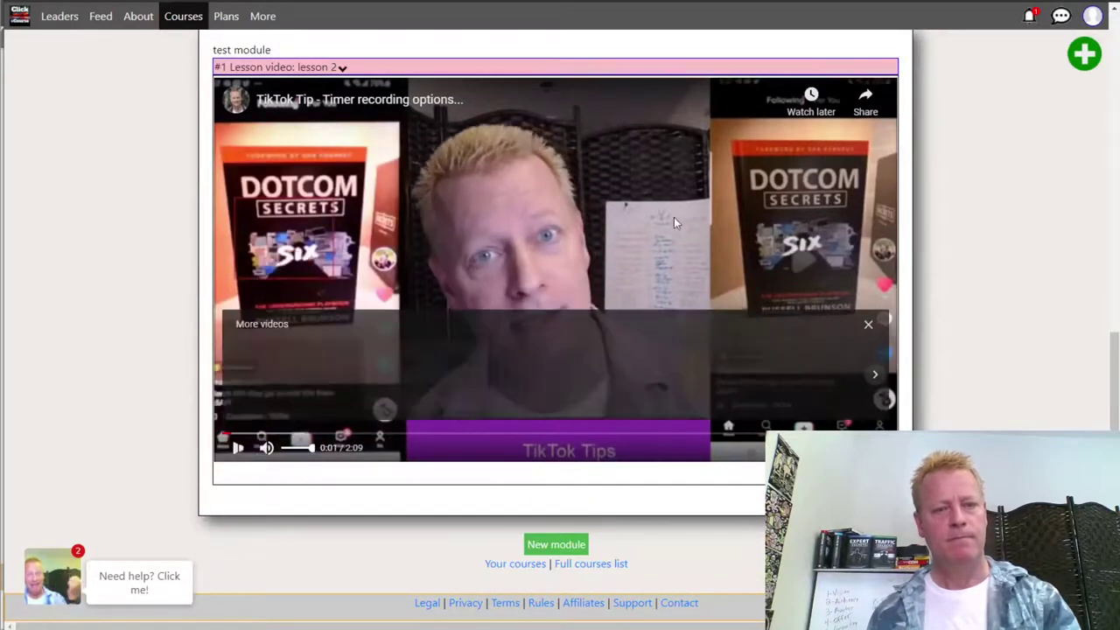
scroll(626, 252, up, 5)
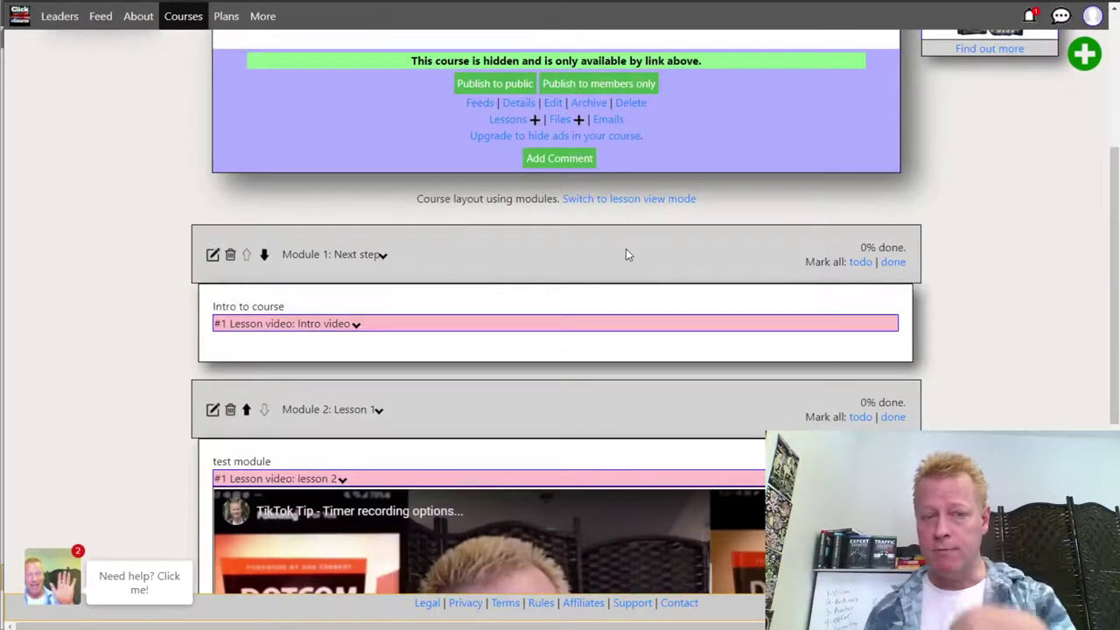
click(449, 422)
click(457, 350)
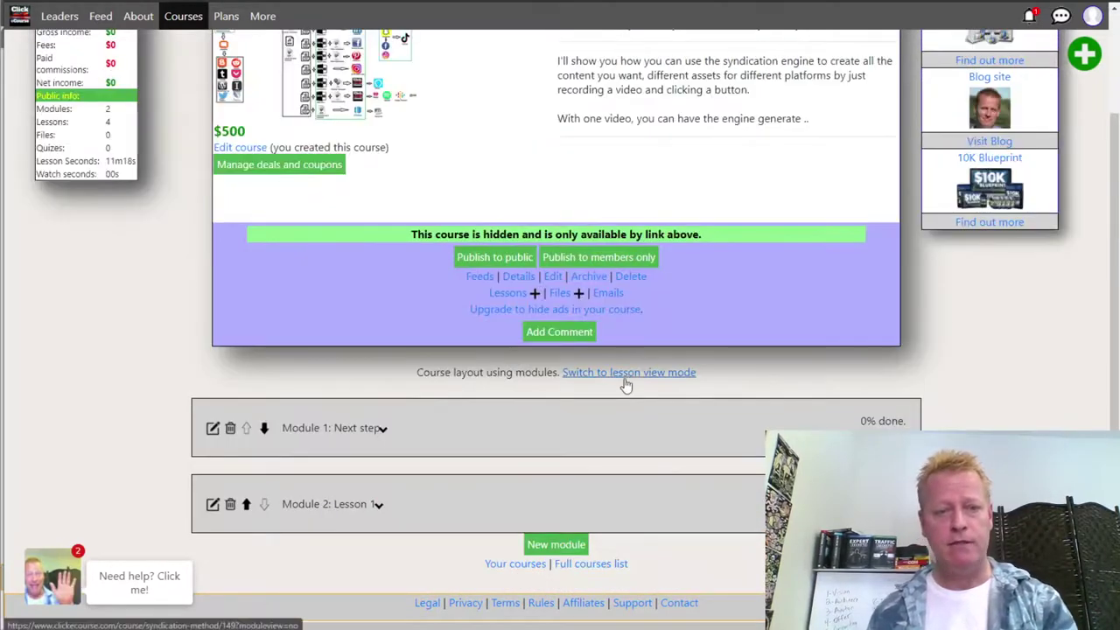
- Switch the course to lesson view and then back to module mode
click(652, 374)
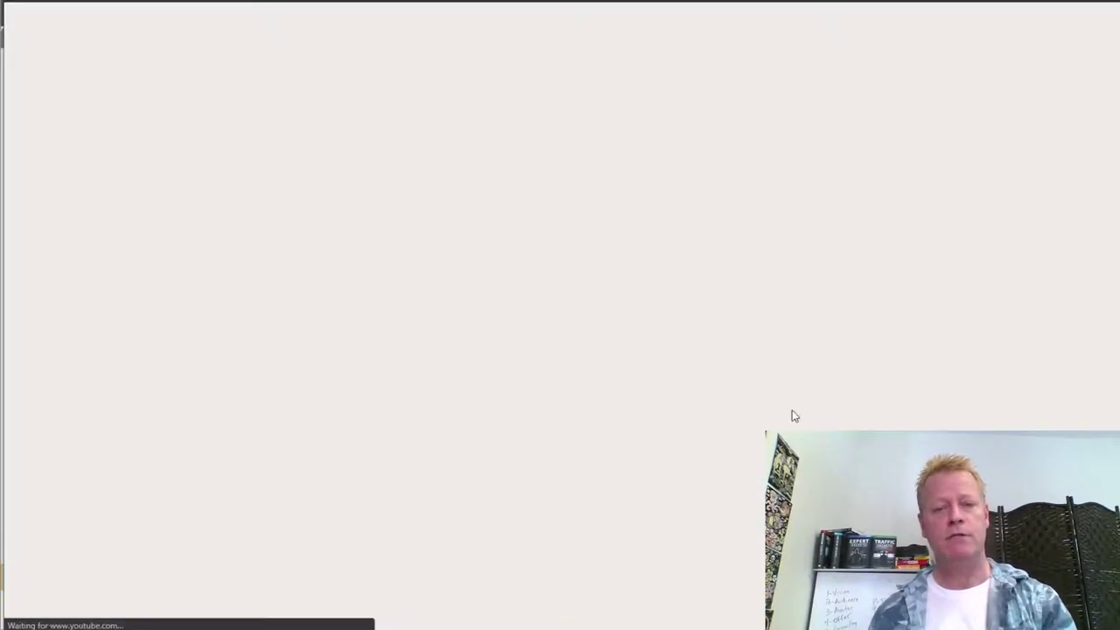
scroll(541, 445, down, 3)
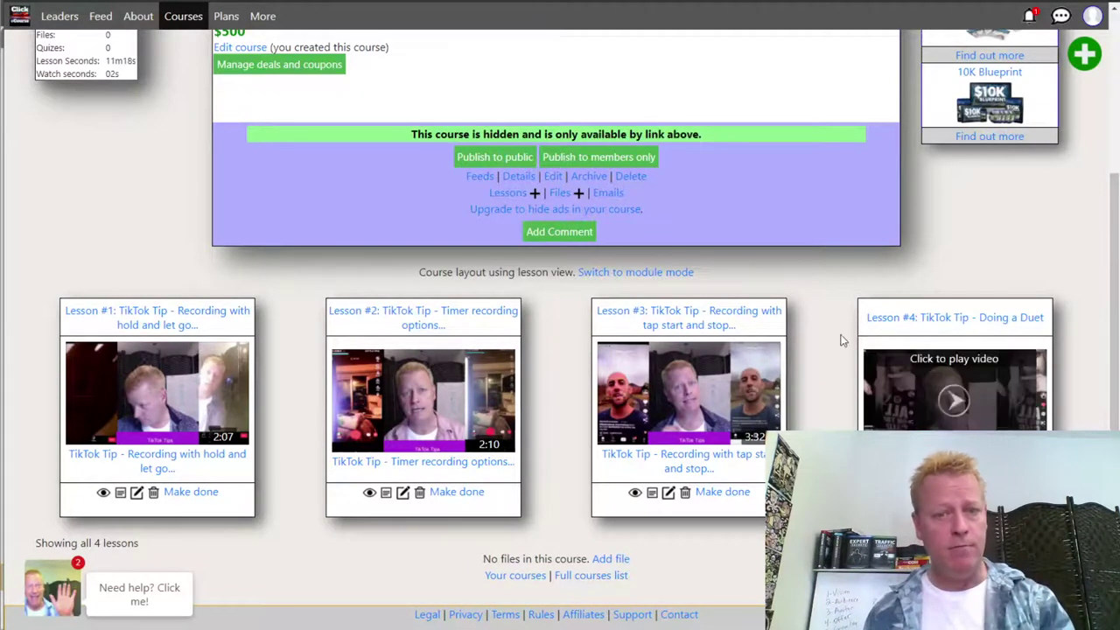
click(643, 272)
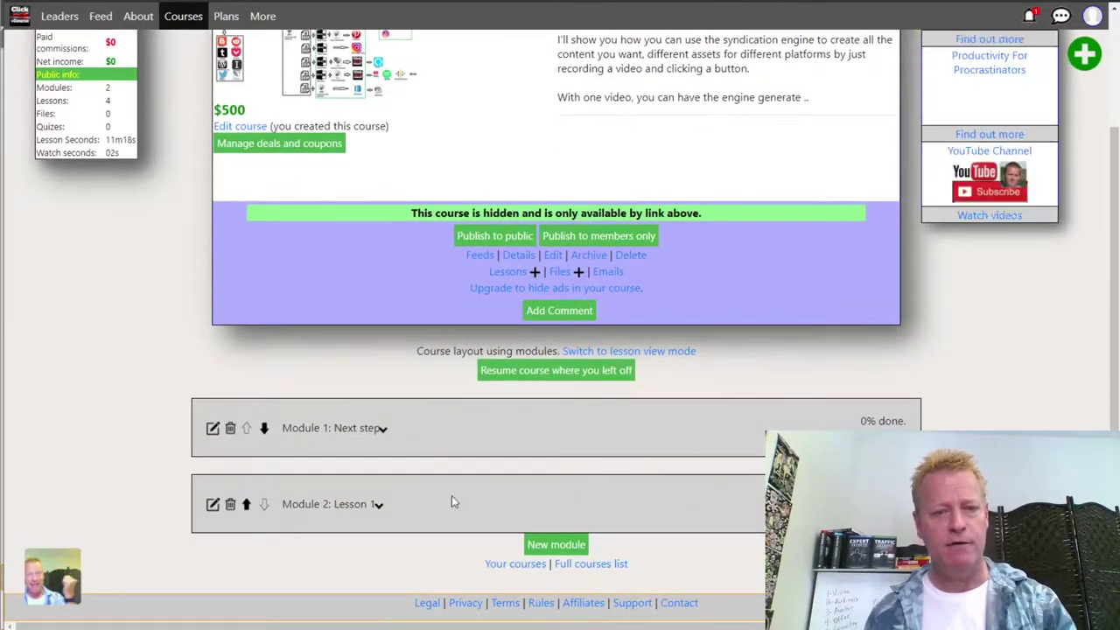
- Start a third module titled 'Details' with summary 'Details to follow up with'
click(560, 544)
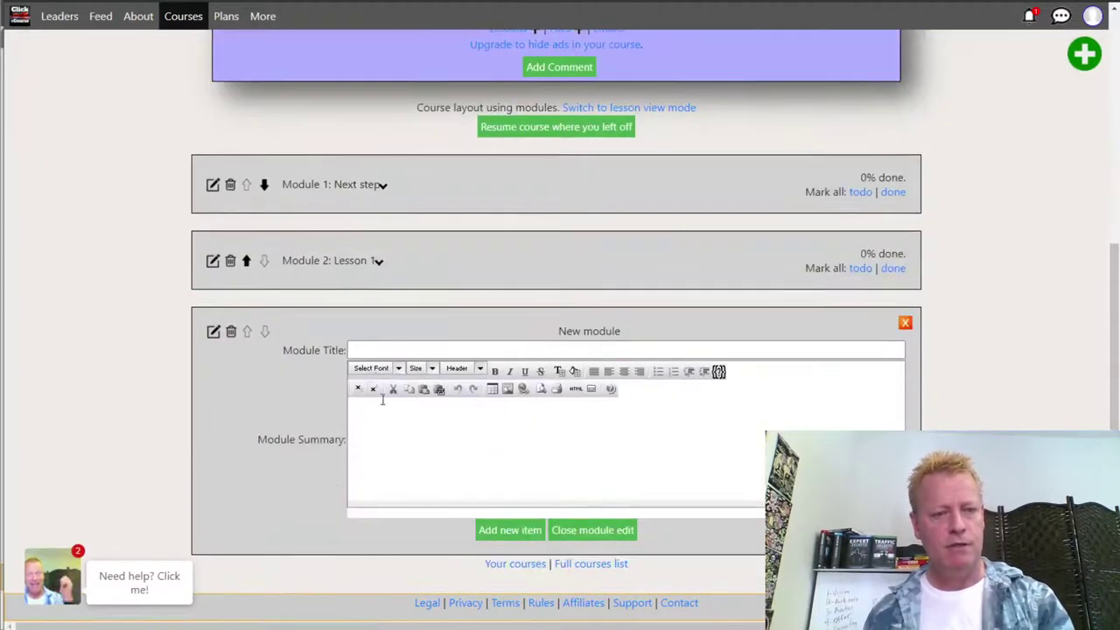
click(364, 349)
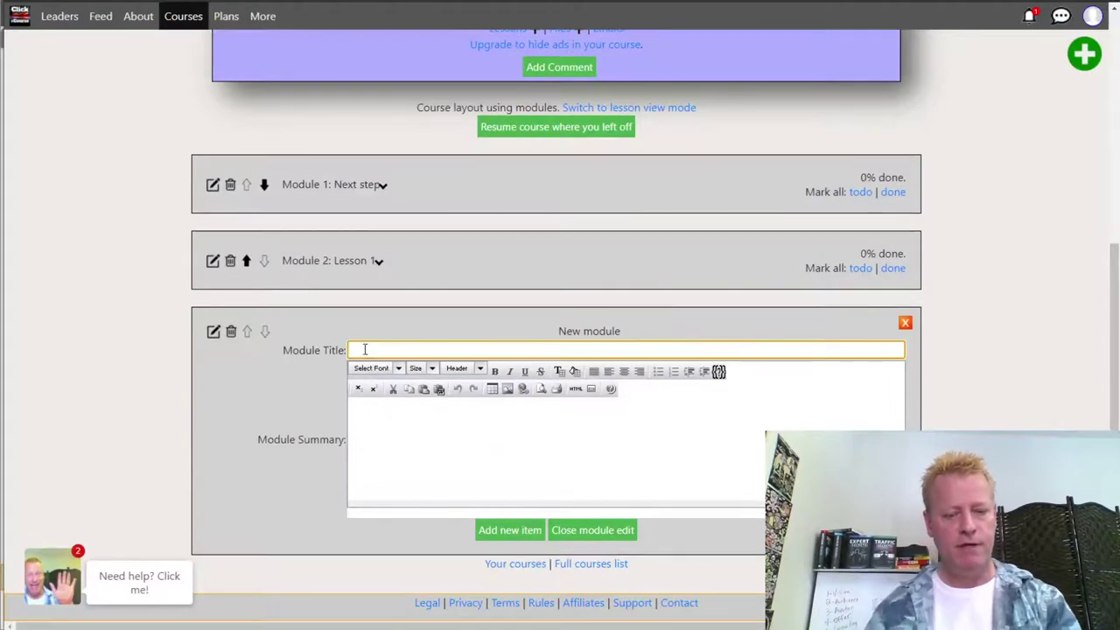
text(Ou)
key(BackSpace)
text(etails)
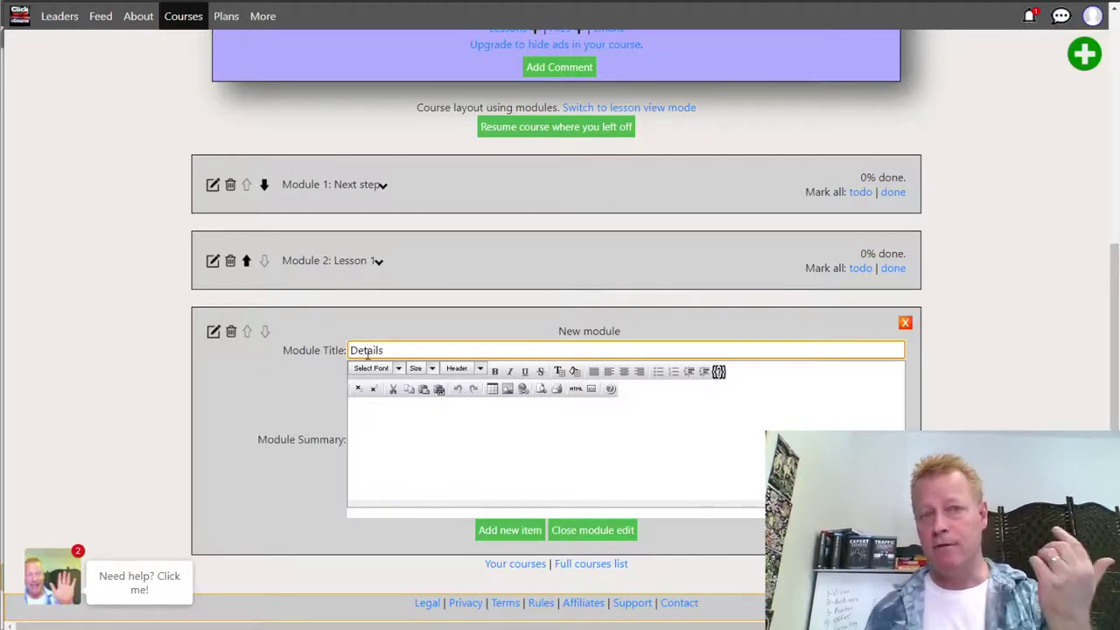
click(449, 447)
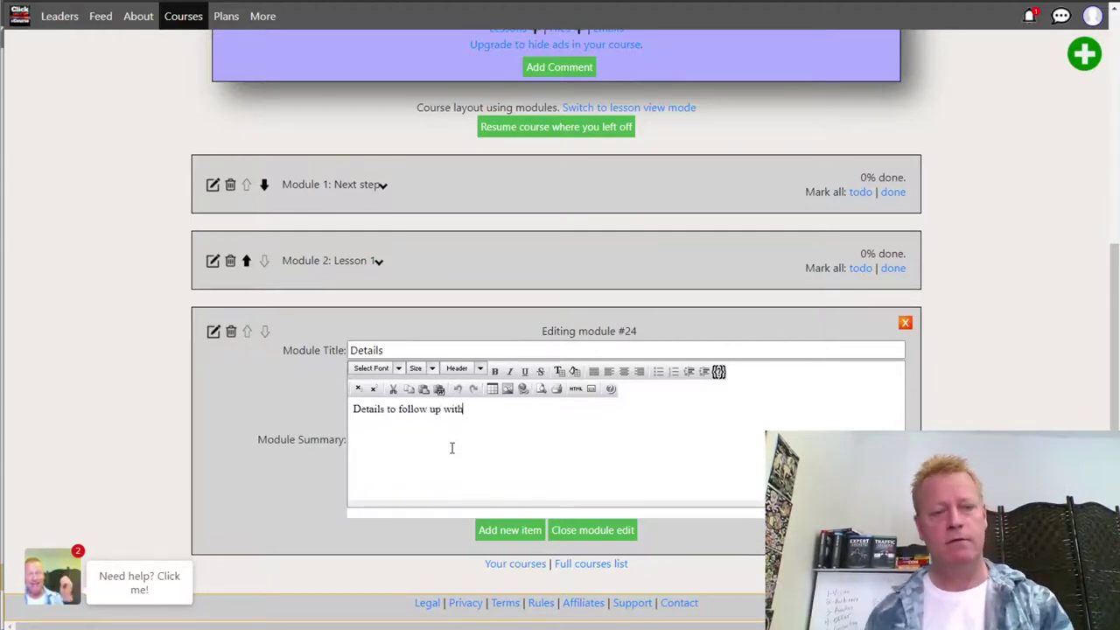
- Add an item 'Quiz 1' with details 'quiz' and set its type to Quiz
click(512, 531)
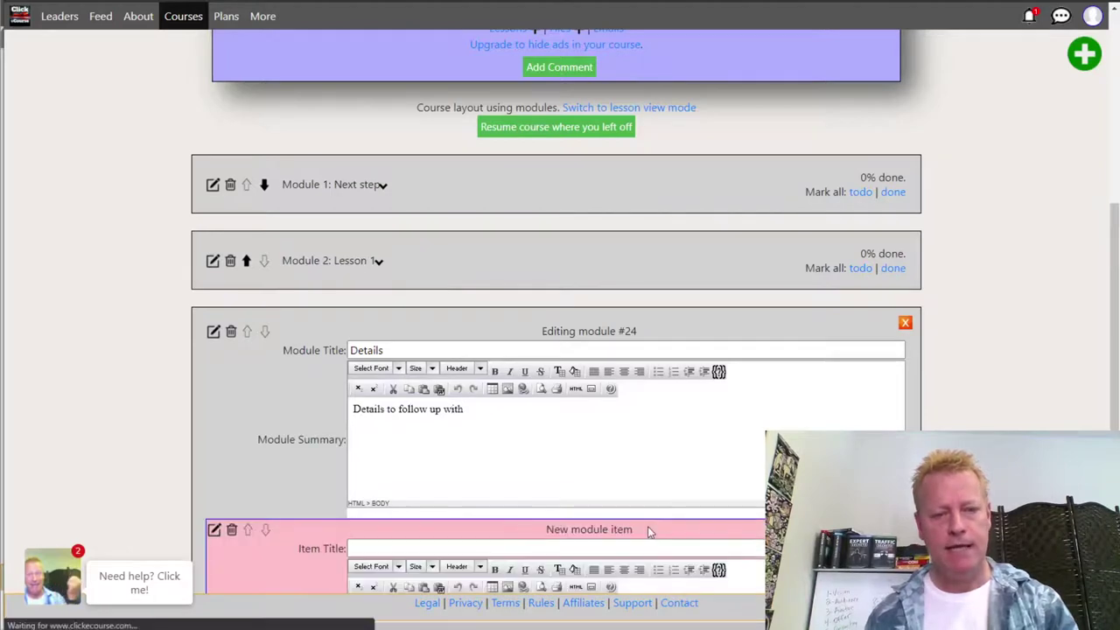
scroll(367, 494, down, 3)
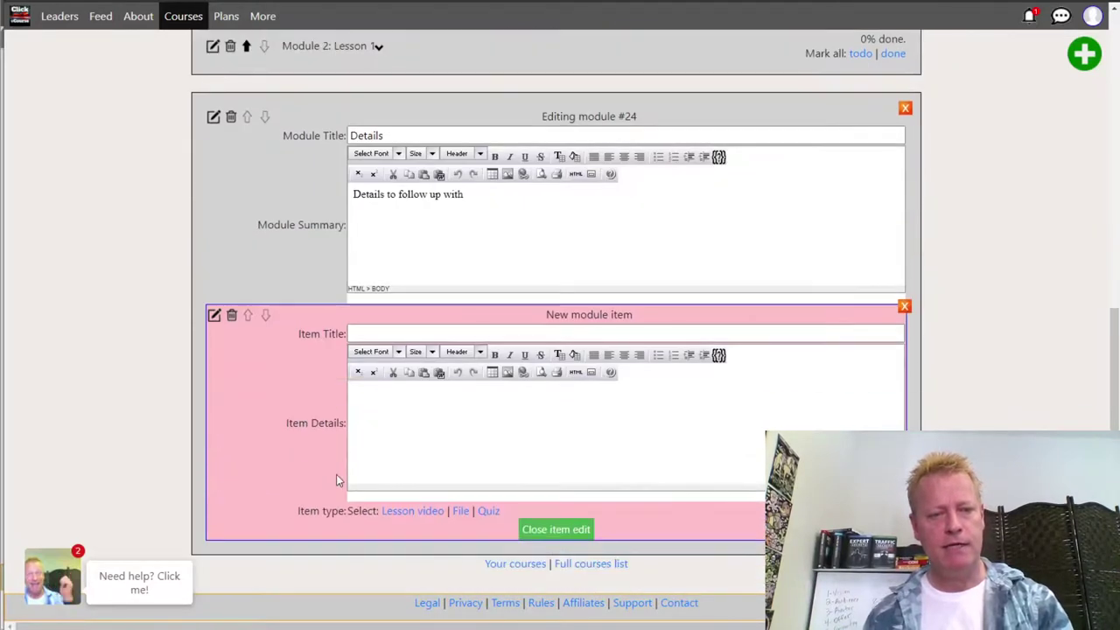
click(379, 333)
text(Your cuer)
key(BackSpace)
key(BackSpace)
key(BackSpace)
key(BackSpace)
key(BackSpace)
key(BackSpace)
key(BackSpace)
key(BackSpace)
key(BackSpace)
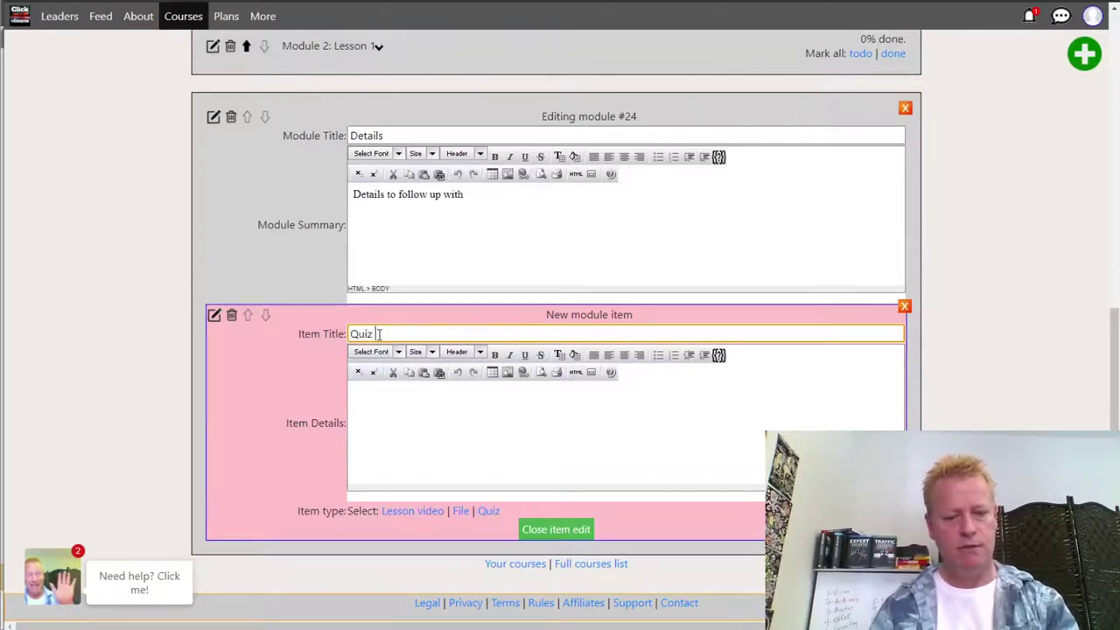
click(438, 450)
text(quiz)
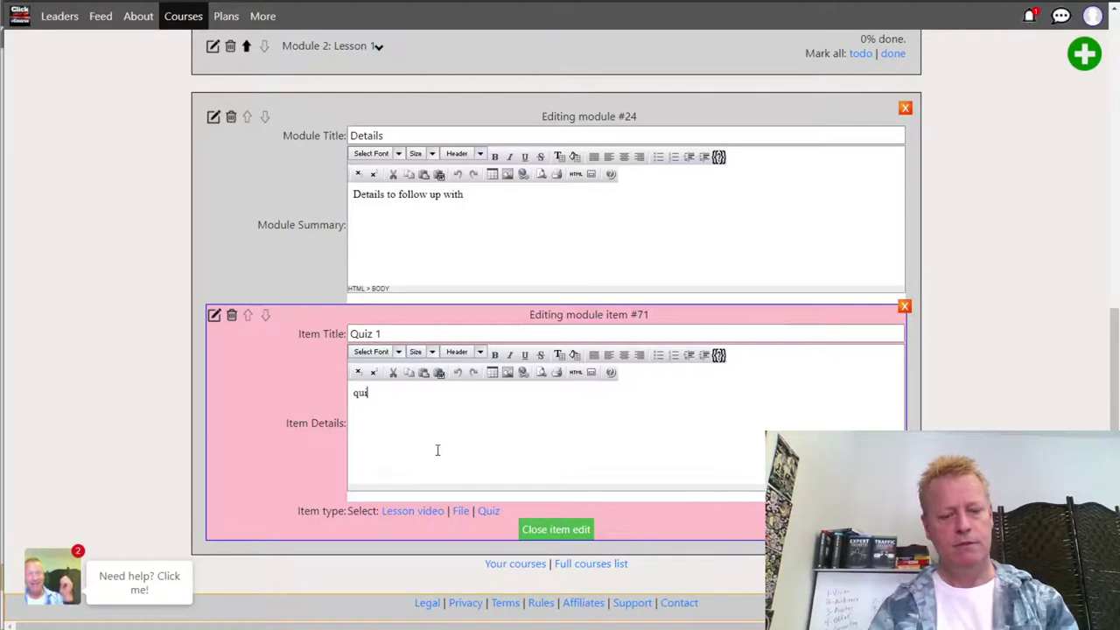
click(489, 514)
- Create and save the new quiz Quiz 1 for the item, then close the Details module
click(61, 322)
click(452, 241)
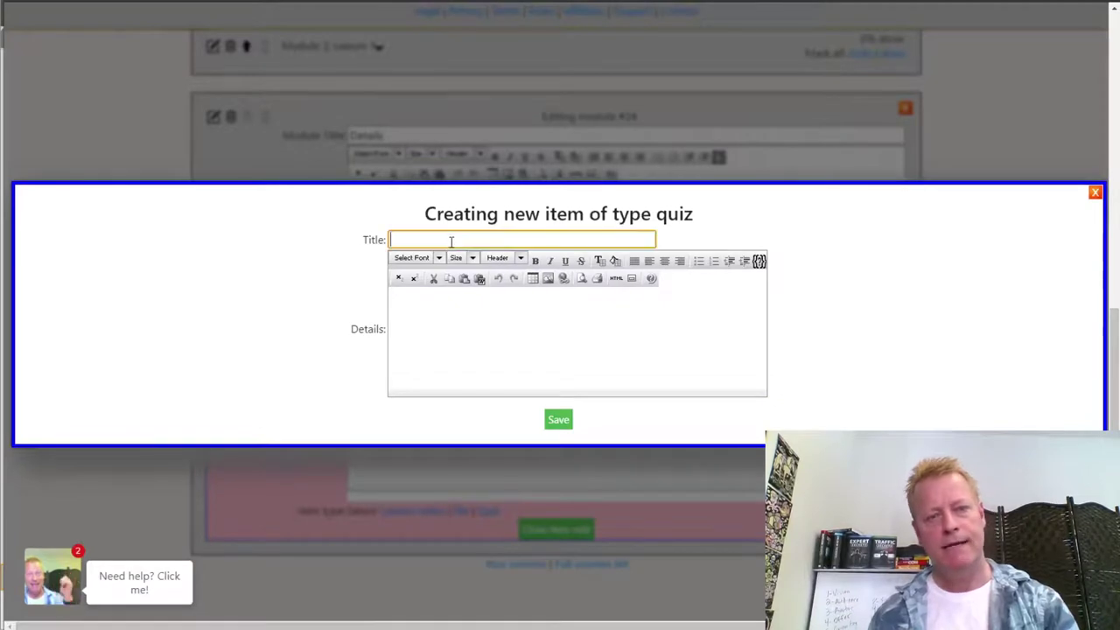
text(Quiz 1)
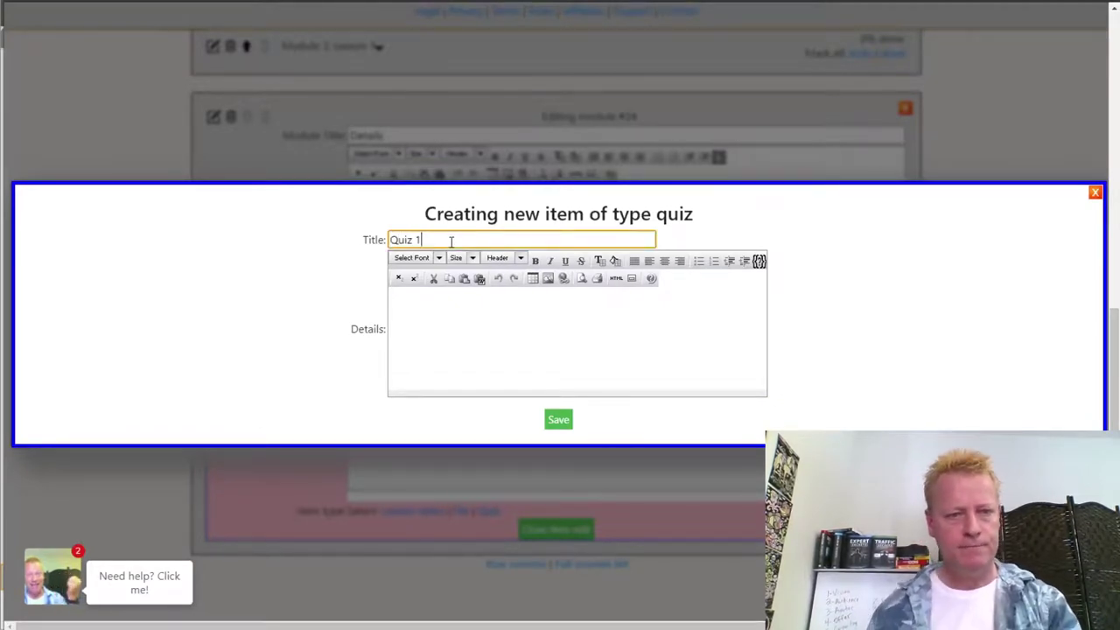
click(426, 331)
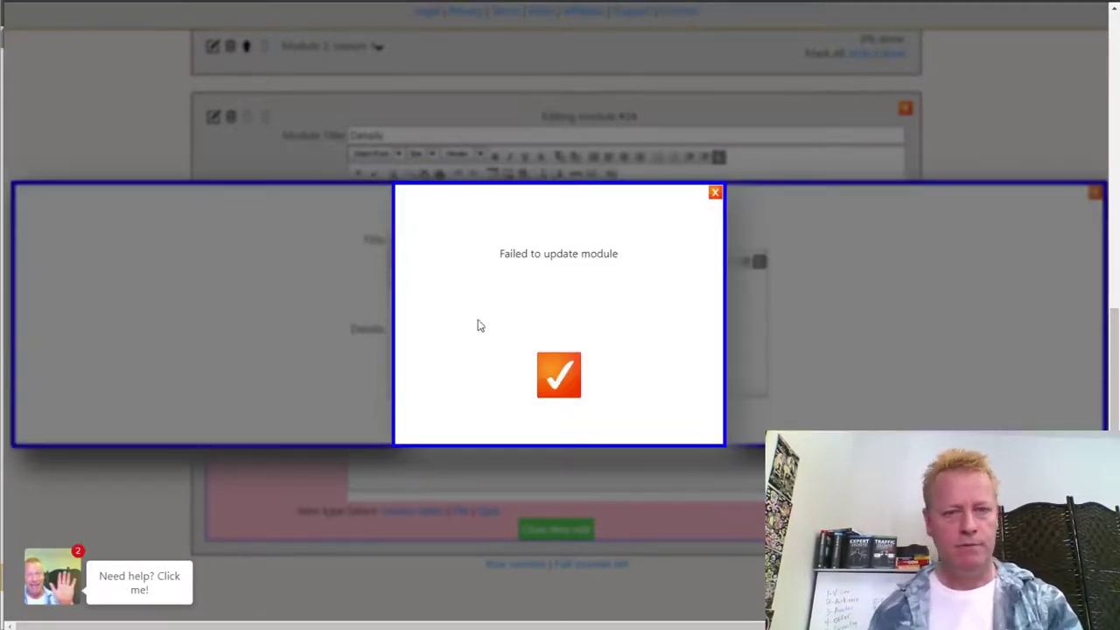
click(558, 367)
text(is quiz on)
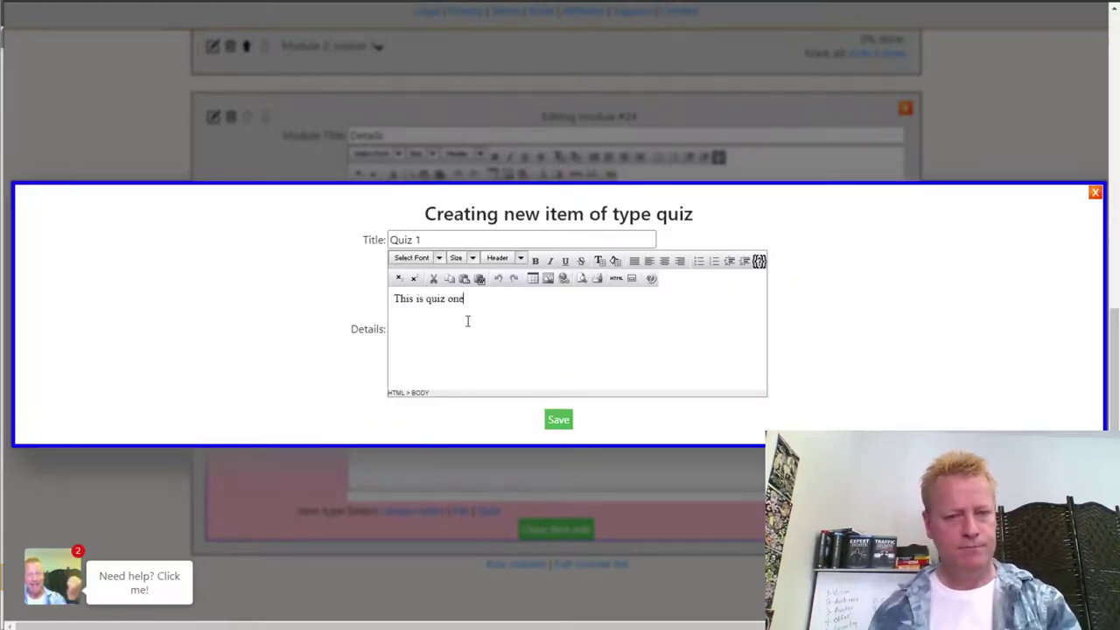
text(e)
click(557, 419)
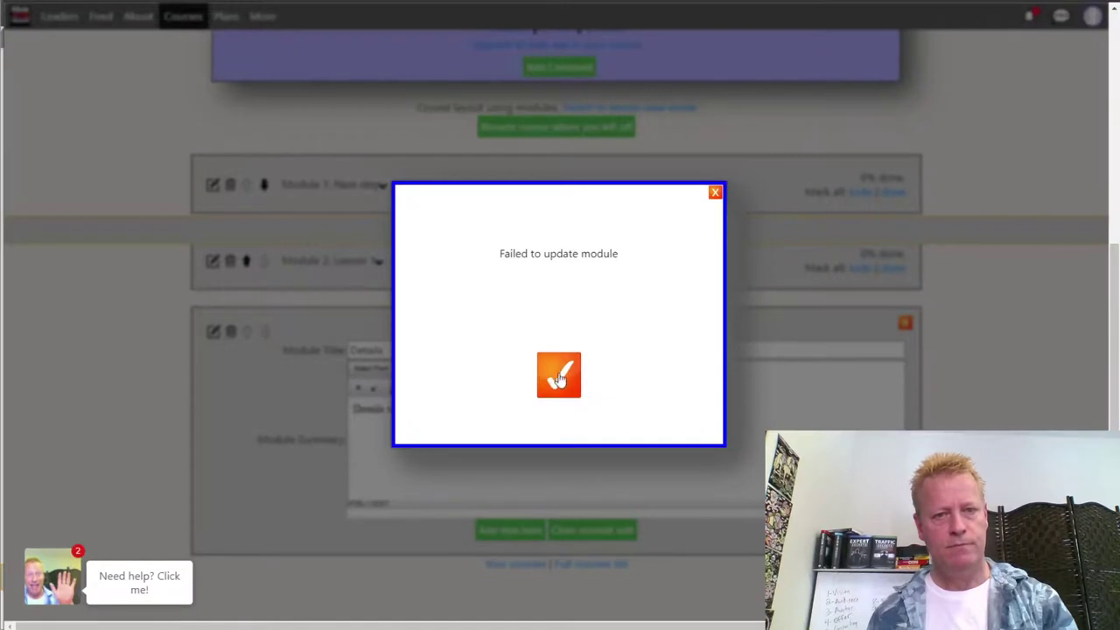
click(558, 375)
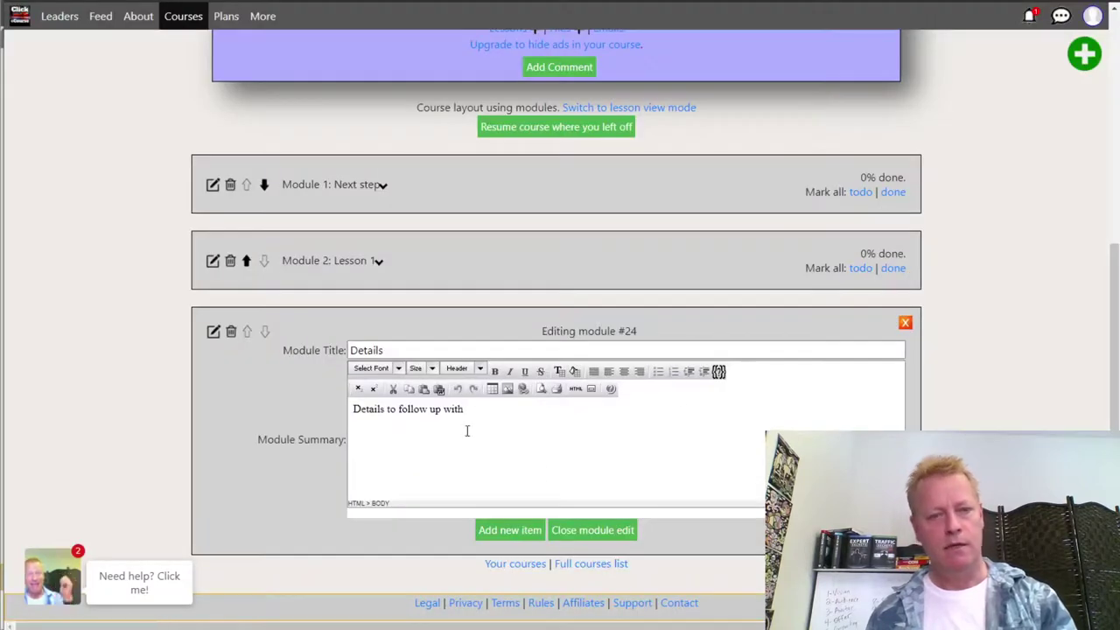
click(592, 530)
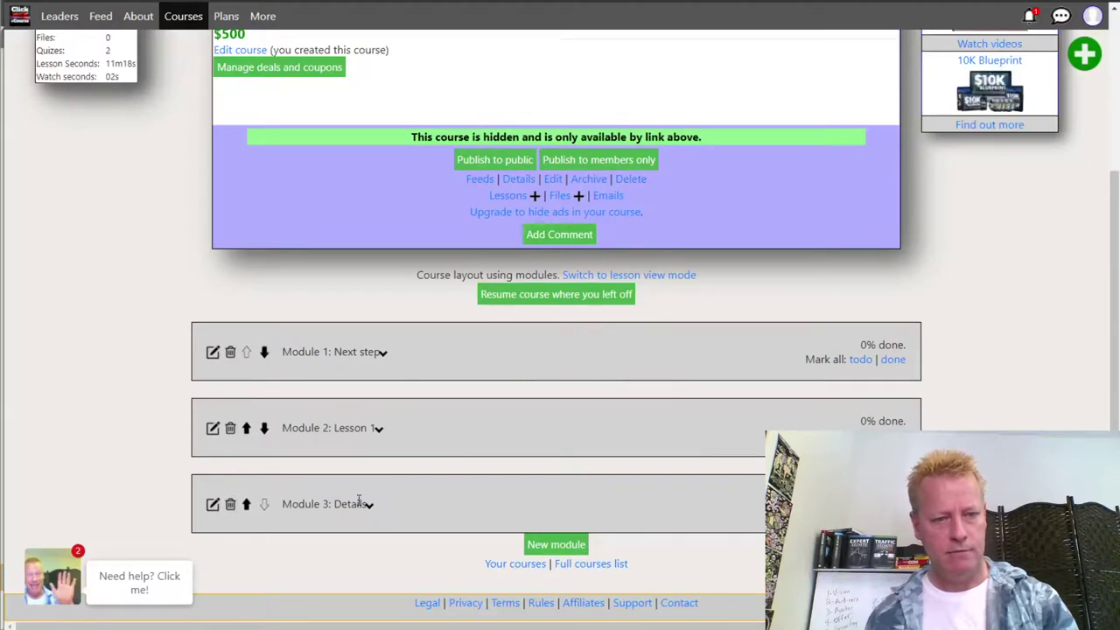
- Check Quiz 1's not-taken status in Module 3 and collapse the panel
click(365, 502)
click(361, 484)
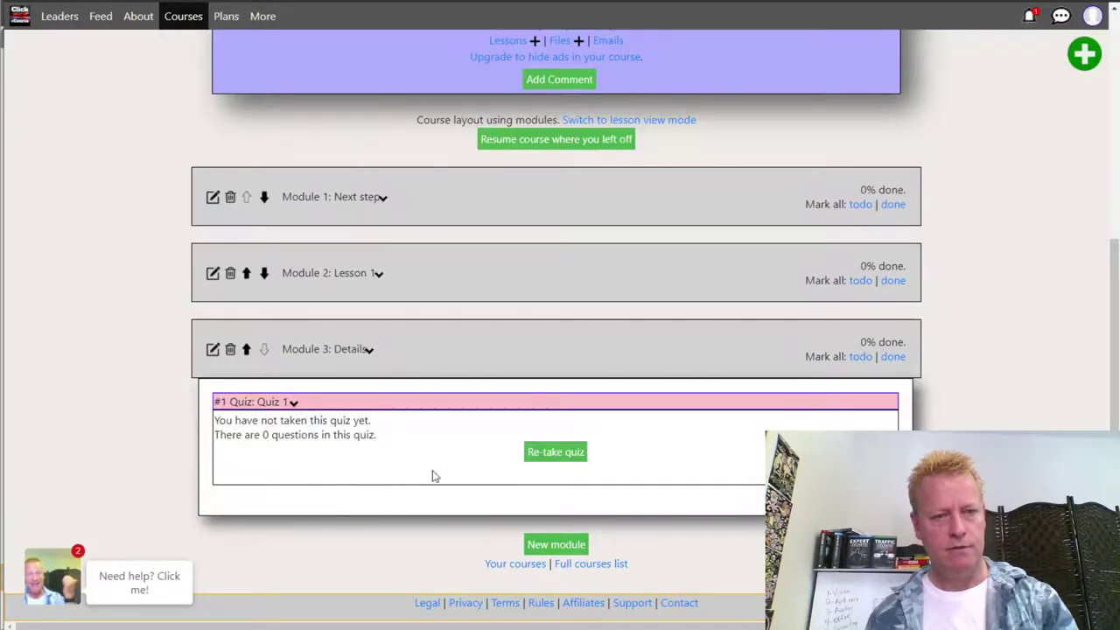
drag(252, 422, 349, 422)
click(368, 436)
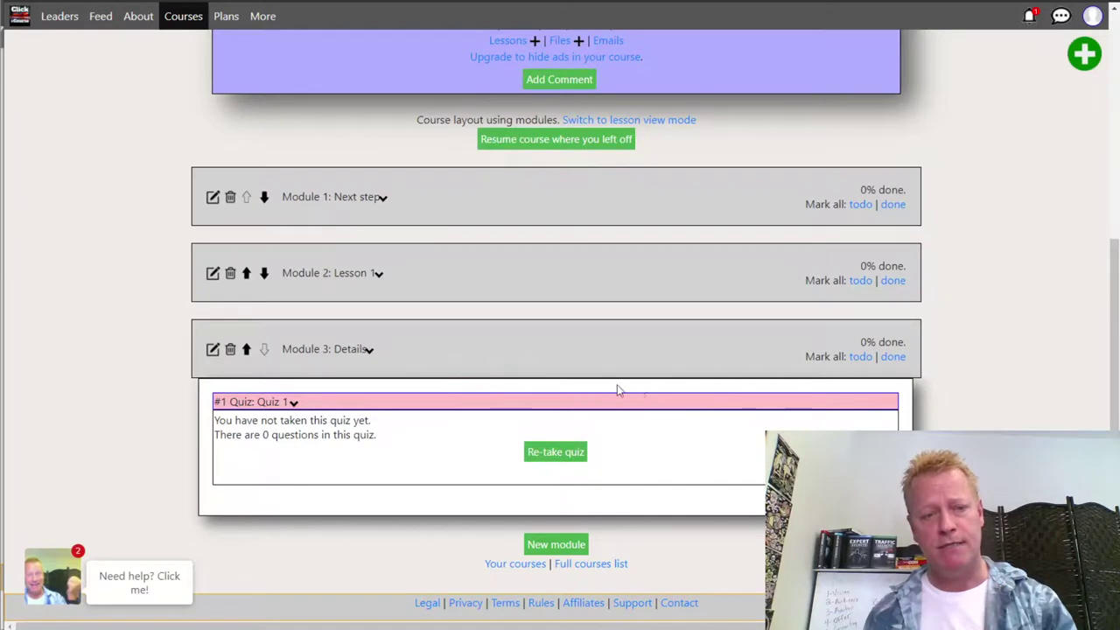
click(396, 352)
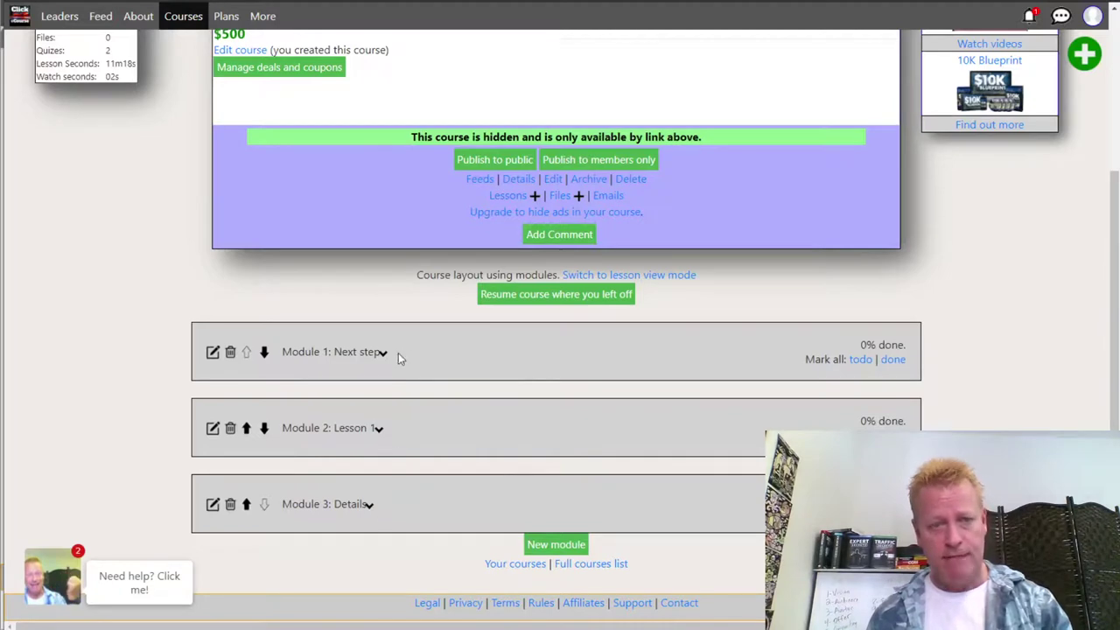
- Mark all modules done and switch the course to lesson view
click(893, 359)
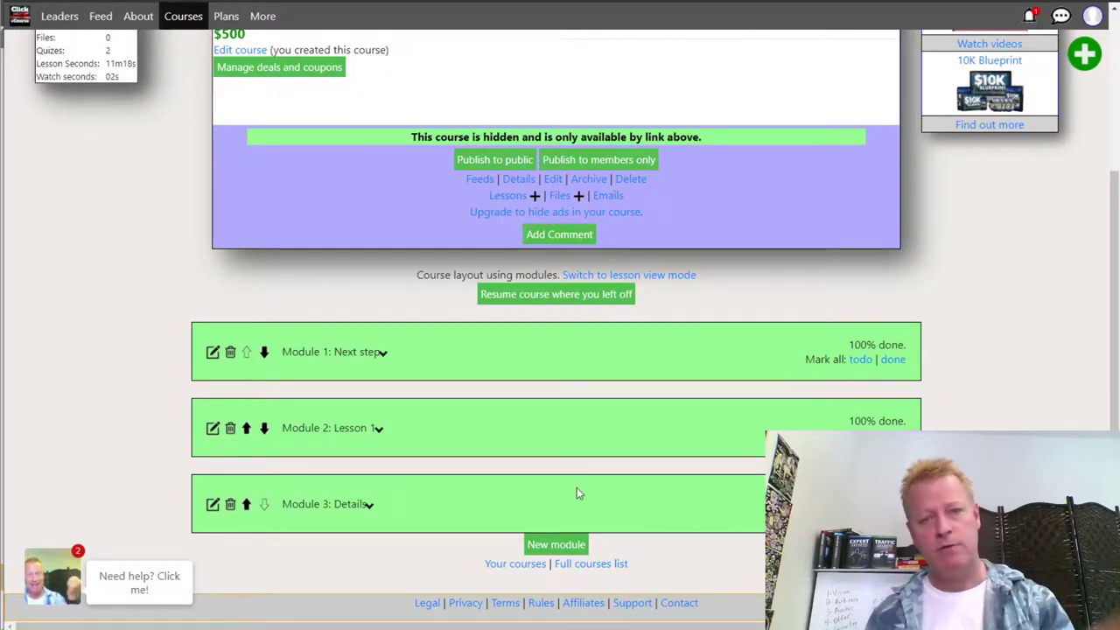
scroll(577, 487, up, 1)
scroll(577, 487, up, 3)
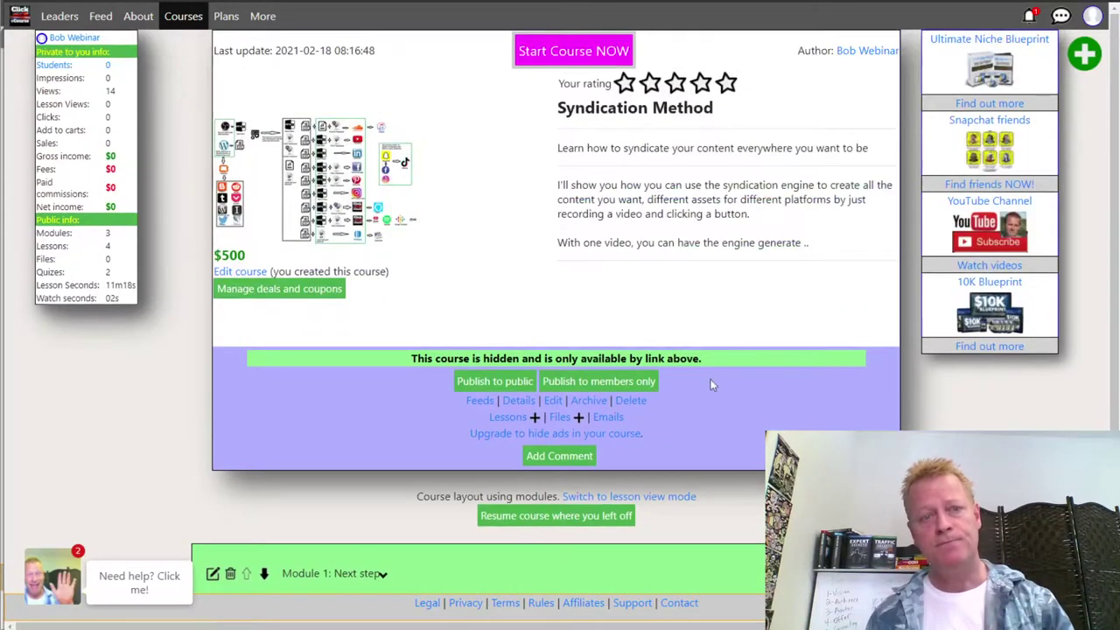
scroll(719, 417, down, 3)
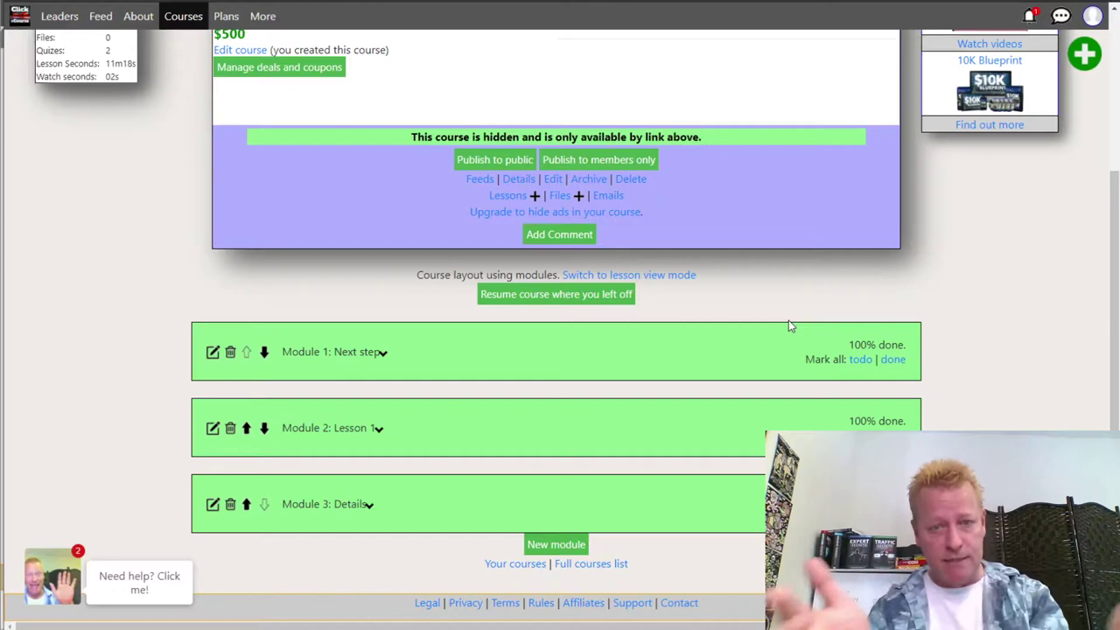
click(660, 275)
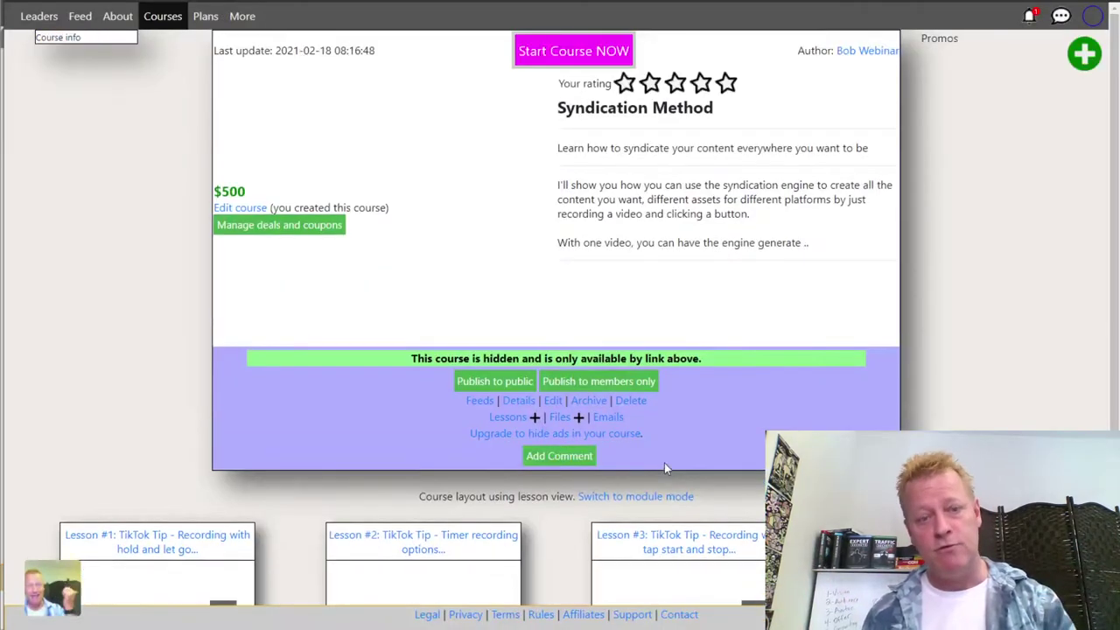
scroll(662, 463, down, 3)
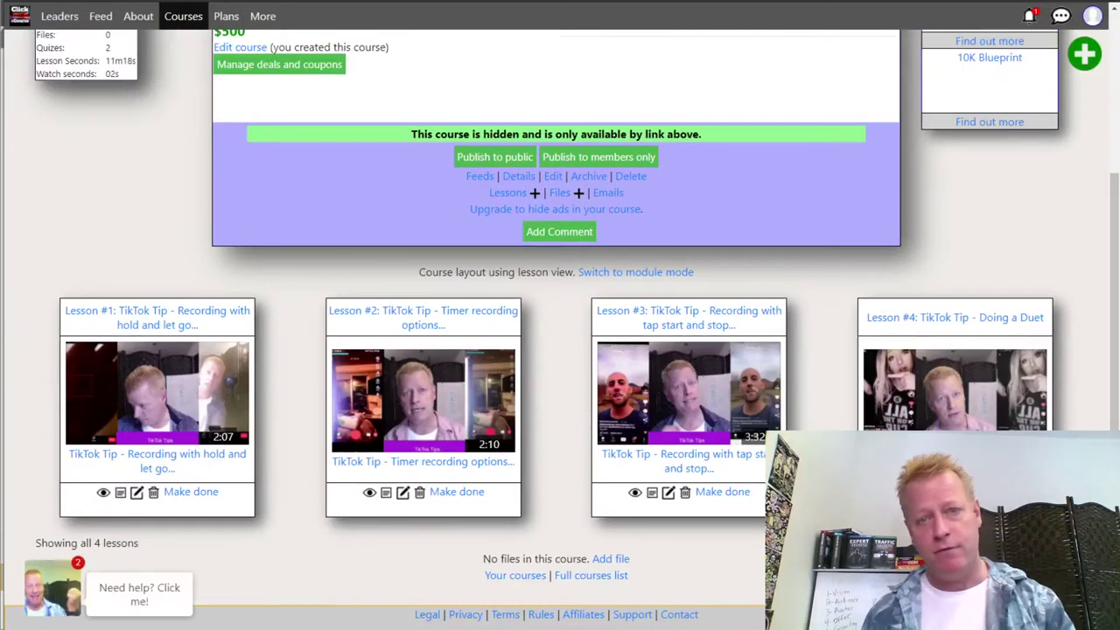